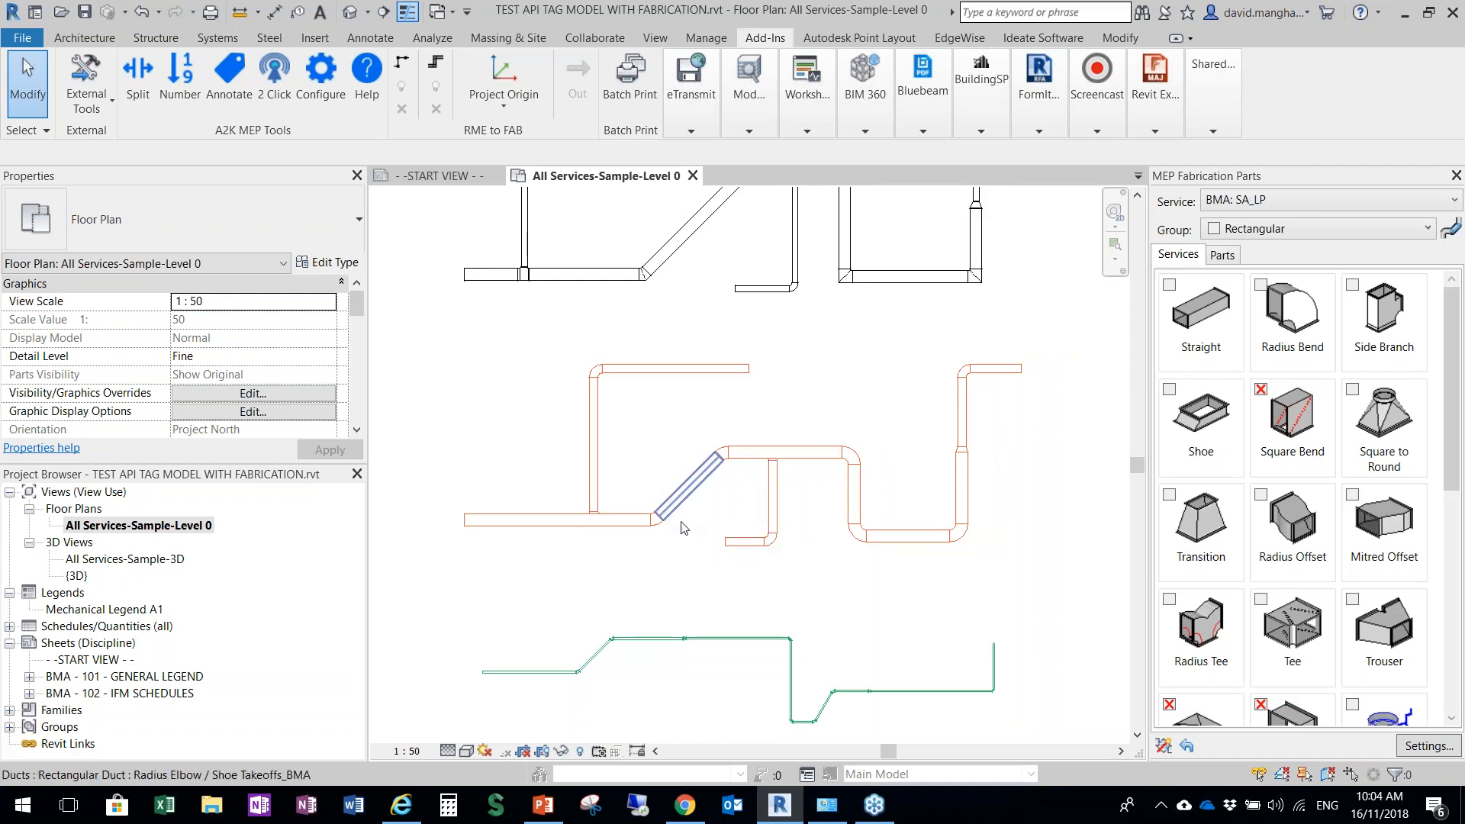
Examine the layout of the black, orange and green service runs in the Level 0 floor plan
scroll(836, 458, "down", 3)
scroll(836, 459, "up", 1)
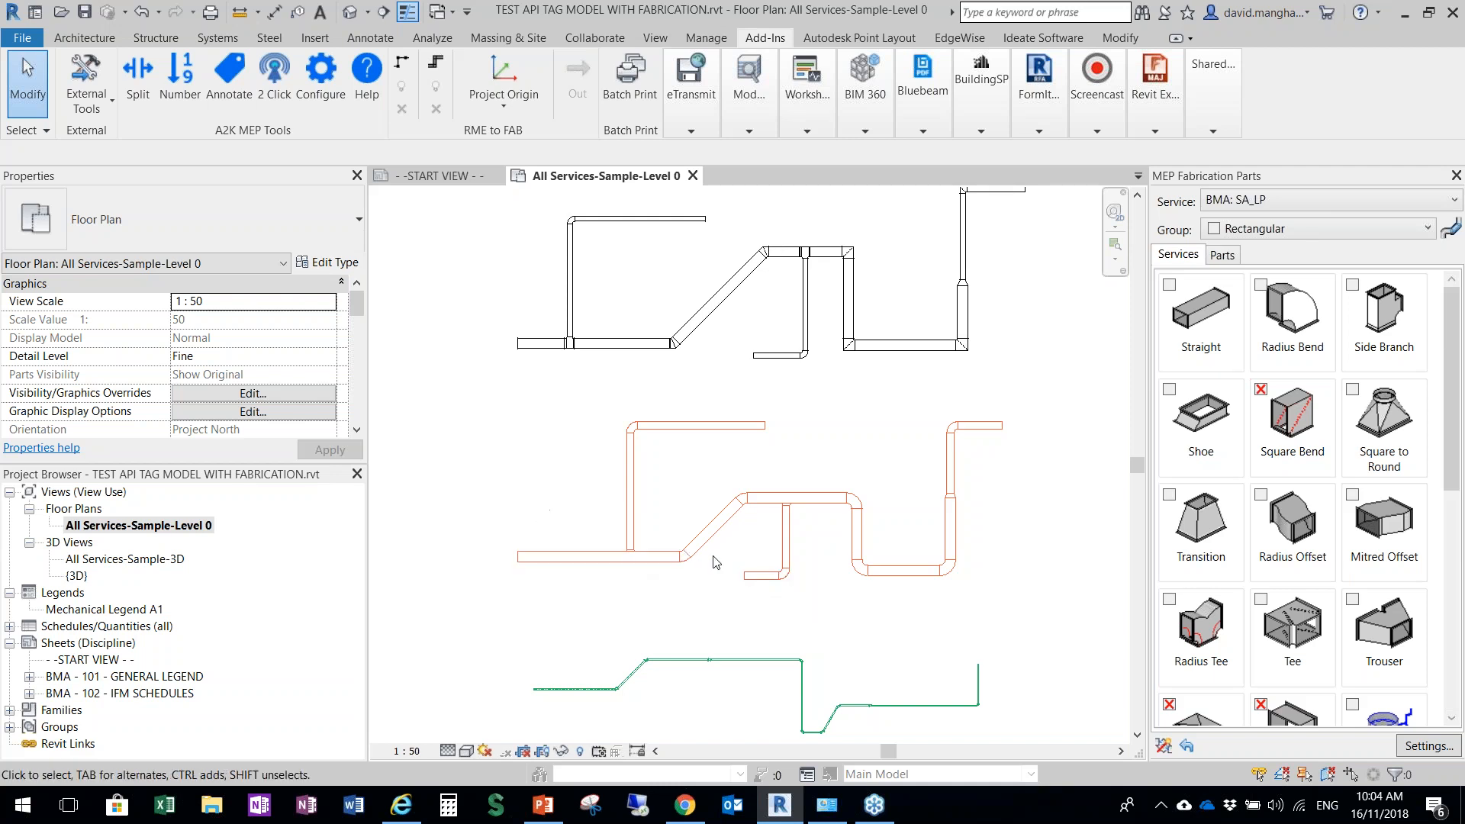
scroll(719, 551, "down", 1)
scroll(628, 669, "up", 5)
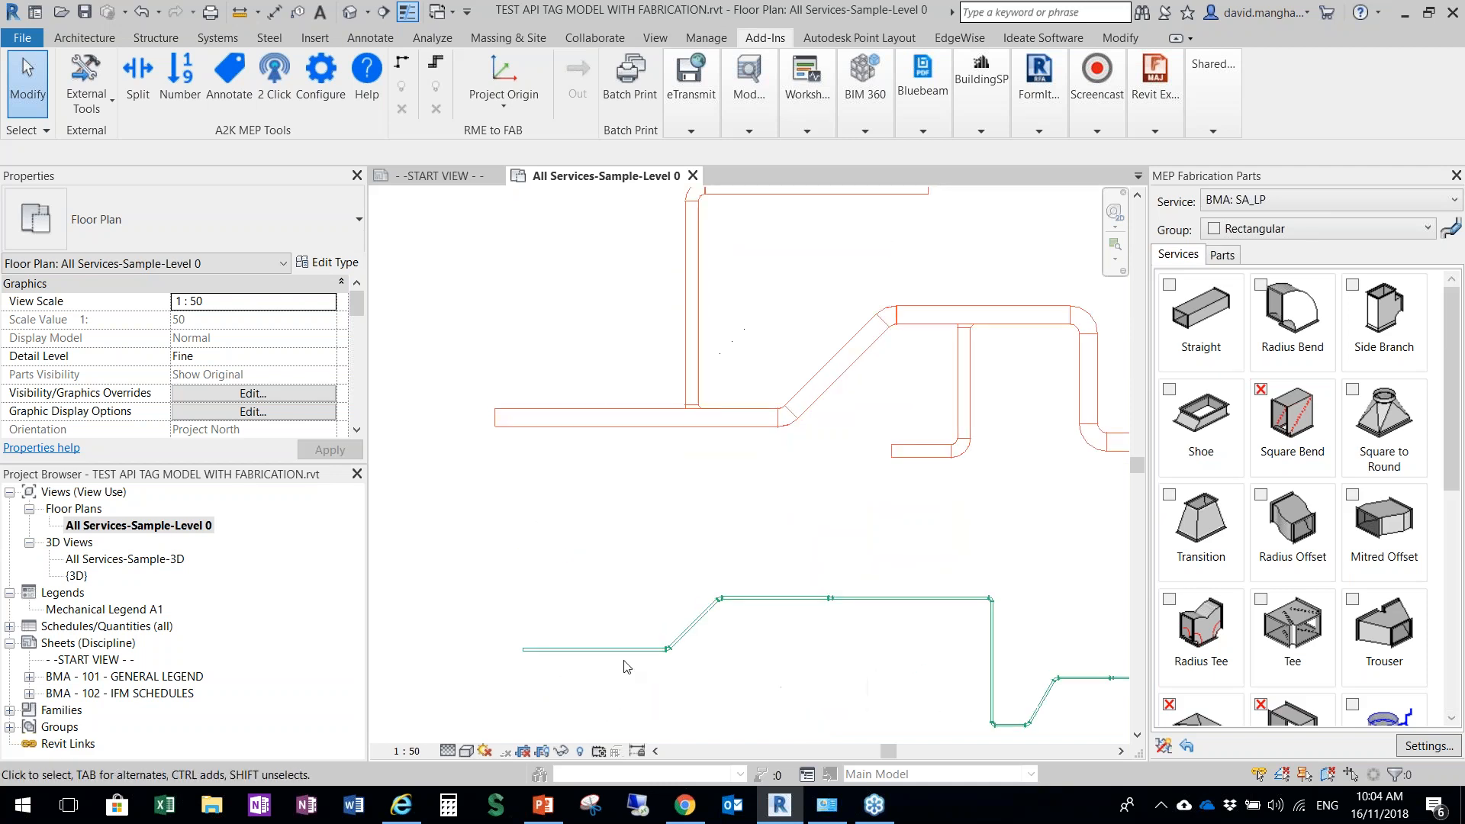
scroll(702, 658, "down", 3)
scroll(596, 572, "up", 2)
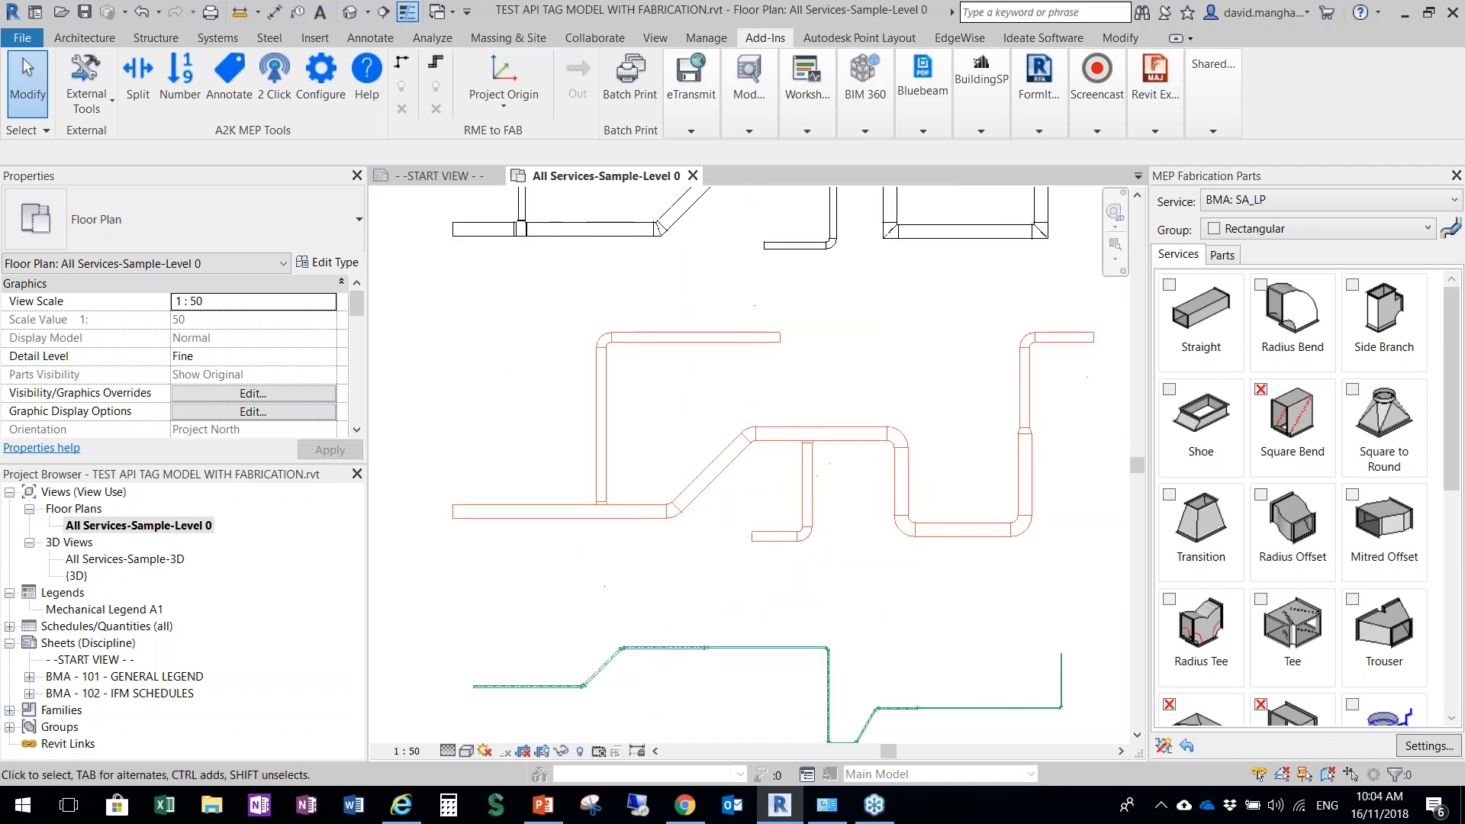
scroll(597, 572, "up", 1)
scroll(586, 536, "down", 1)
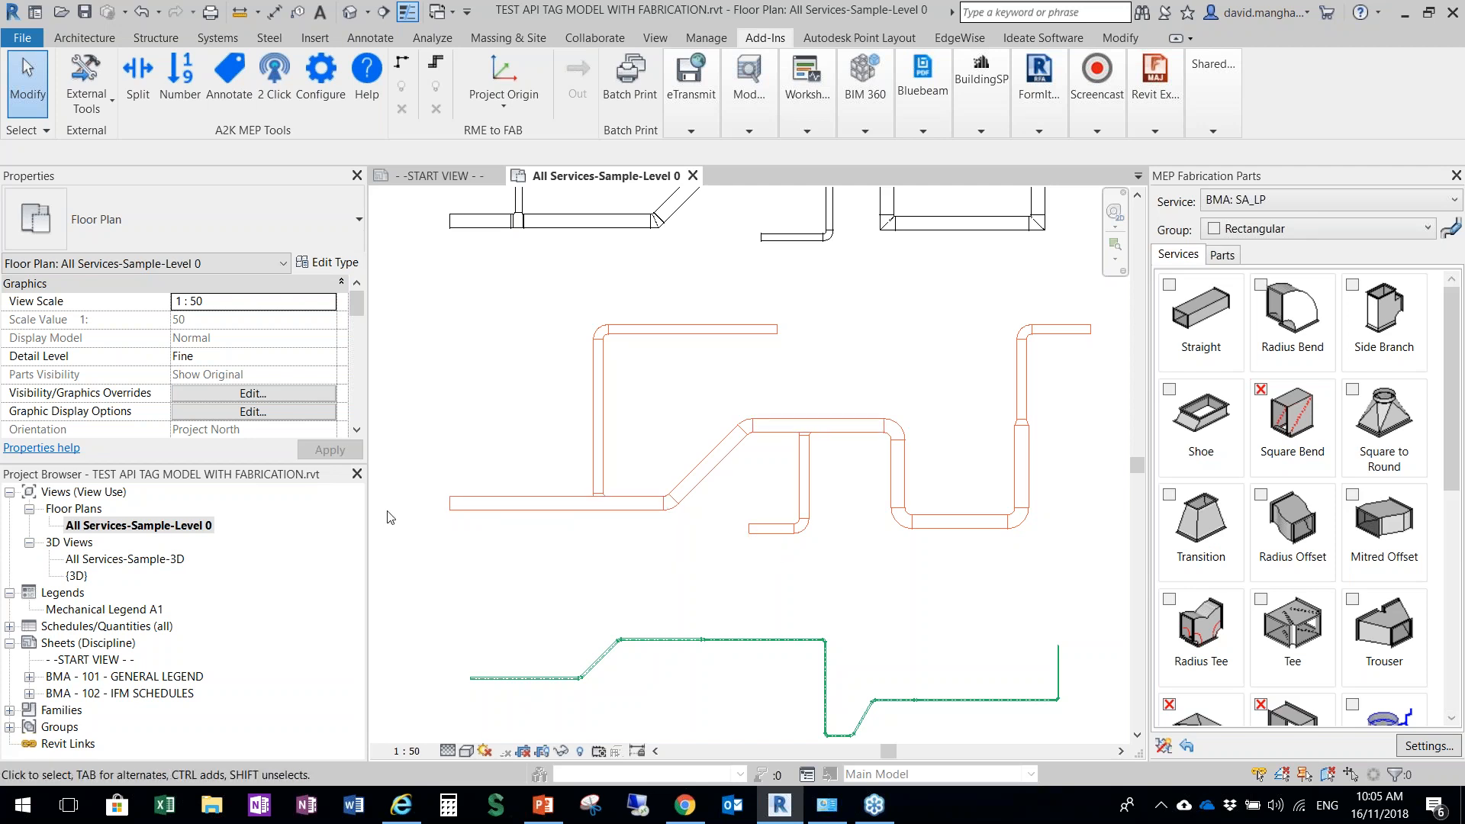
Inspect the straight rectangular duct at the left end of the orange run, then clear the selection
left_click(486, 510)
scroll(504, 509, "up", 2)
scroll(504, 508, "up", 2)
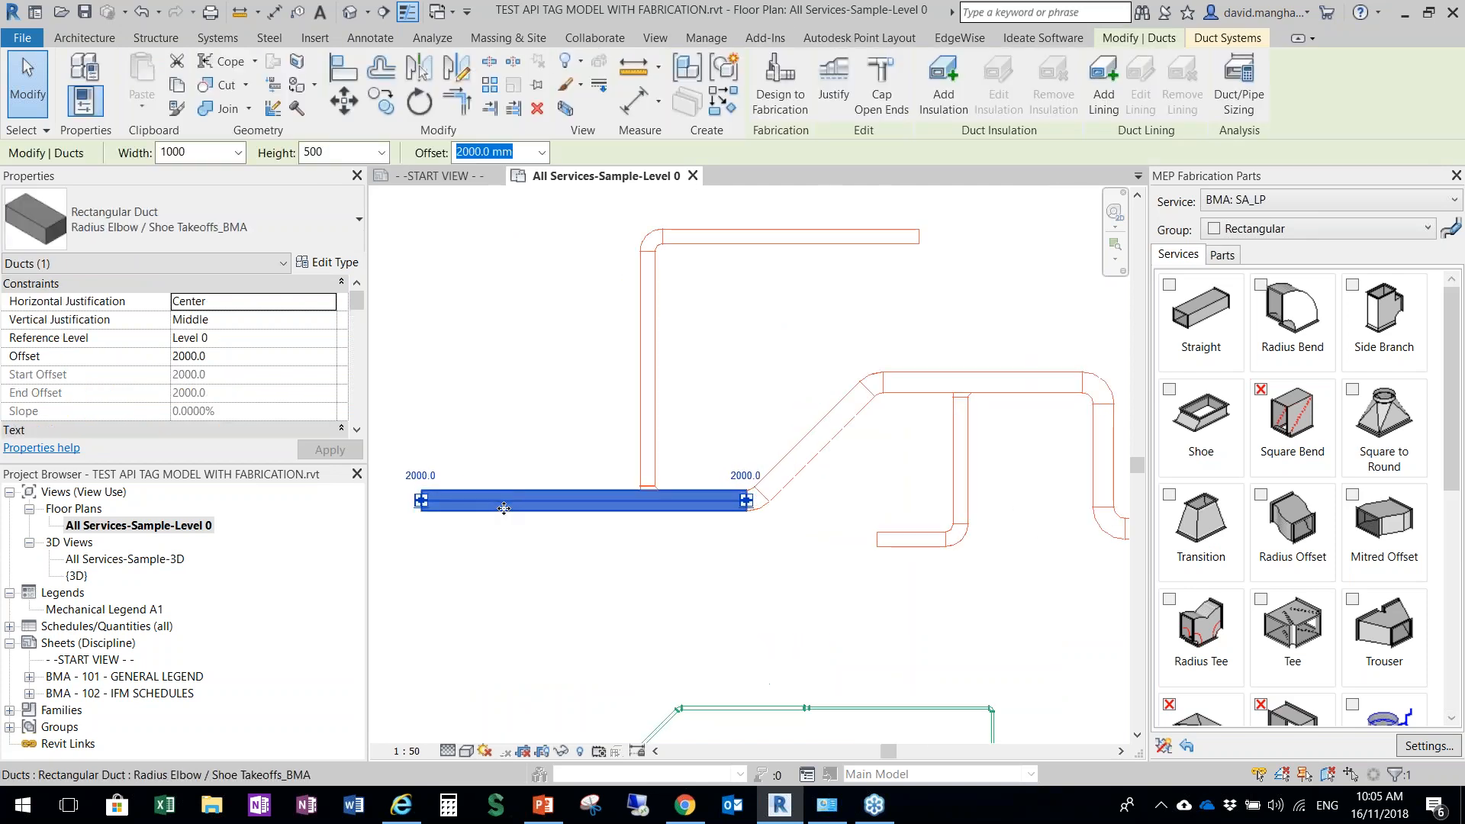
left_click(558, 457)
scroll(575, 519, "down", 4)
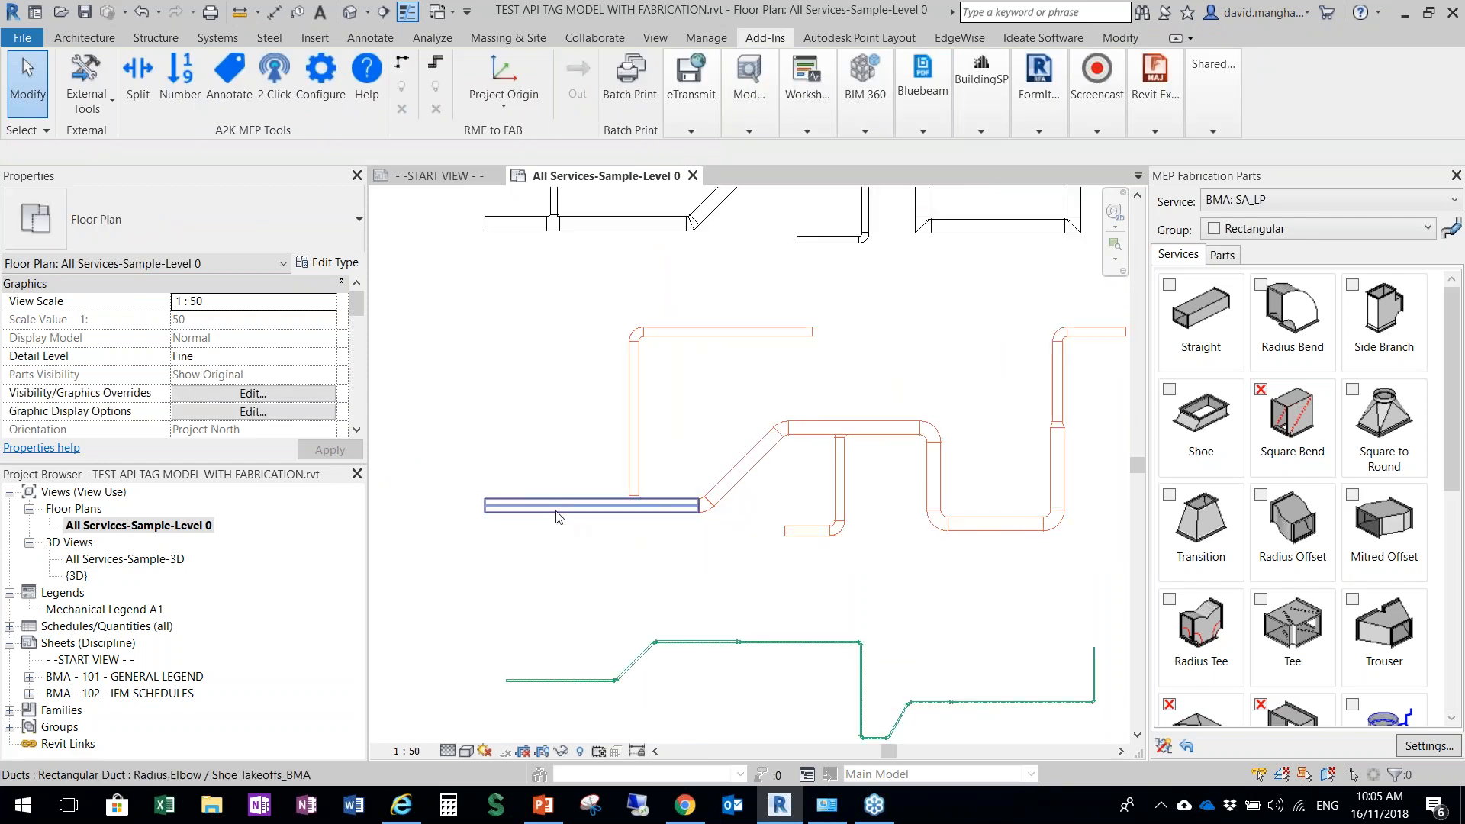
Check the Split tool's split length and gasket length settings without splitting any duct
middle_click_drag(509, 529, 467, 532)
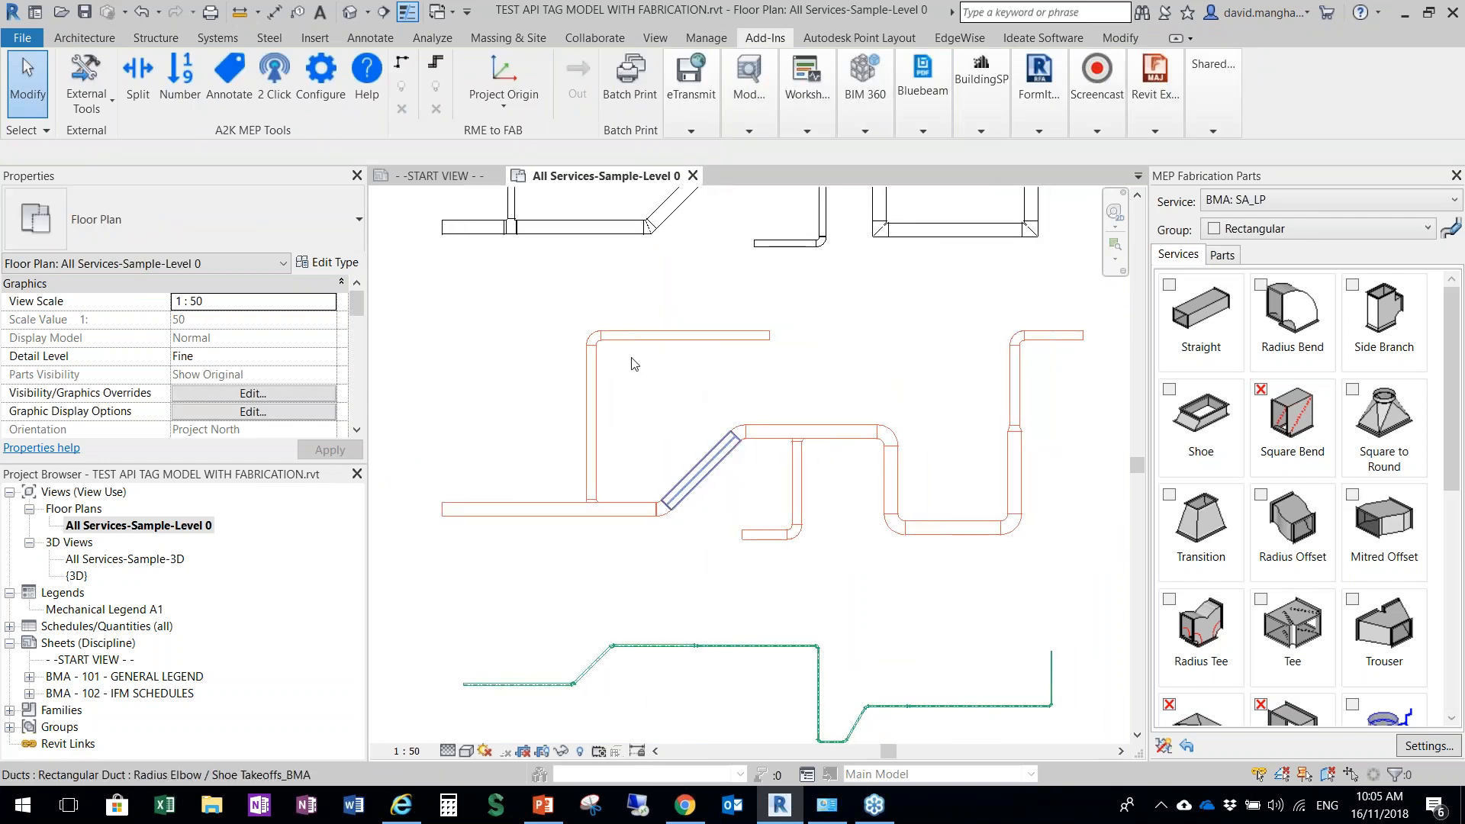
left_click(140, 79)
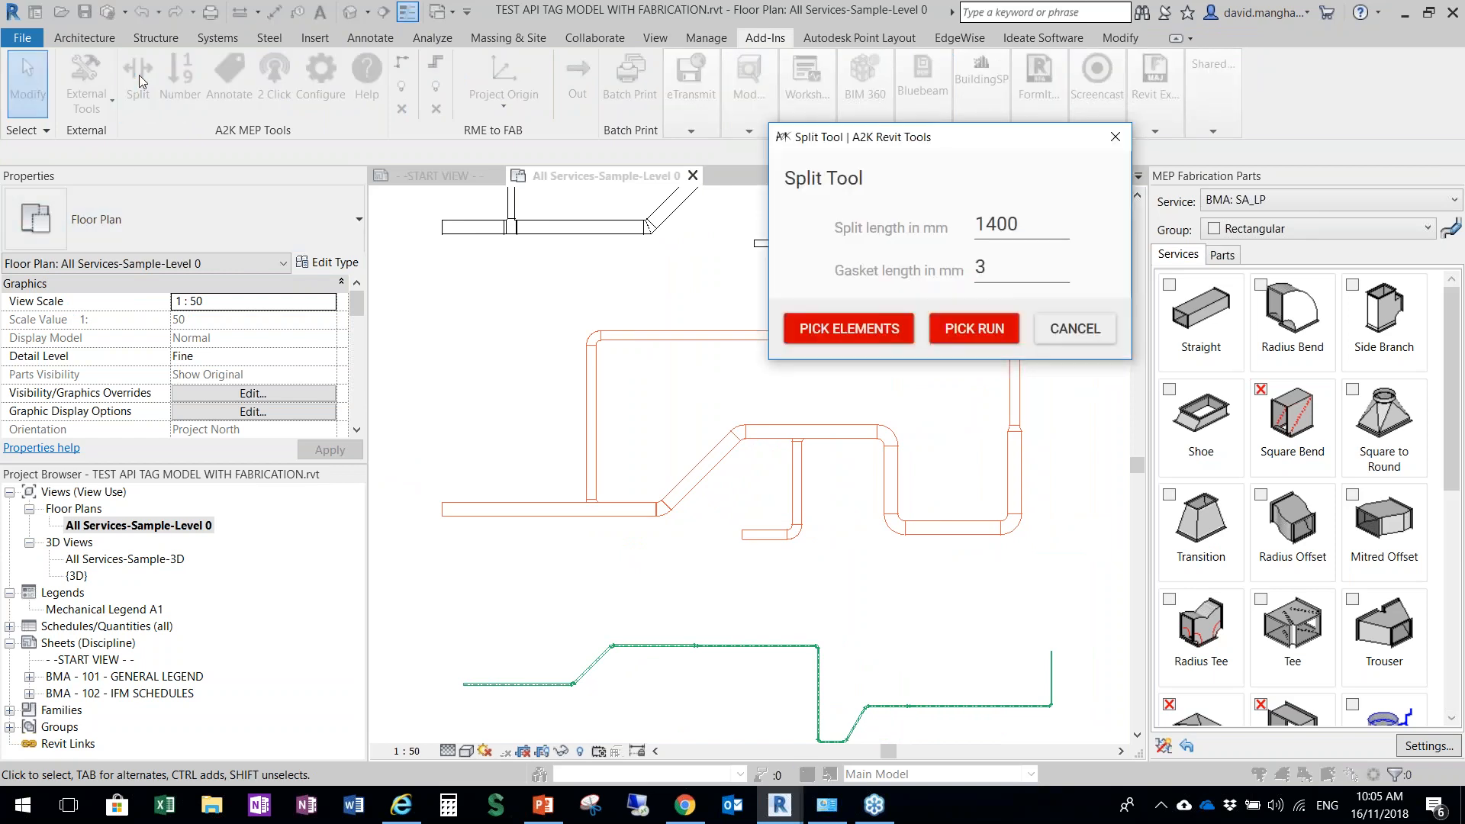
left_click(1115, 137)
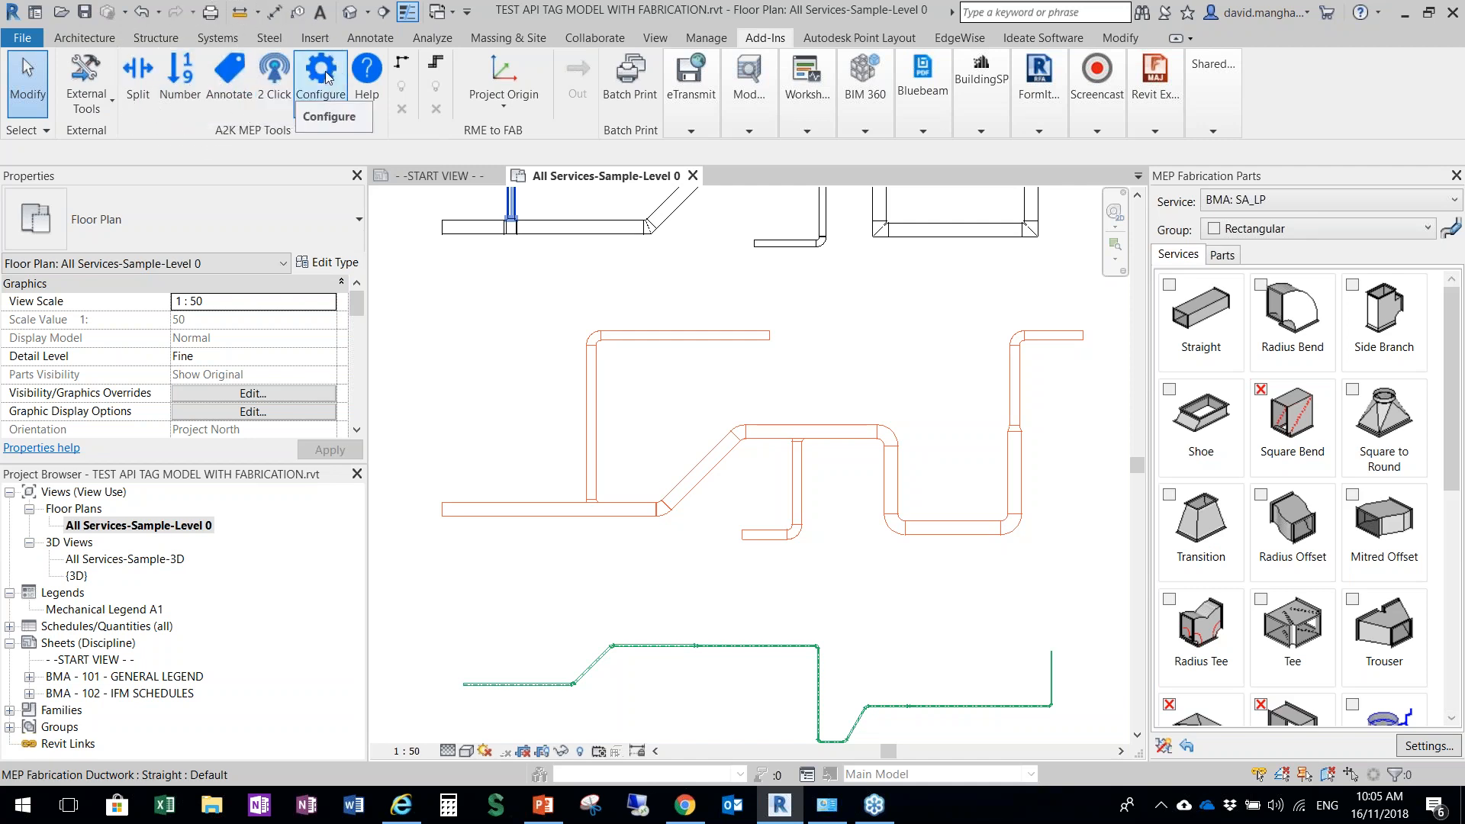
Open the online feedback form linked in the A2K Revit Tools Help information
left_click(369, 76)
left_click_drag(1002, 181, 854, 215)
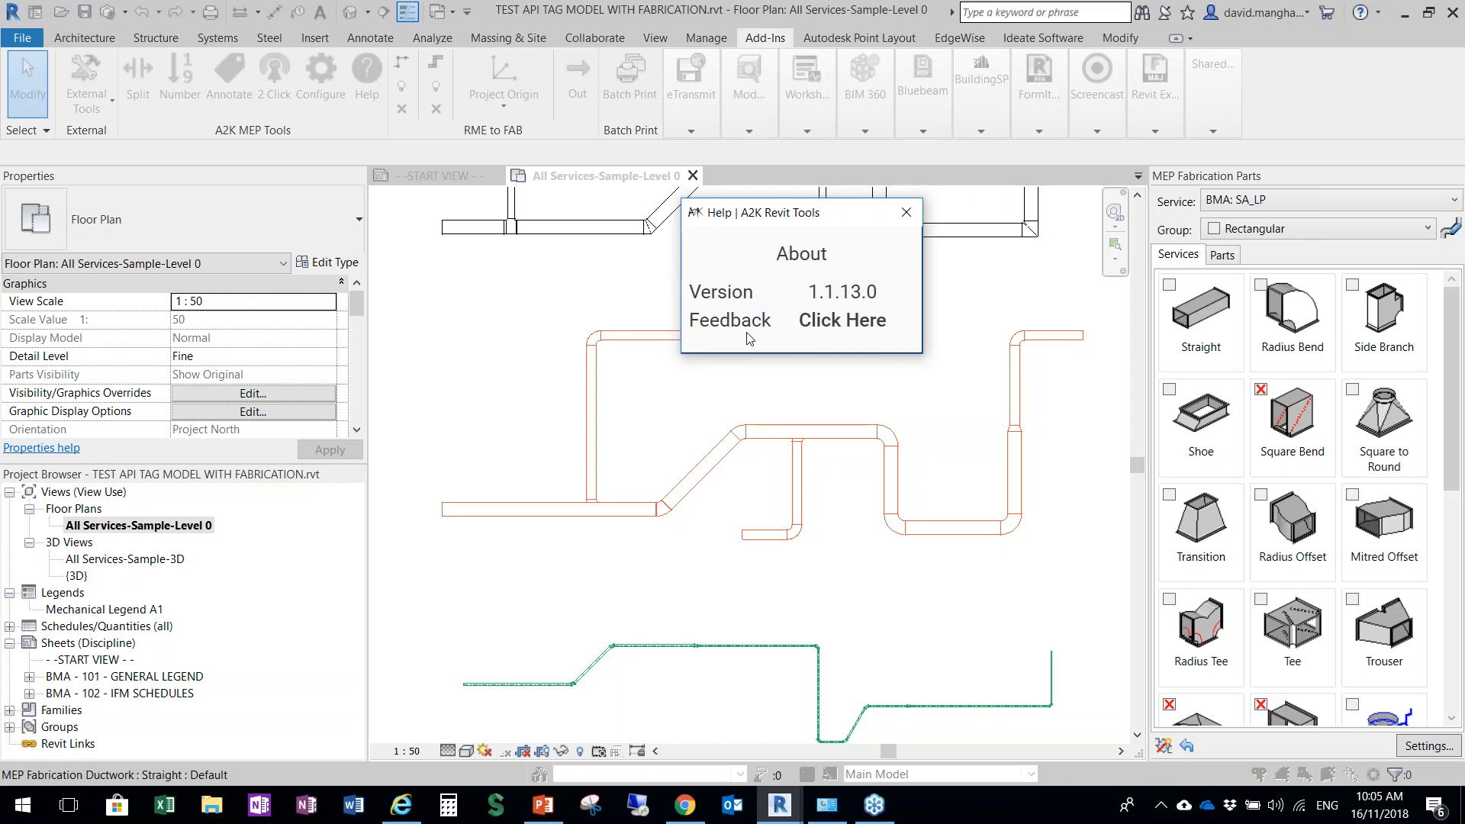
left_click(827, 328)
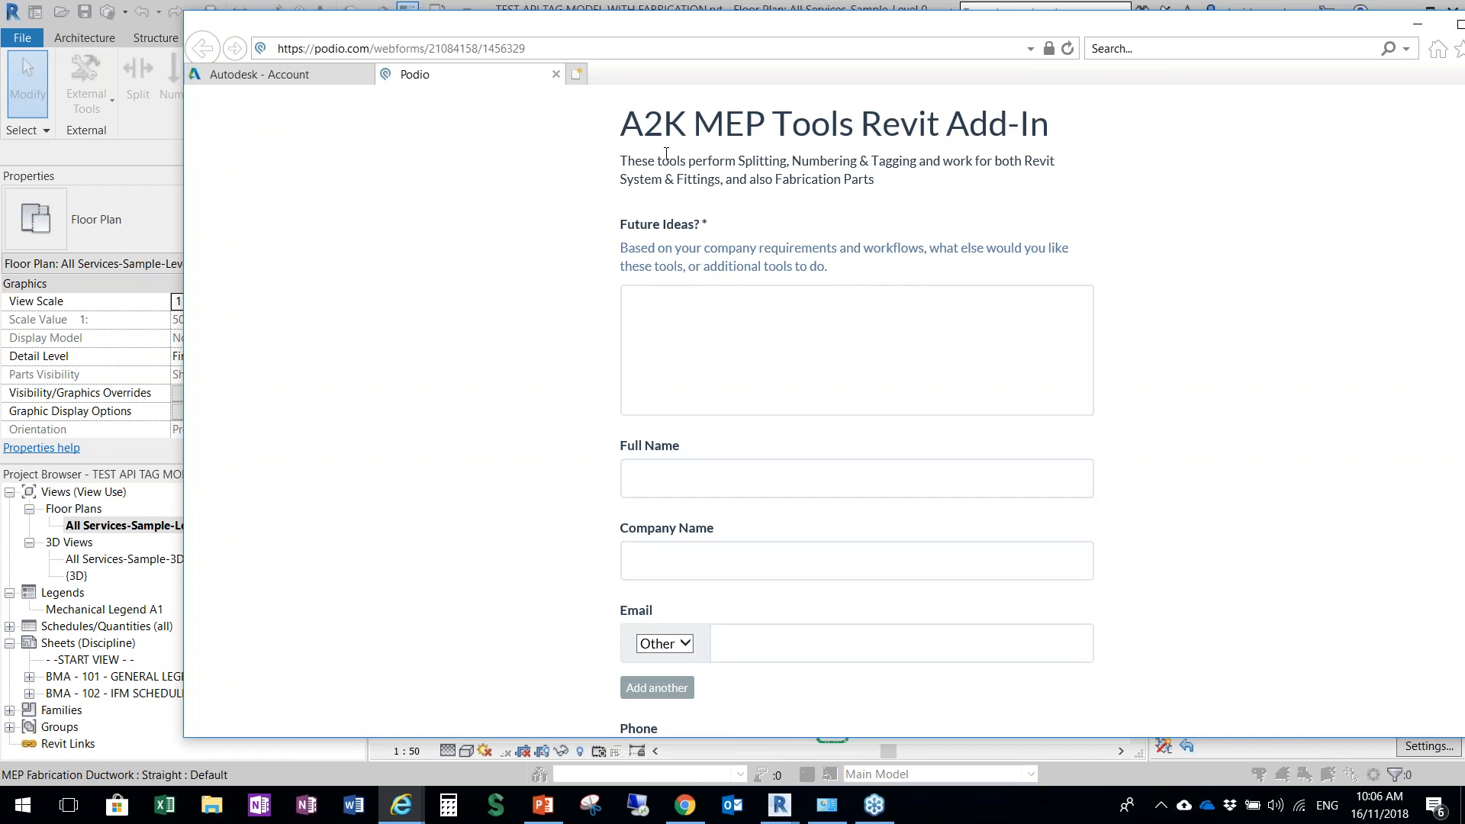
Review all fields of the A2K MEP Tools feedback form, then minimise the browser and close the Help dialog in Revit
left_click(671, 294)
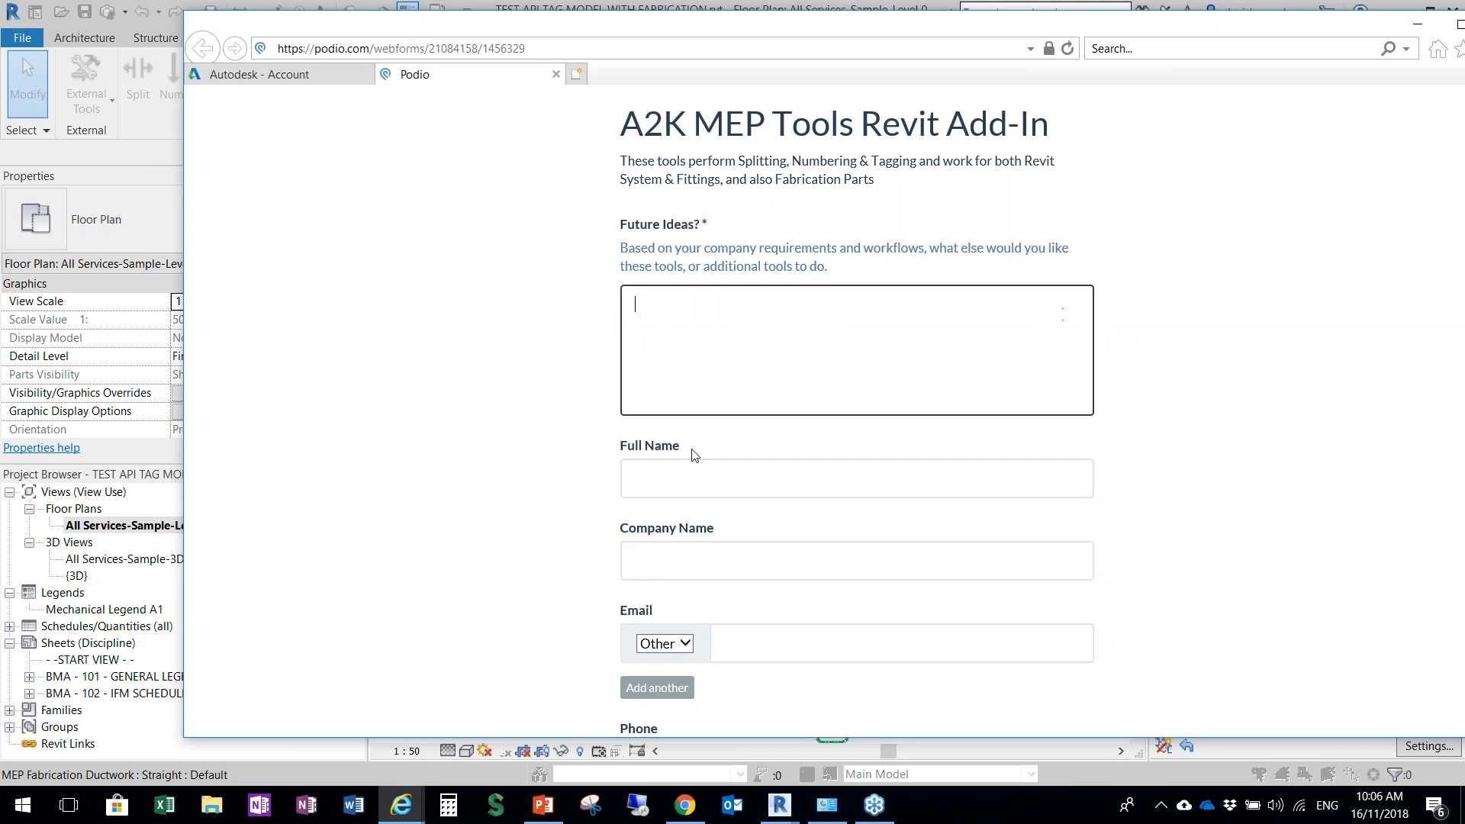
scroll(689, 471, "down", 3)
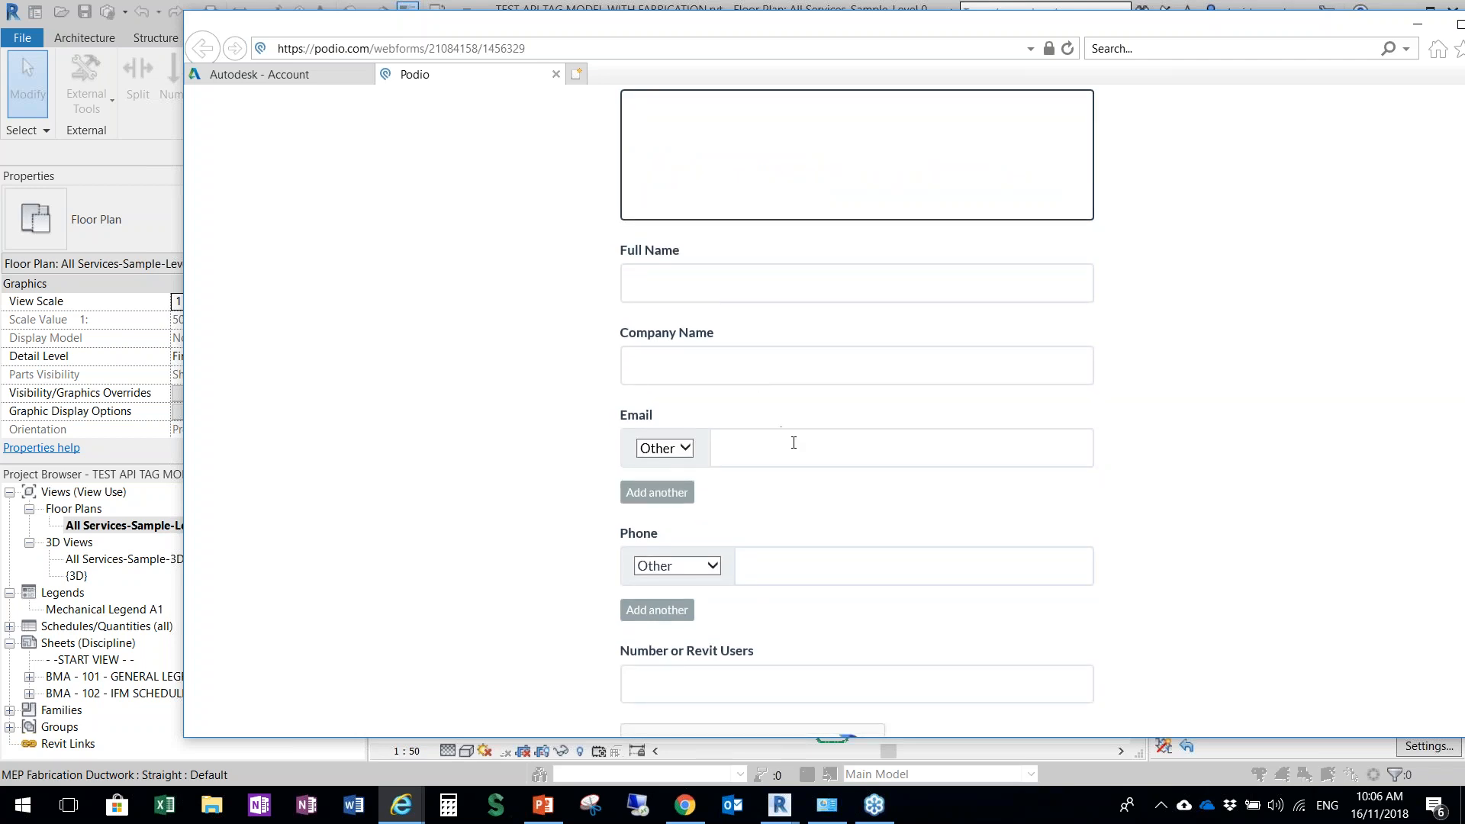
scroll(853, 601, "down", 3)
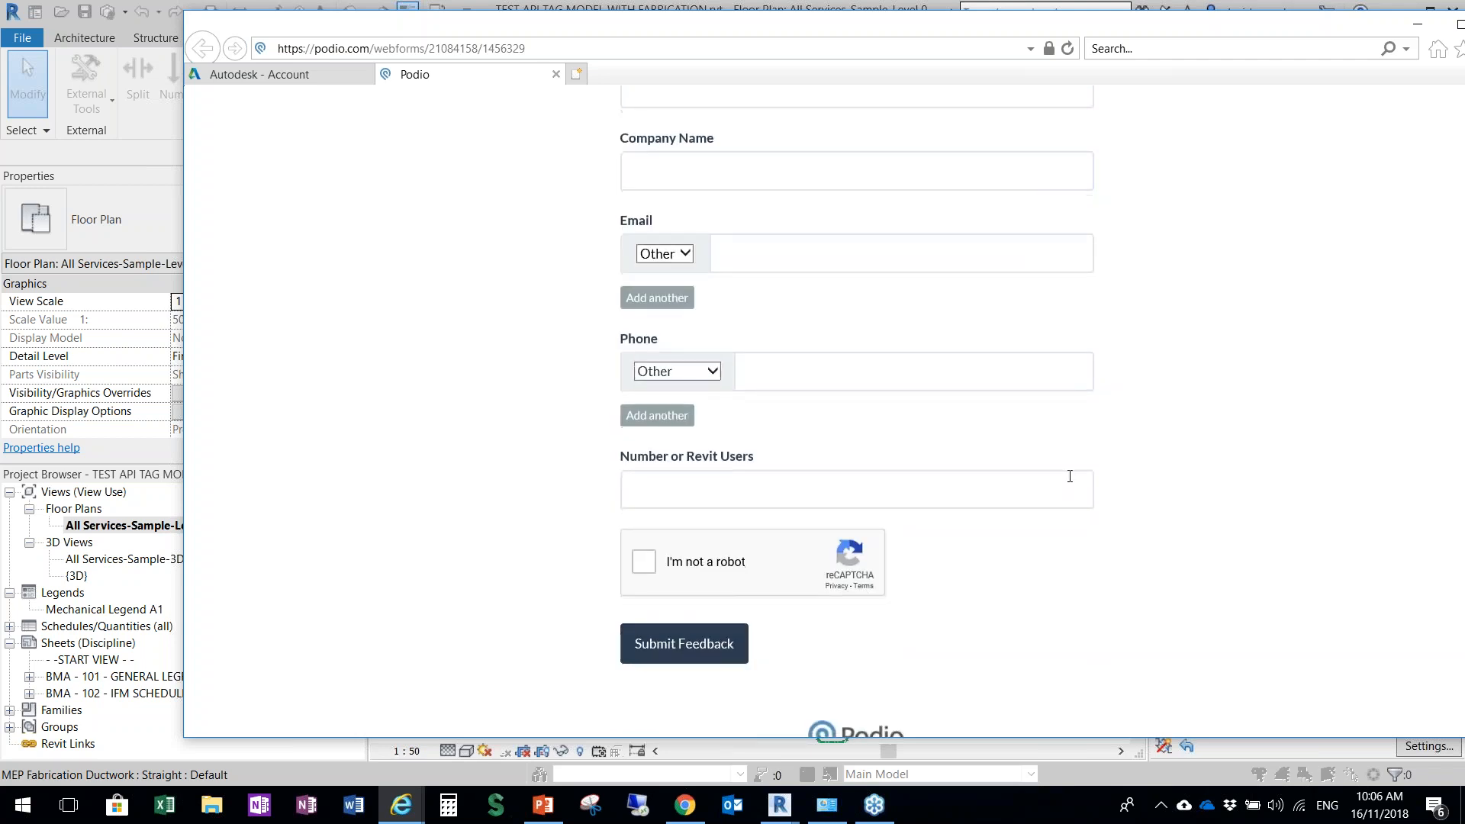
scroll(1104, 507, "up", 6)
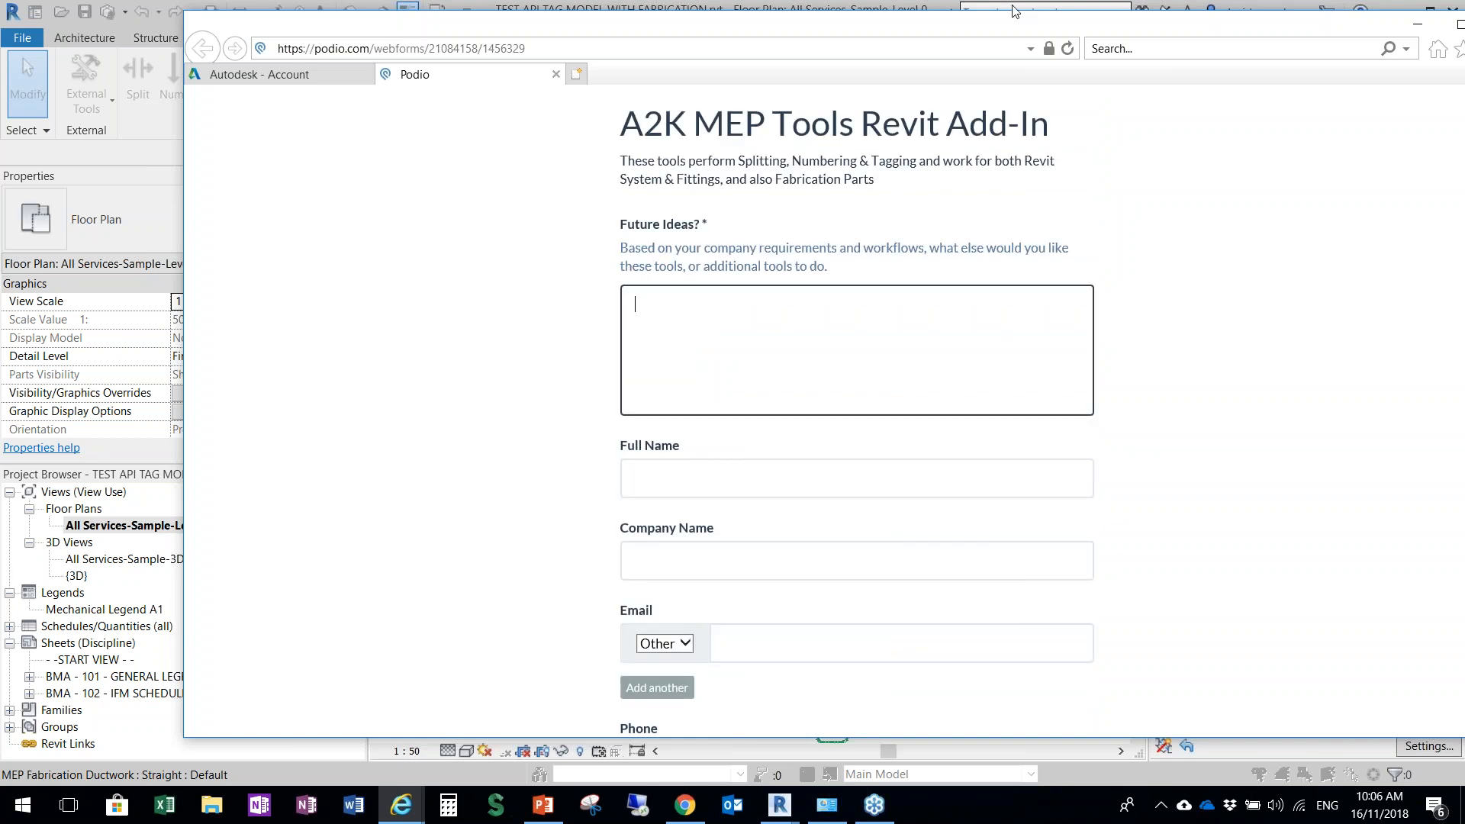
left_click_drag(1036, 27, 894, 41)
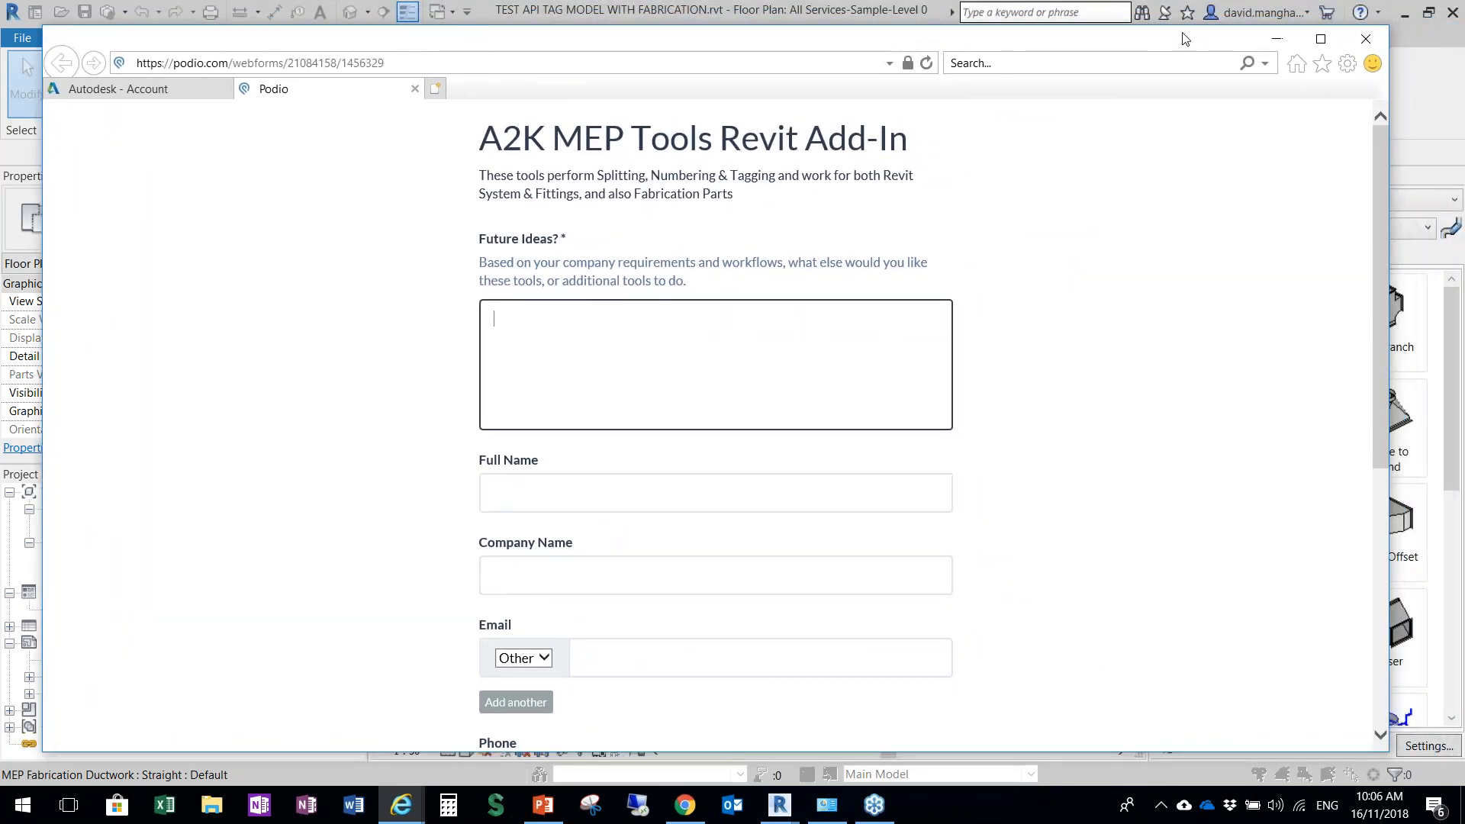
left_click(1278, 42)
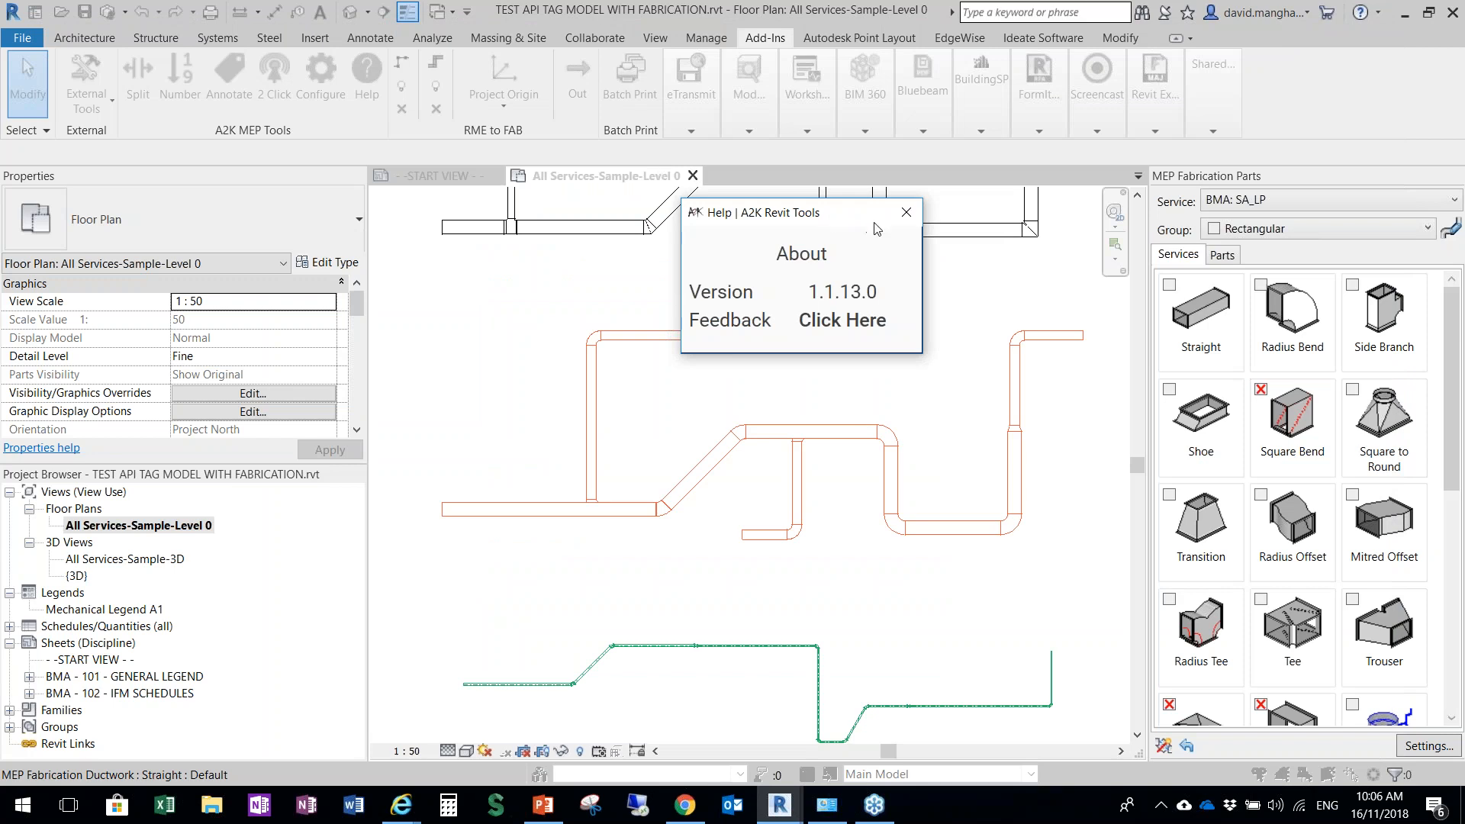
left_click(905, 212)
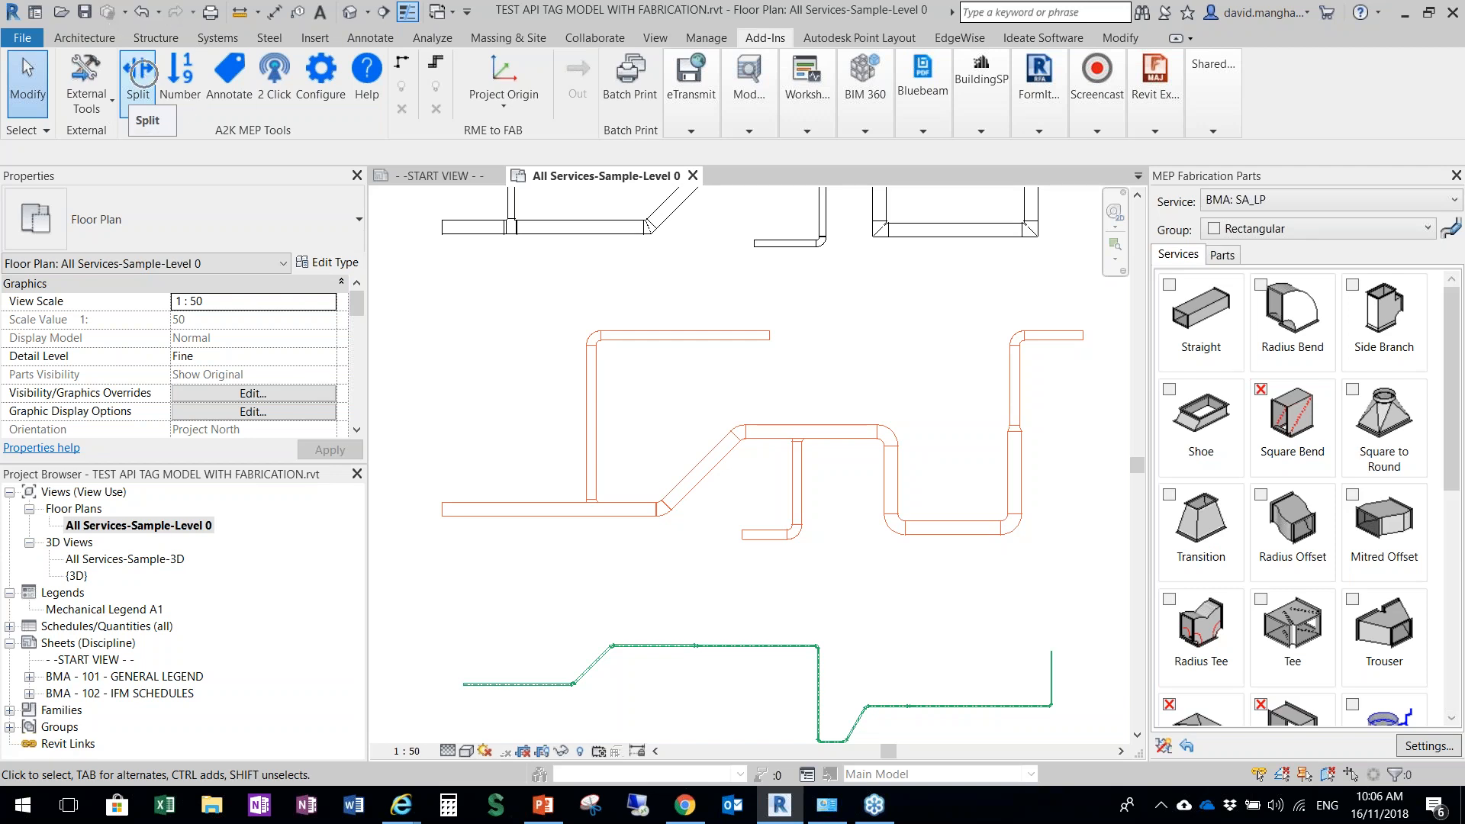
Split the main orange duct run into 1400 mm lengths with a 3 mm gasket, picking the run through to its upper-right end duct
left_click(146, 79)
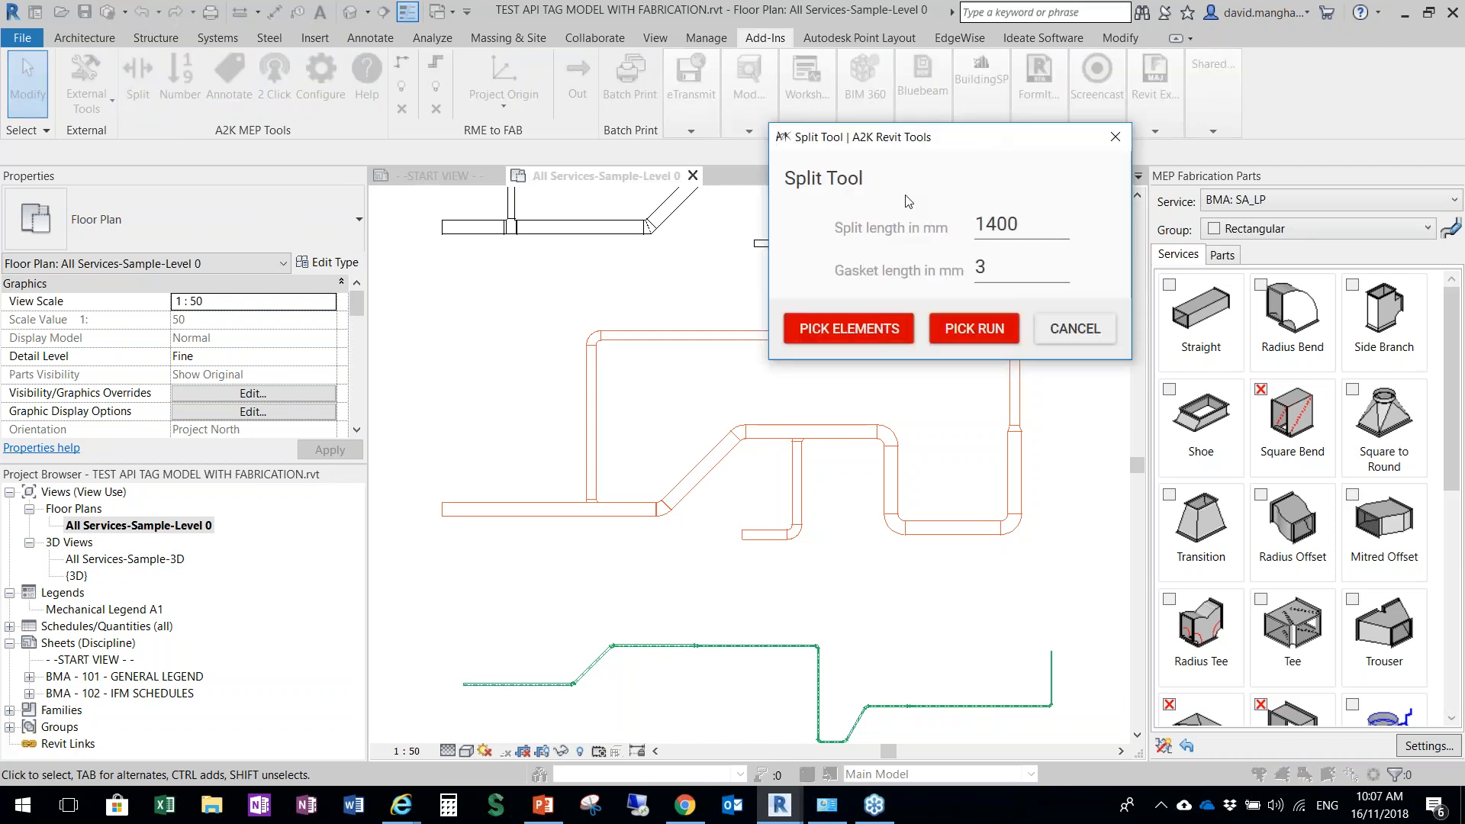
mouse_move(951, 139)
left_mouse_down()
mouse_move(797, 218)
mouse_move(727, 308)
left_mouse_up()
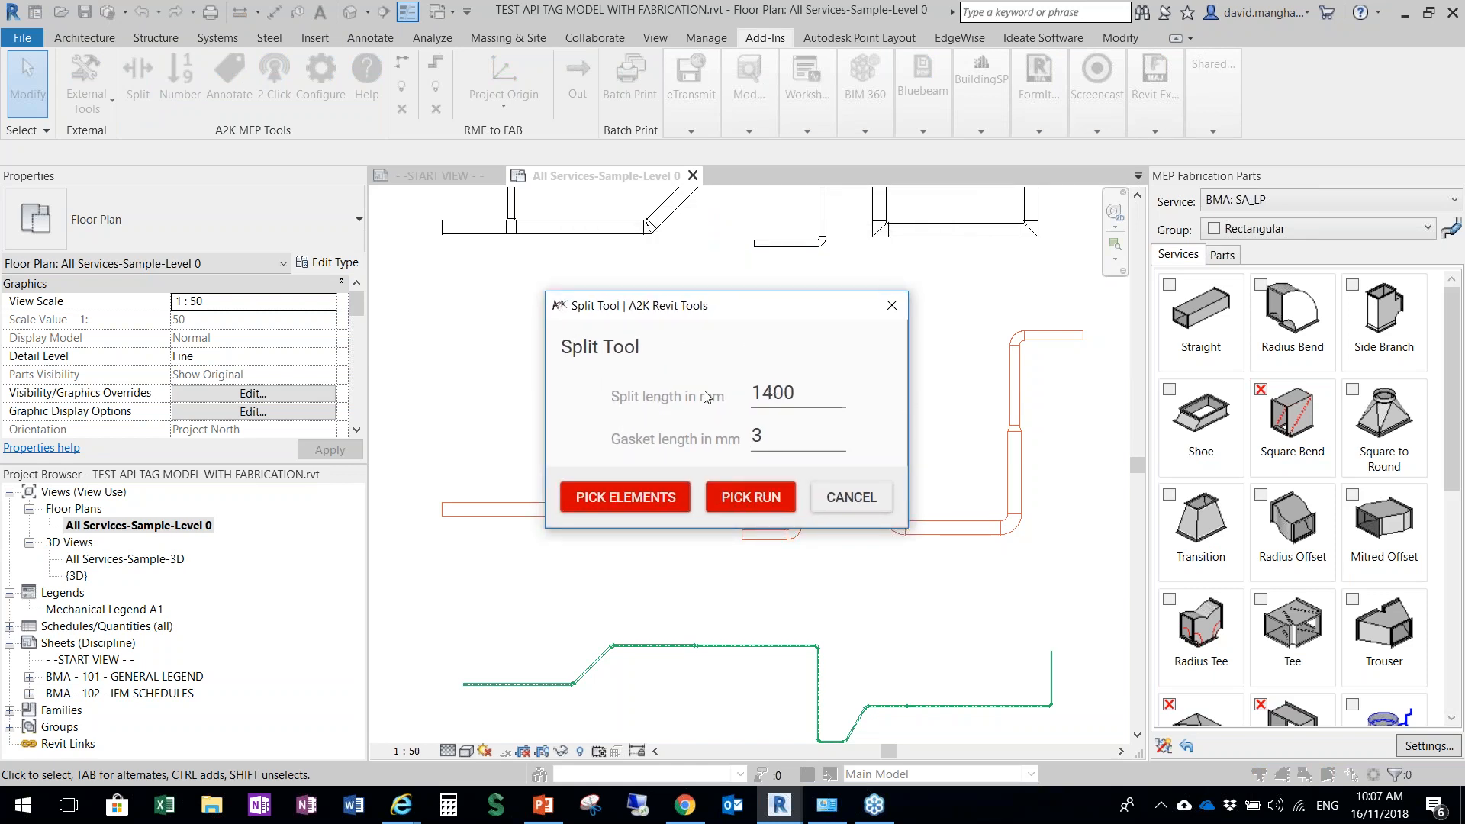
left_click(774, 393)
left_click(760, 435)
left_click(635, 502)
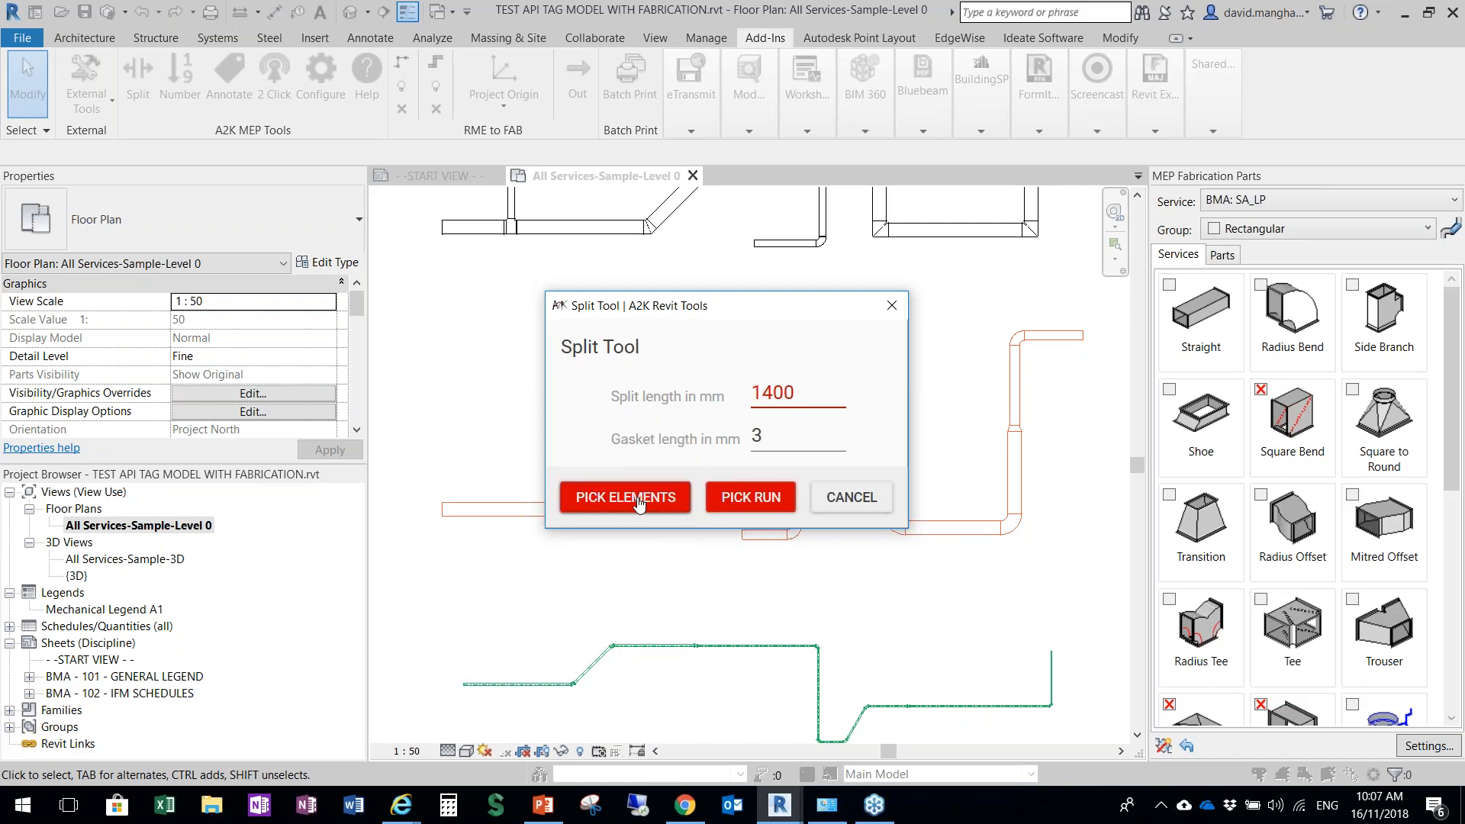
left_click(734, 505)
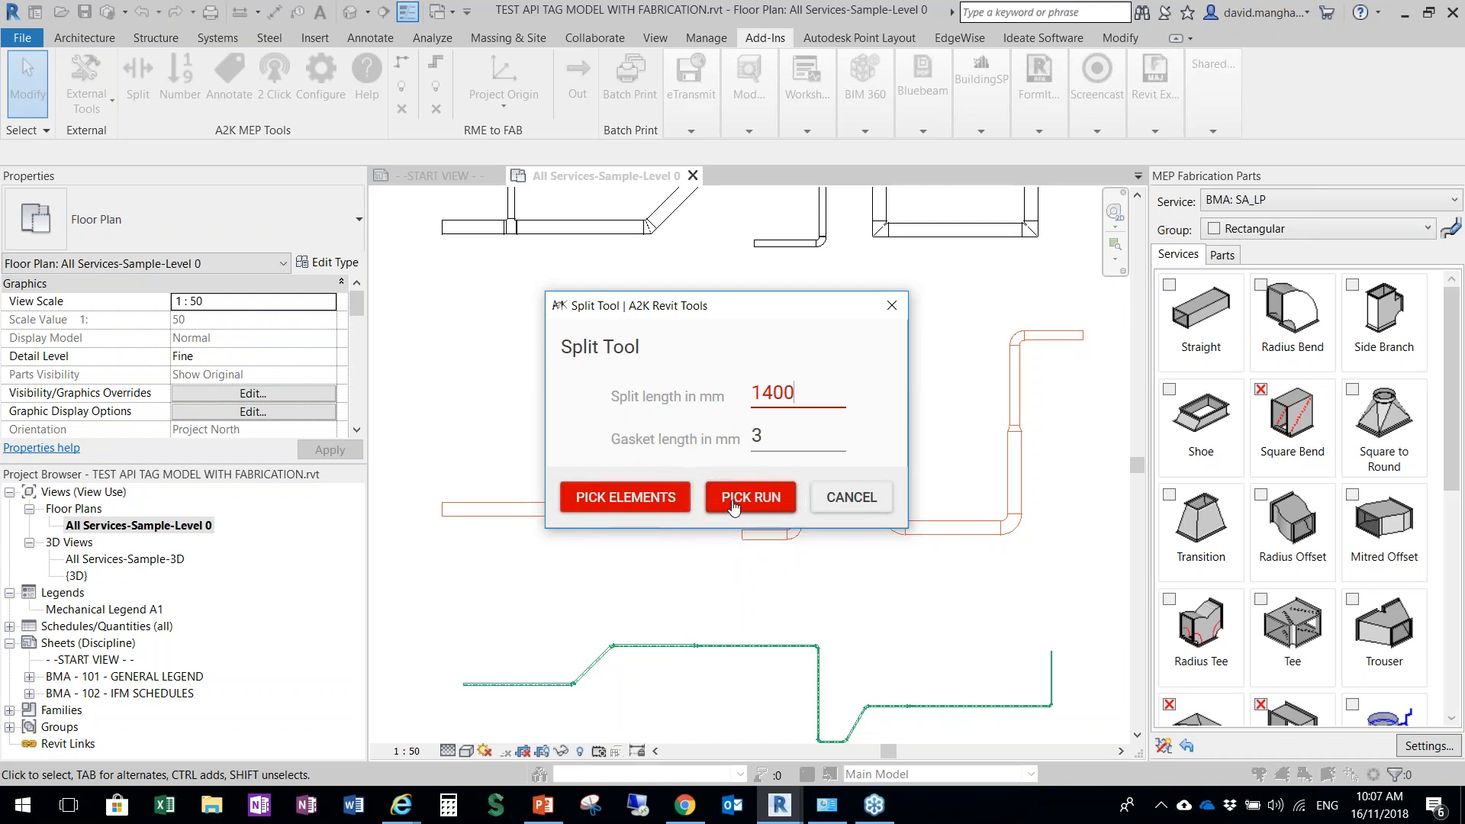
mouse_move(764, 316)
left_mouse_down()
mouse_move(703, 232)
mouse_move(674, 218)
left_mouse_up()
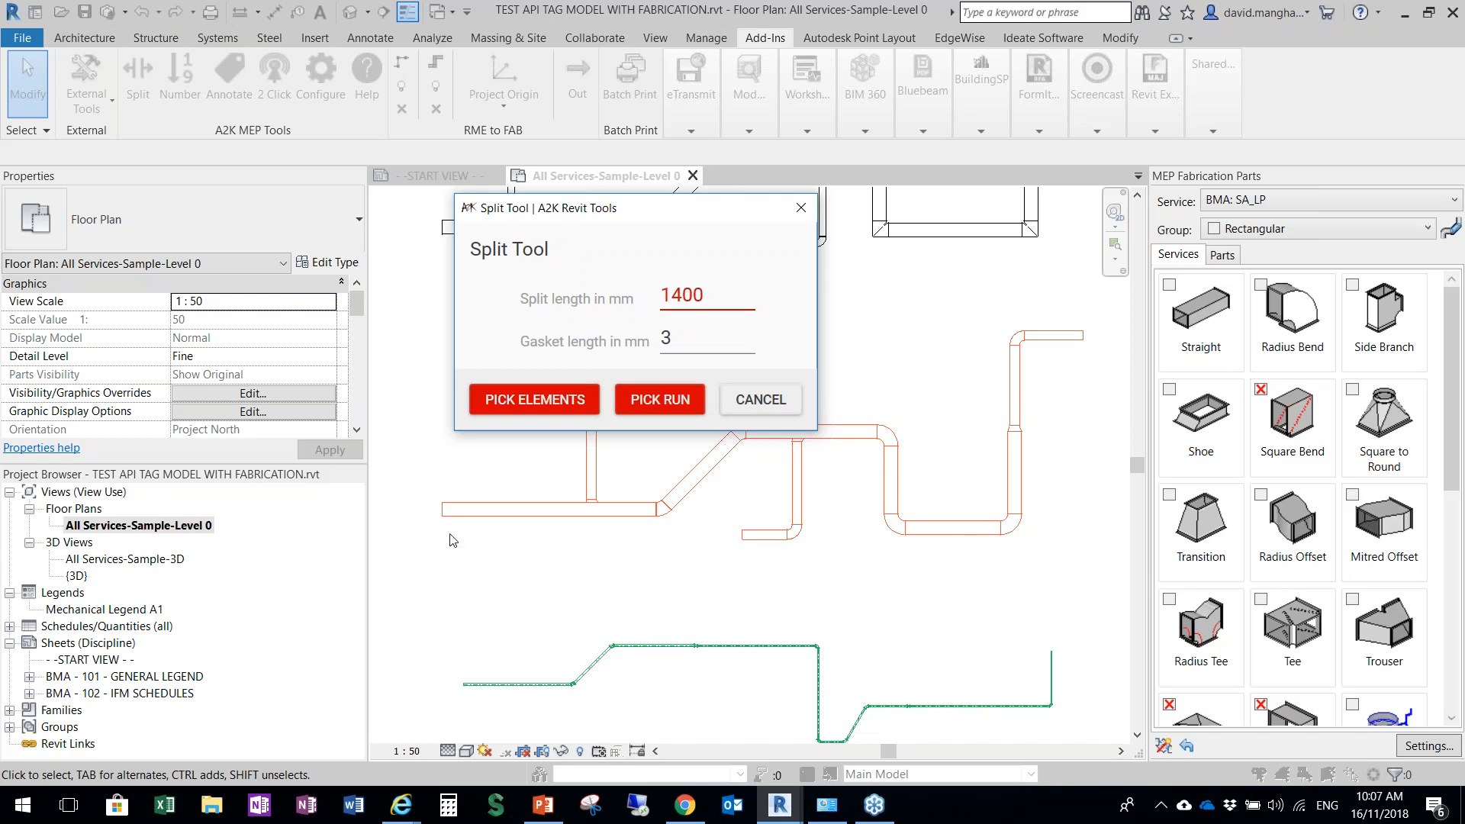
left_click(674, 406)
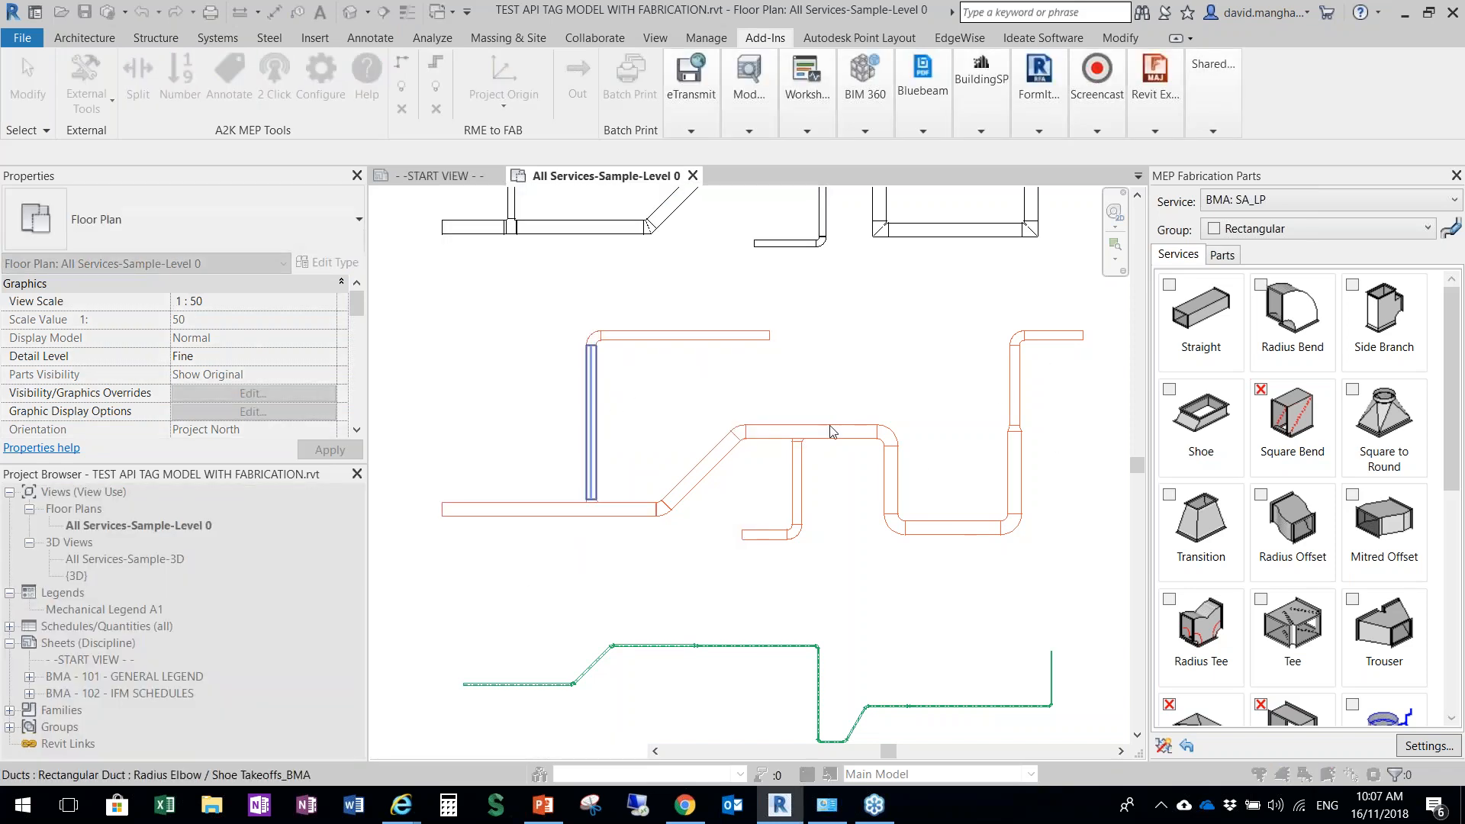
left_click(1072, 337)
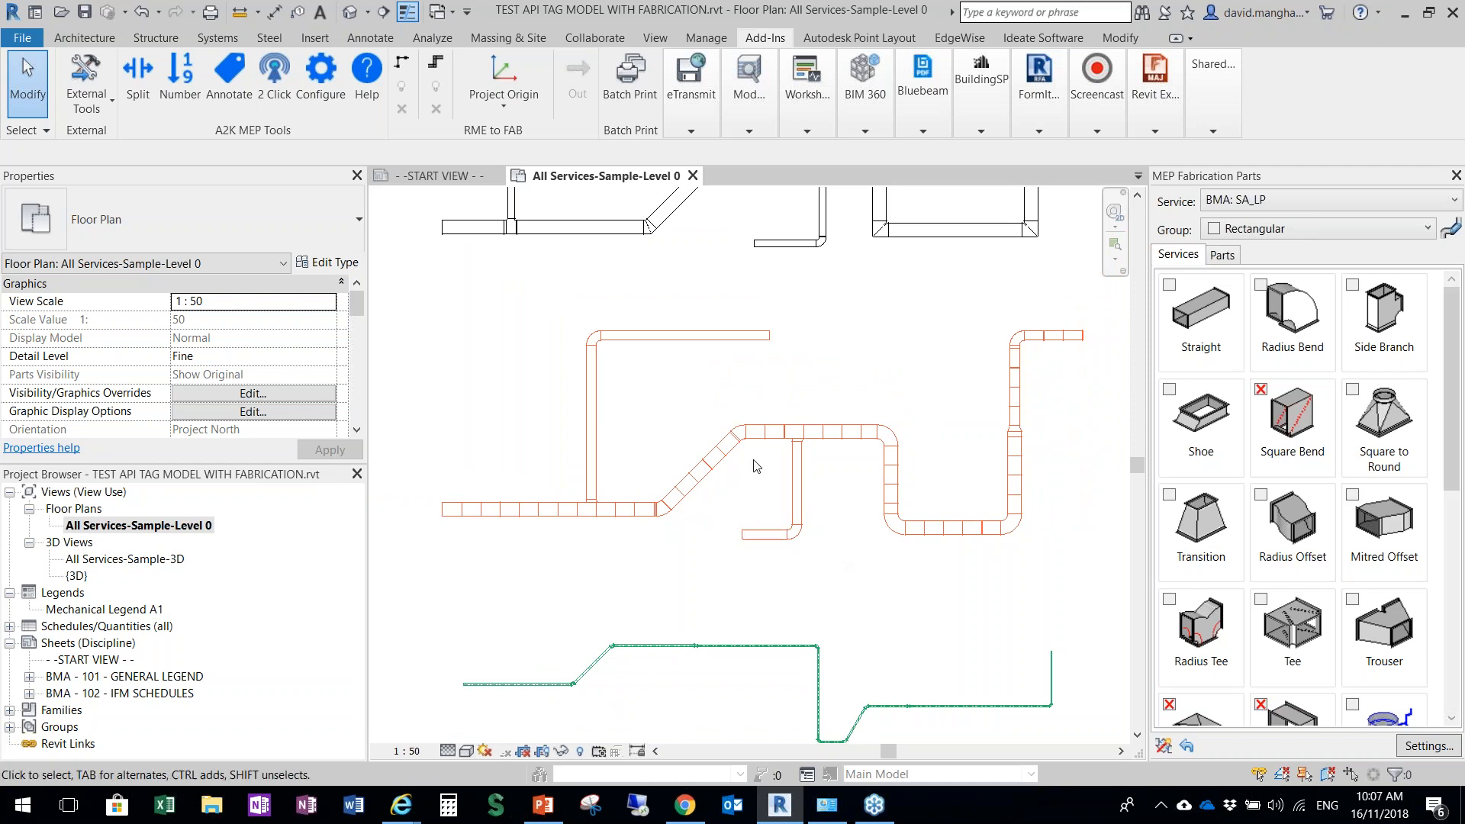
Examine the split sections along the main orange duct run, including the bends and branch connections
scroll(754, 475, "up", 1)
middle_click_drag(754, 474, 707, 550)
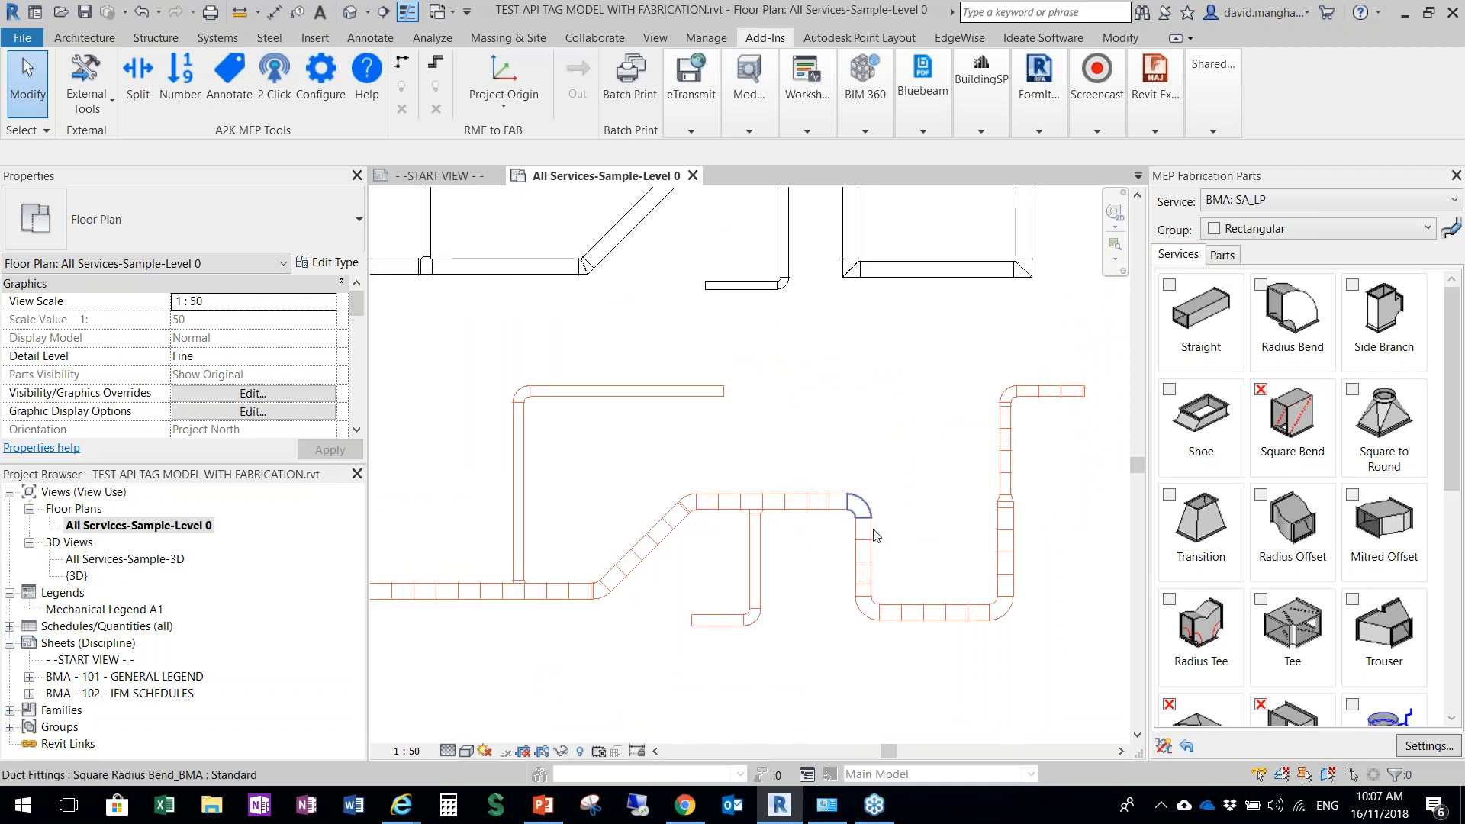
scroll(994, 493, "down", 1)
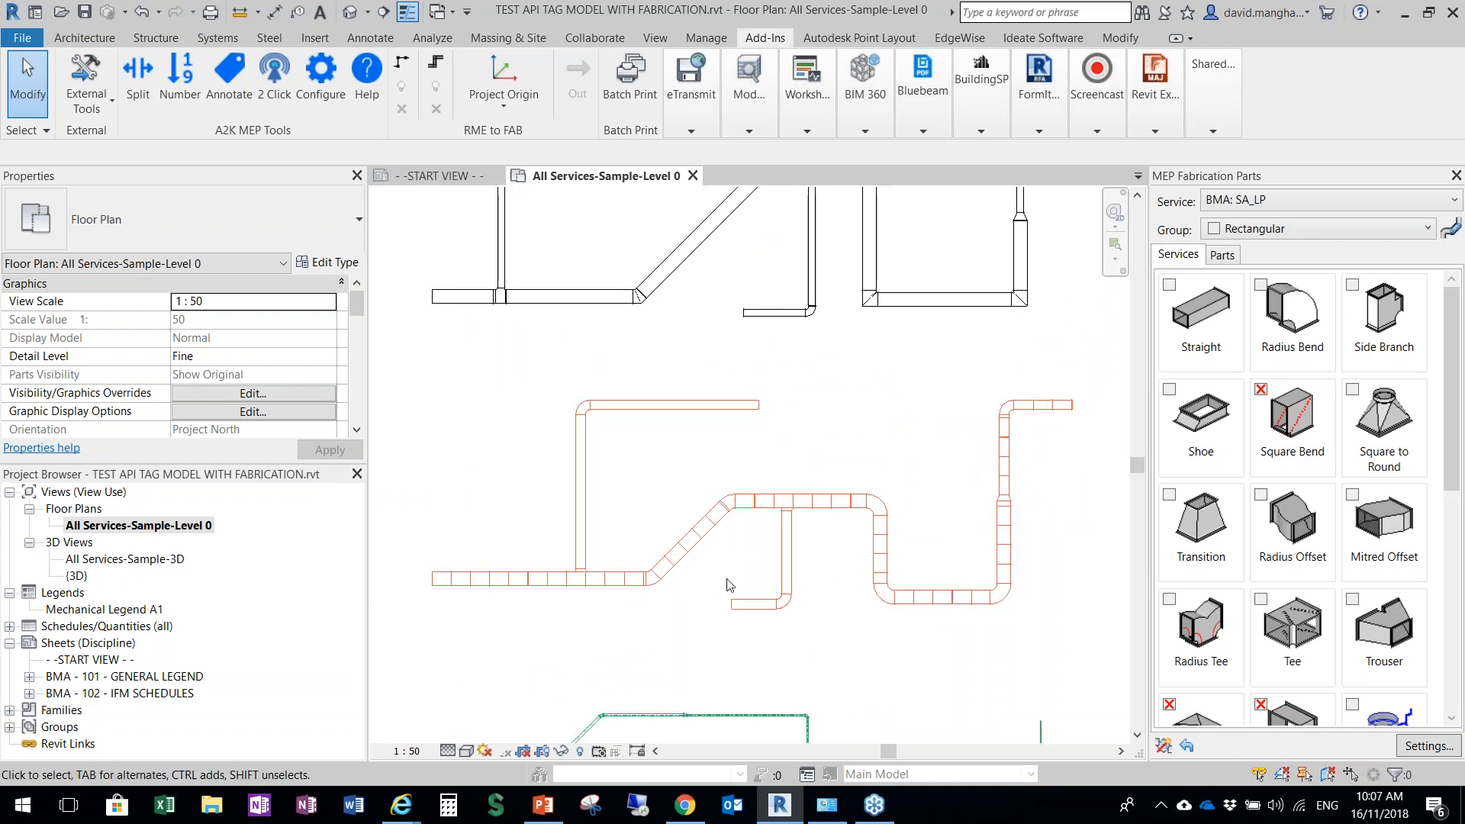
scroll(729, 582, "up", 3)
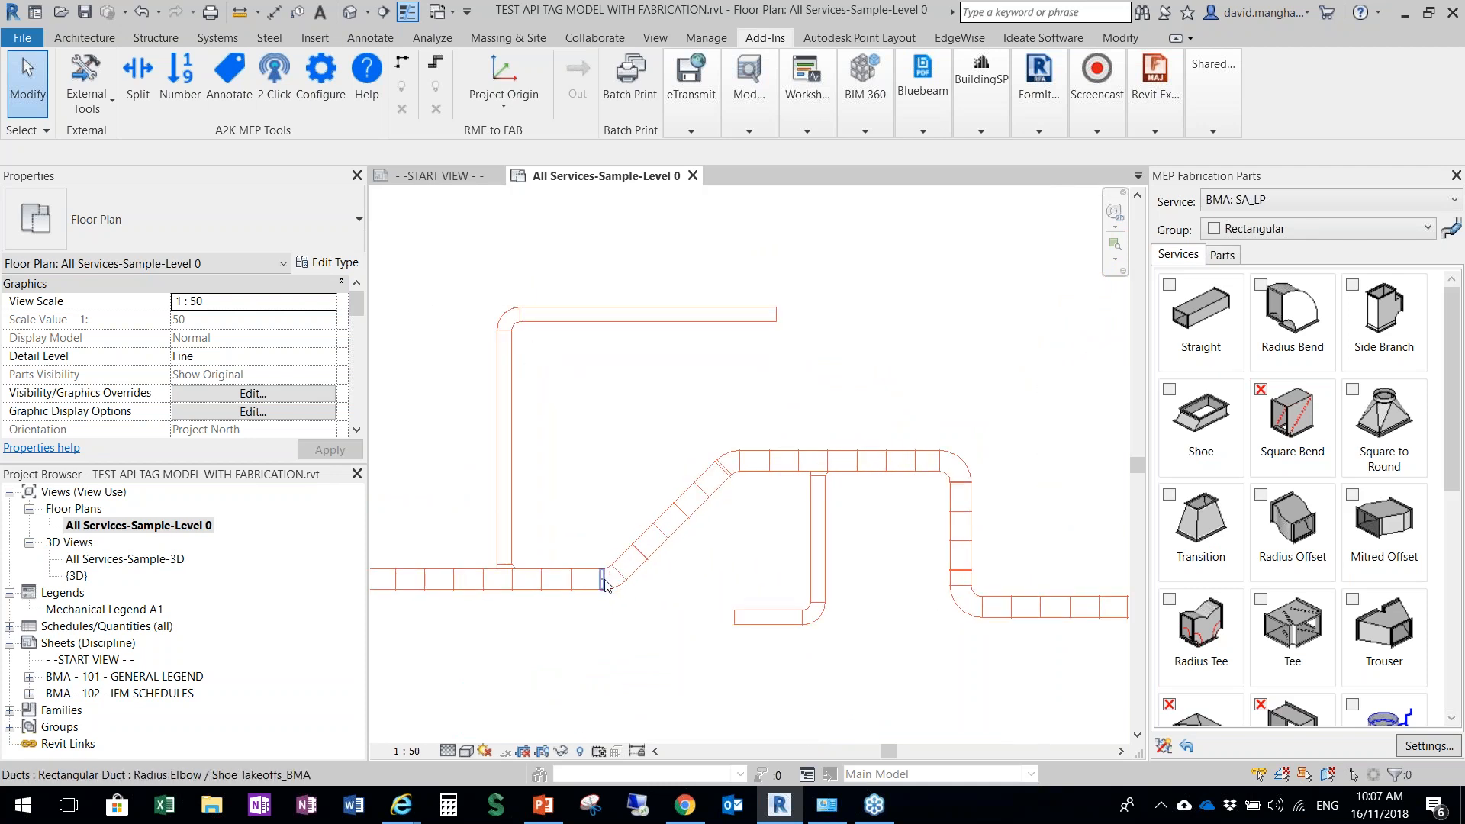
scroll(895, 546, "down", 1)
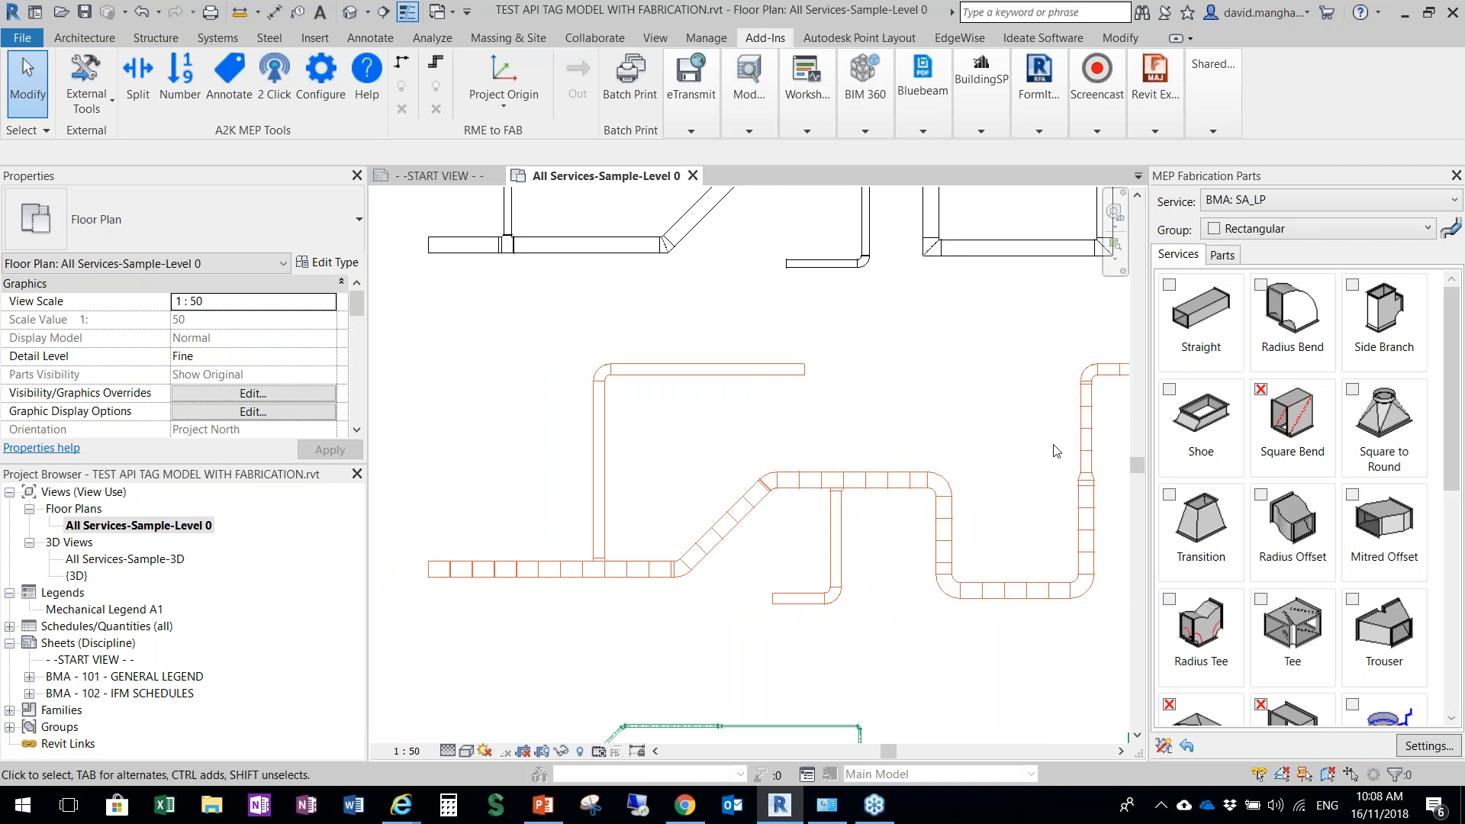
scroll(568, 589, "up", 2)
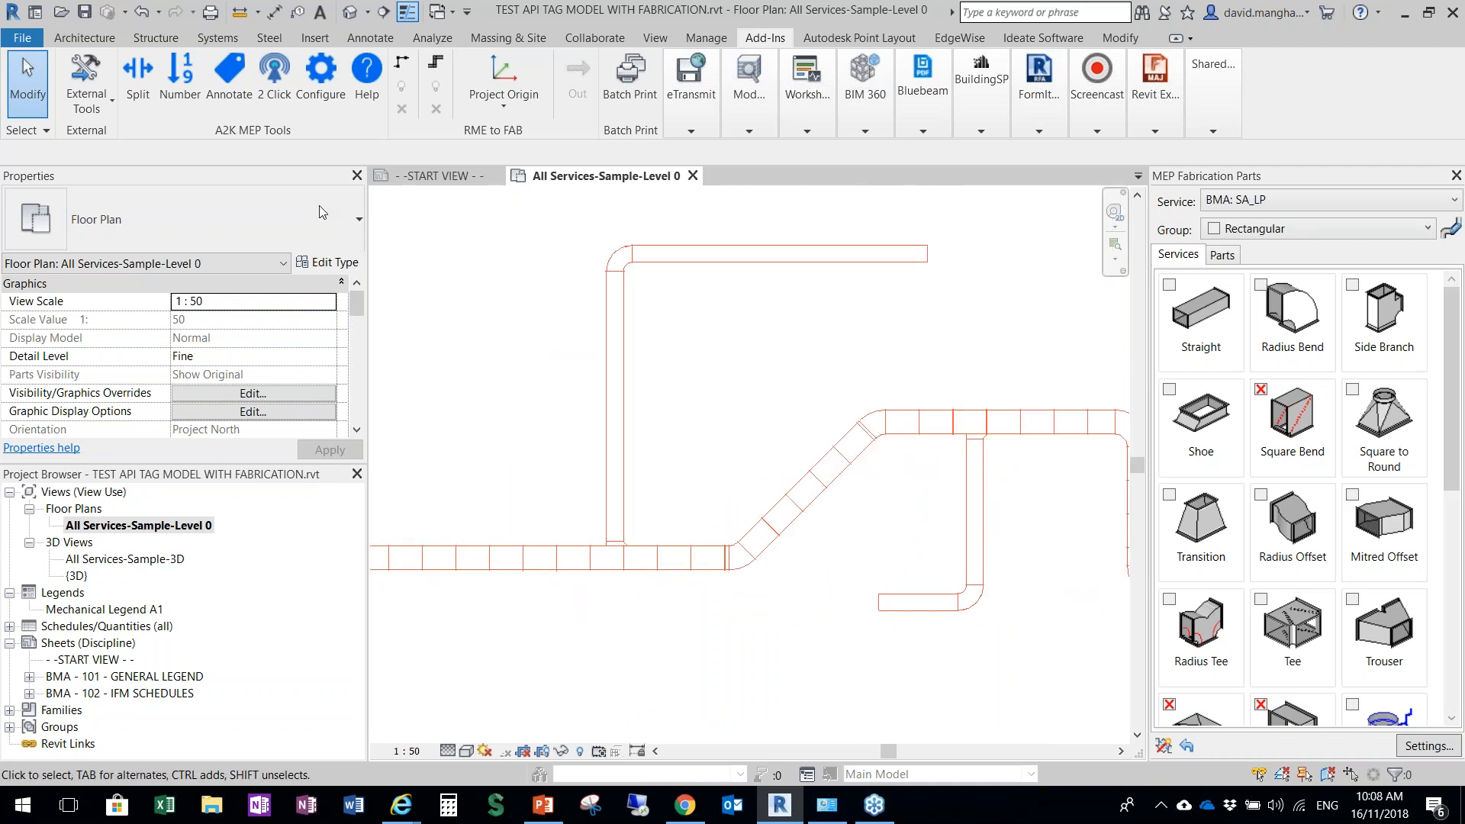
left_click(150, 75)
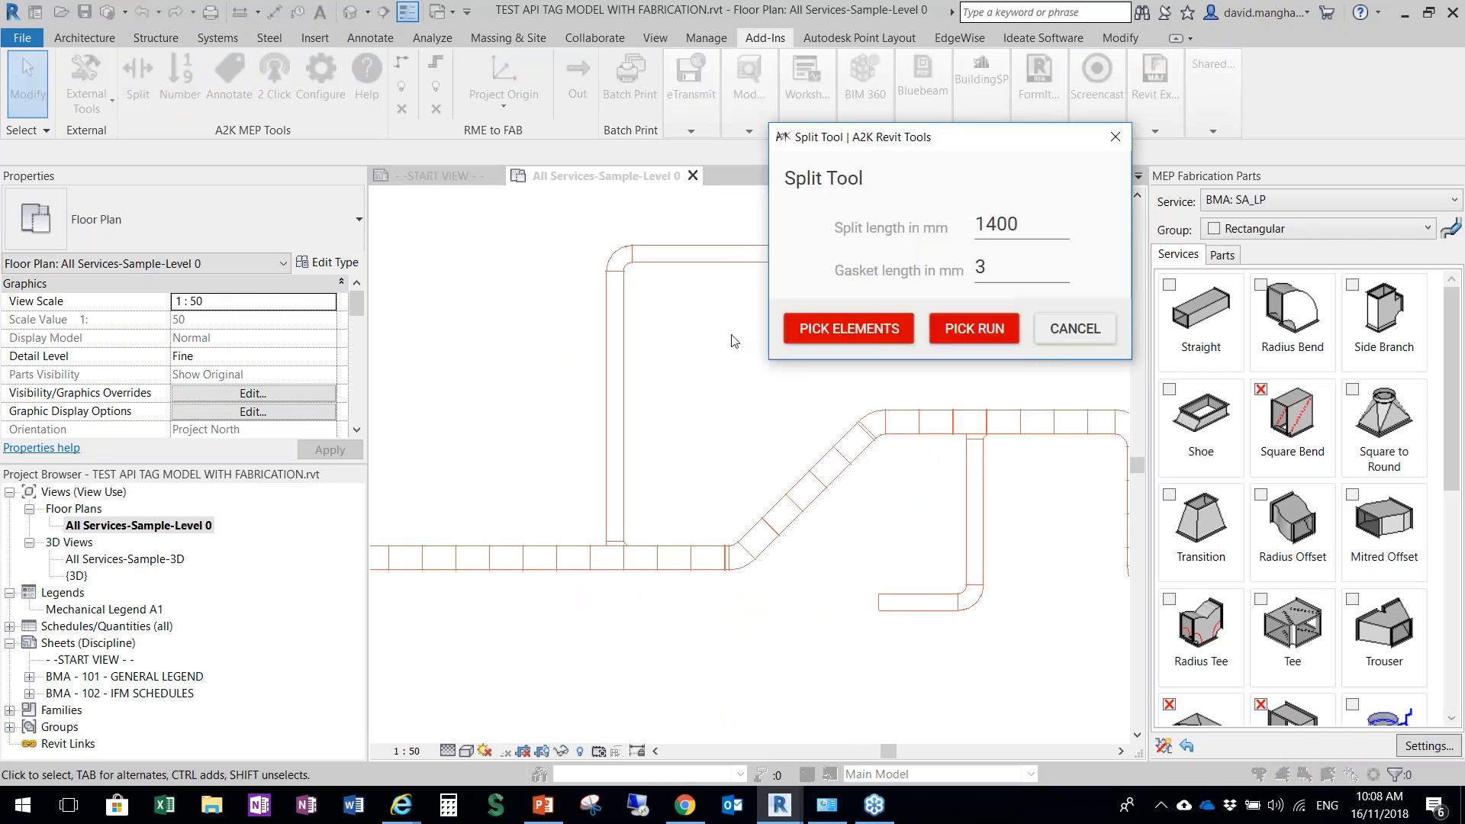
left_click(837, 333)
left_click(837, 333)
left_click(1061, 334)
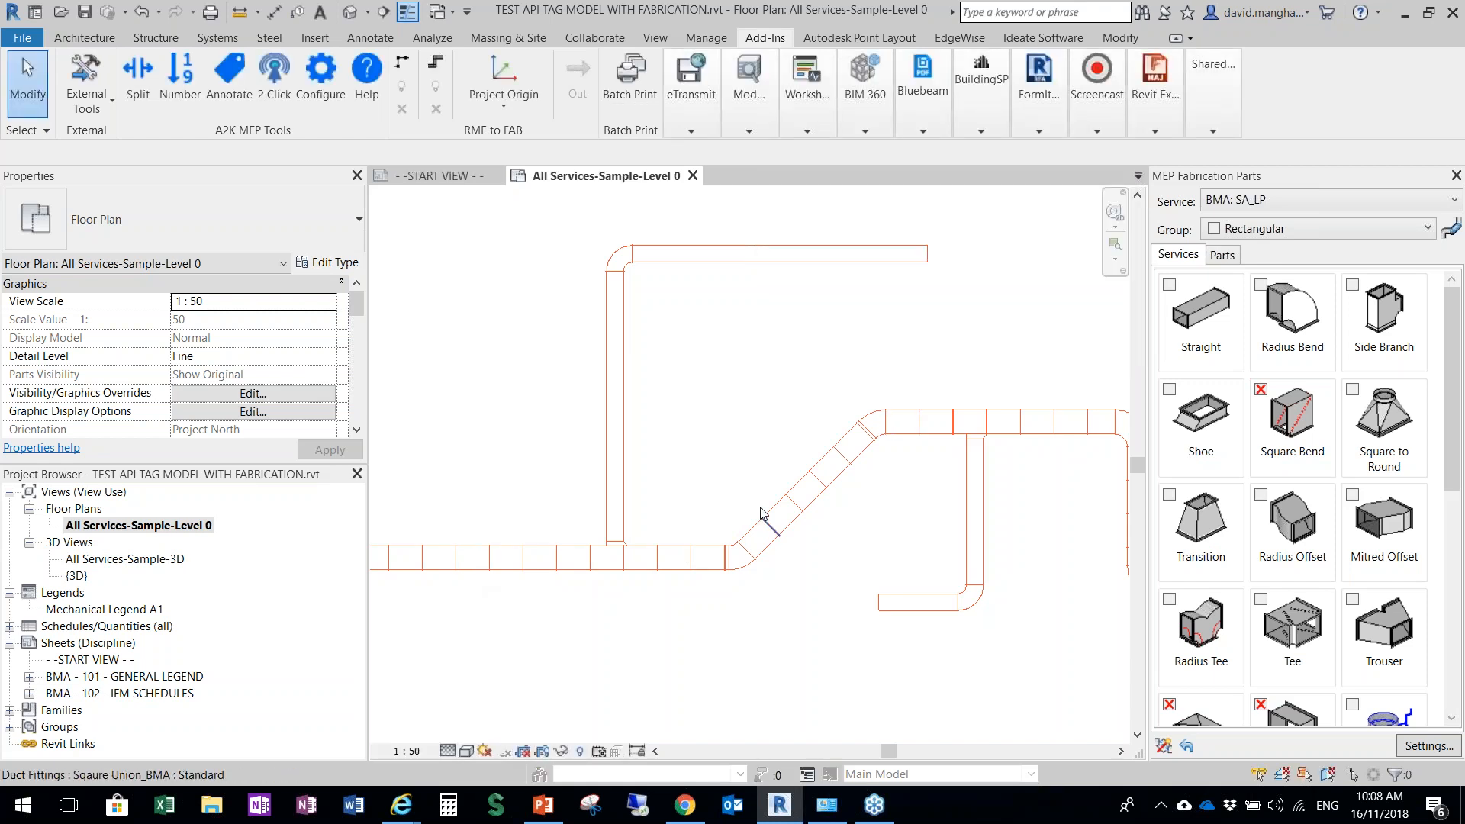
Examine the union fitting and gasket gap at a joint between two split duct sections up close
scroll(890, 439, "down", 3)
scroll(719, 555, "up", 6)
scroll(926, 587, "down", 2)
scroll(455, 542, "up", 5)
middle_click_drag(611, 487, 748, 537)
scroll(801, 468, "up", 8)
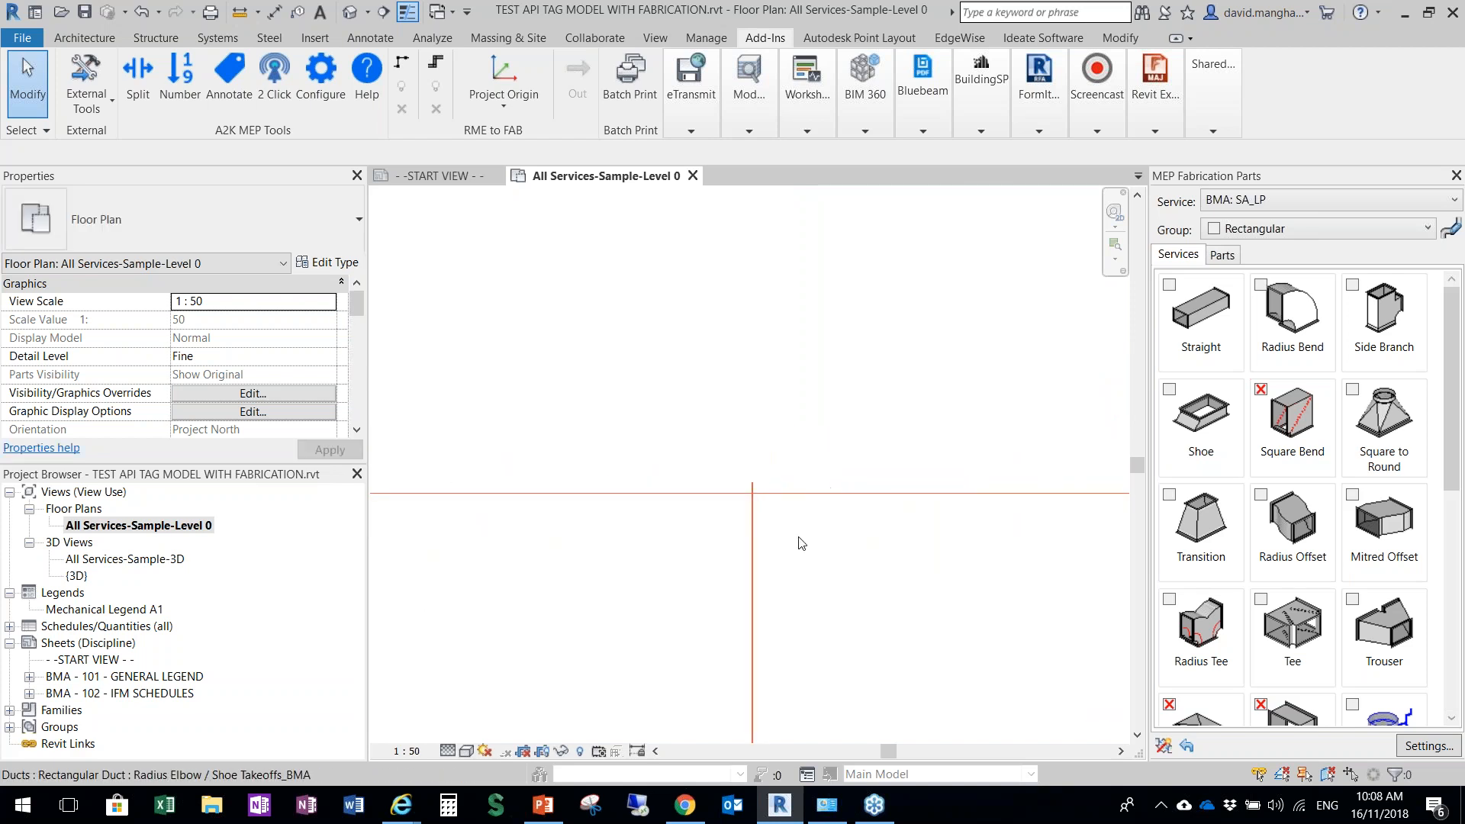
scroll(730, 340, "up", 4)
scroll(766, 451, "down", 2)
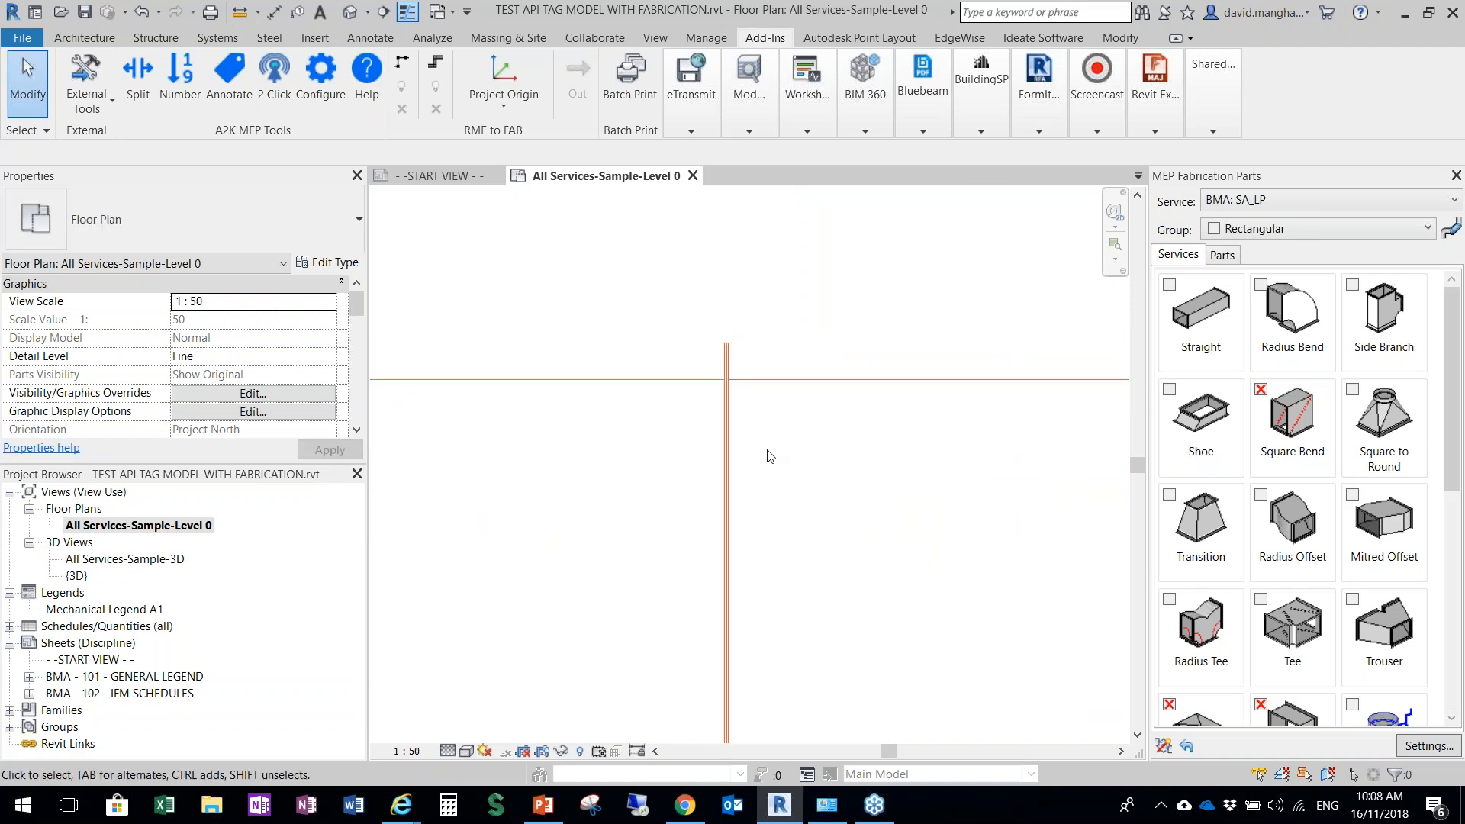
scroll(741, 364, "up", 5)
scroll(713, 412, "up", 3)
scroll(723, 493, "up", 2)
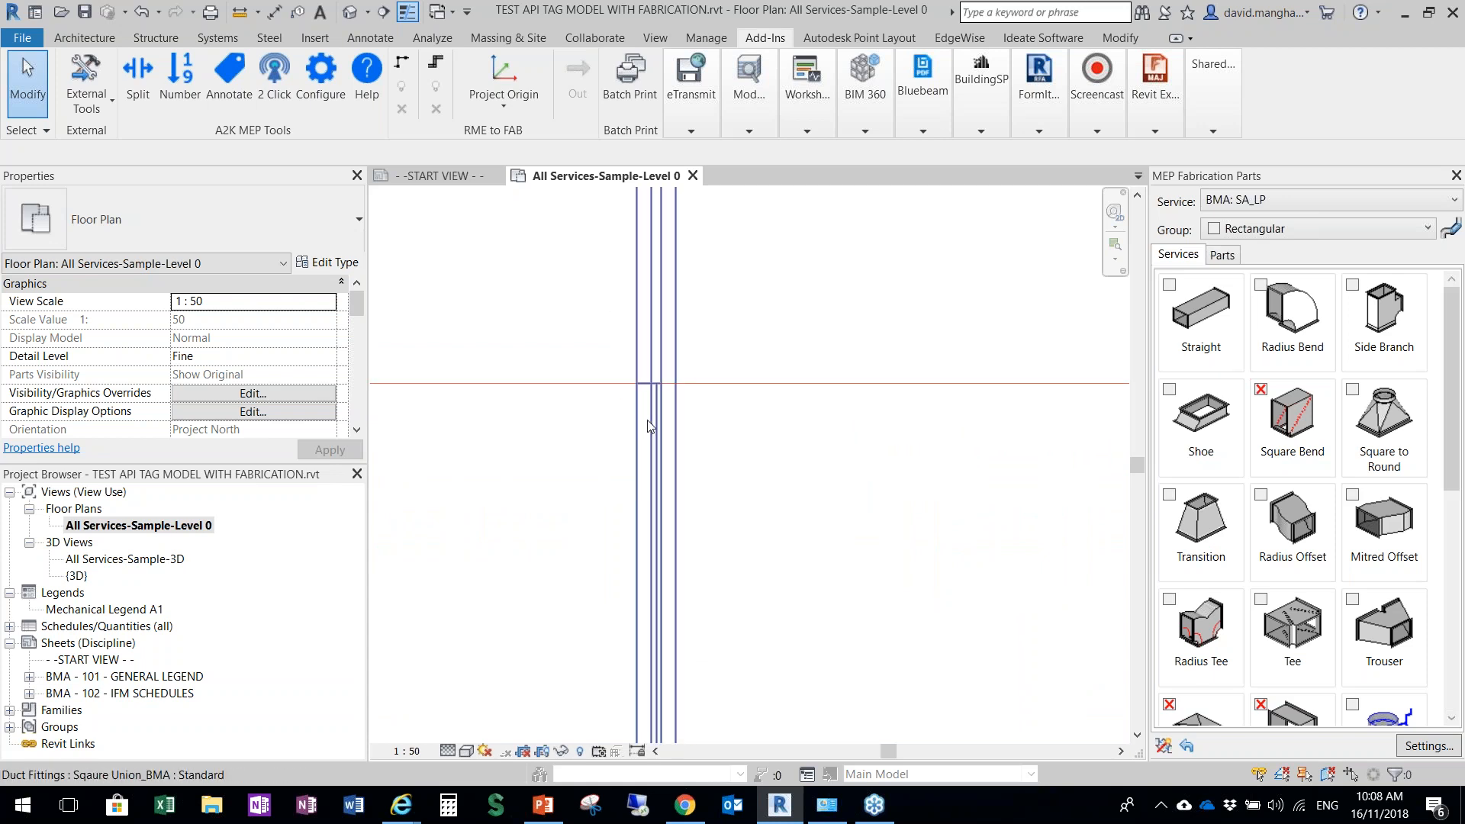
Examine the union fitting's outline and gasket gap where the joint meets the duct edge, comparing close and wider views
middle_click_drag(562, 442, 857, 424)
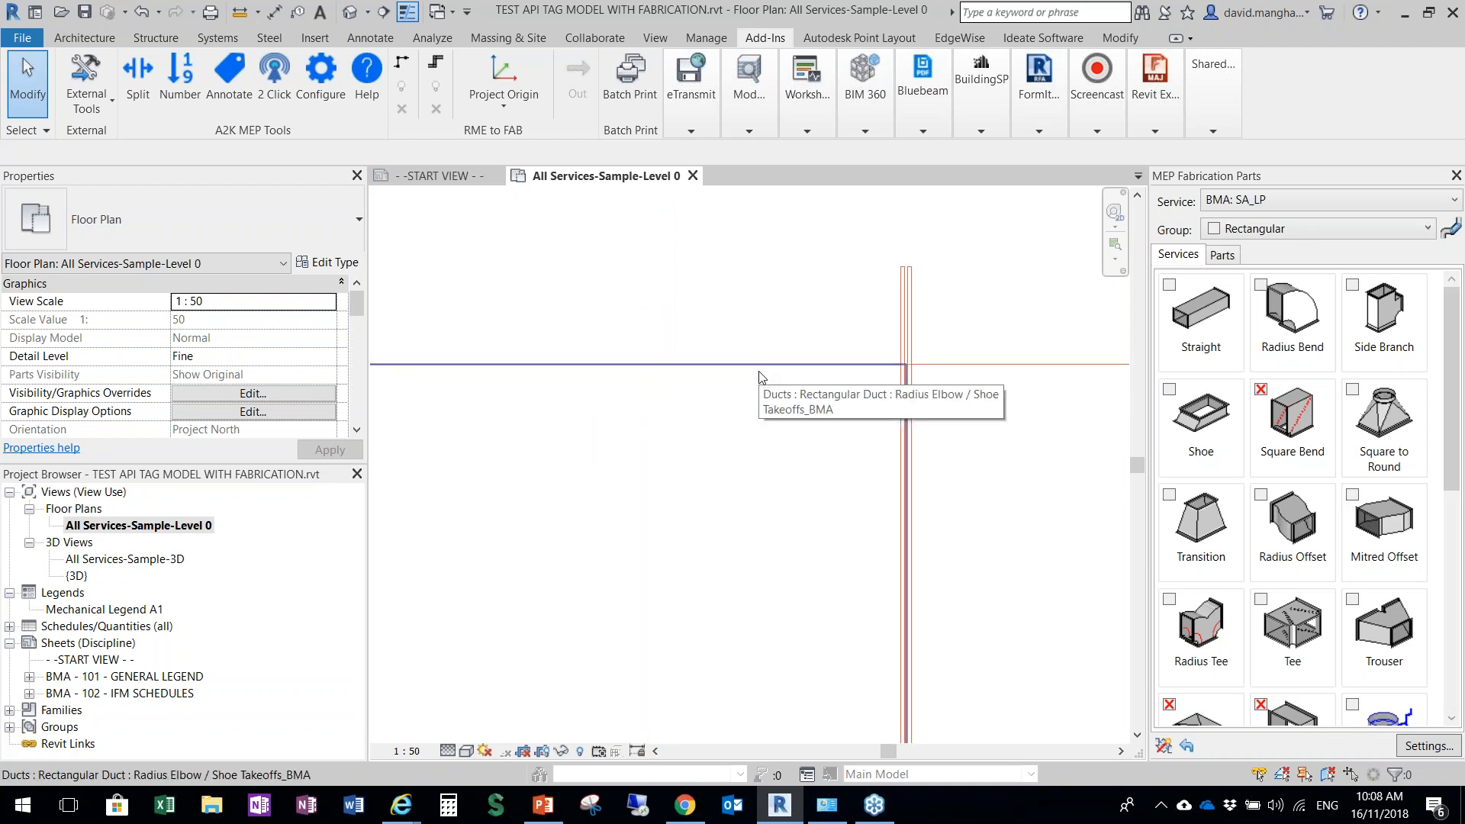
scroll(858, 381, "up", 3)
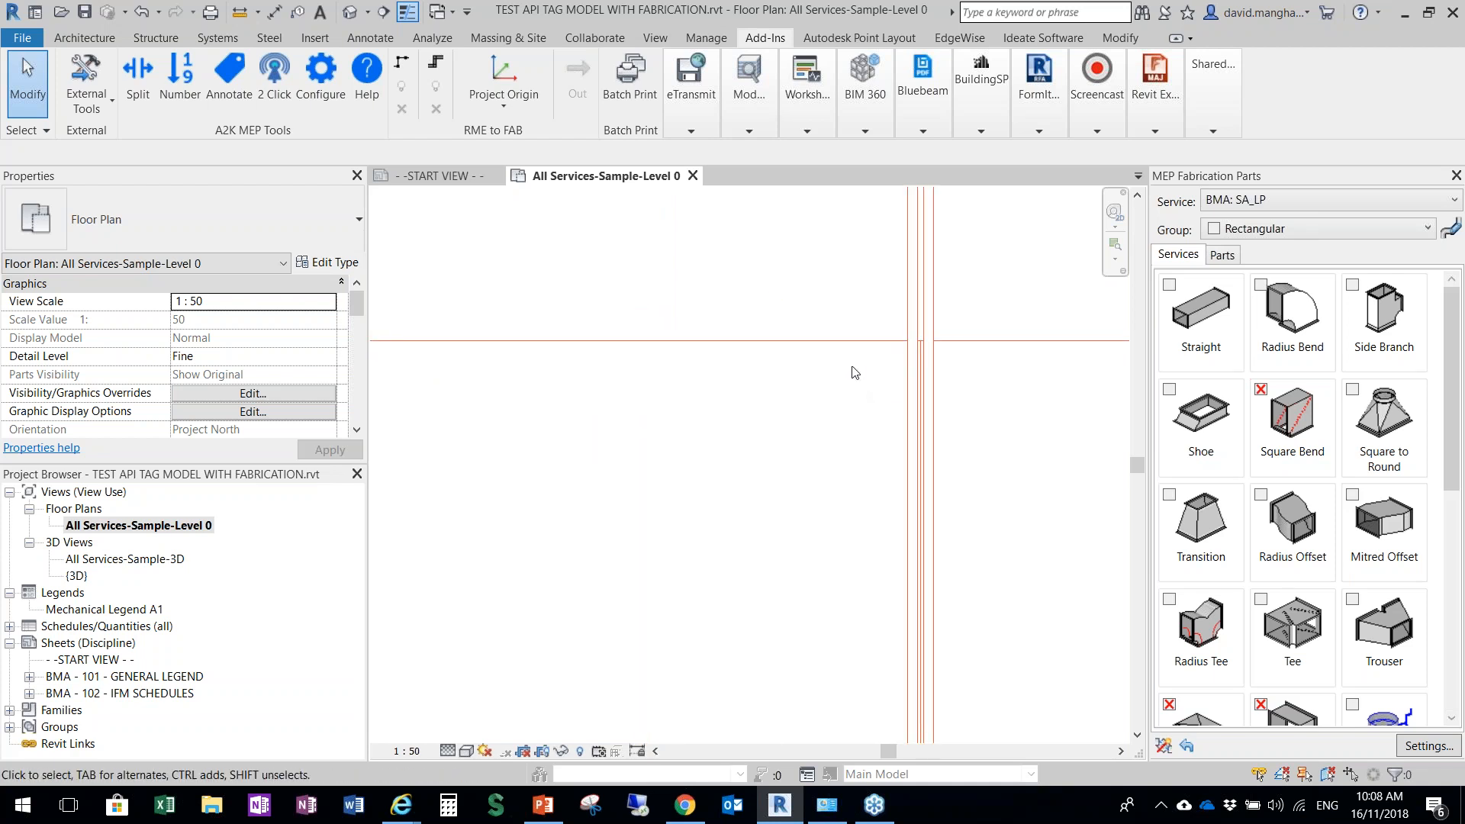
scroll(925, 379, "up", 5)
middle_click_drag(909, 284, 822, 556)
scroll(810, 540, "up", 1)
scroll(810, 546, "up", 1)
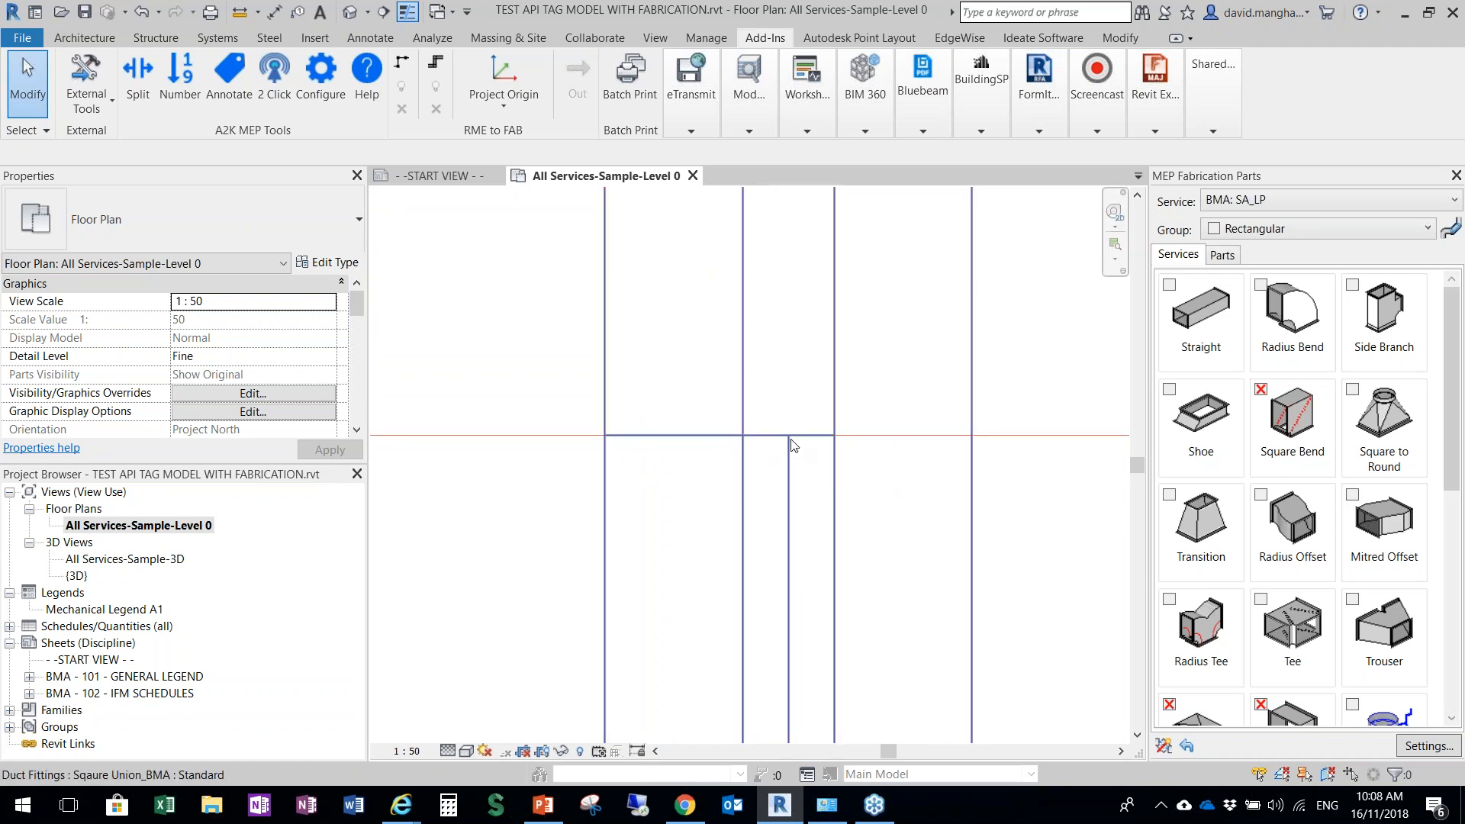
scroll(789, 446, "down", 1)
scroll(806, 451, "down", 5)
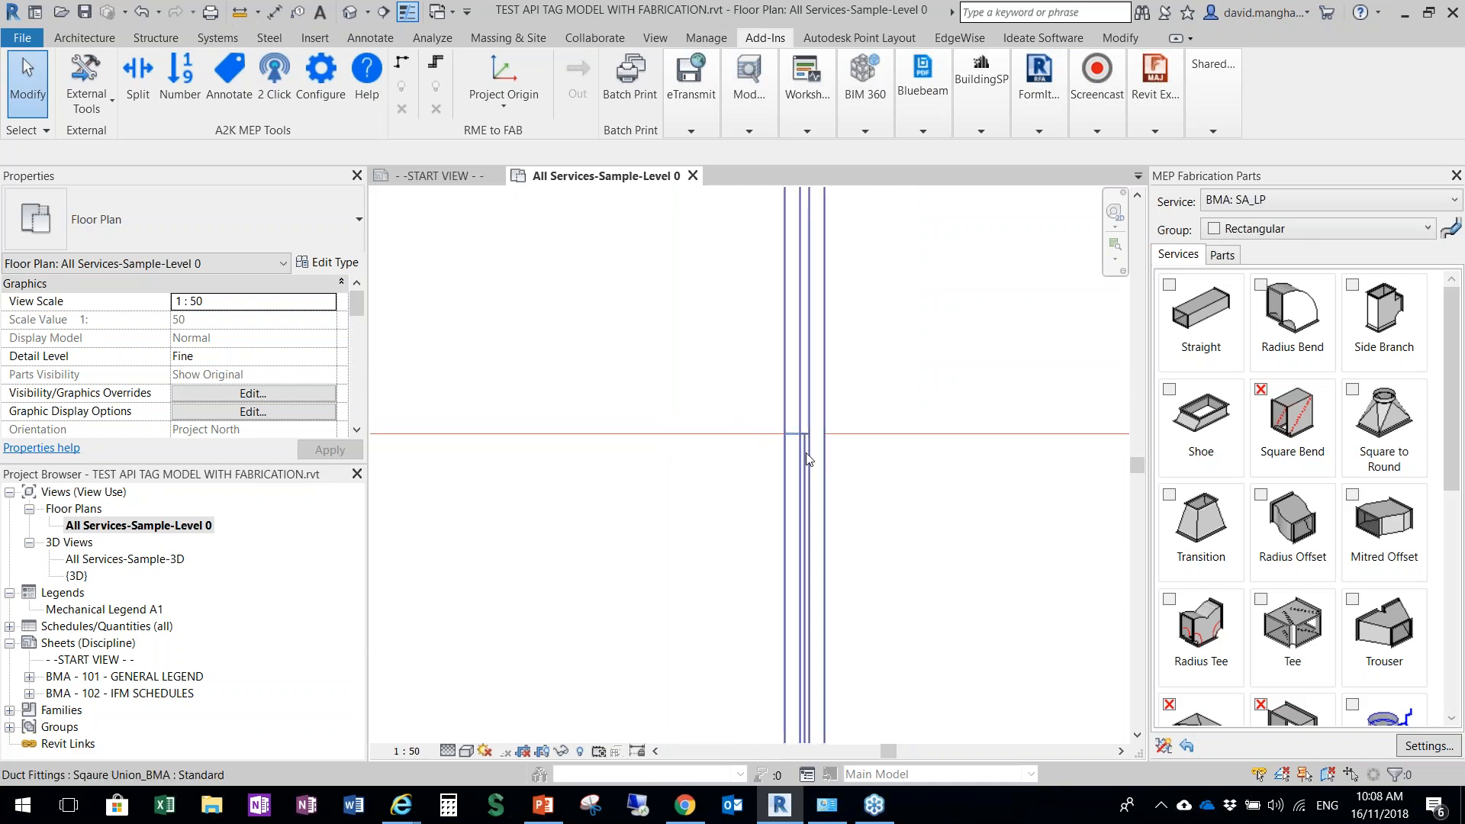
scroll(797, 450, "up", 1)
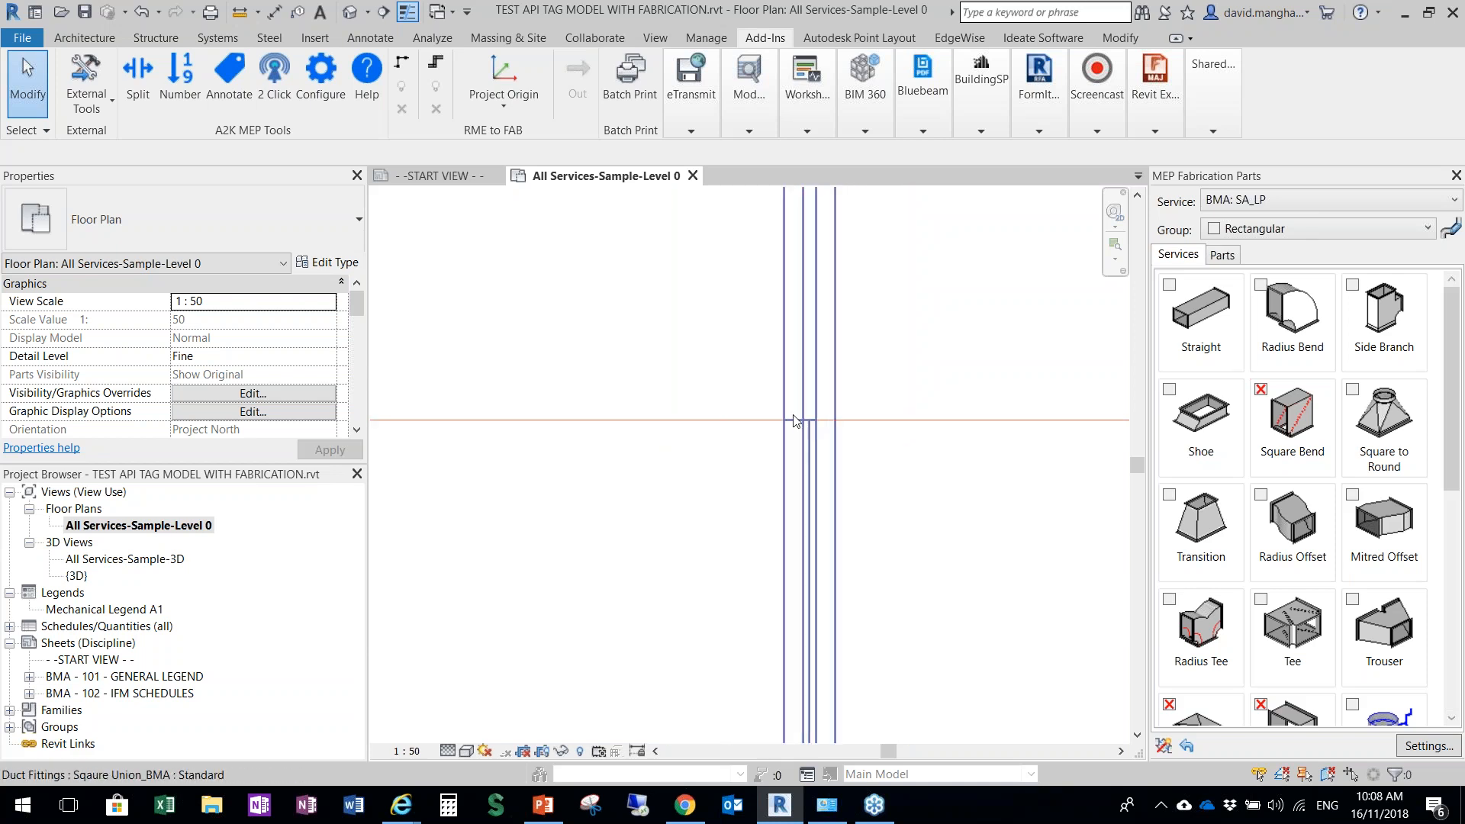
scroll(744, 426, "down", 3)
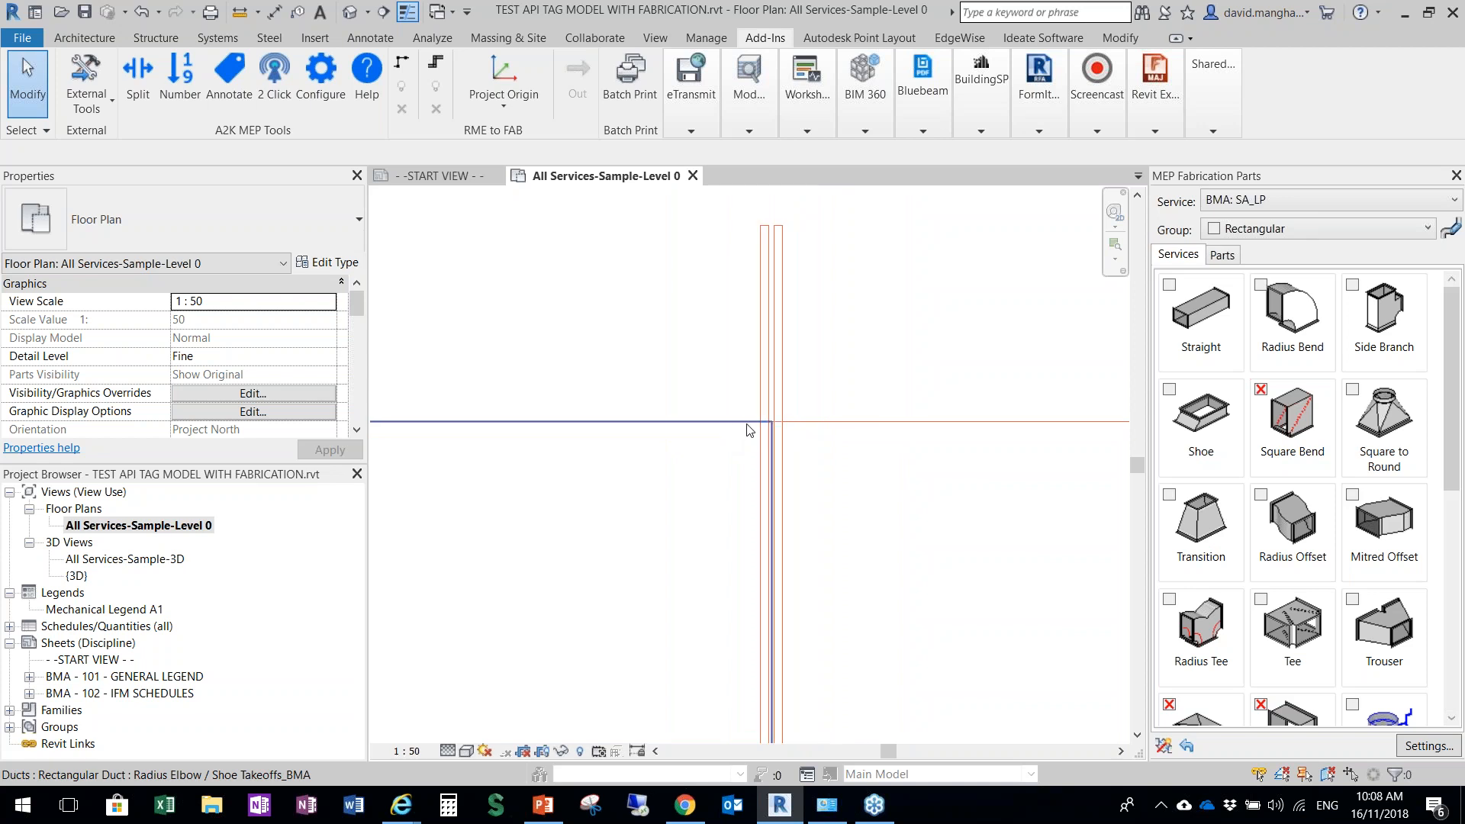
Examine the neighbouring joints along the horizontal main duct, including the union projecting beyond the duct edge
scroll(786, 446, "down", 5)
middle_click_drag(868, 519, 722, 433)
scroll(767, 452, "up", 5)
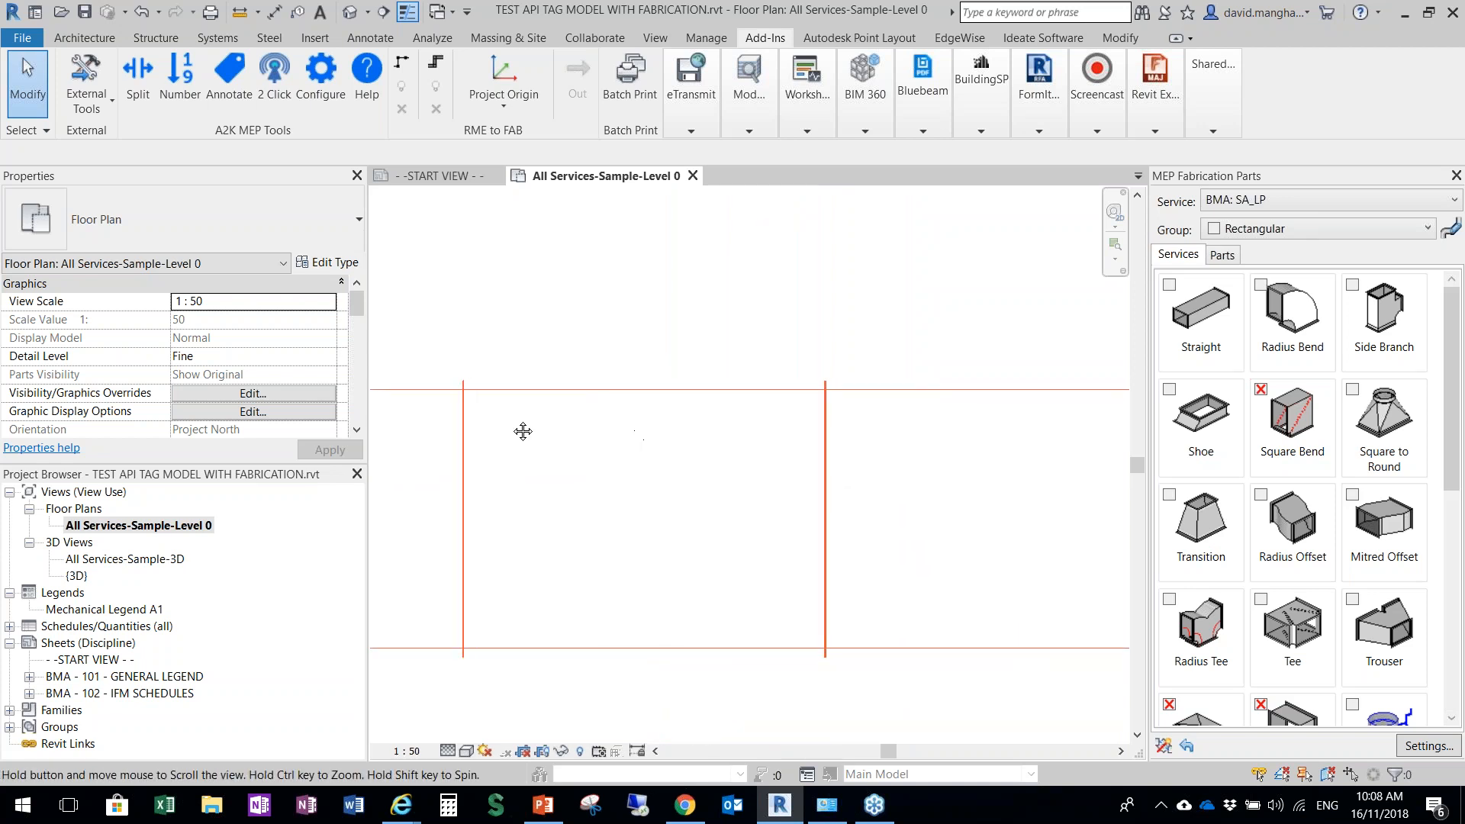
scroll(779, 369, "down", 5)
scroll(740, 331, "up", 4)
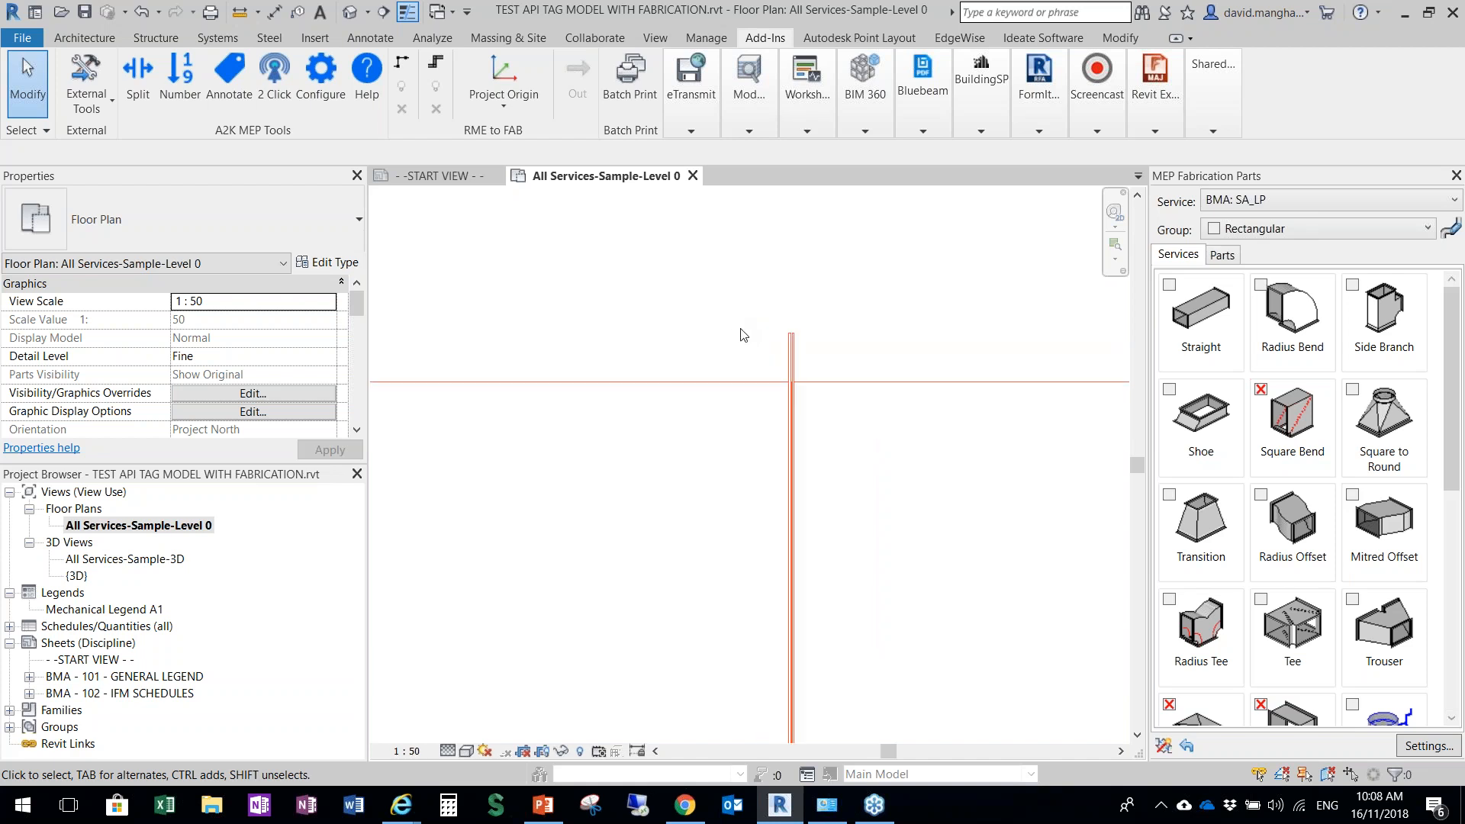
scroll(819, 387, "up", 2)
scroll(820, 377, "down", 5)
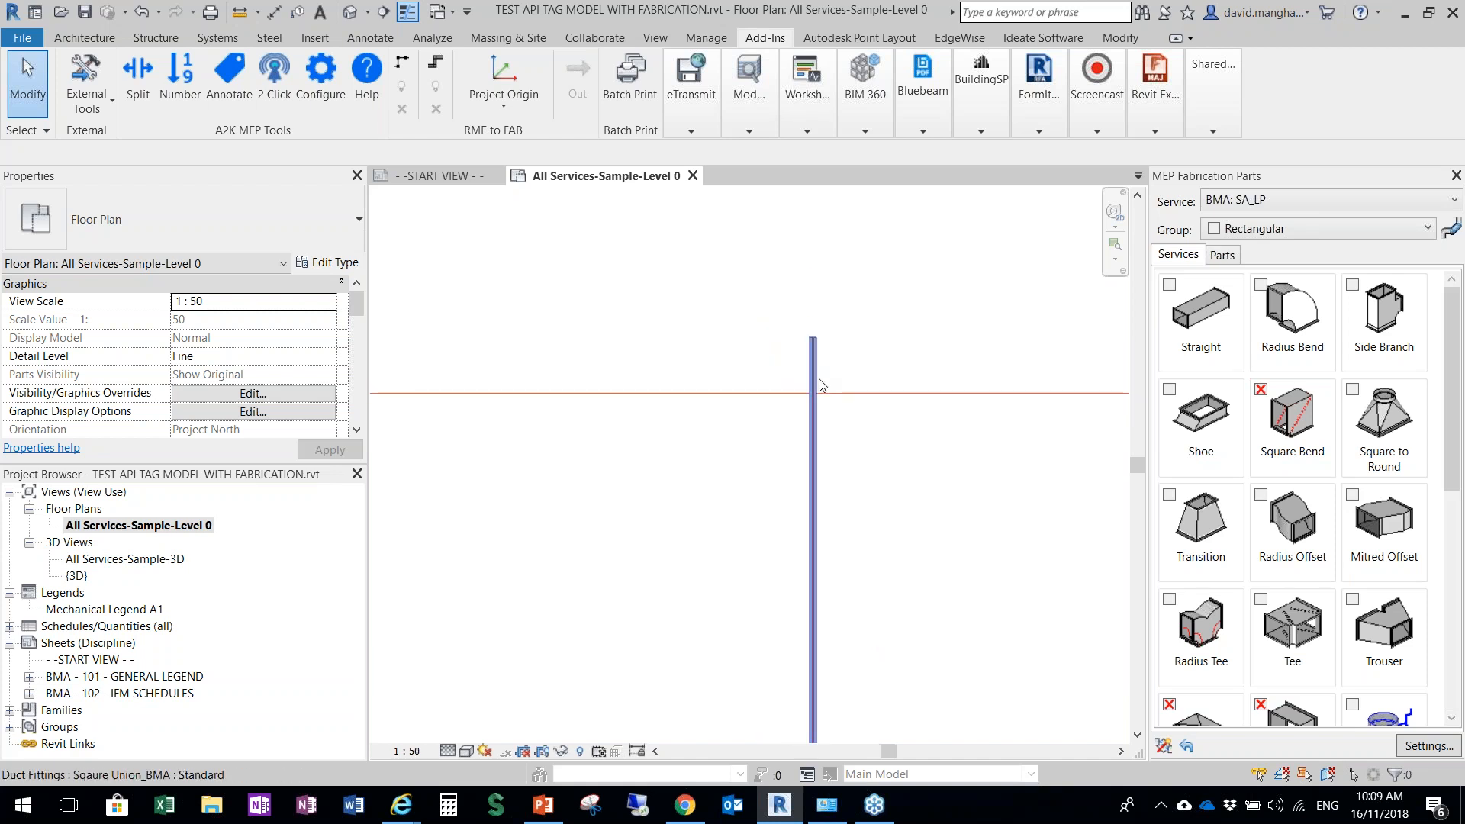
scroll(819, 432, "down", 8)
middle_click_drag(891, 513, 702, 479)
scroll(700, 478, "down", 5)
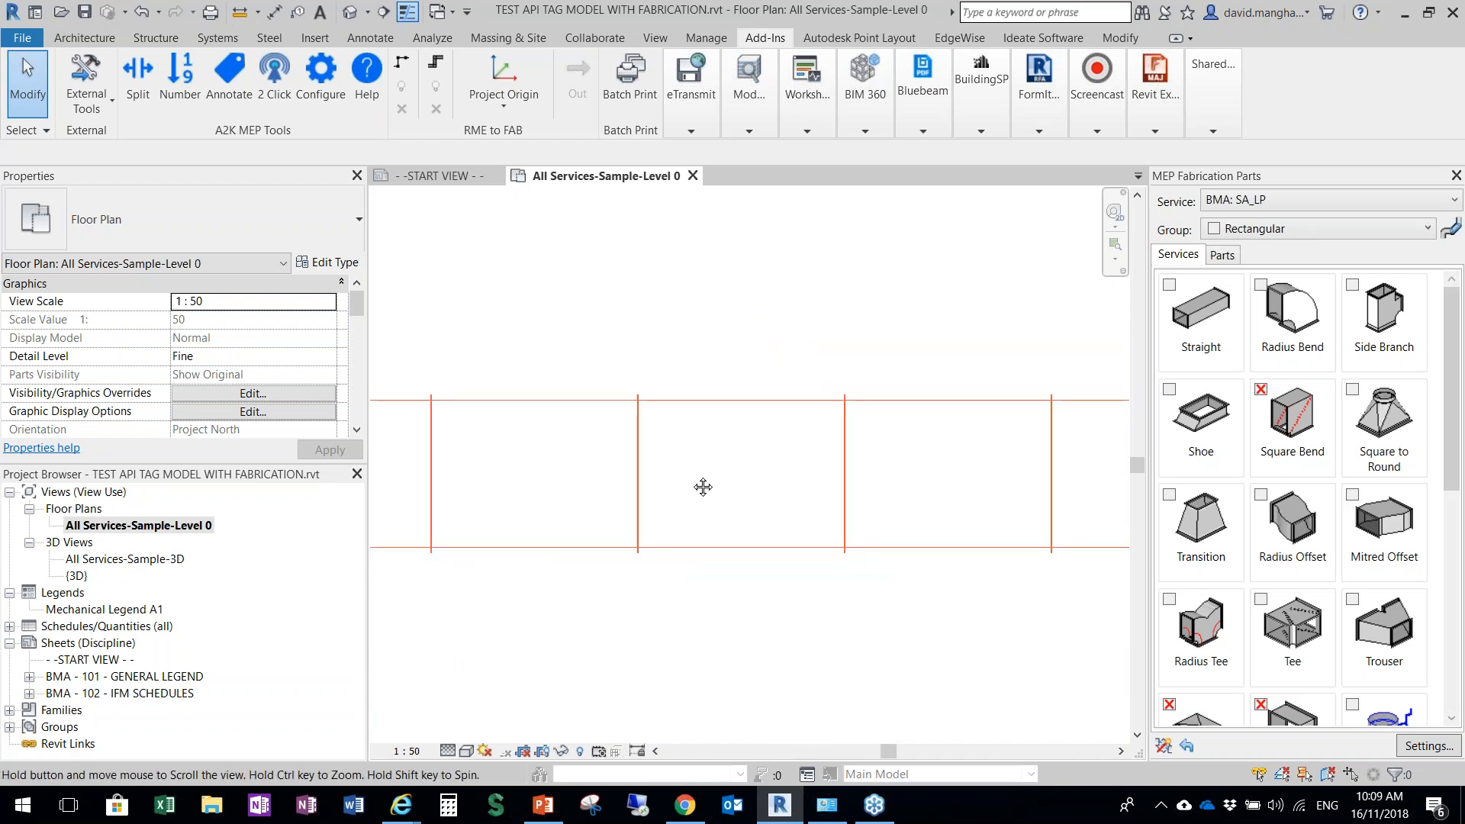
Try to split the vertical branch duct into 1400 mm lengths with a 3 mm gasket, picking it as an individual element
scroll(703, 482, "down", 2)
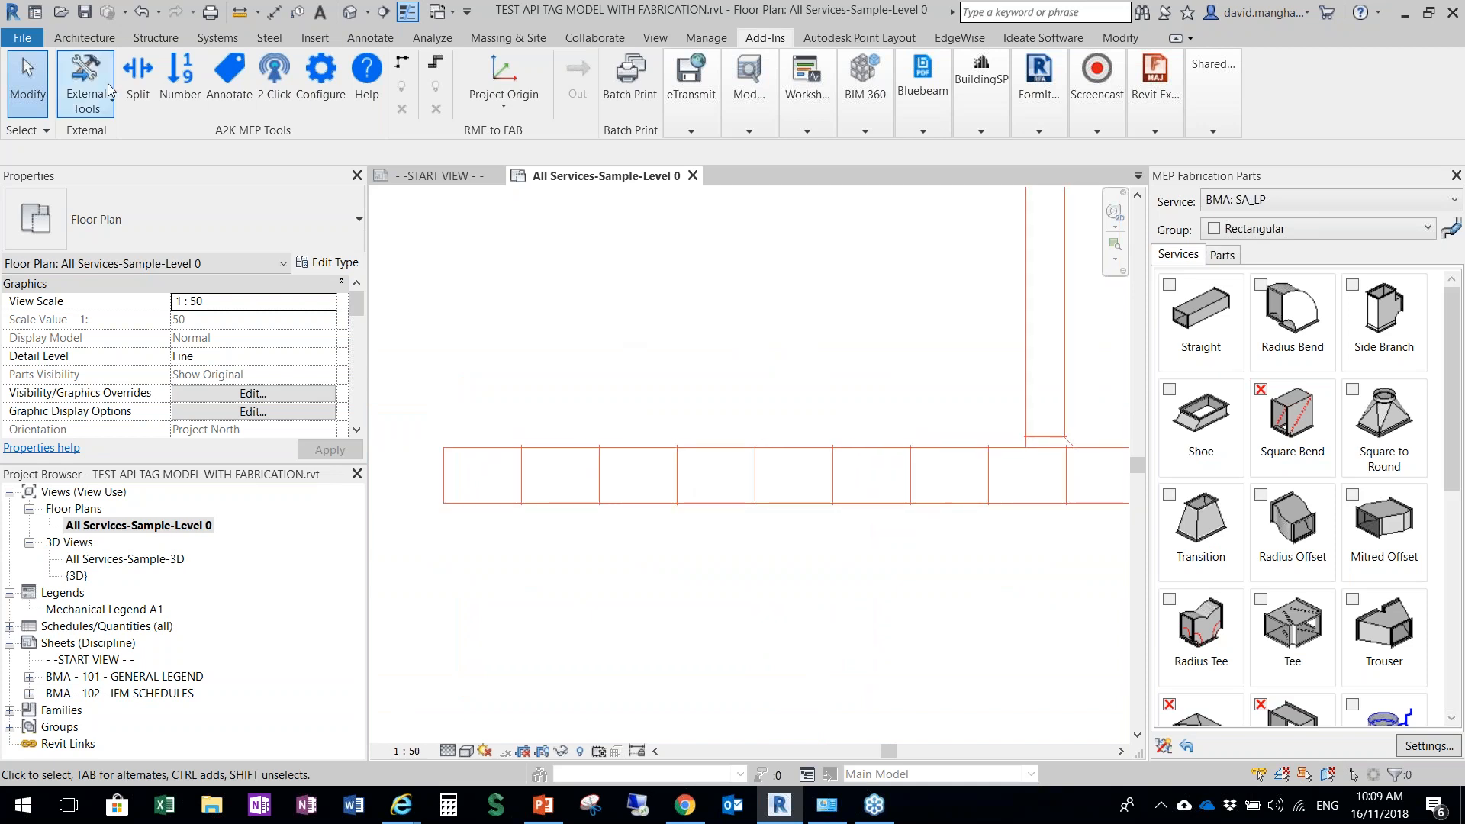
scroll(923, 532, "down", 3)
middle_click_drag(924, 532, 760, 617)
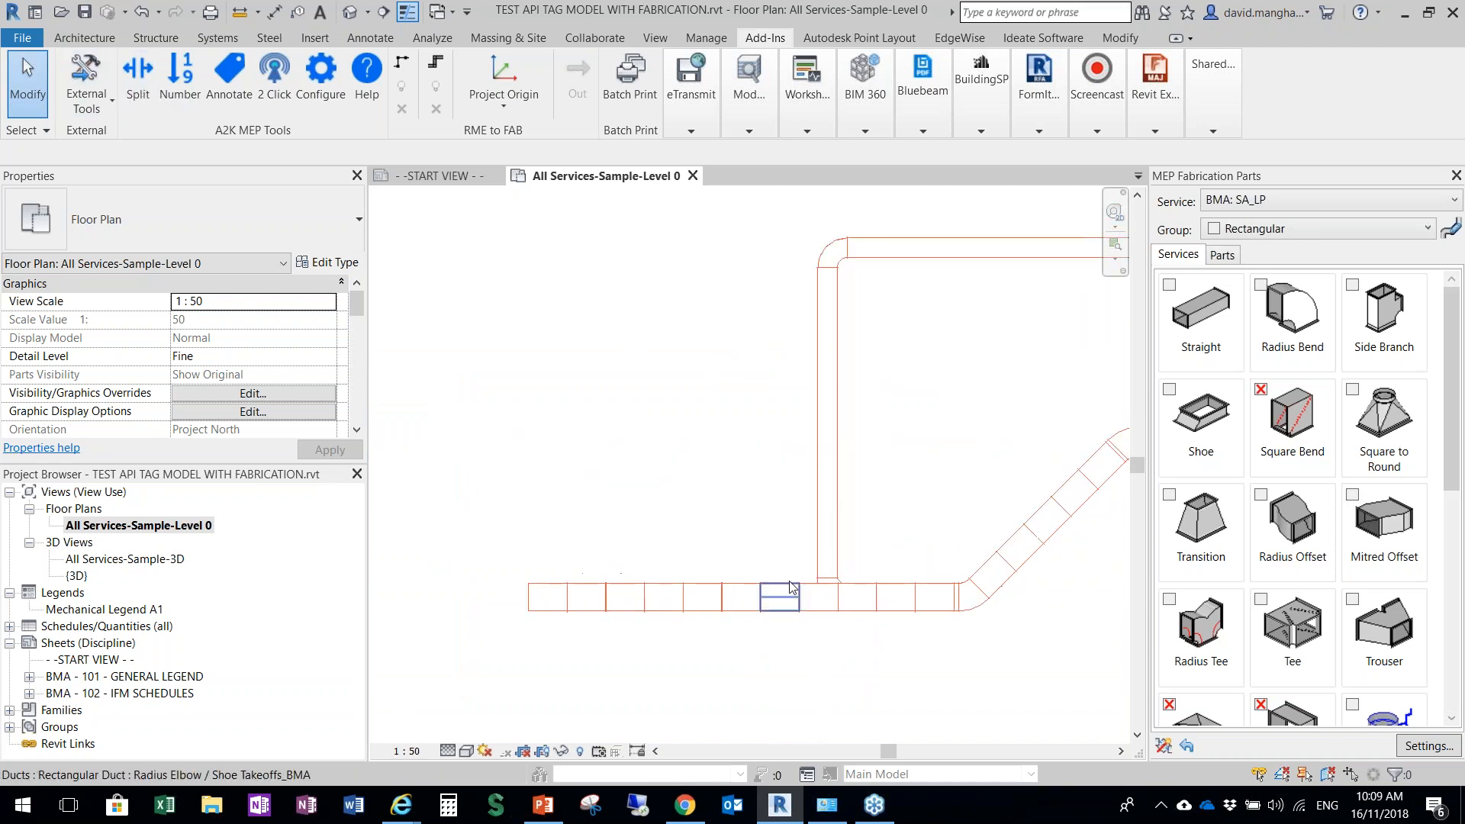
scroll(822, 581, "down", 2)
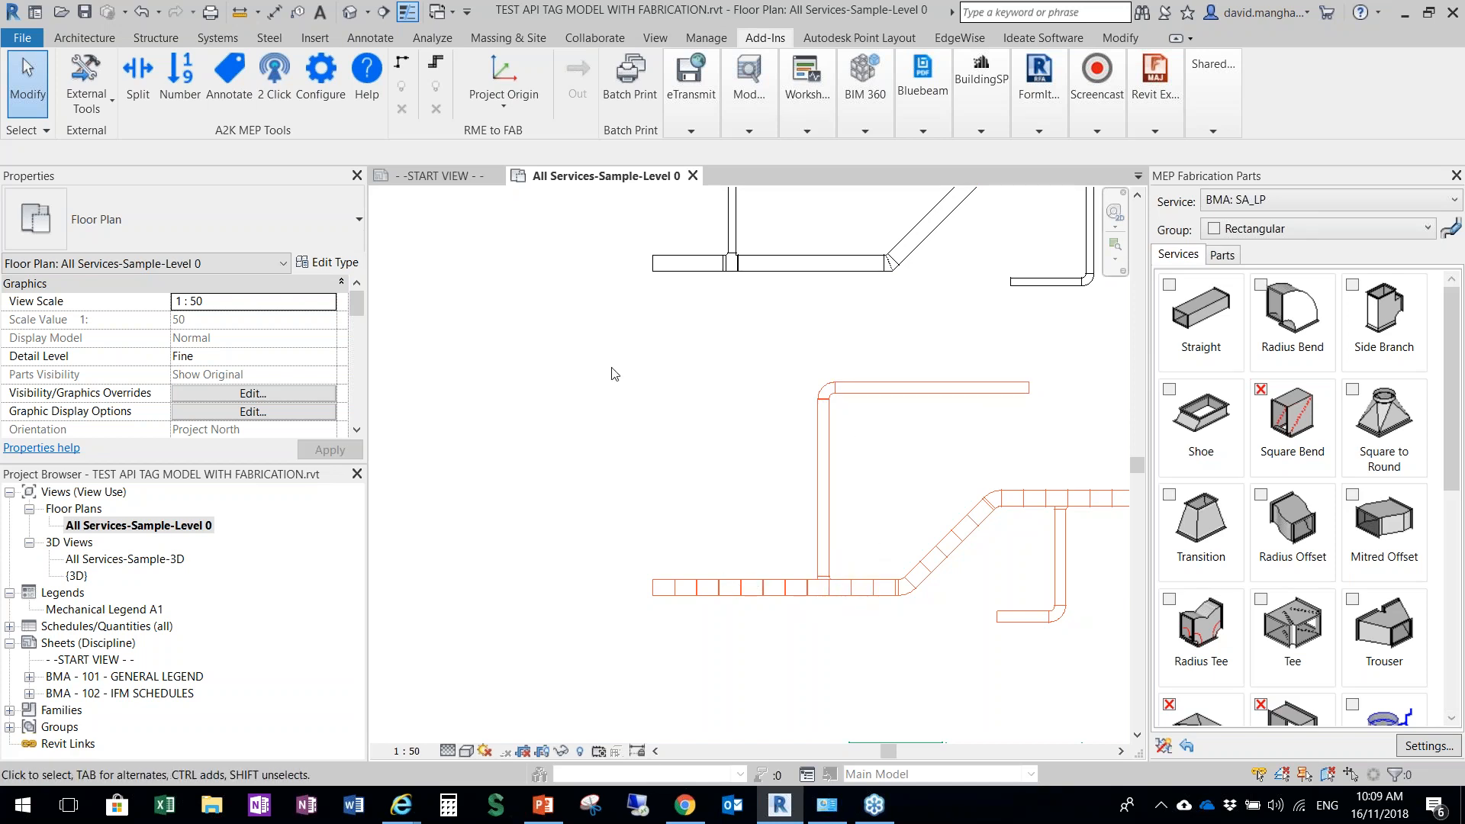
left_click(139, 76)
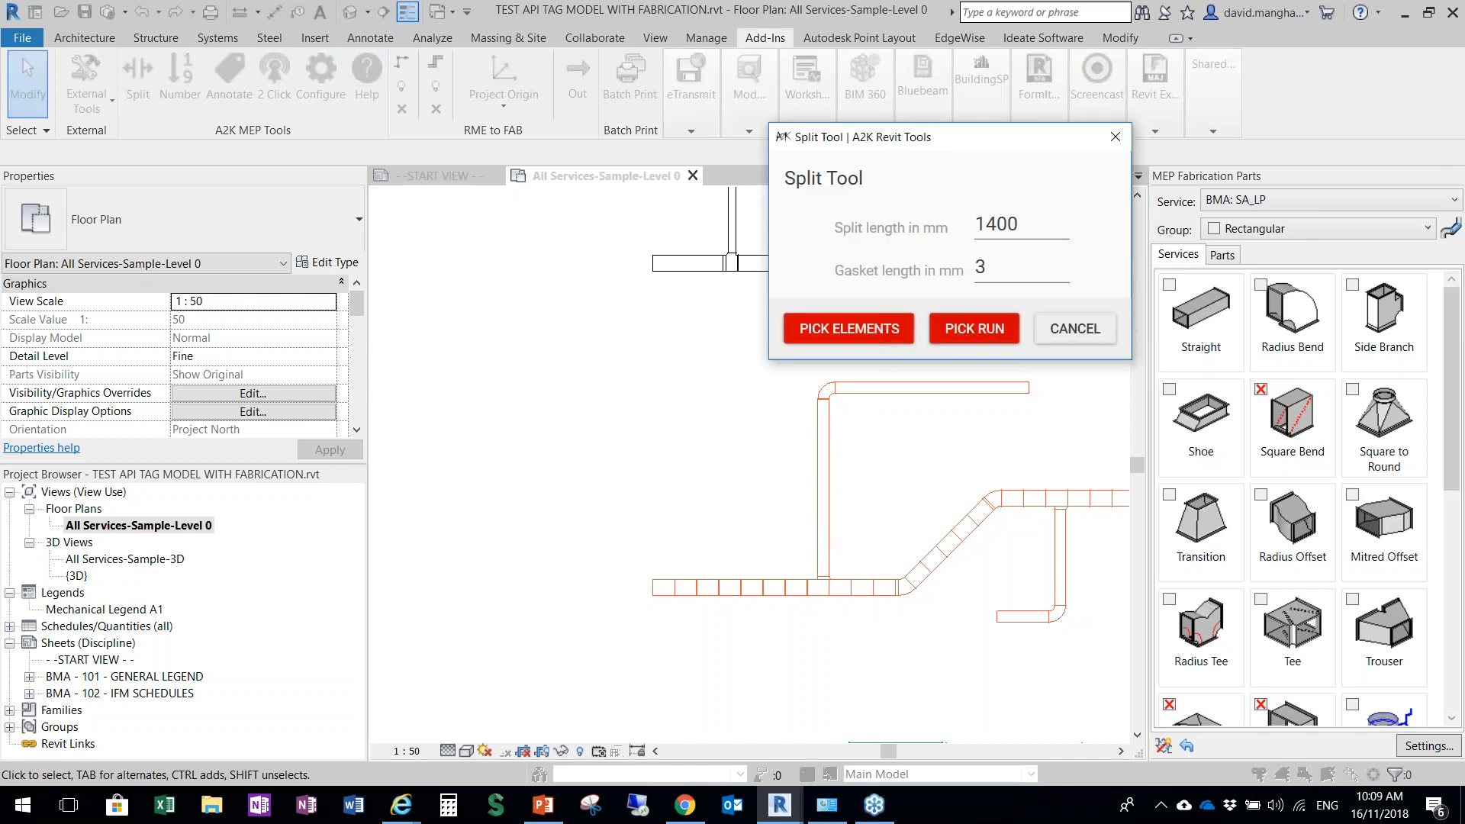
left_click(851, 339)
left_click(828, 461)
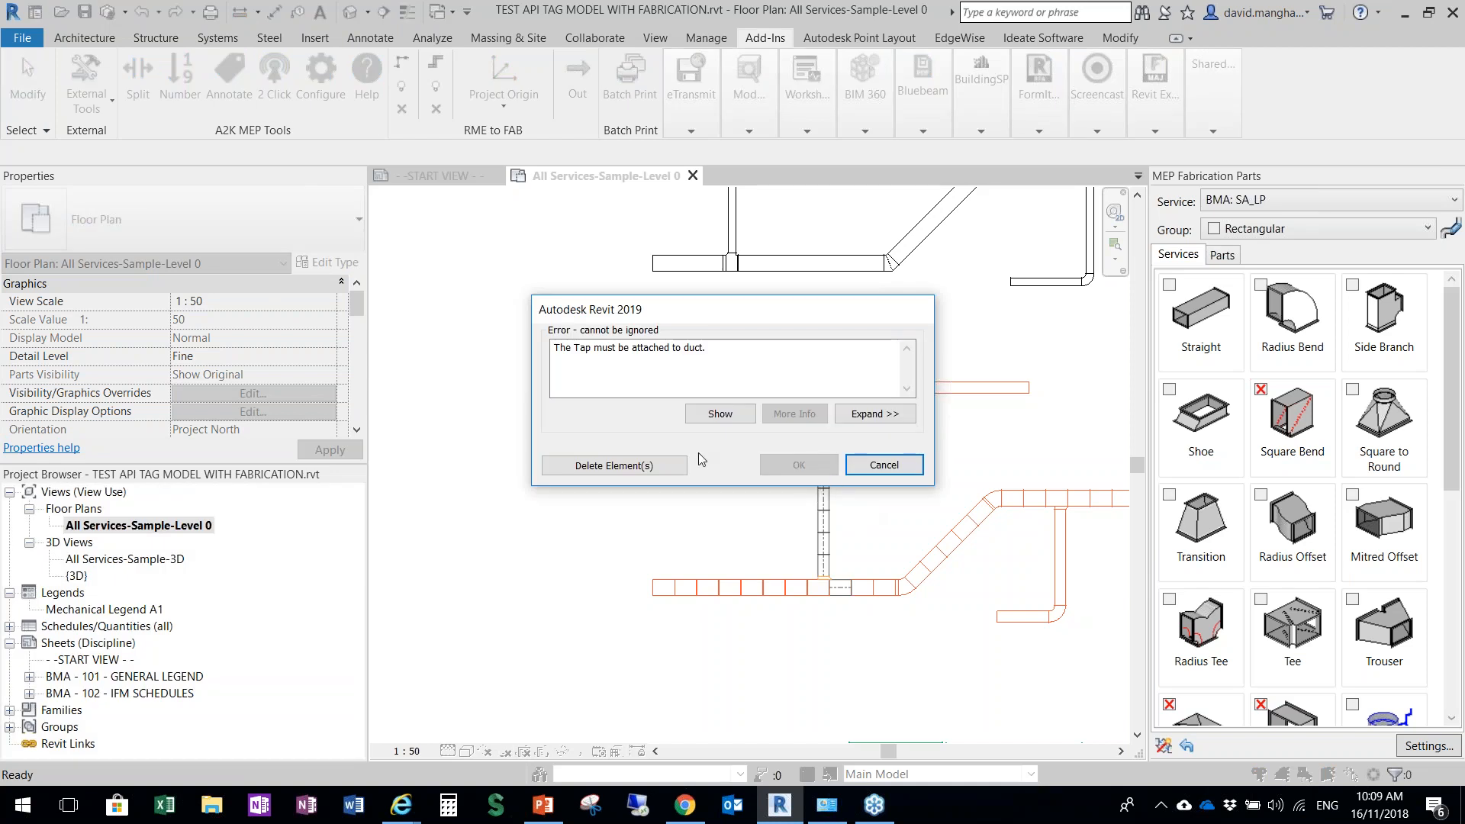
left_click(884, 465)
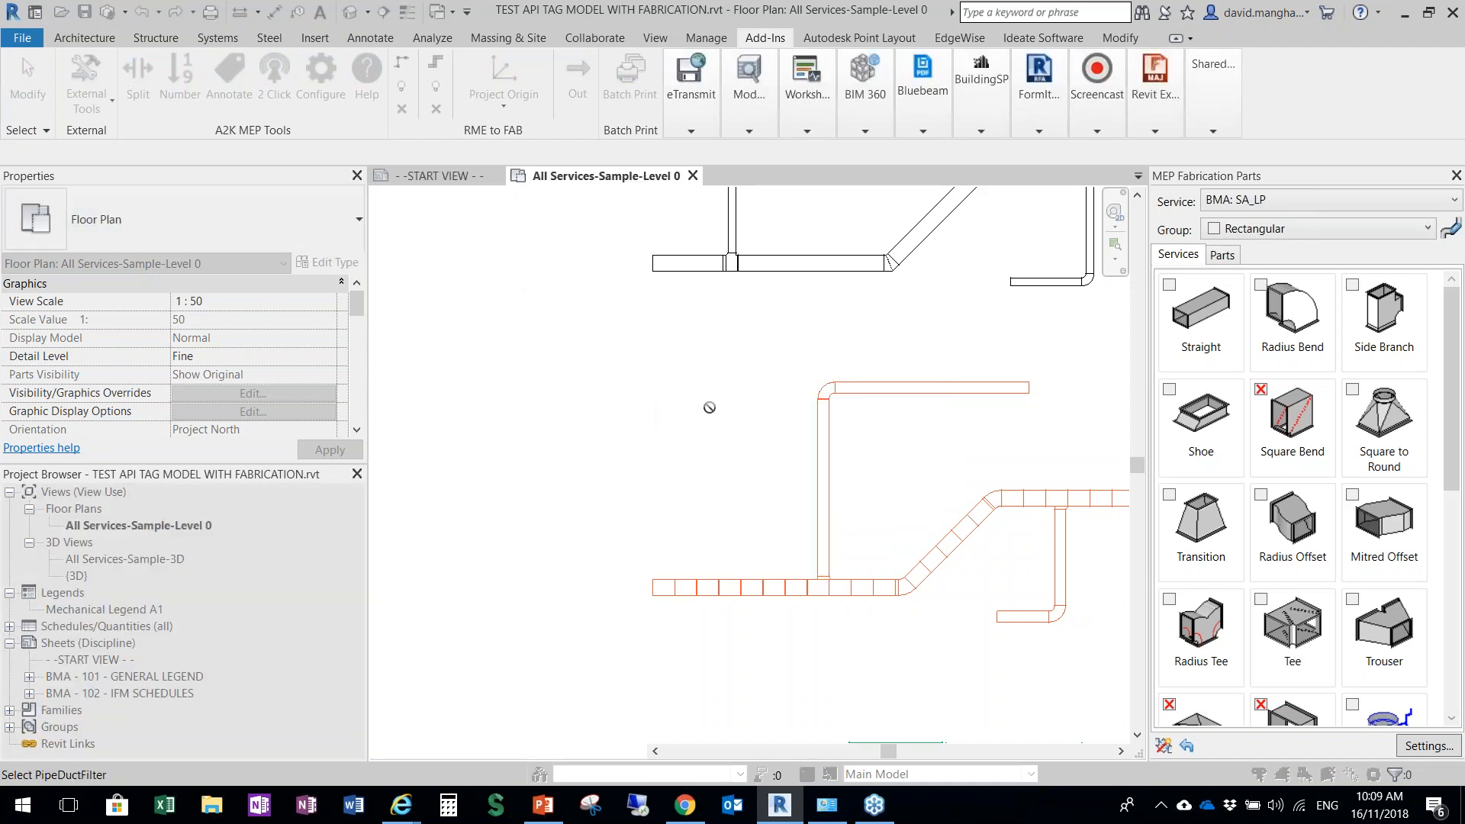
key("Escape")
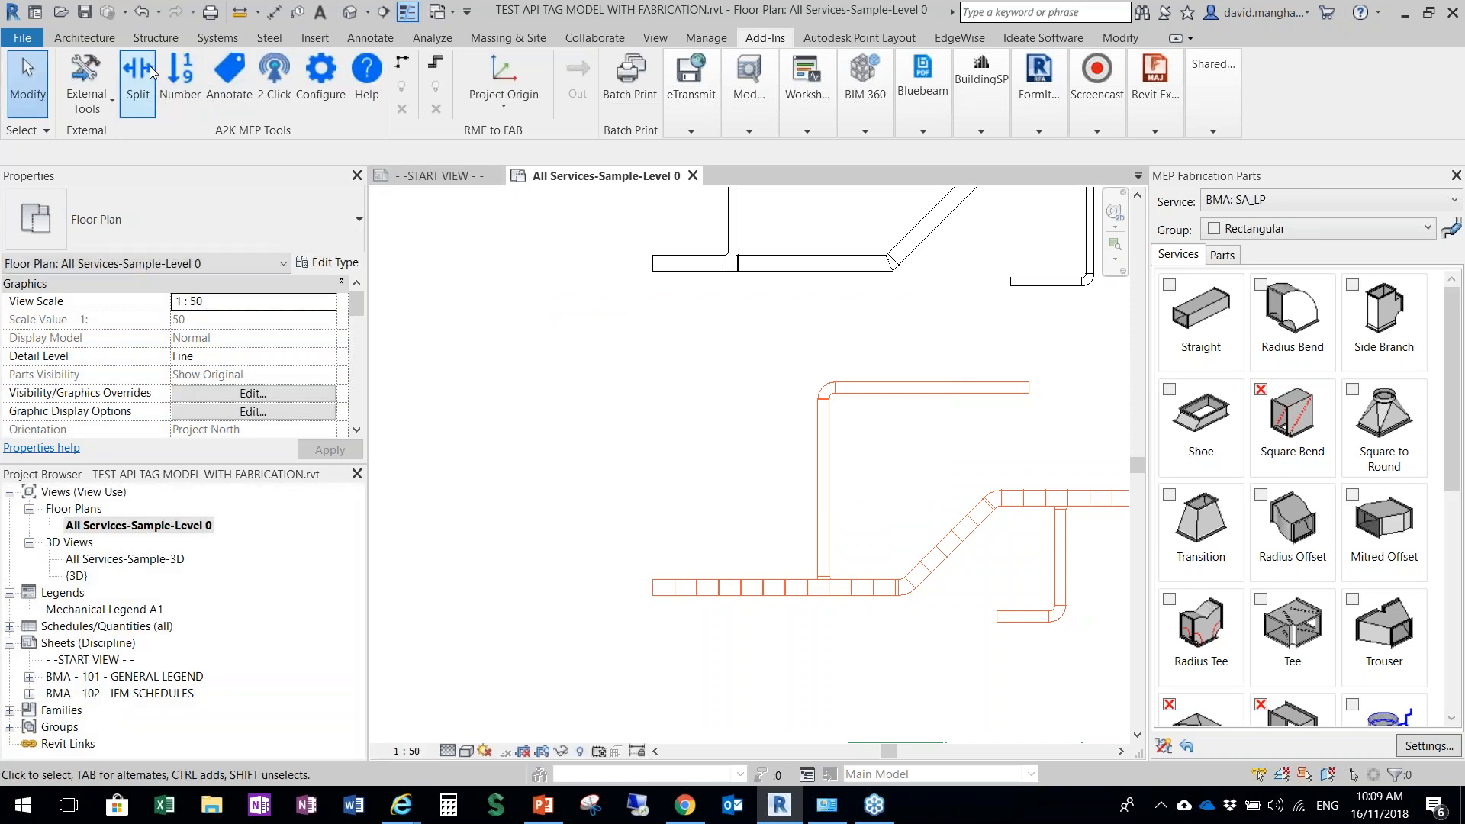
Split the upper horizontal duct of the branch into 1400 mm lengths with a 3 mm gasket, using the pick-run option
left_click(145, 74)
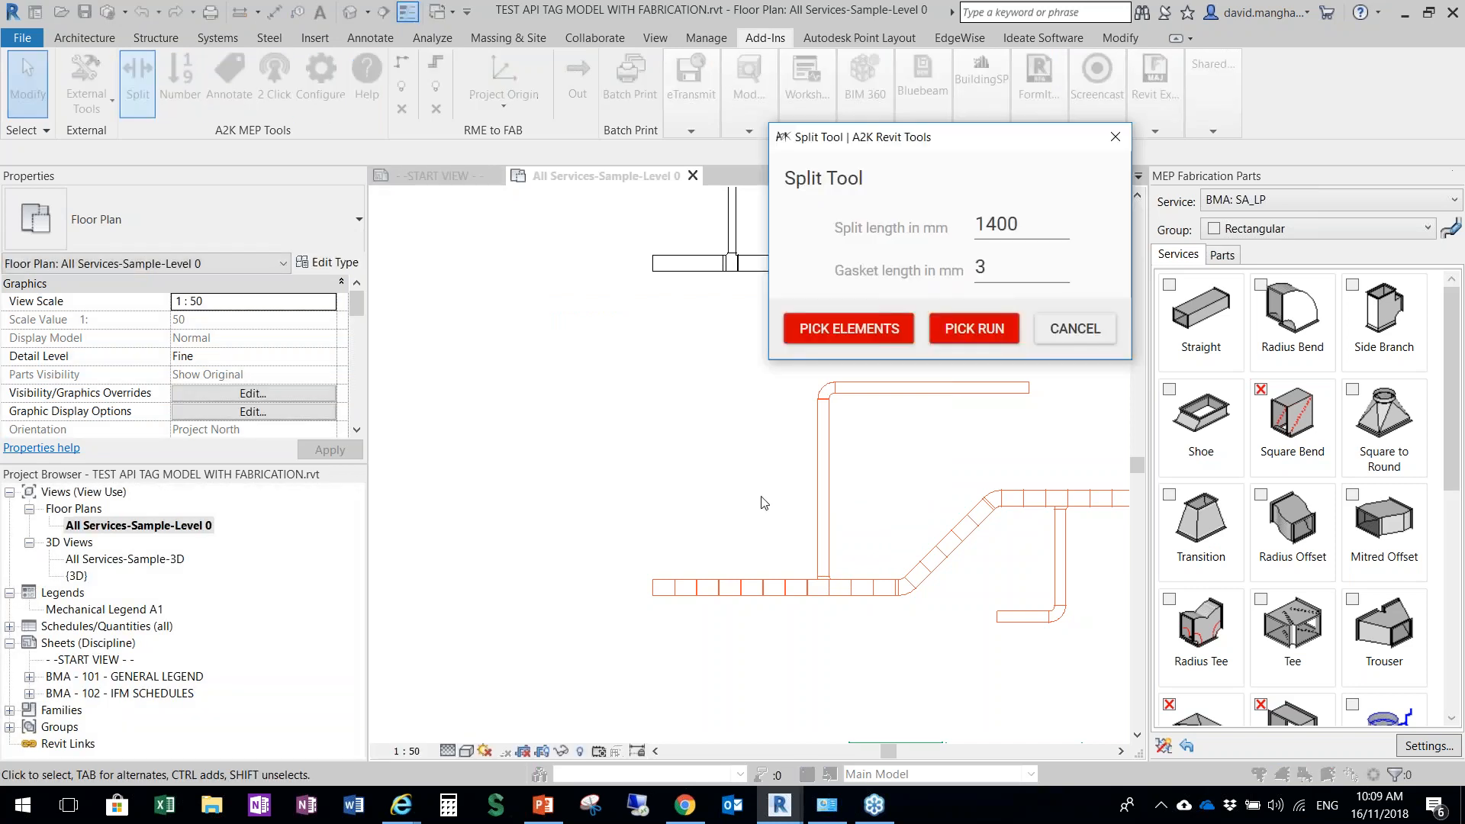
left_click(956, 329)
left_click(931, 384)
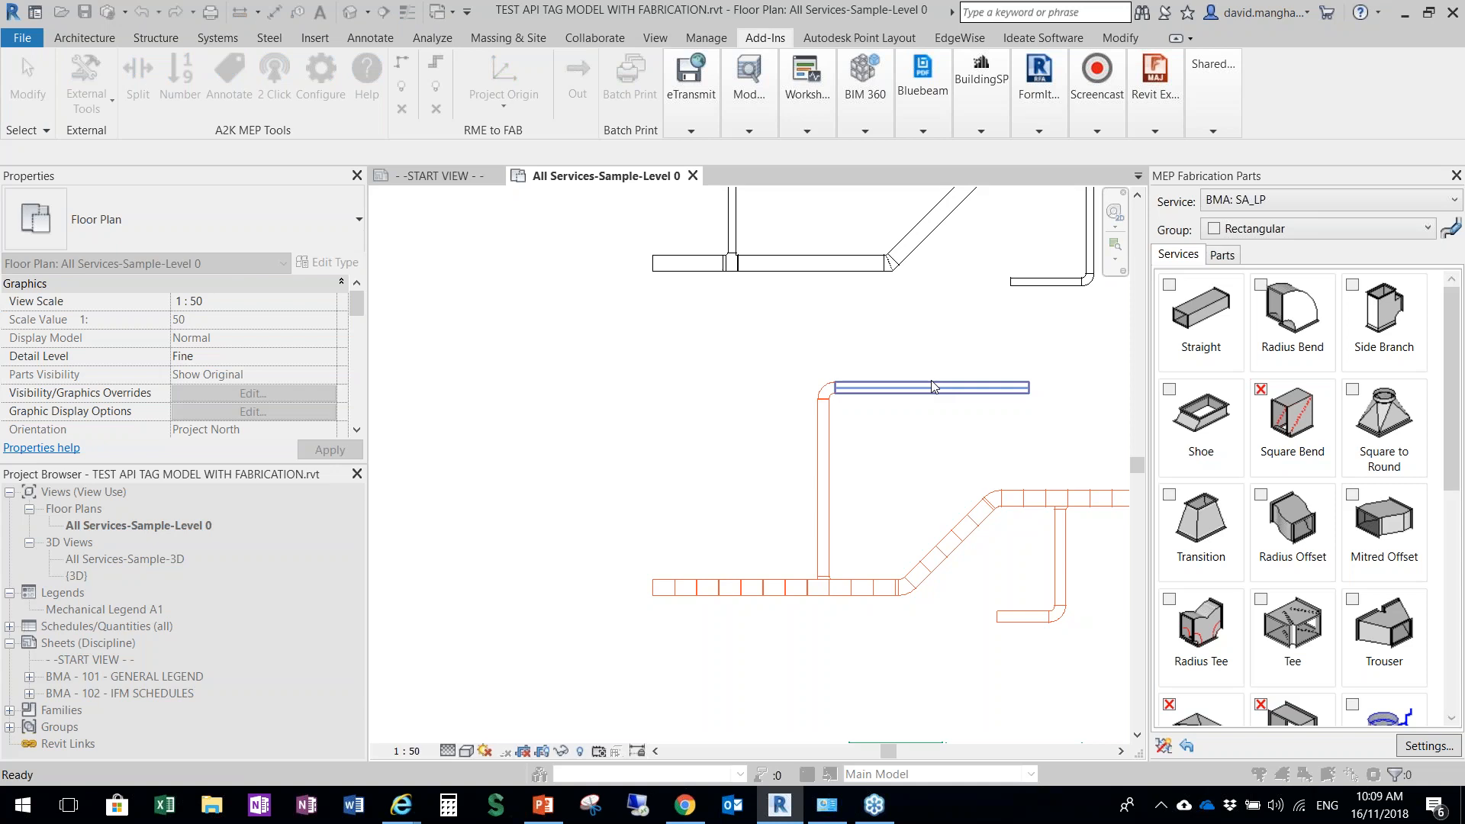
left_click(878, 464)
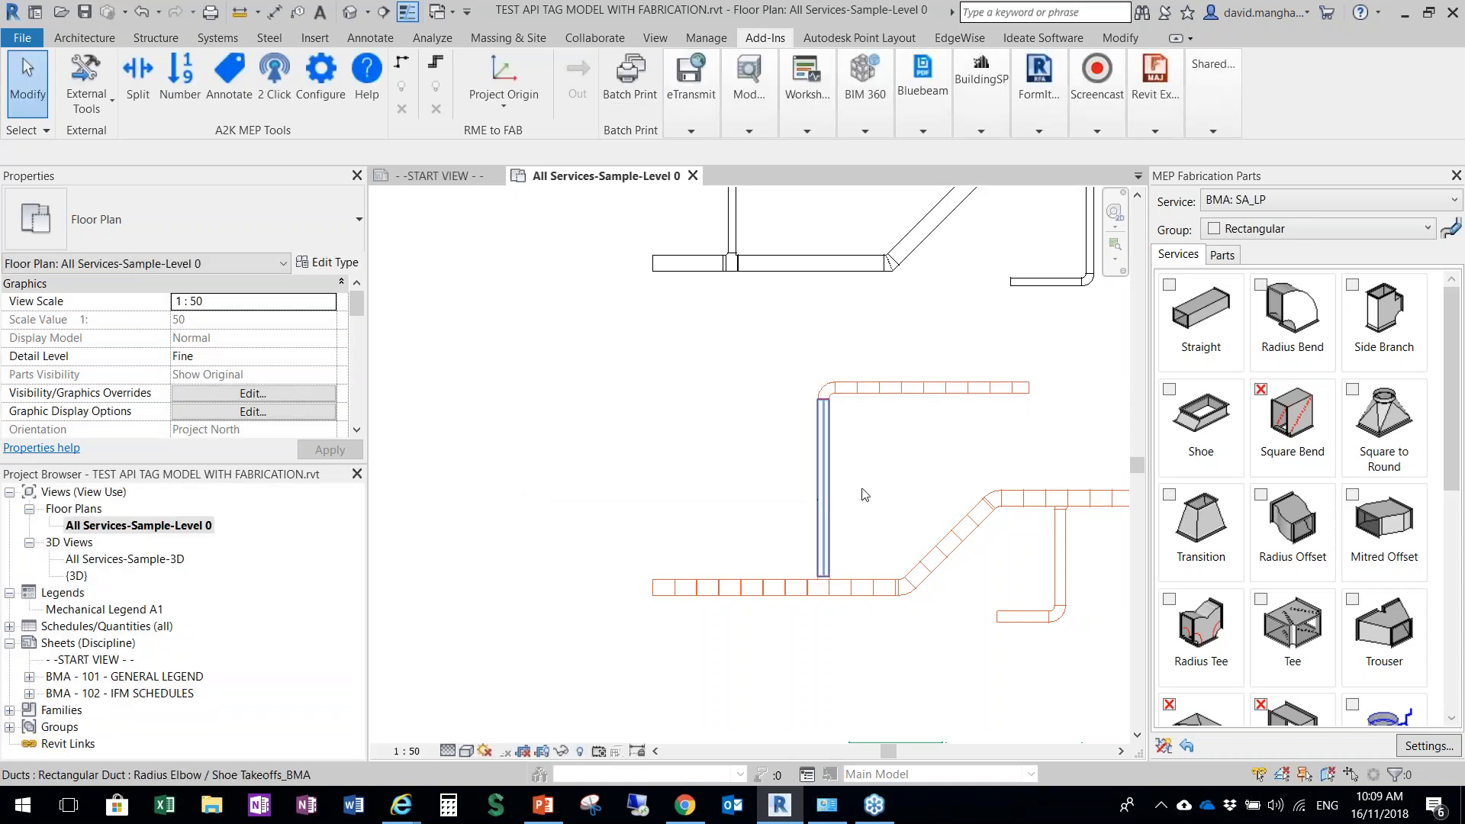
Delete the square shoe at the base of the vertical branch and reconnect the branch duct to the main run
scroll(865, 496, "up", 8)
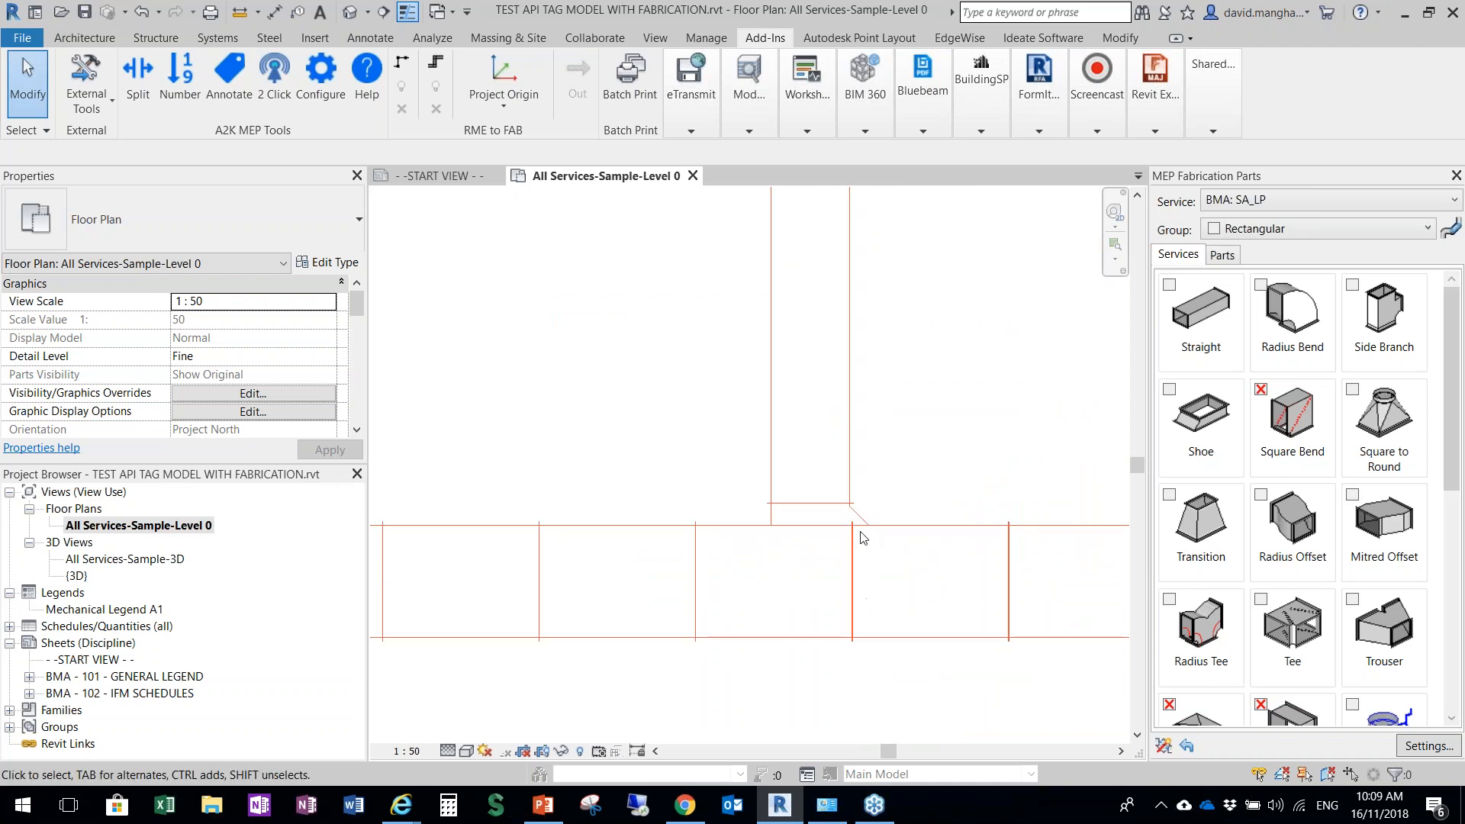
scroll(863, 537, "up", 2)
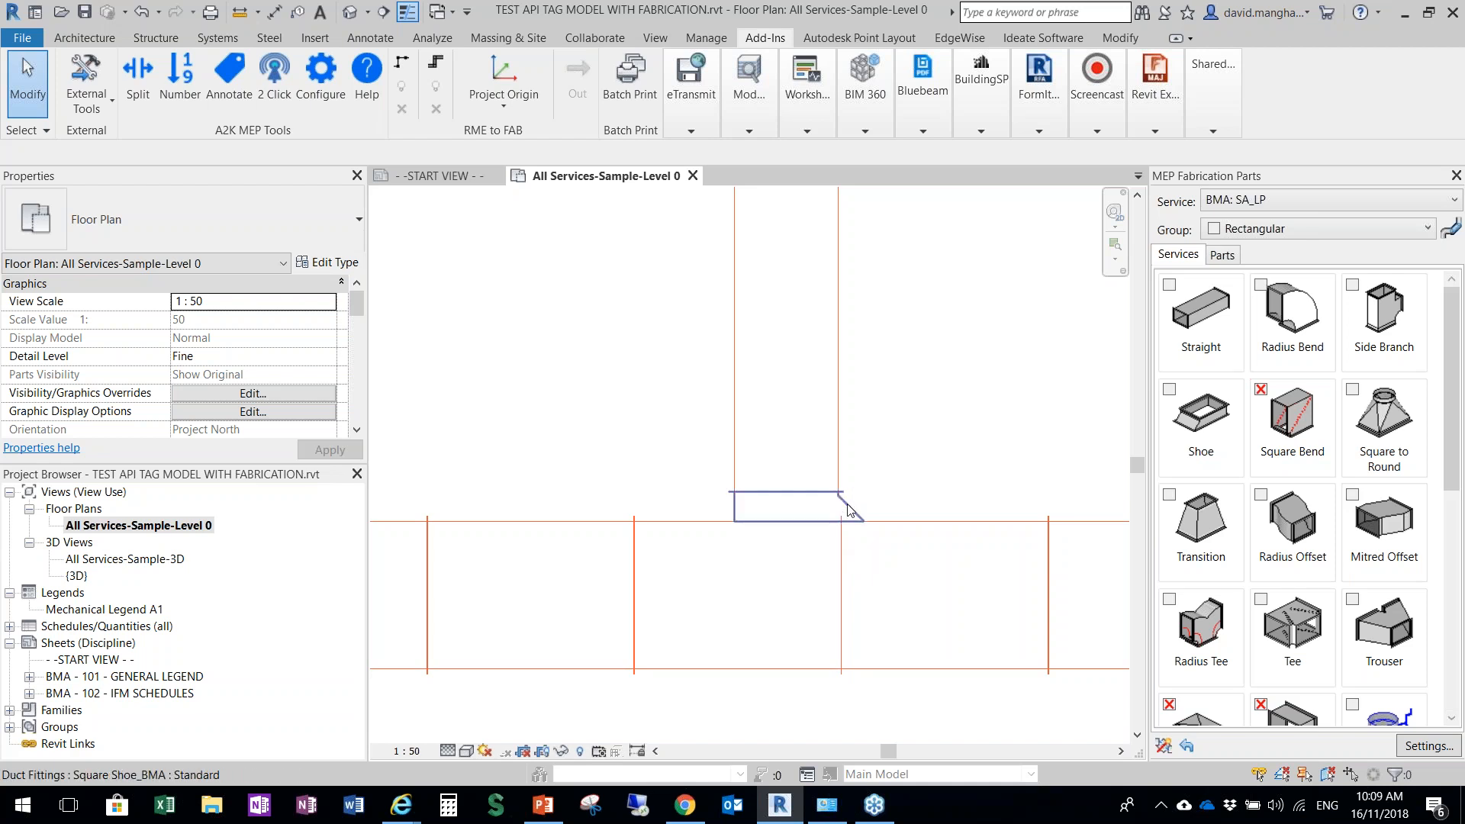
left_click(888, 461)
key("Delete")
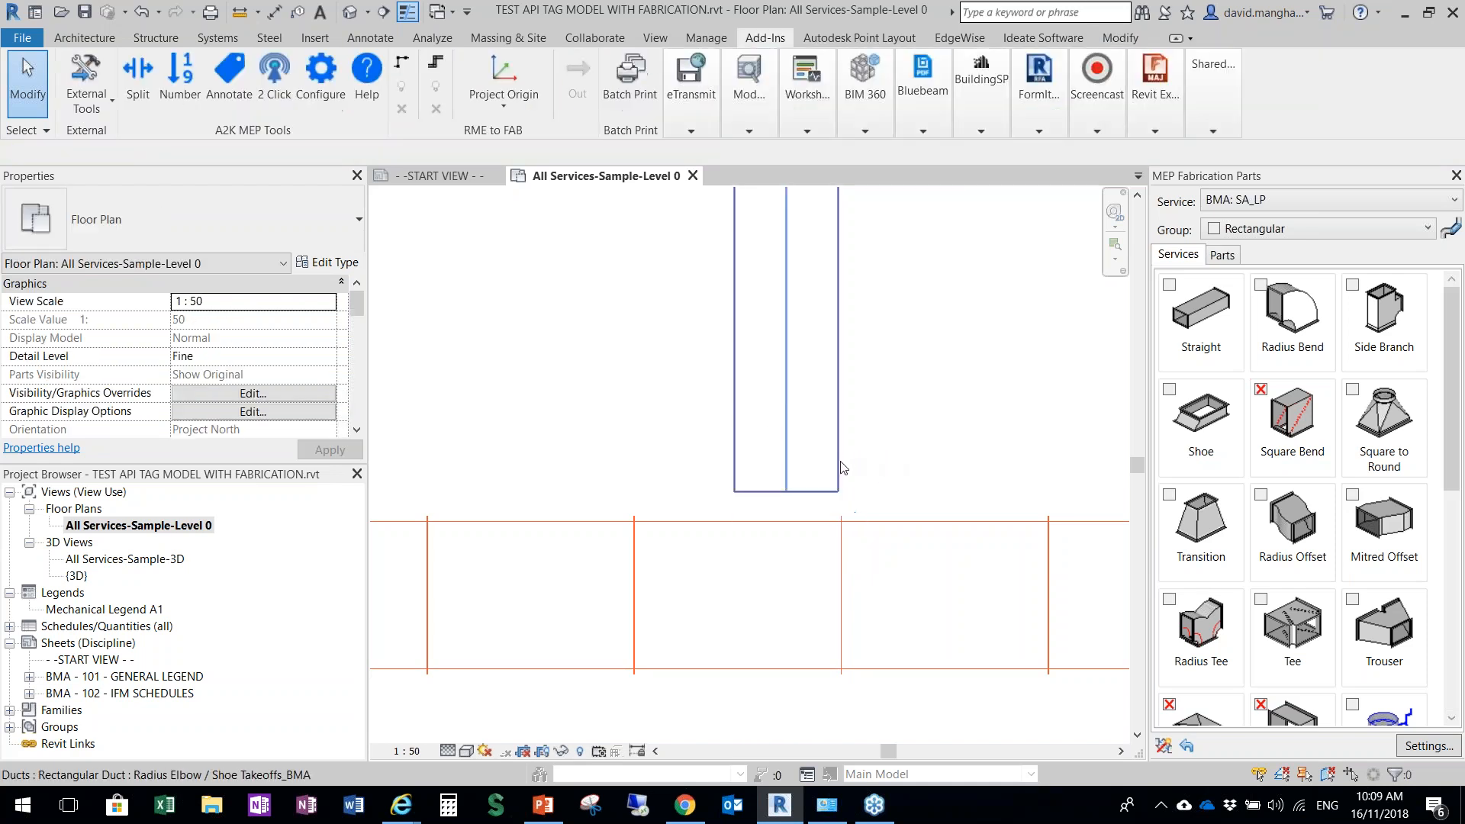
left_click(784, 492)
left_click_drag(786, 491, 785, 522)
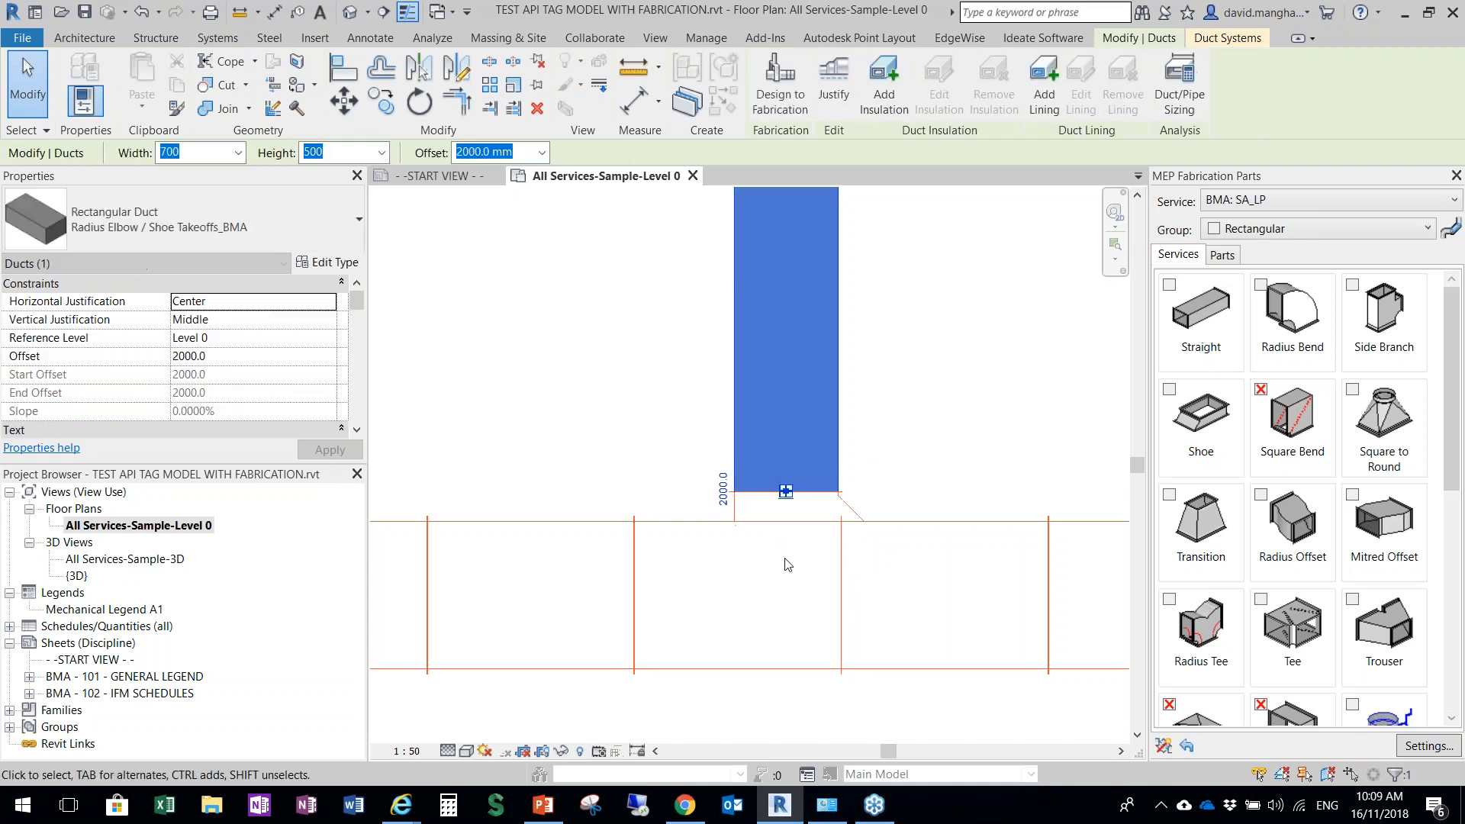
scroll(630, 330, "down", 3)
left_click(638, 334)
scroll(819, 264, "down", 1)
middle_click_drag(821, 277, 700, 513)
scroll(698, 514, "down", 5)
left_click(150, 85)
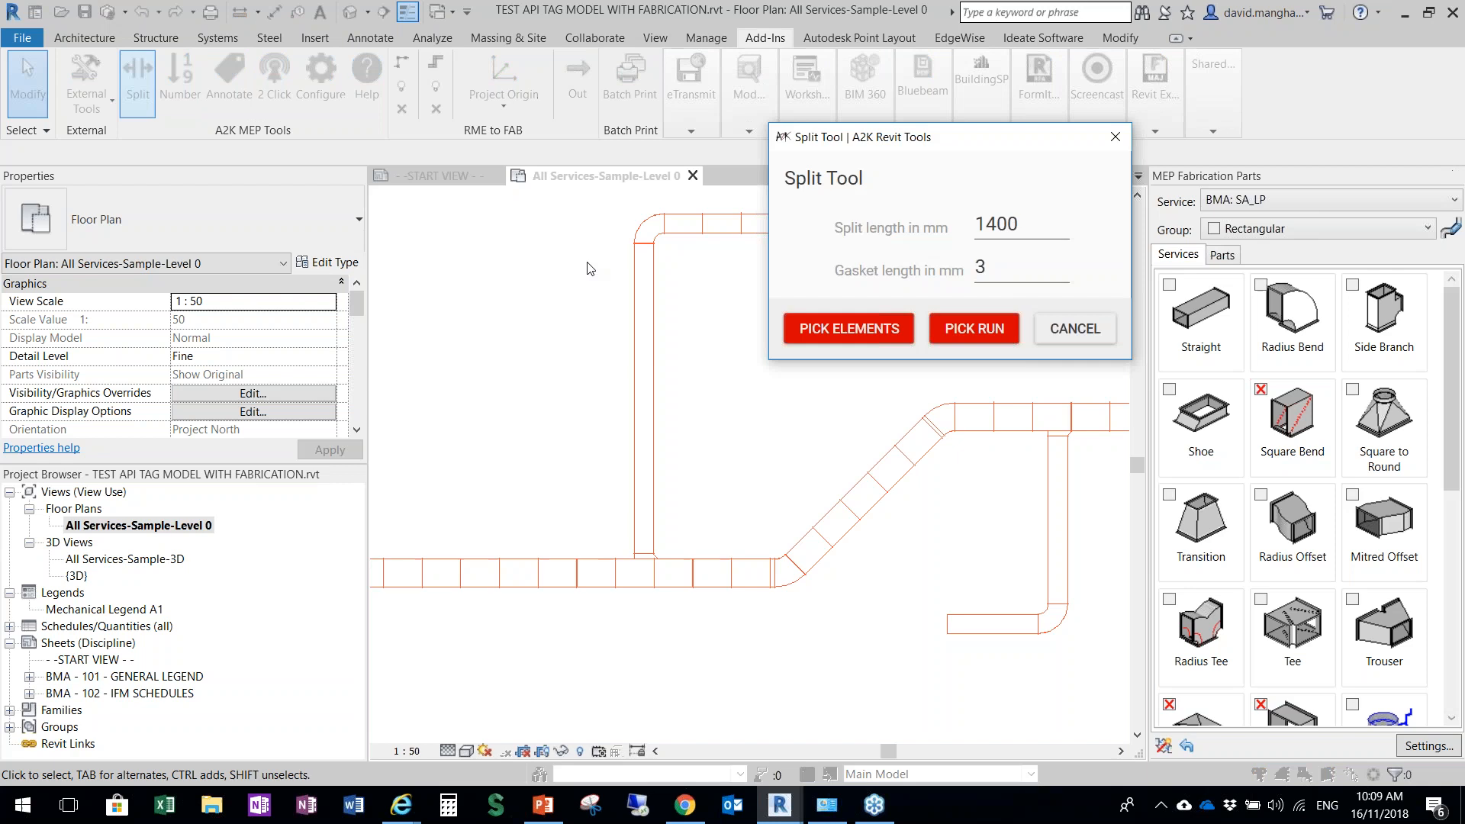
left_click(954, 330)
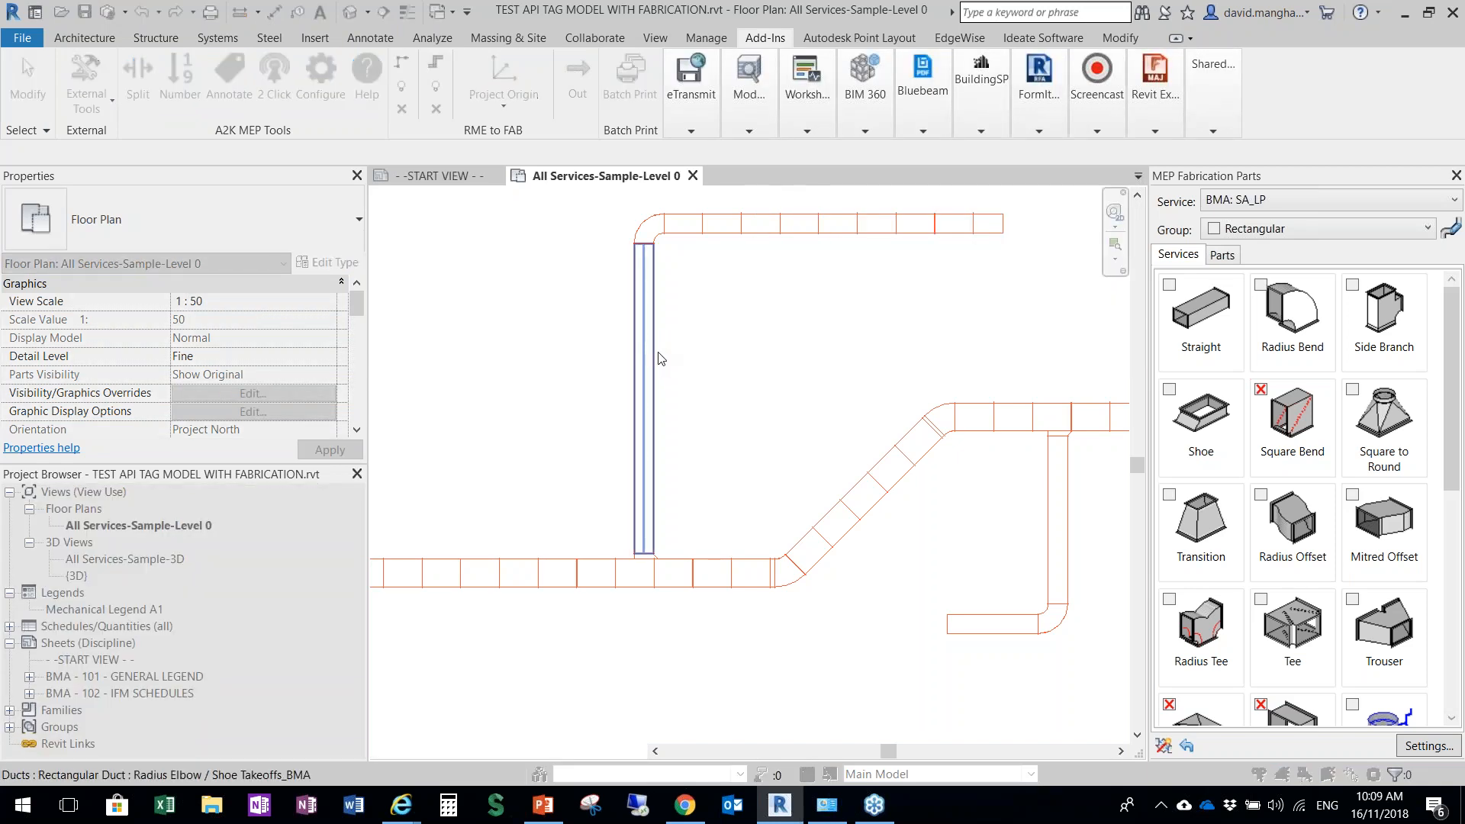
key("Escape")
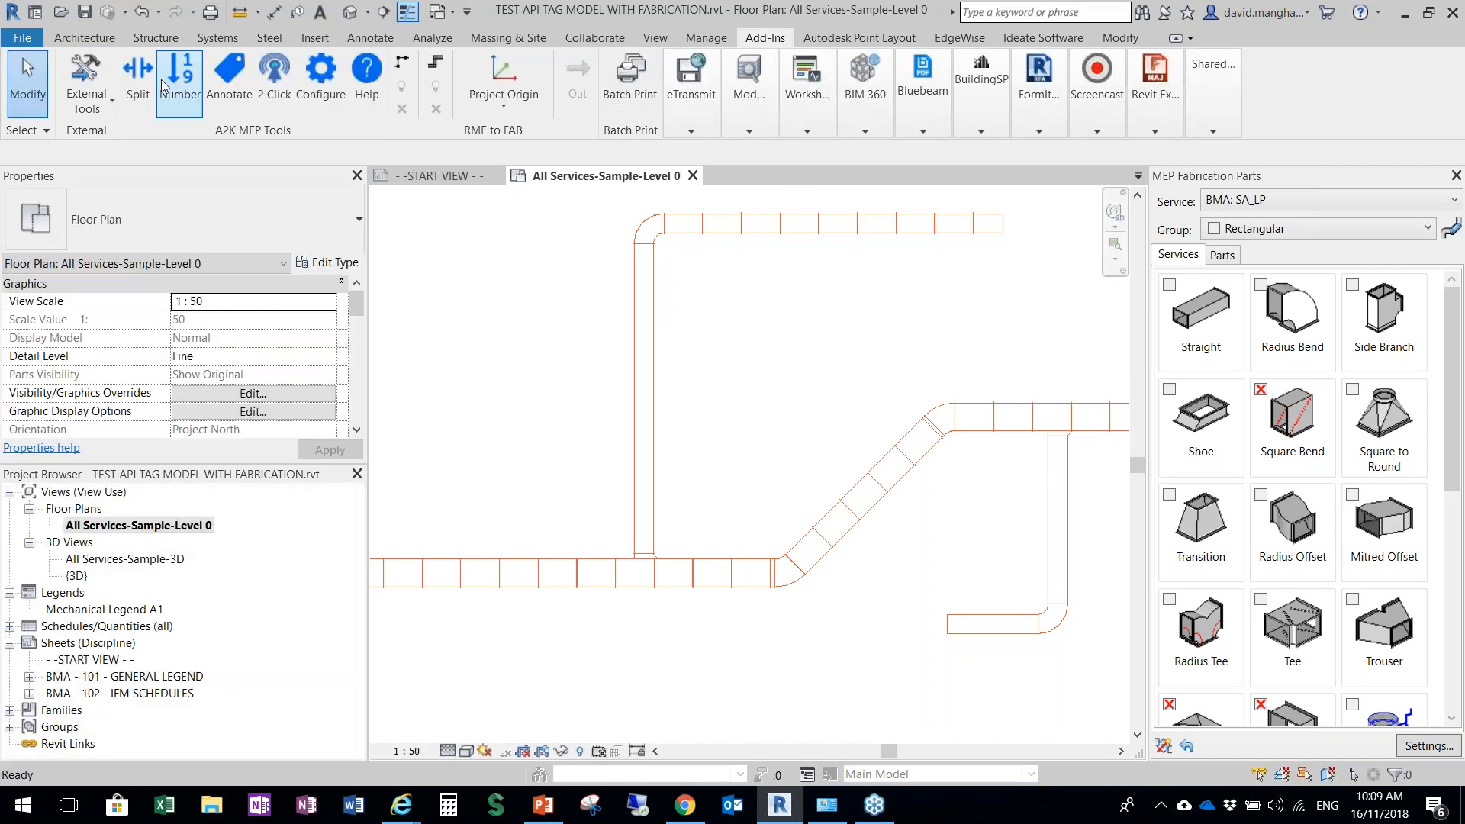
Split the reconnected vertical branch duct into 1400 mm lengths with a 3 mm gasket, picking it as an individual element
left_click(146, 82)
left_click(867, 328)
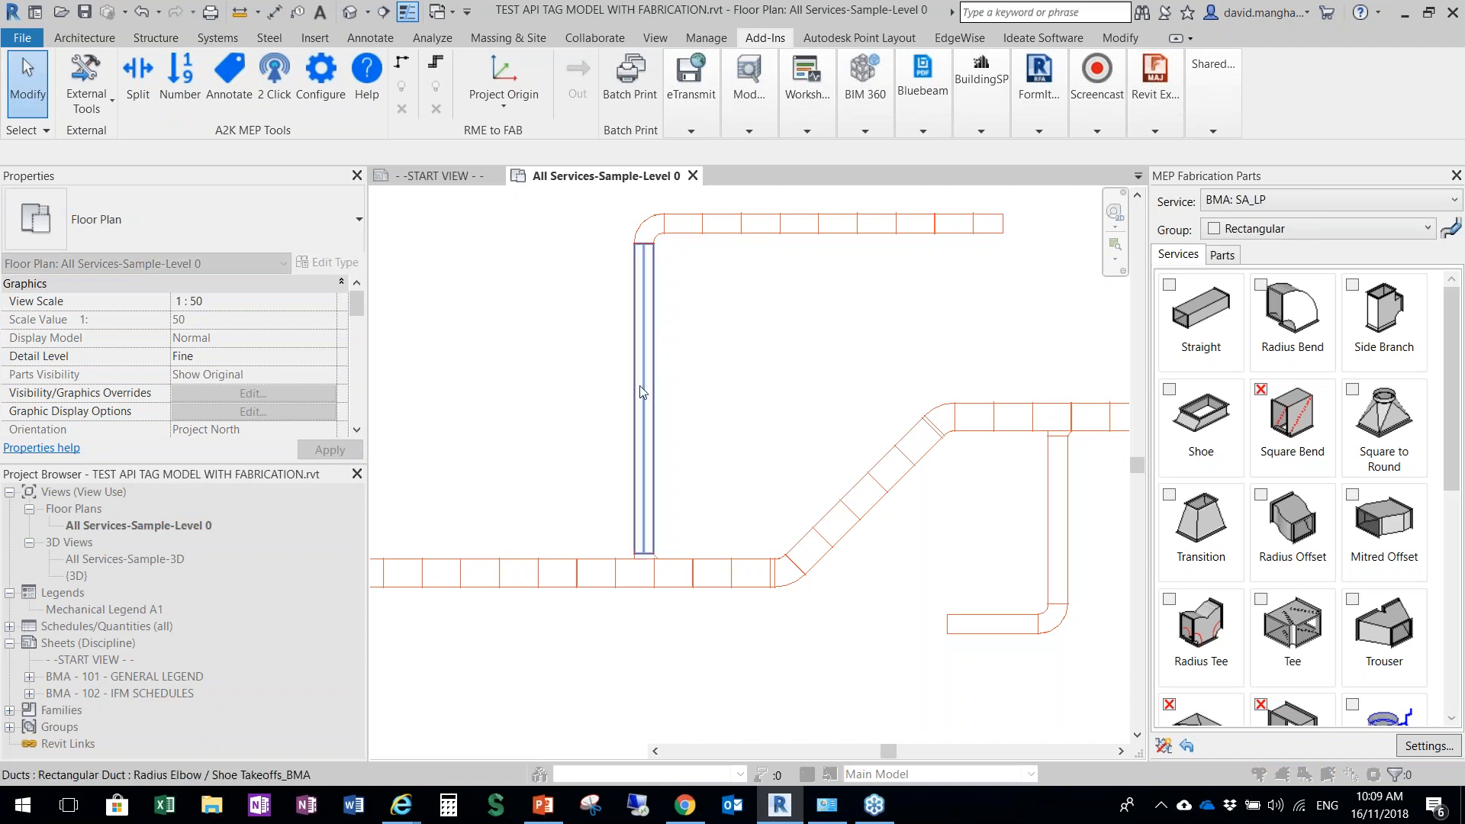
Examine the shoe takeoffs against the main duct joints at both branches, and review the whole split orange run
scroll(696, 548, "up", 5)
scroll(675, 538, "up", 3)
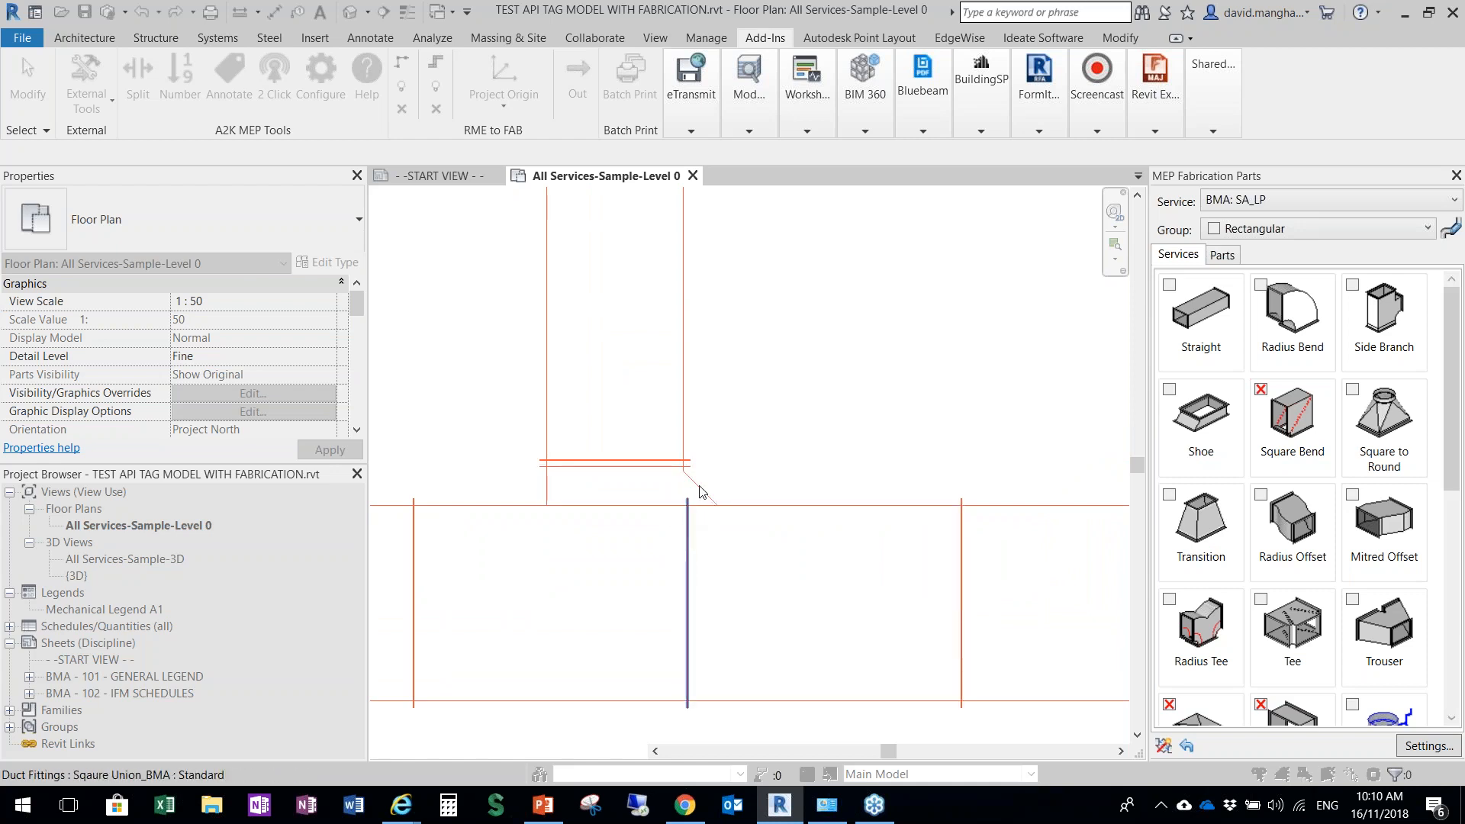
scroll(702, 491, "down", 5)
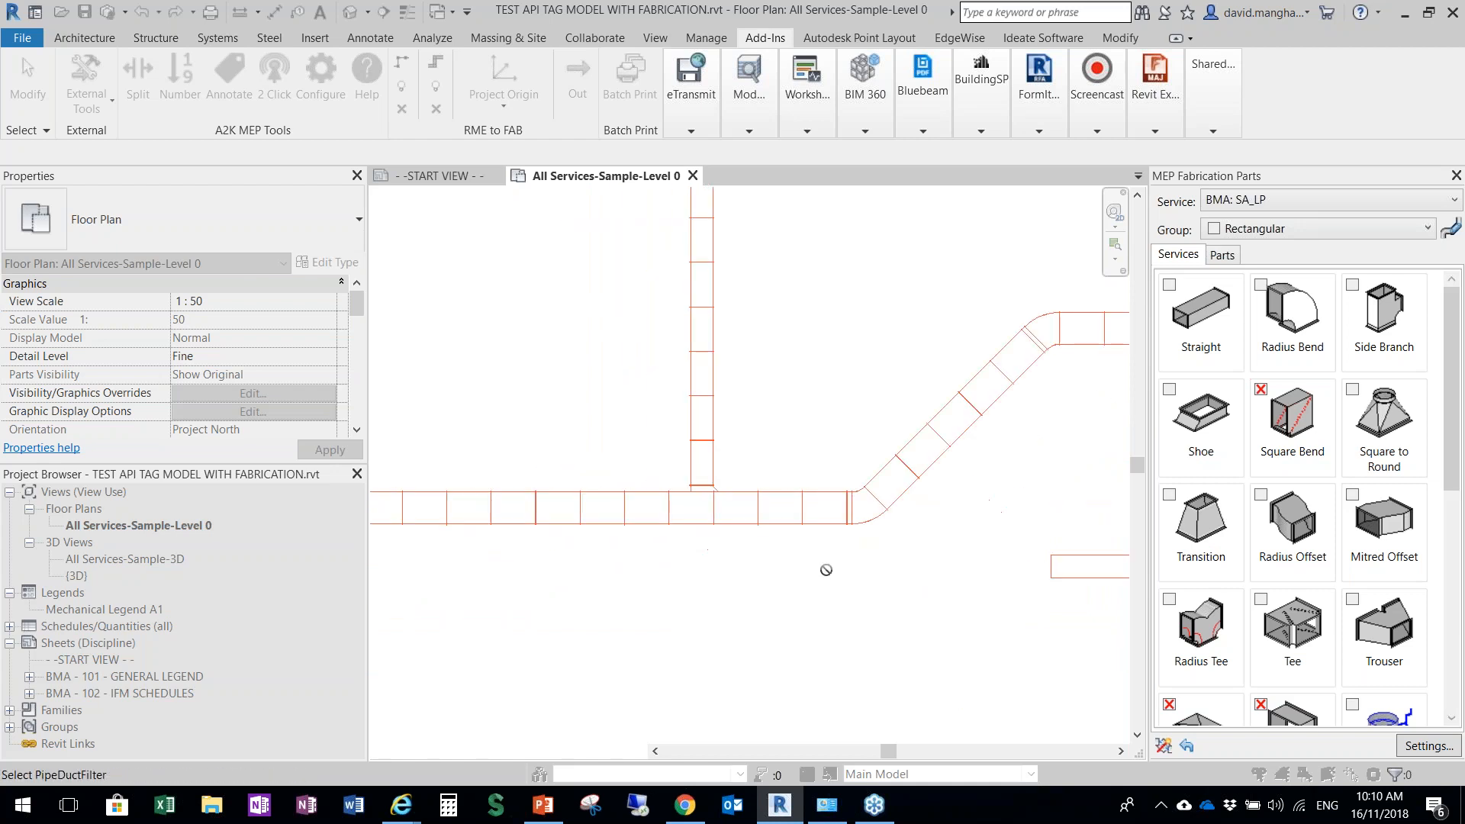
scroll(1011, 399, "up", 4)
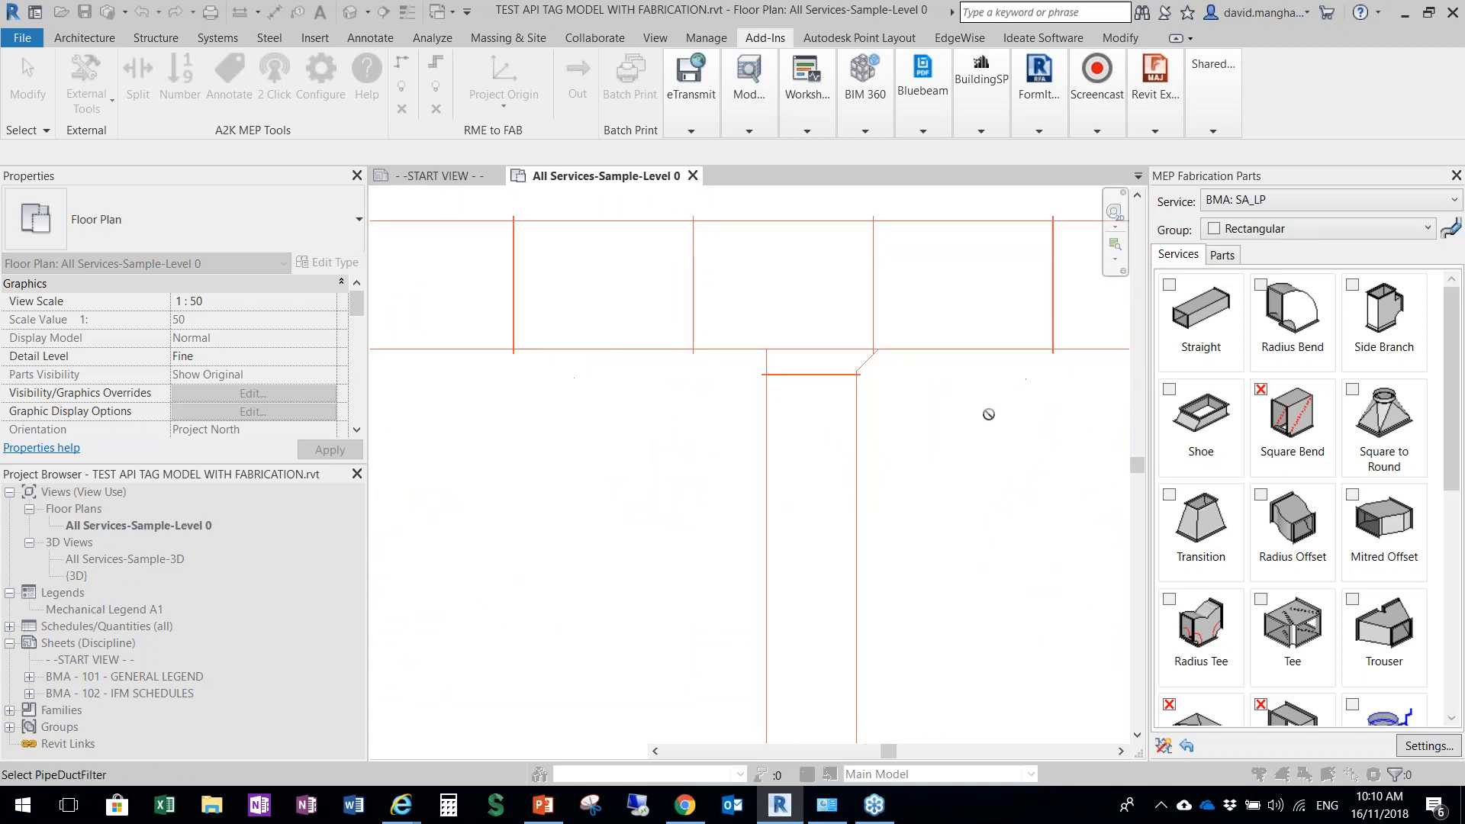
scroll(986, 414, "down", 3)
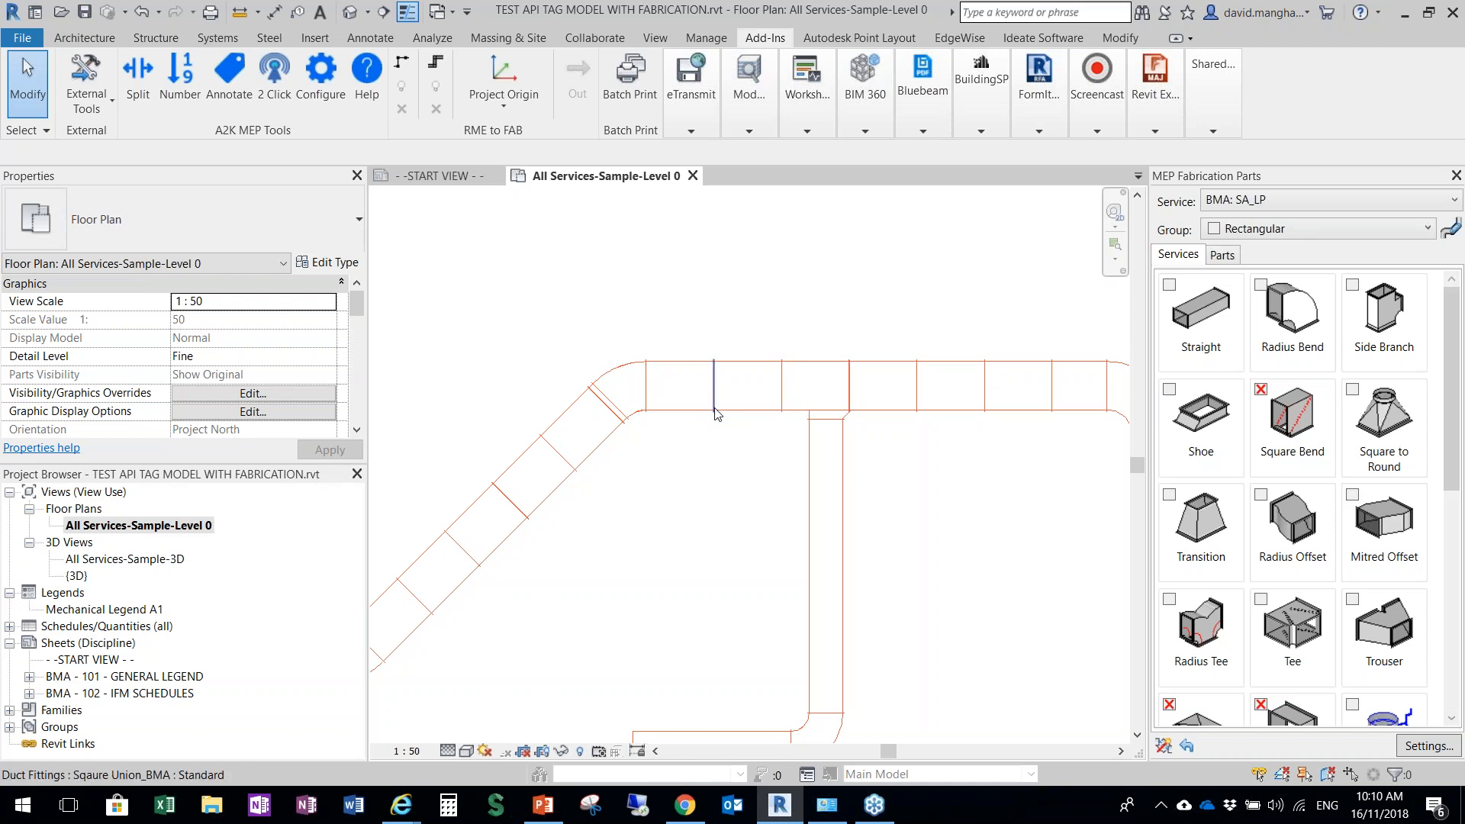
scroll(839, 416, "up", 6)
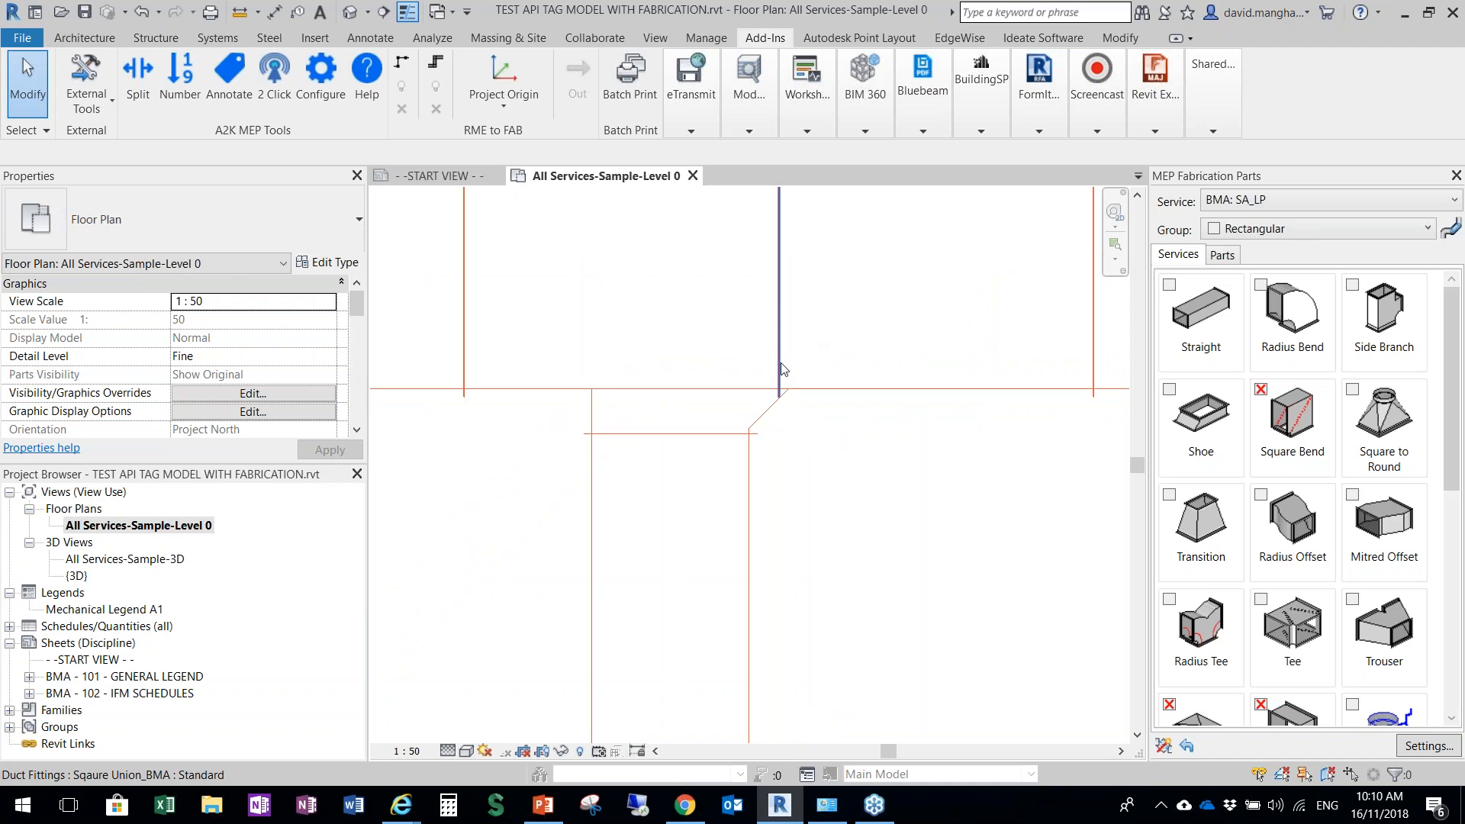
scroll(851, 458, "down", 5)
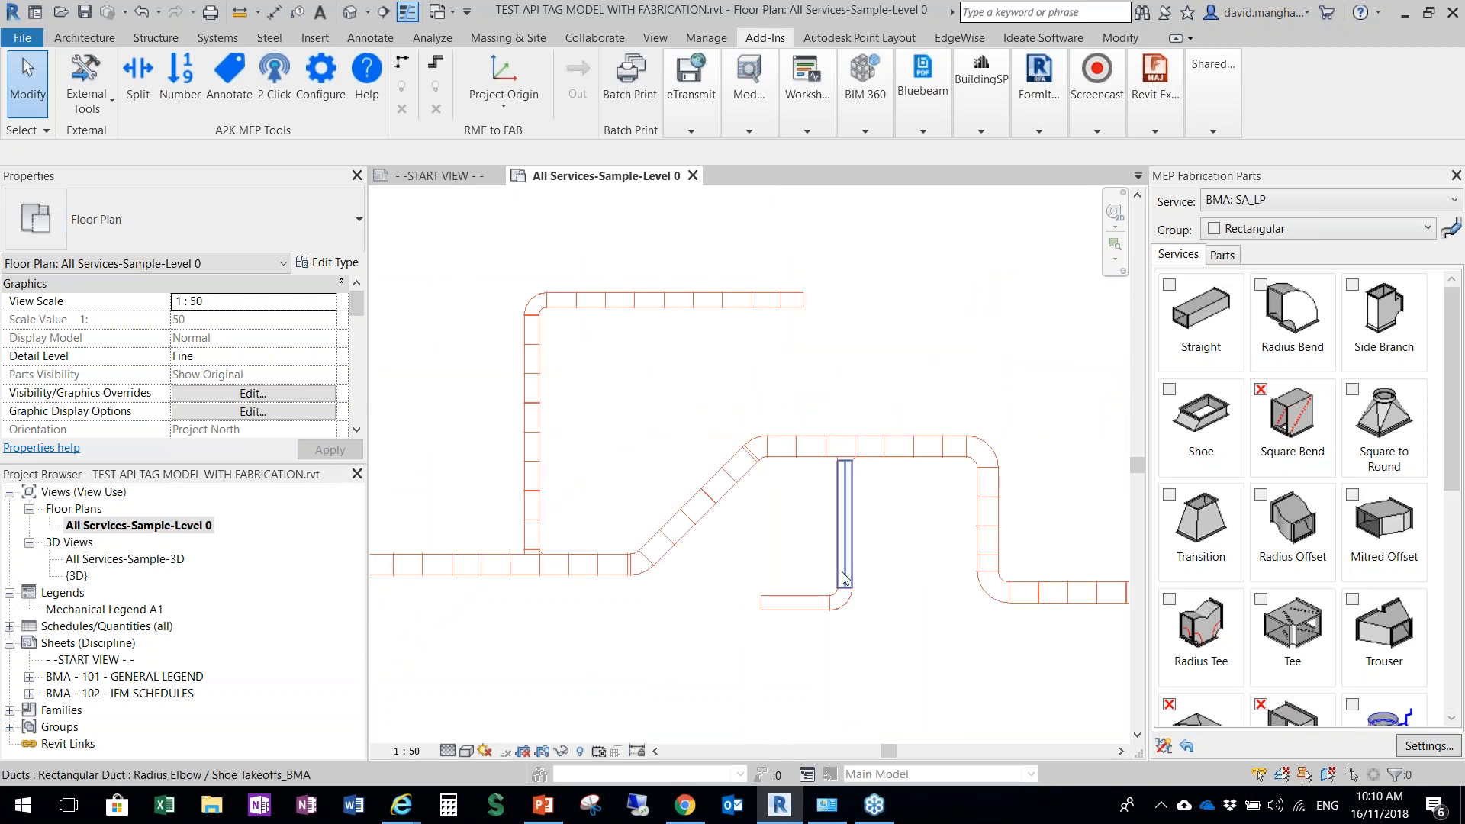
scroll(855, 541, "down", 2)
middle_click_drag(897, 563, 696, 556)
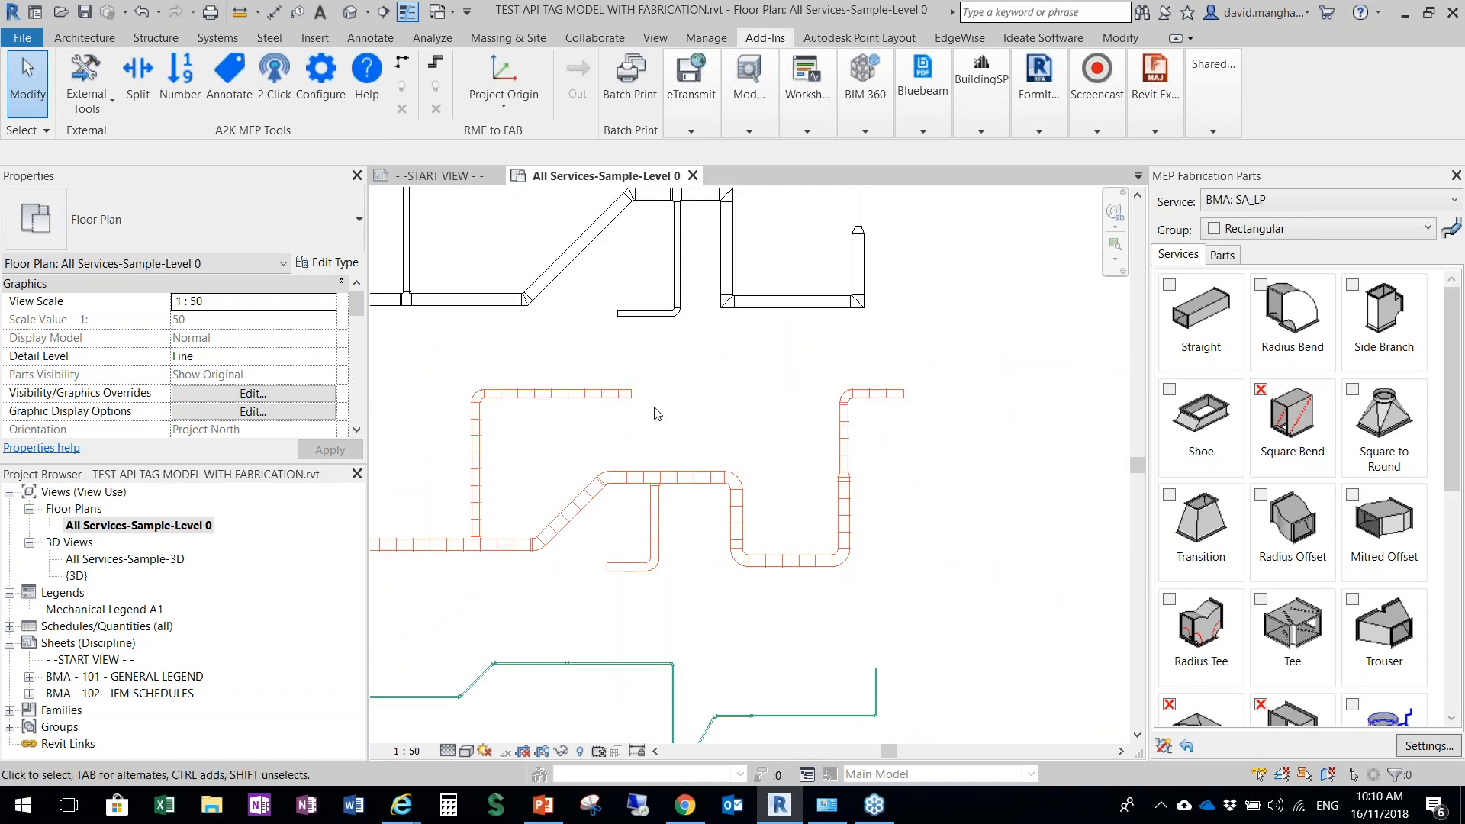
Examine the green pipe run below the split ducts, from its sloped section to the far vertical end
scroll(667, 420, "down", 2)
middle_click_drag(730, 462, 767, 543)
scroll(771, 512, "up", 1)
scroll(586, 464, "down", 2)
scroll(705, 388, "up", 1)
scroll(659, 583, "down", 1)
middle_click_drag(661, 587, 714, 386)
scroll(704, 508, "up", 3)
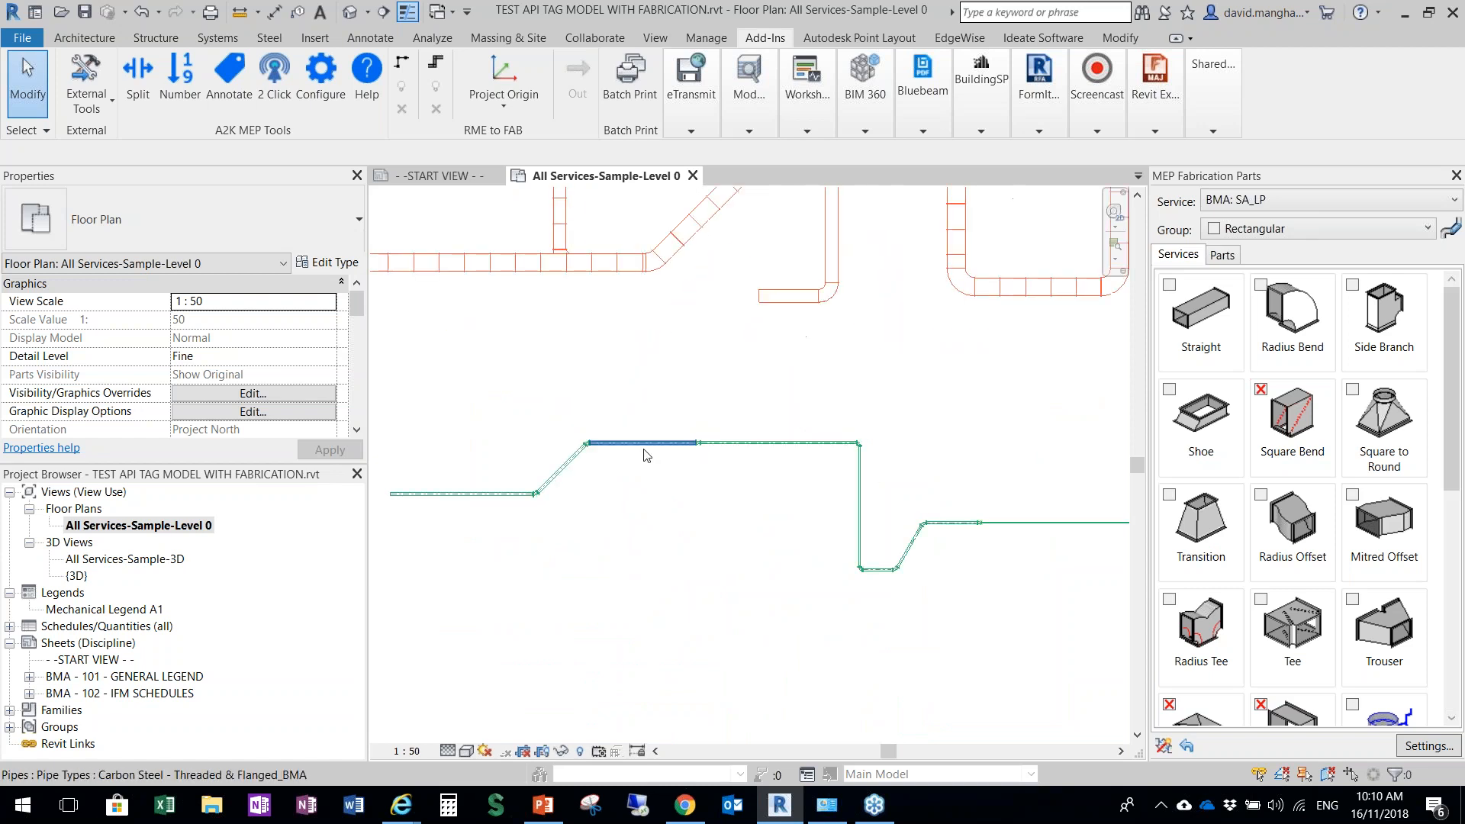
scroll(647, 455, "up", 2)
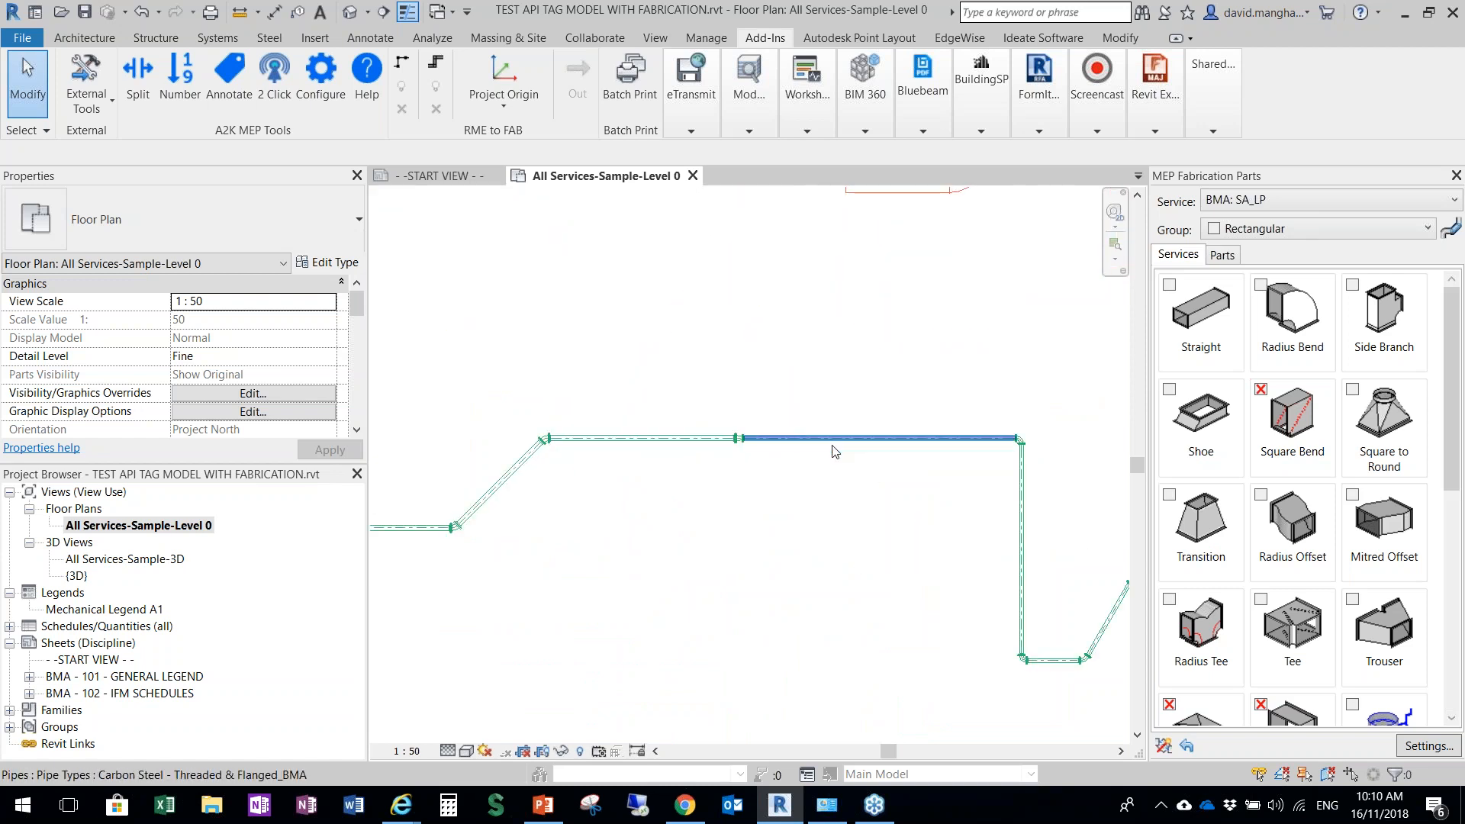
scroll(758, 474, "down", 3)
scroll(529, 490, "up", 2)
scroll(605, 507, "down", 2)
scroll(801, 500, "up", 1)
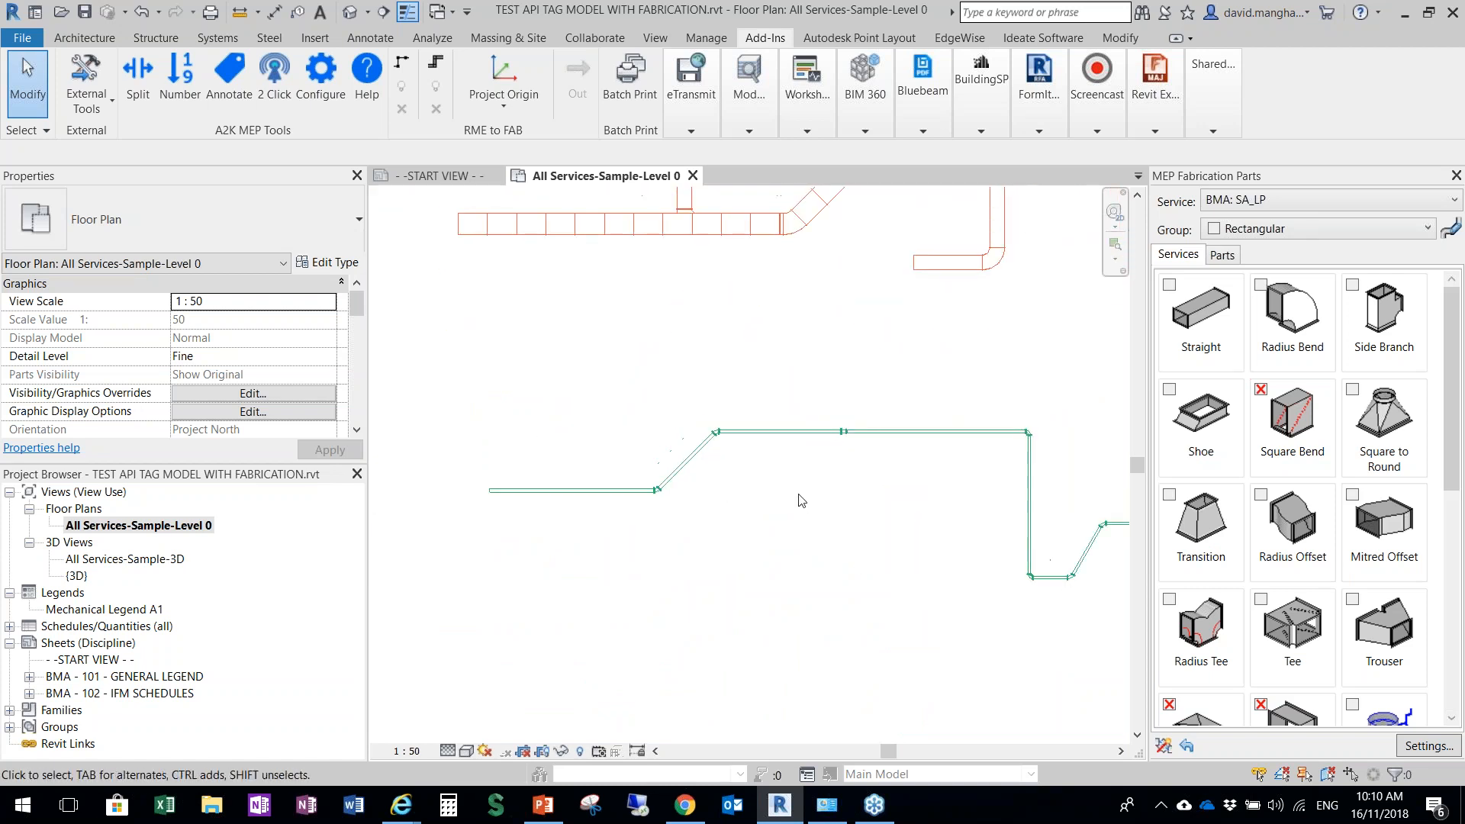
scroll(850, 458, "down", 2)
middle_click_drag(850, 458, 618, 514)
scroll(806, 514, "up", 3)
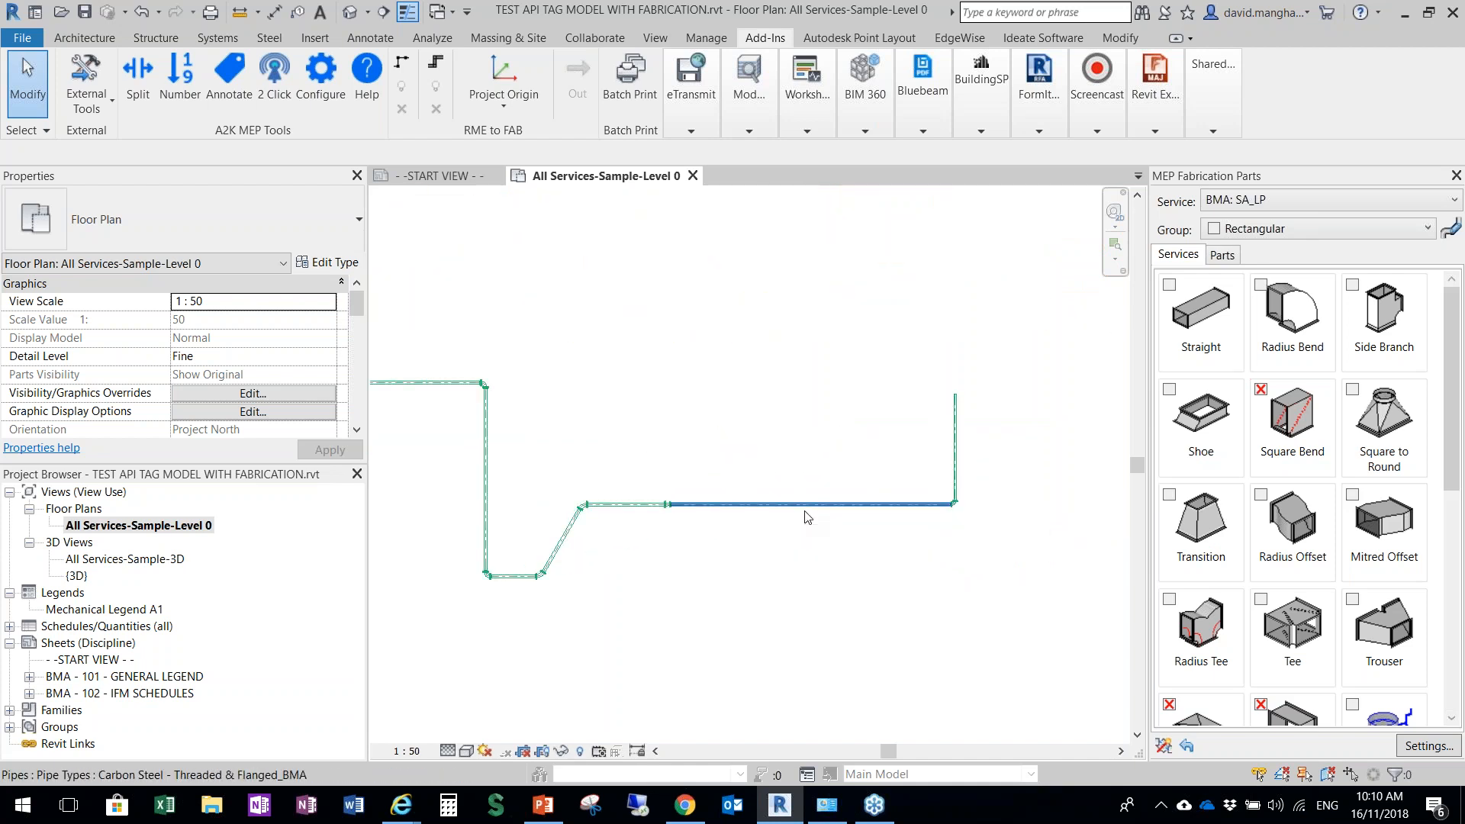
scroll(809, 511, "down", 1)
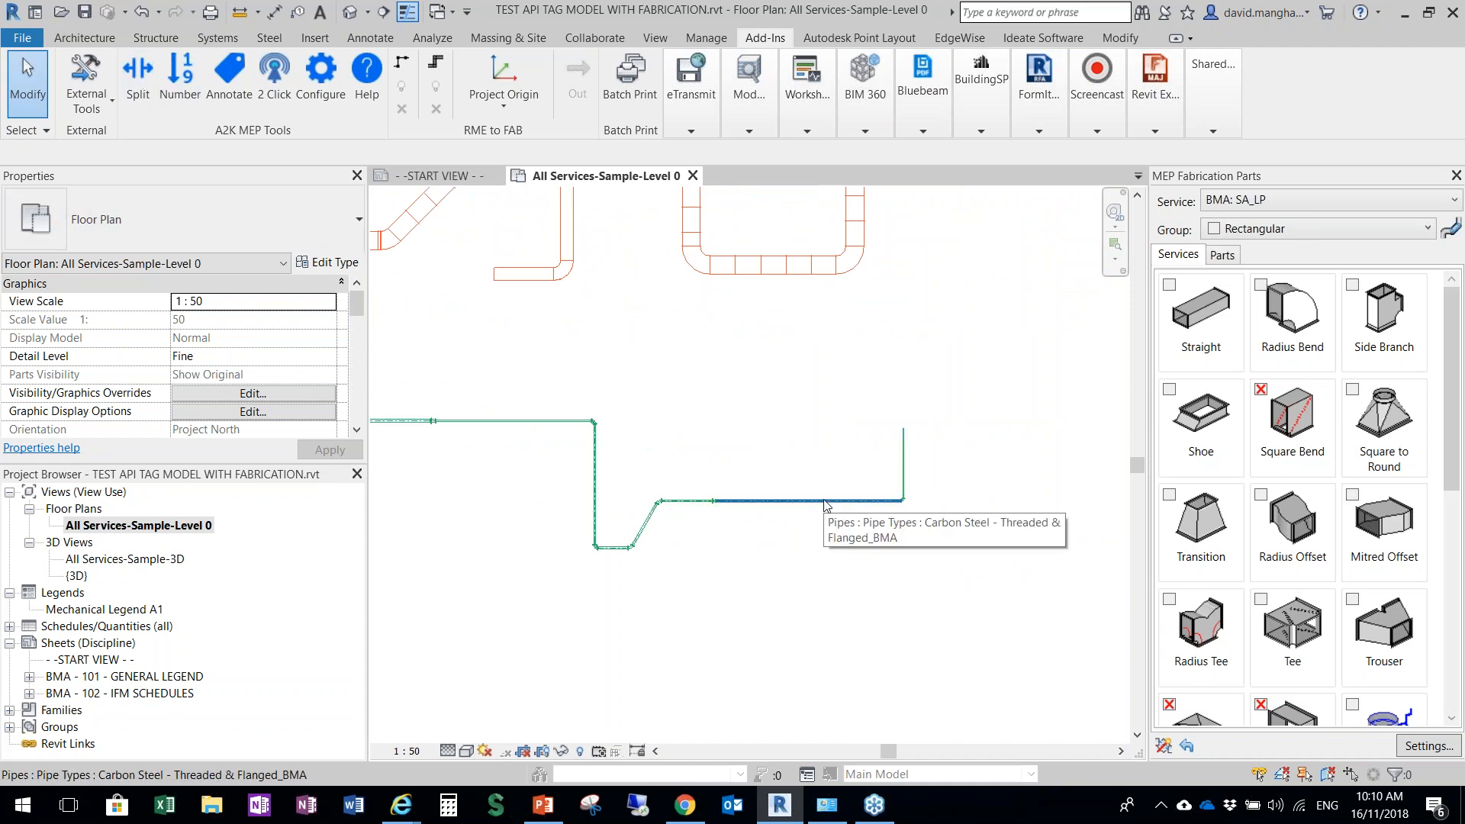
Review the full extents of the unsplit black duct run and the split orange duct run together
scroll(691, 448, "down", 2)
middle_click_drag(654, 519, 873, 549)
scroll(873, 549, "down", 1)
scroll(807, 443, "up", 2)
middle_click_drag(735, 425, 737, 589)
scroll(662, 527, "down", 2)
middle_click_drag(738, 423, 706, 592)
scroll(702, 526, "down", 1)
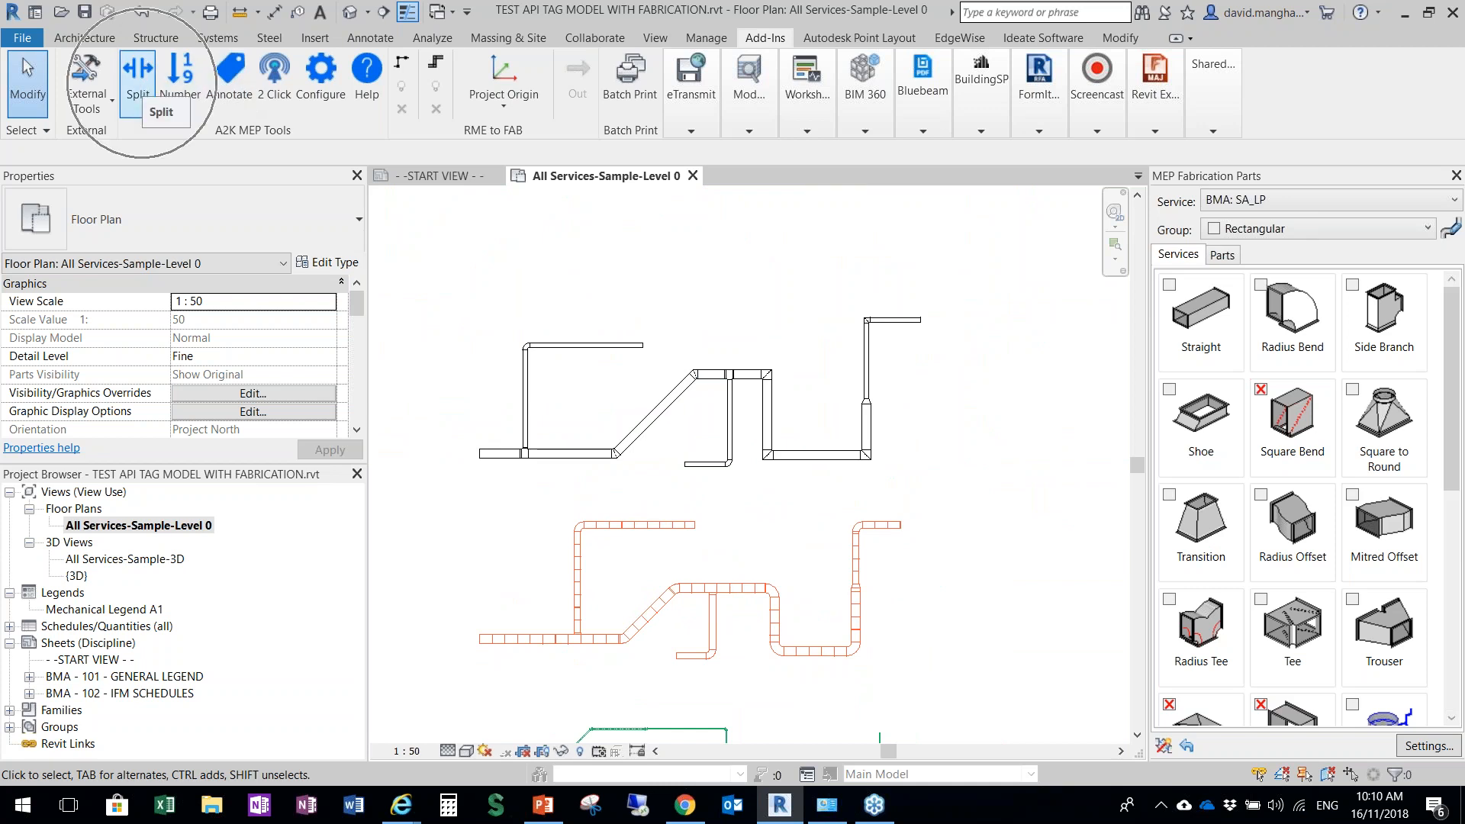
left_click(186, 73)
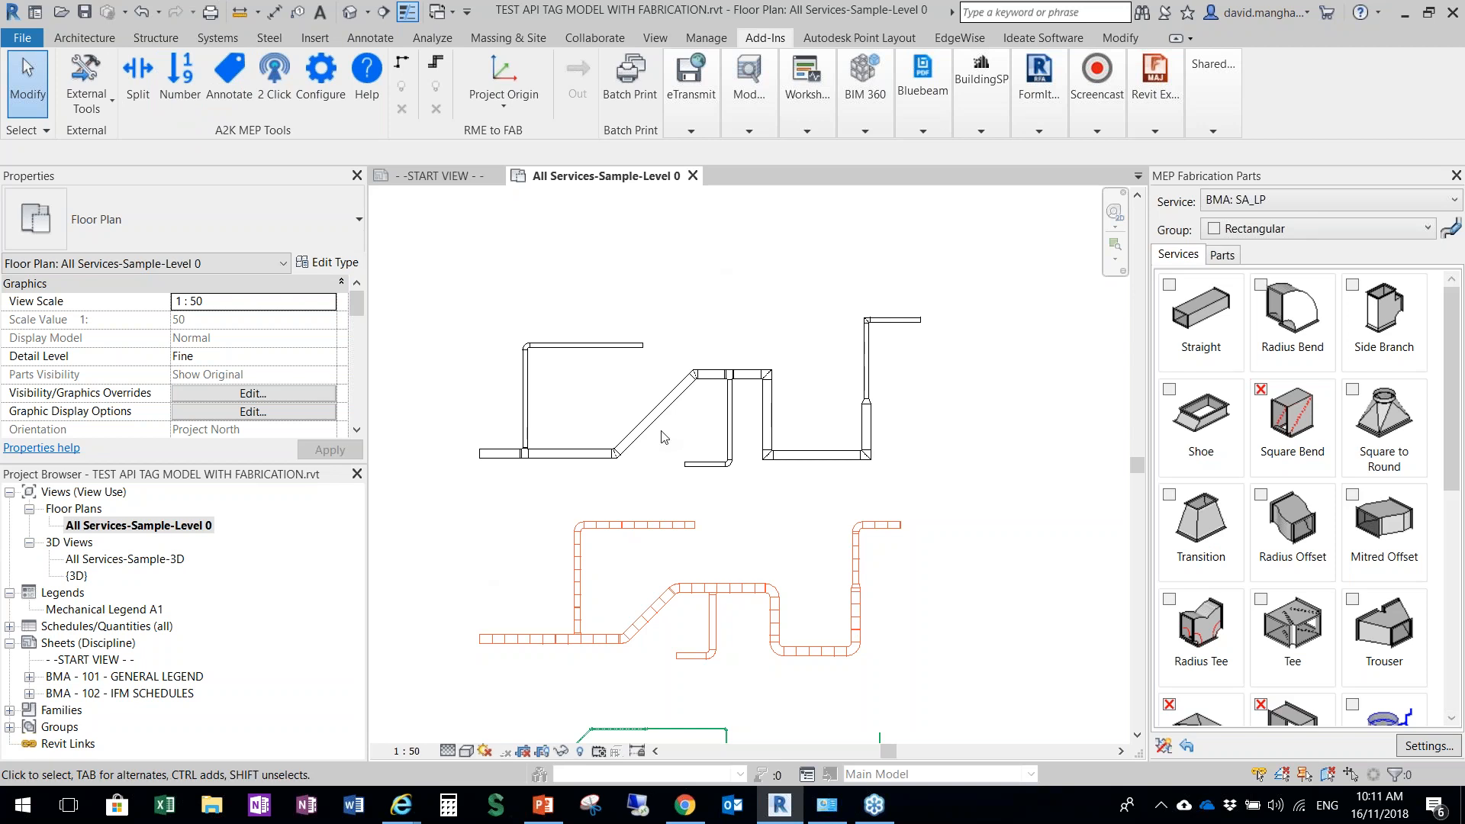
scroll(684, 650, "up", 3)
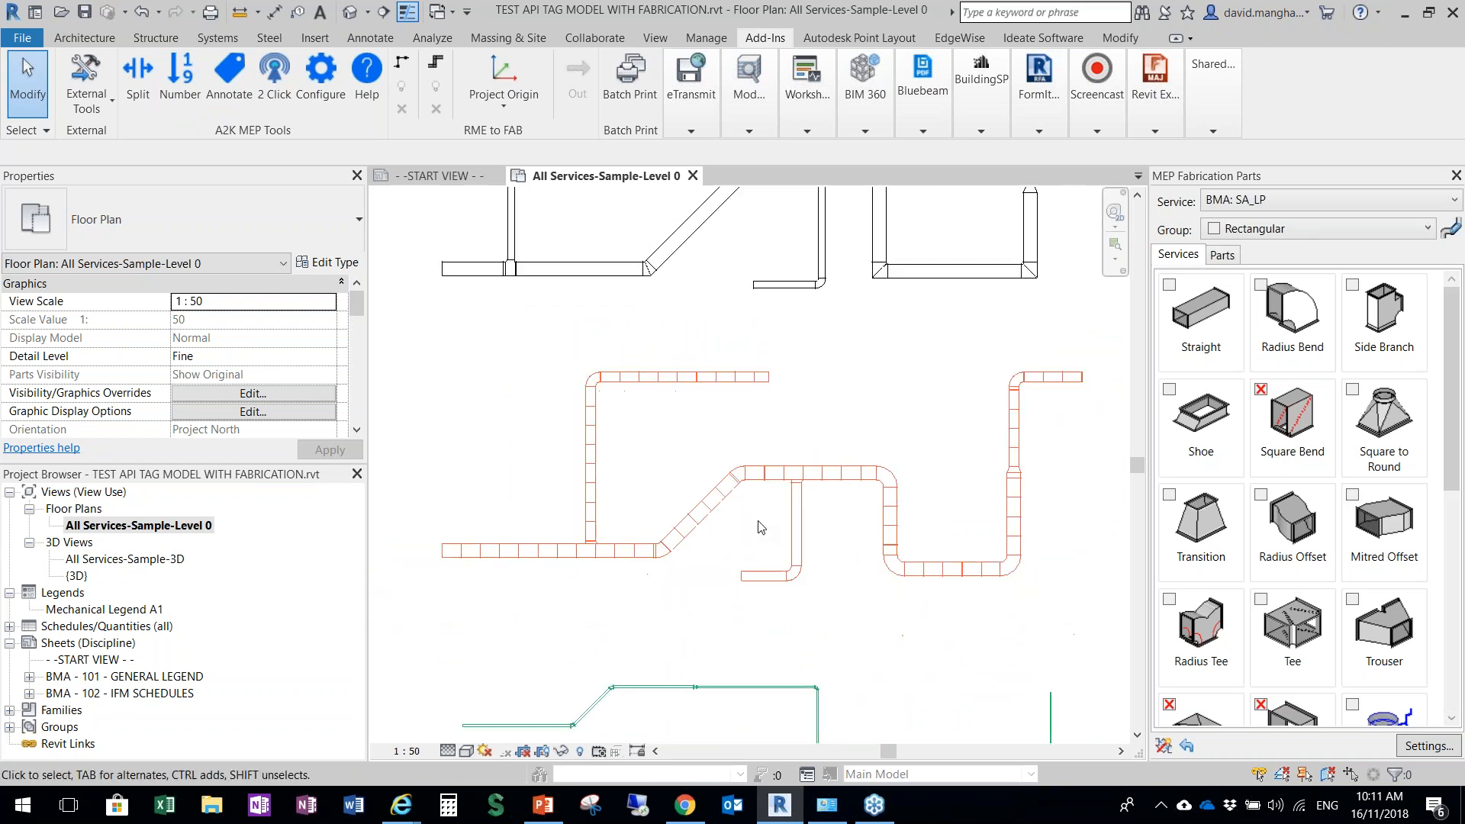
left_click(180, 82)
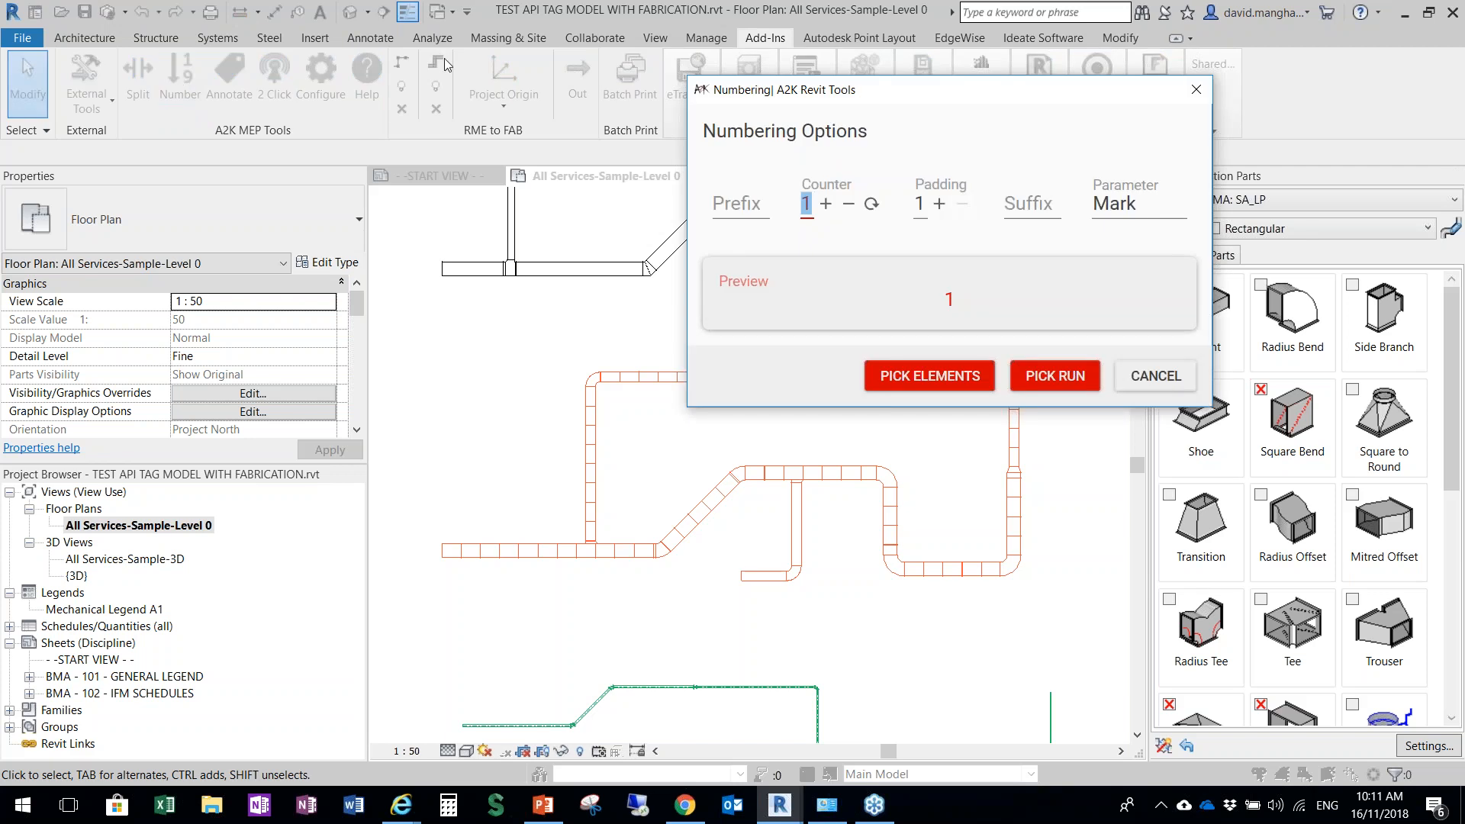
left_click_drag(915, 97, 637, 240)
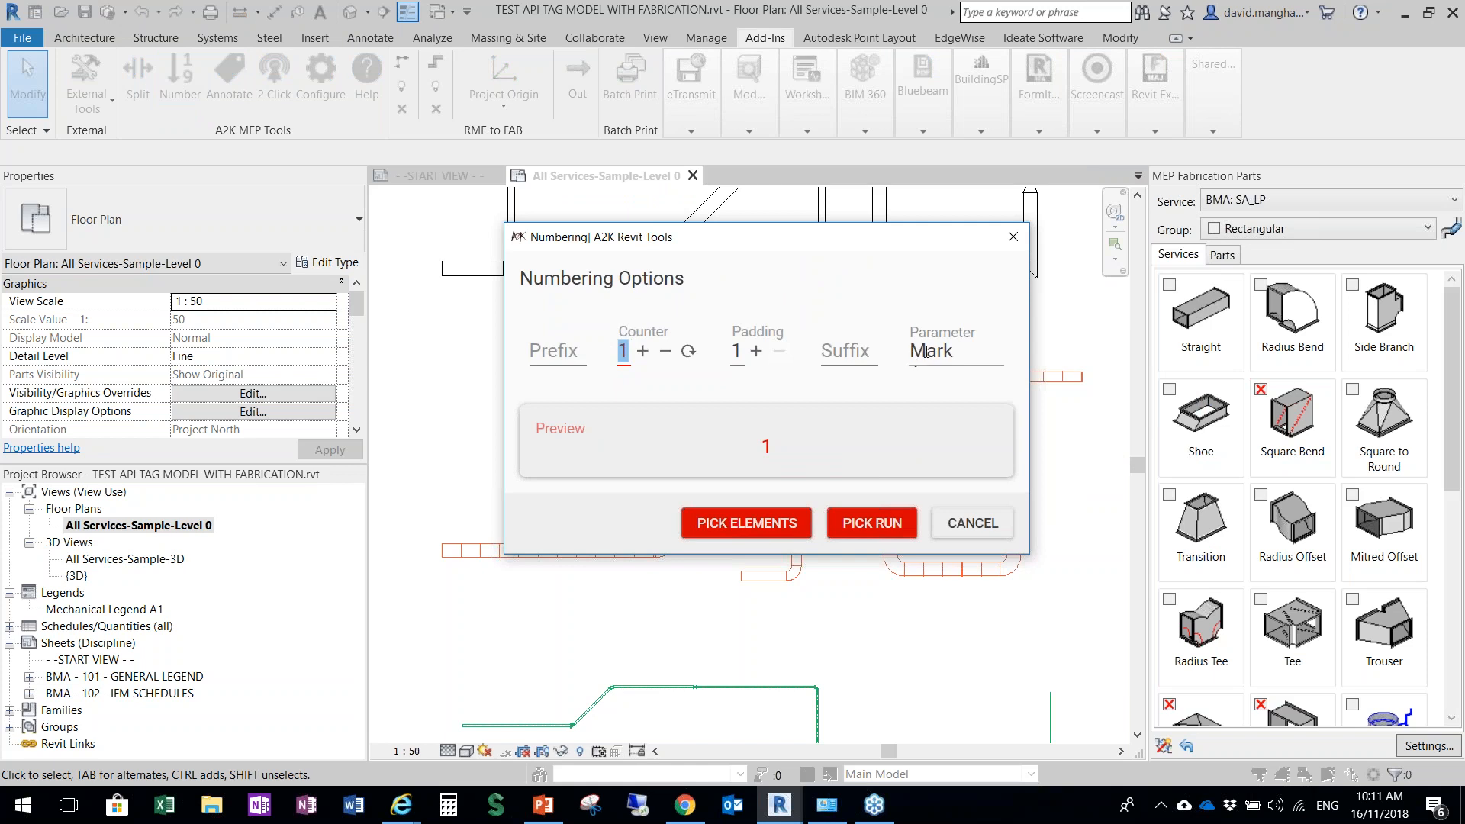
left_click_drag(946, 351, 906, 353)
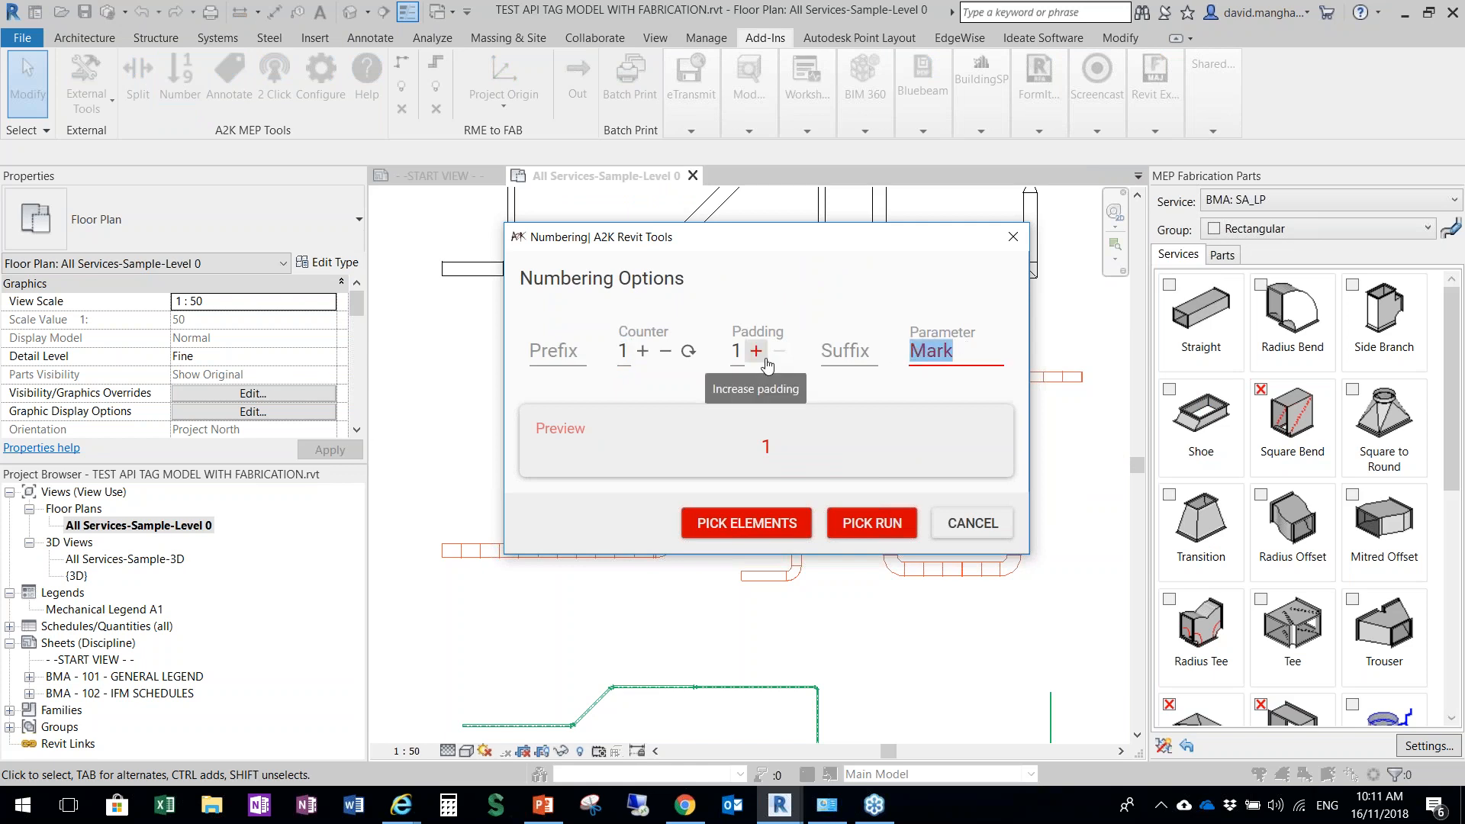
type("Label")
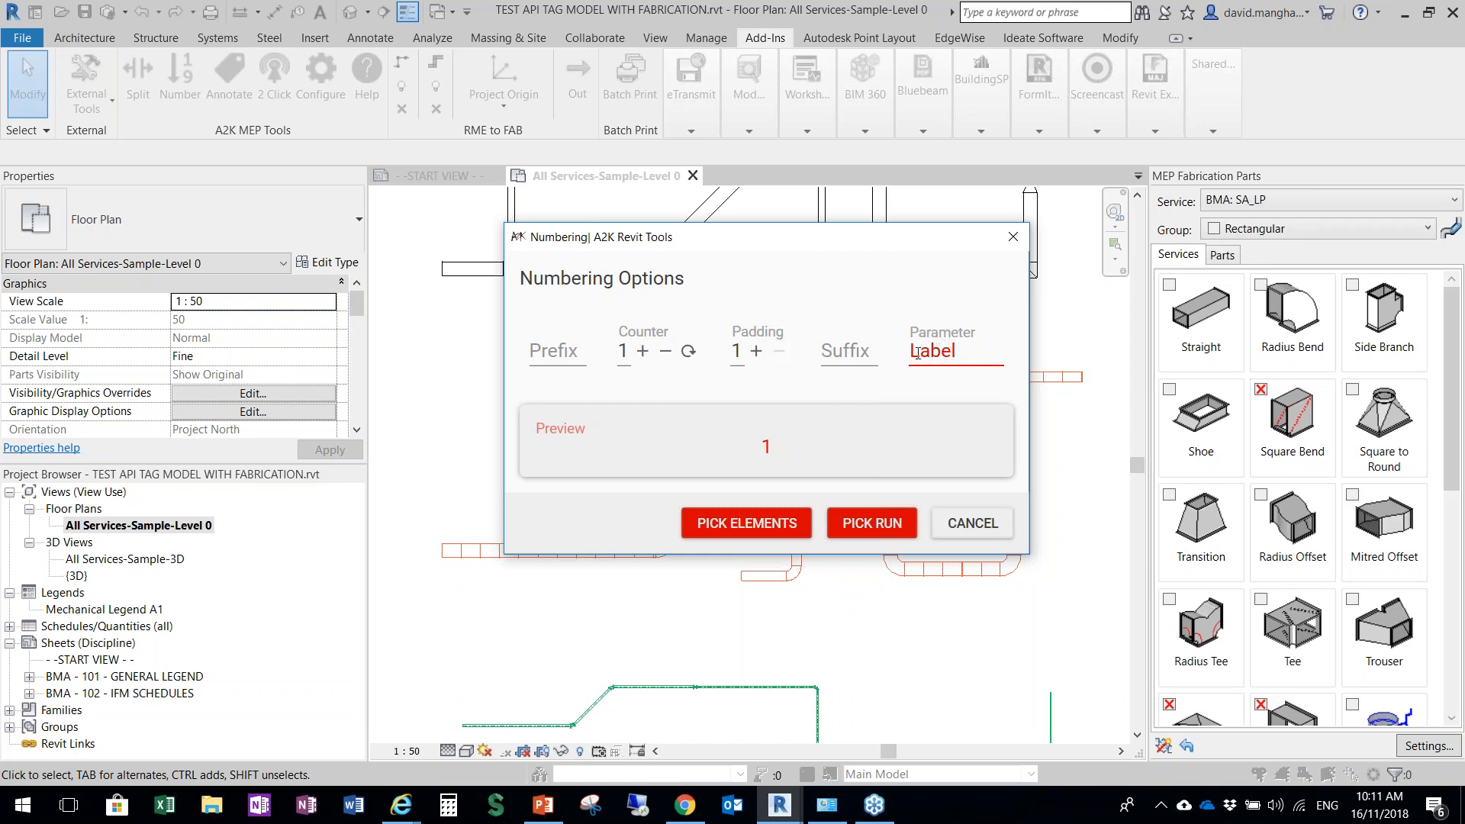
left_click(973, 524)
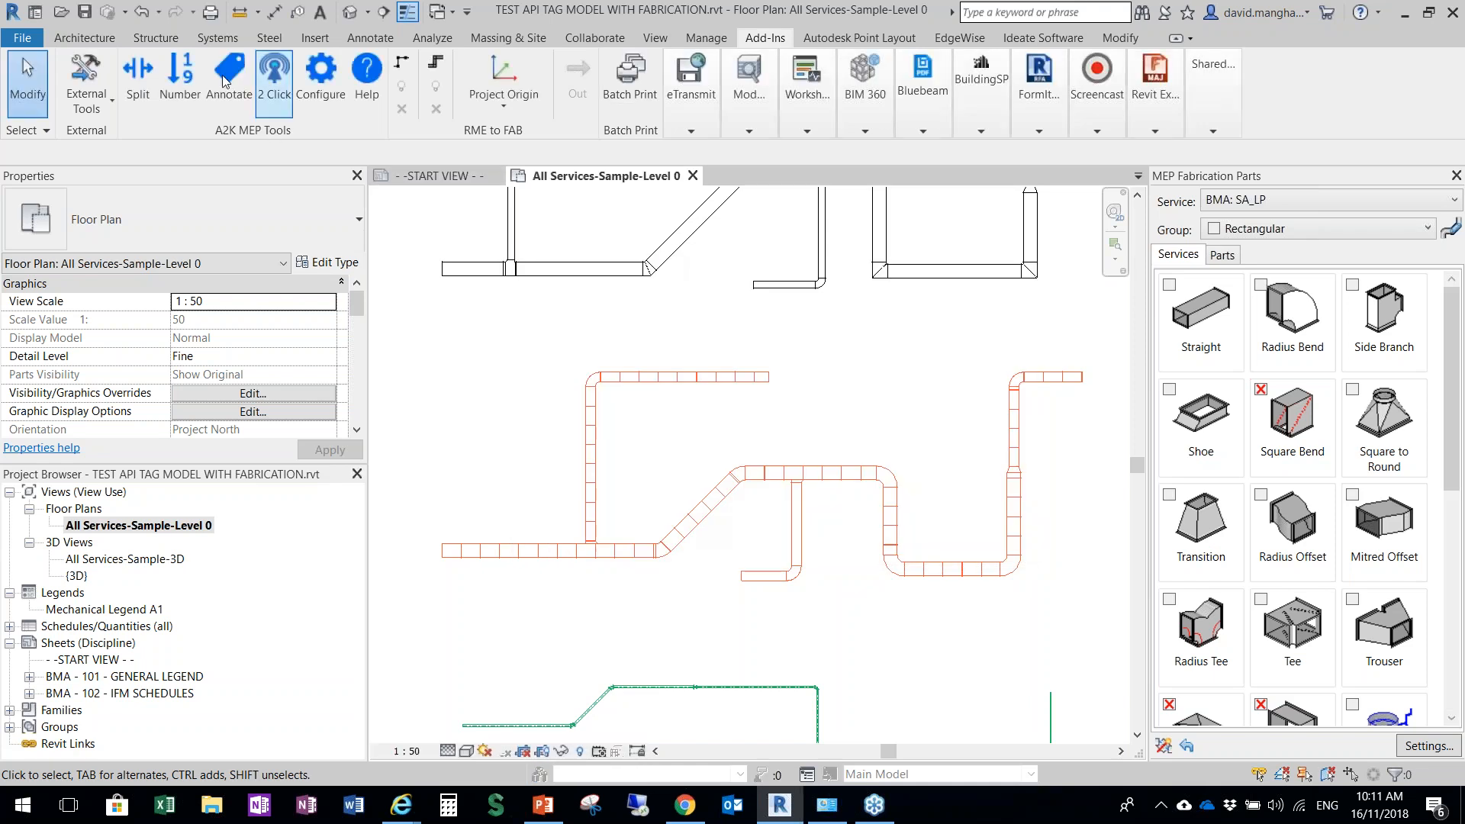
Start the A2K Numbering tool, set its target parameter to Label and enter the prefix 01-
left_click(183, 83)
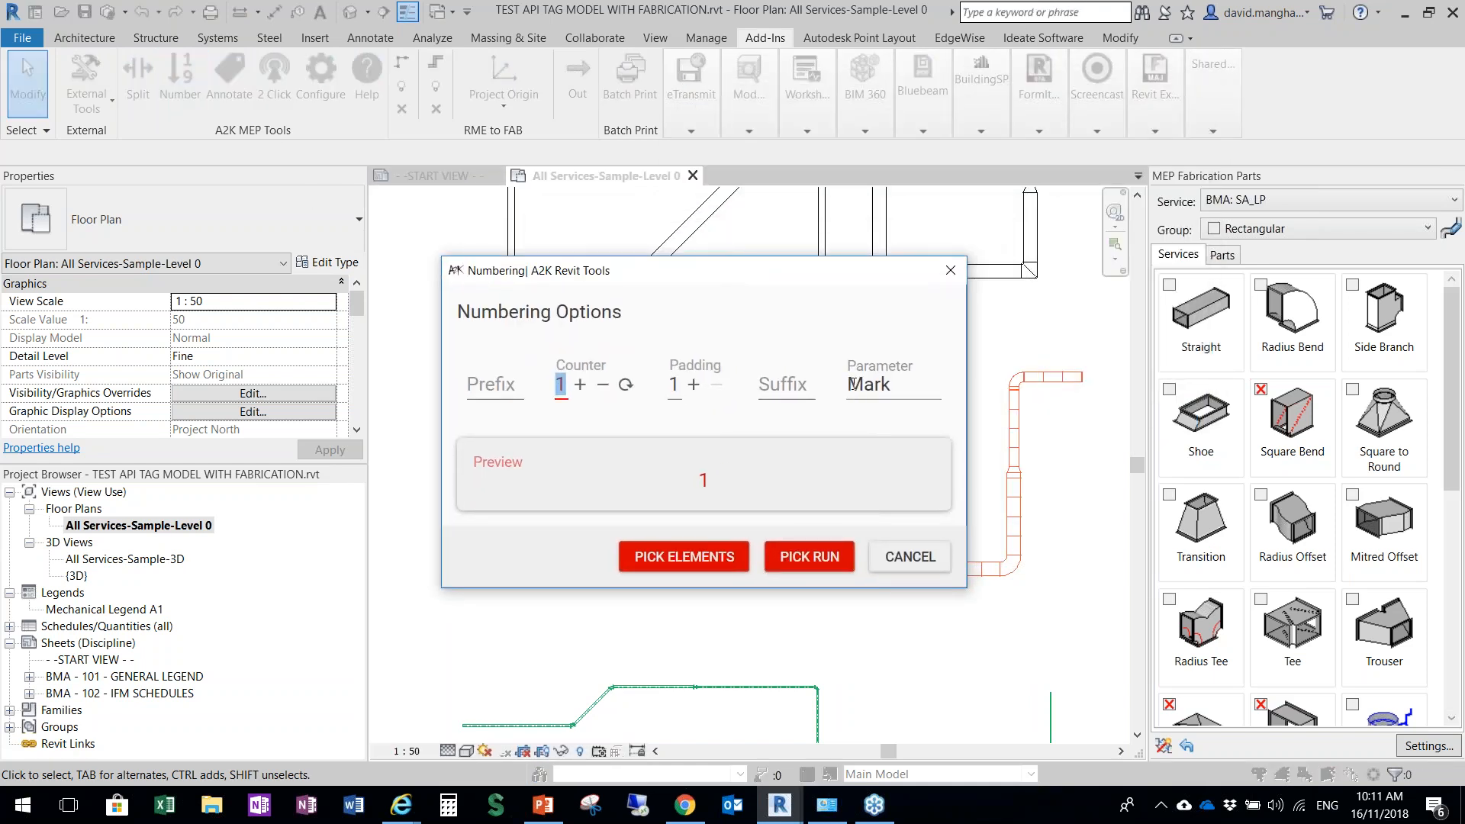
left_click(891, 384)
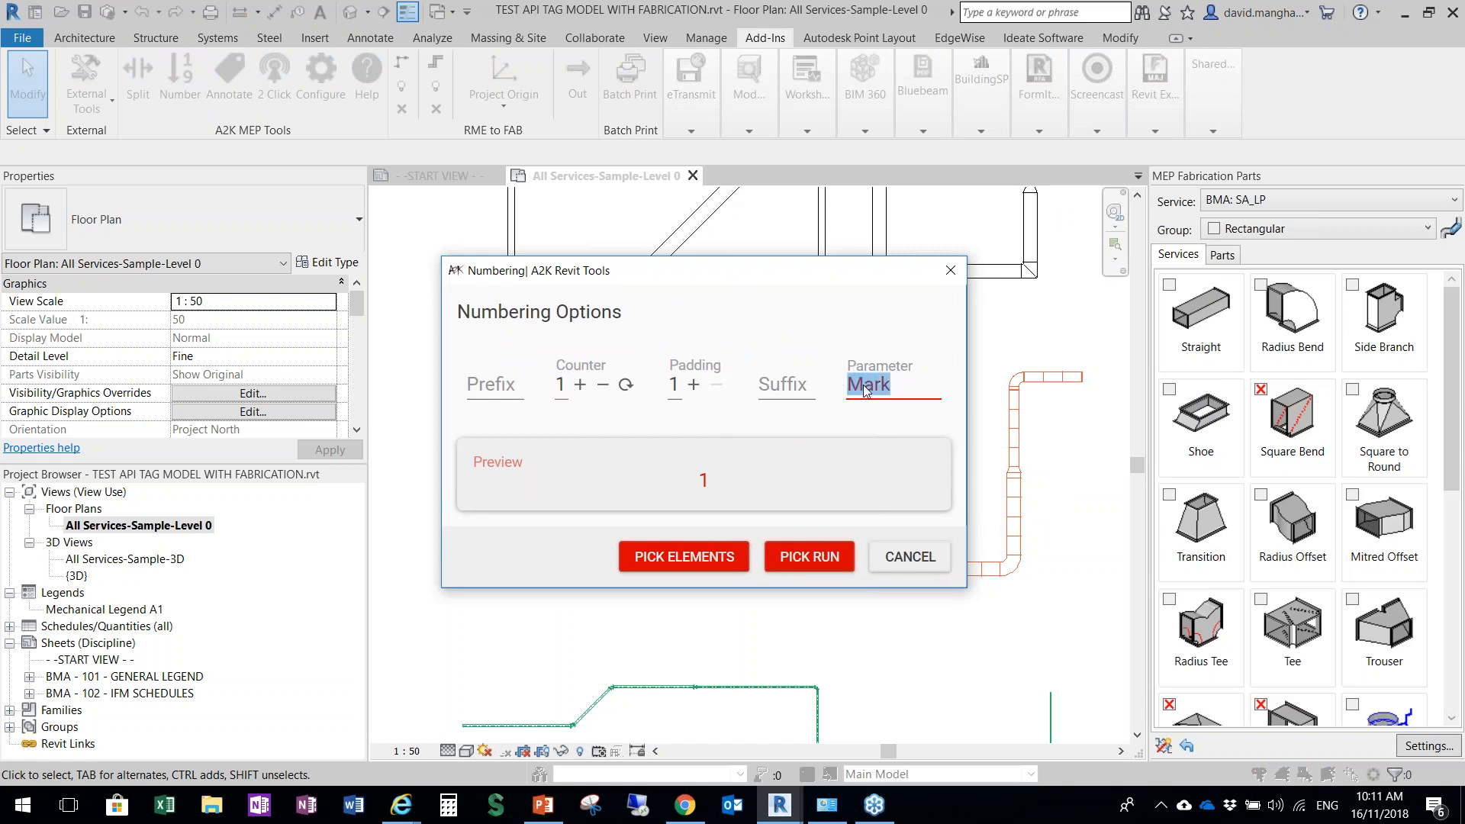
key("ctrl")
key("ctrl")
key("ctrl")
key("ctrl")
type("Label")
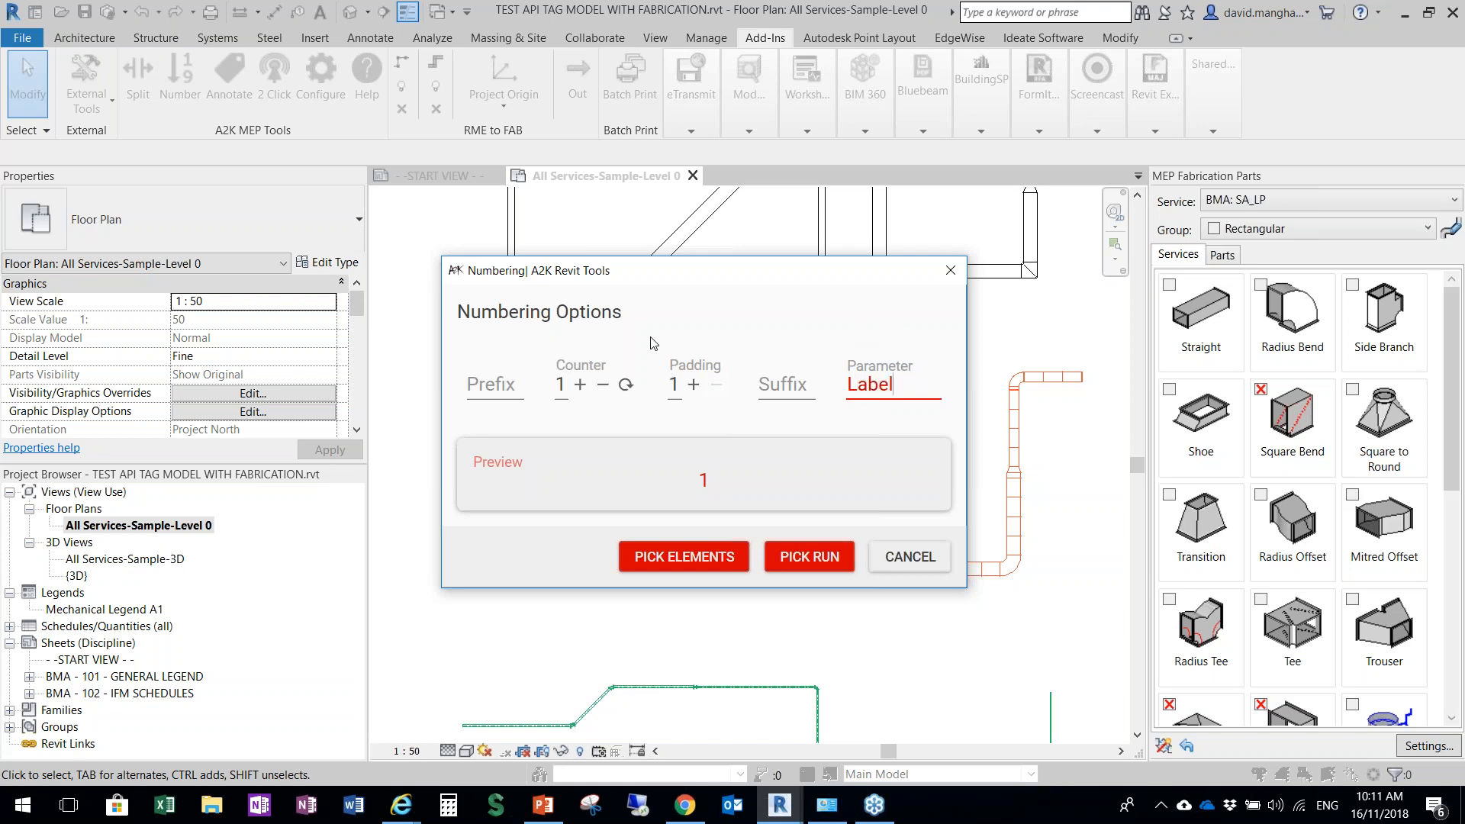
left_click(490, 387)
type("01-")
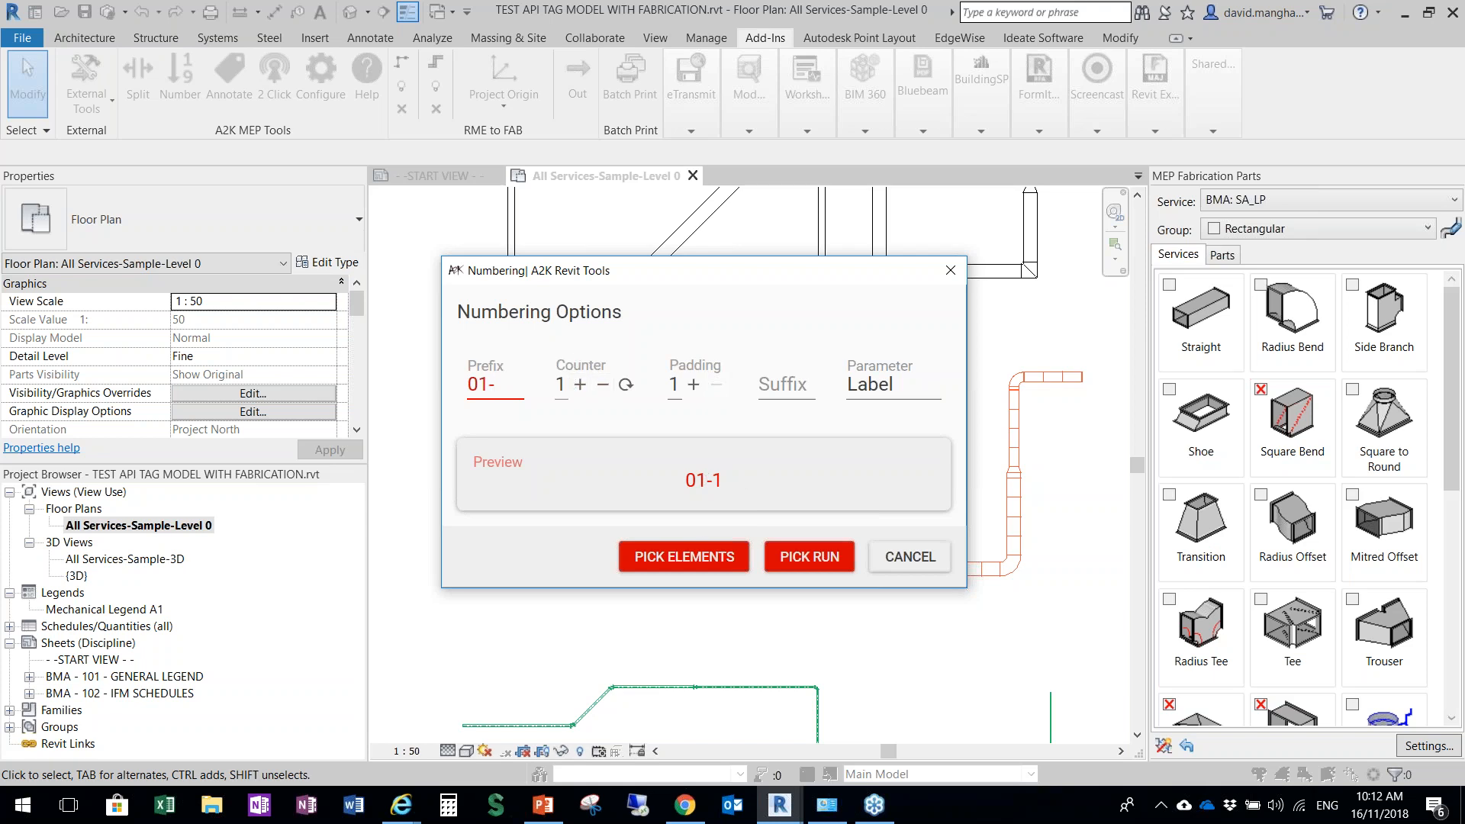
Raise the numbering counter to 9 as a trial and reset it to 1
left_click(624, 387)
double_click(580, 385)
left_click(580, 385)
left_click(580, 385)
double_click(580, 386)
double_click(580, 386)
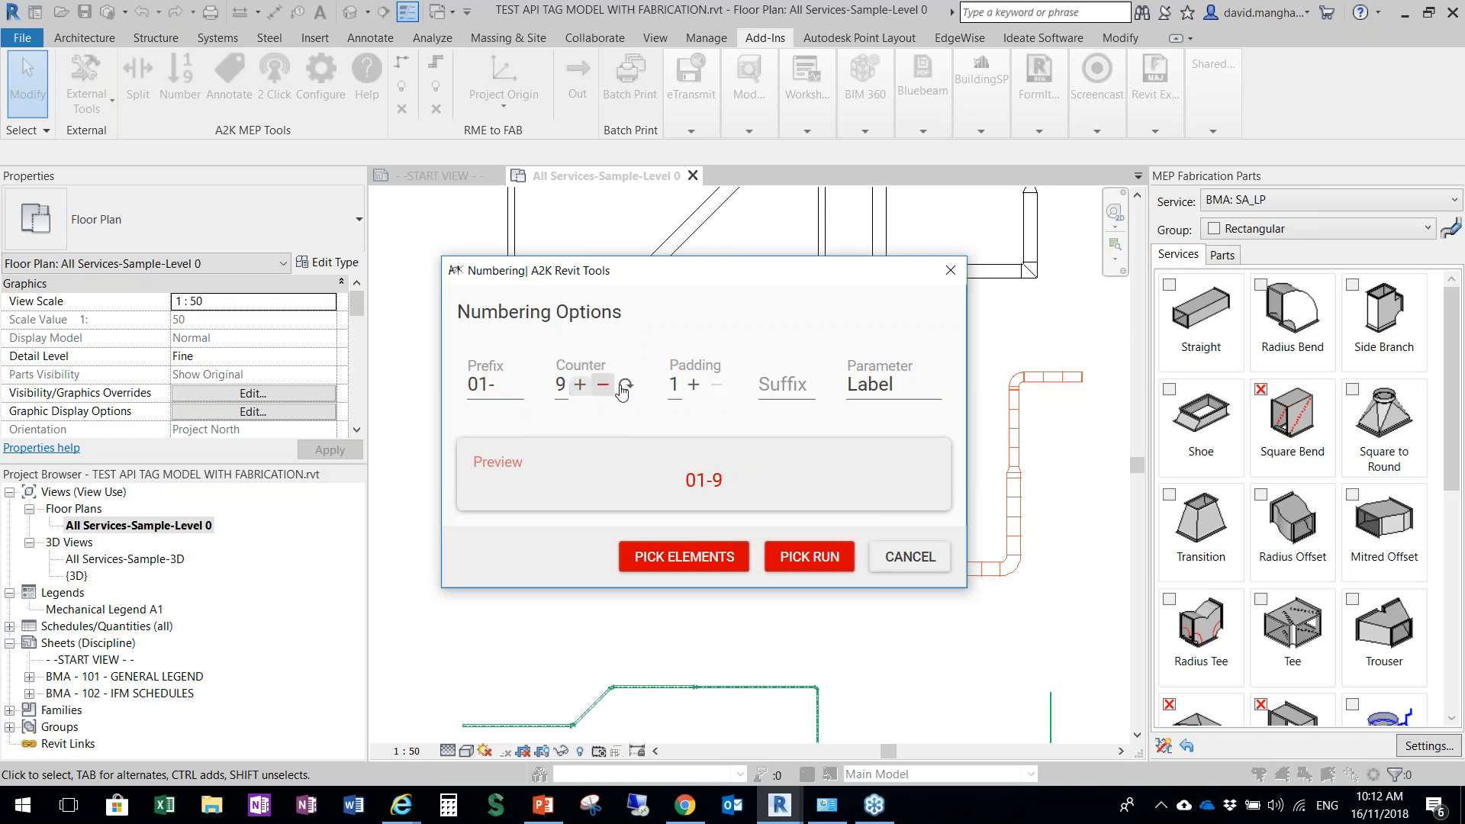
left_click(625, 386)
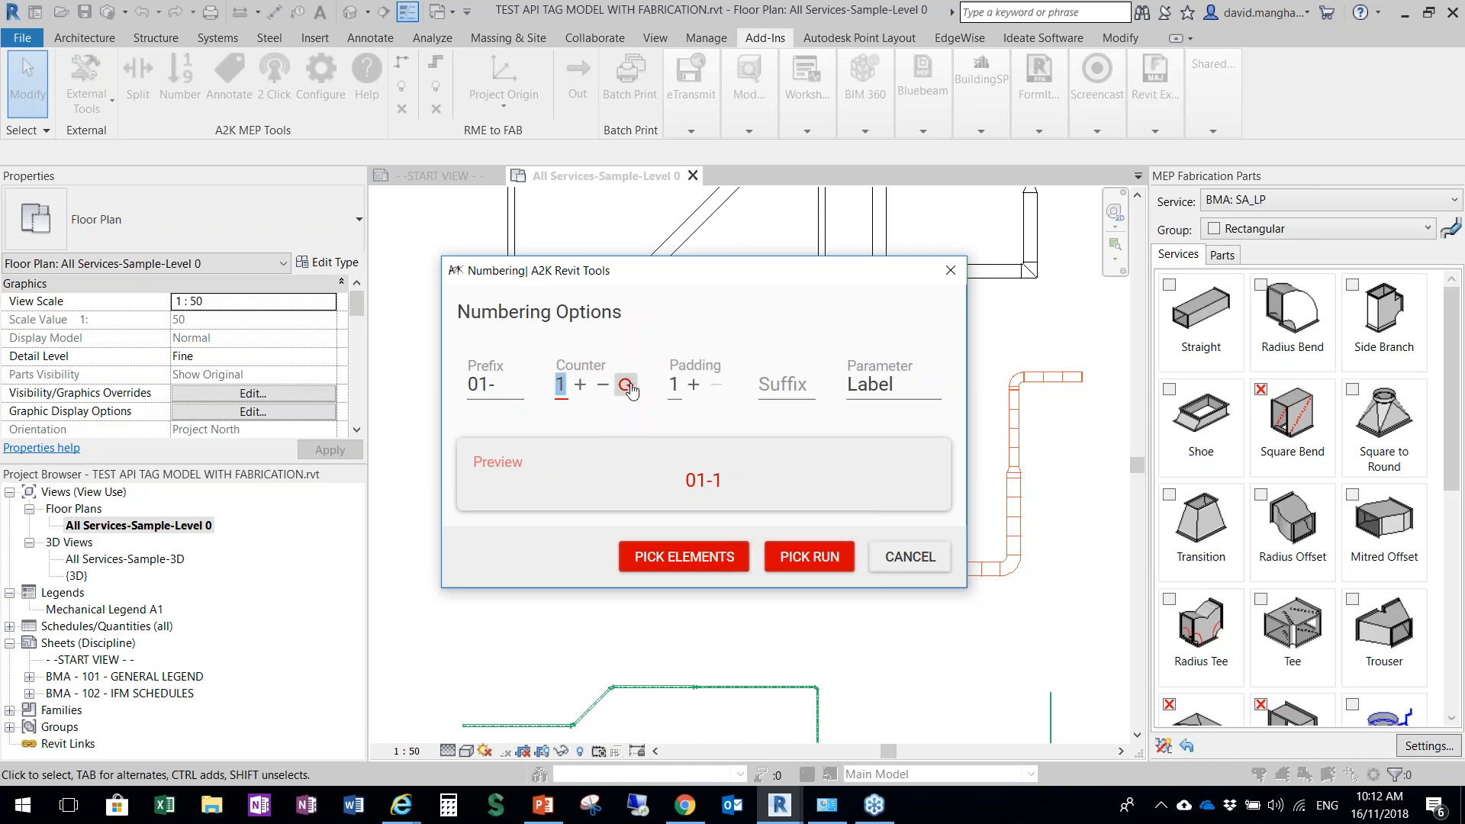
Try a number padding of 3 and higher, and settle on a padding of 2
left_click(693, 385)
left_click(693, 387)
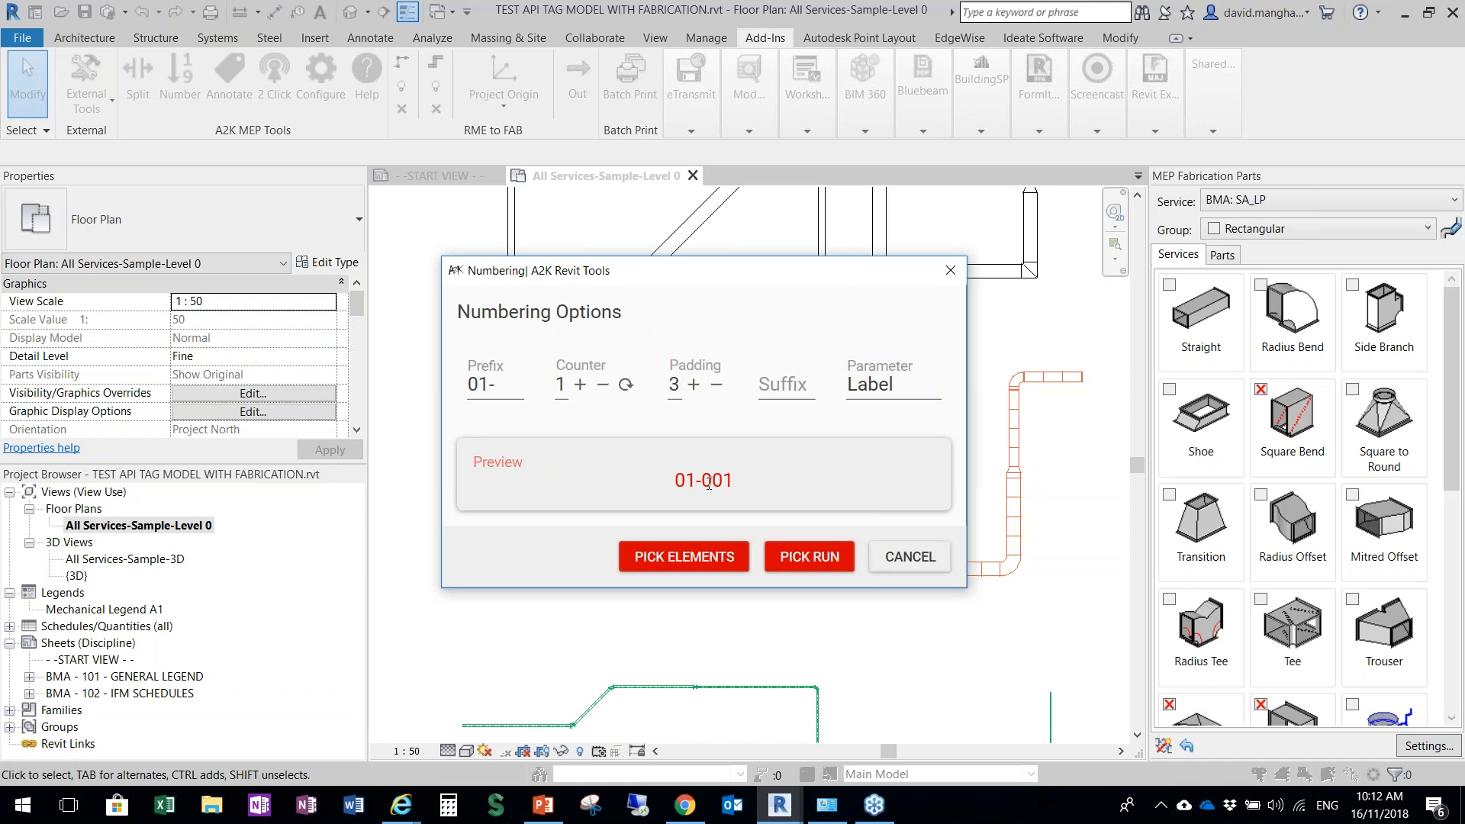
left_click(693, 387)
left_click(716, 384)
left_click(717, 384)
Try -LP as the numbering suffix and clear the suffix again
type("LP")
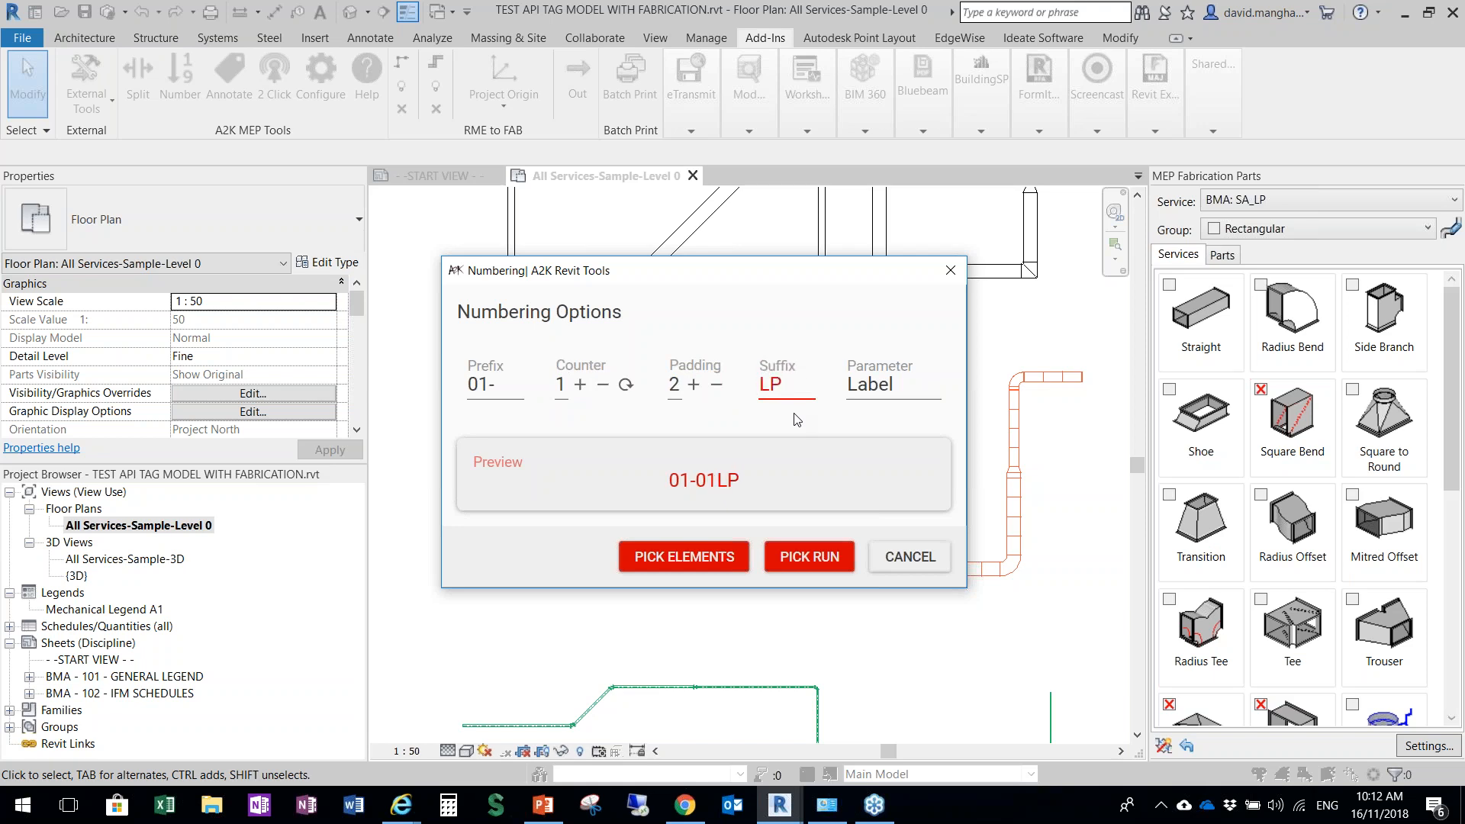
type("-")
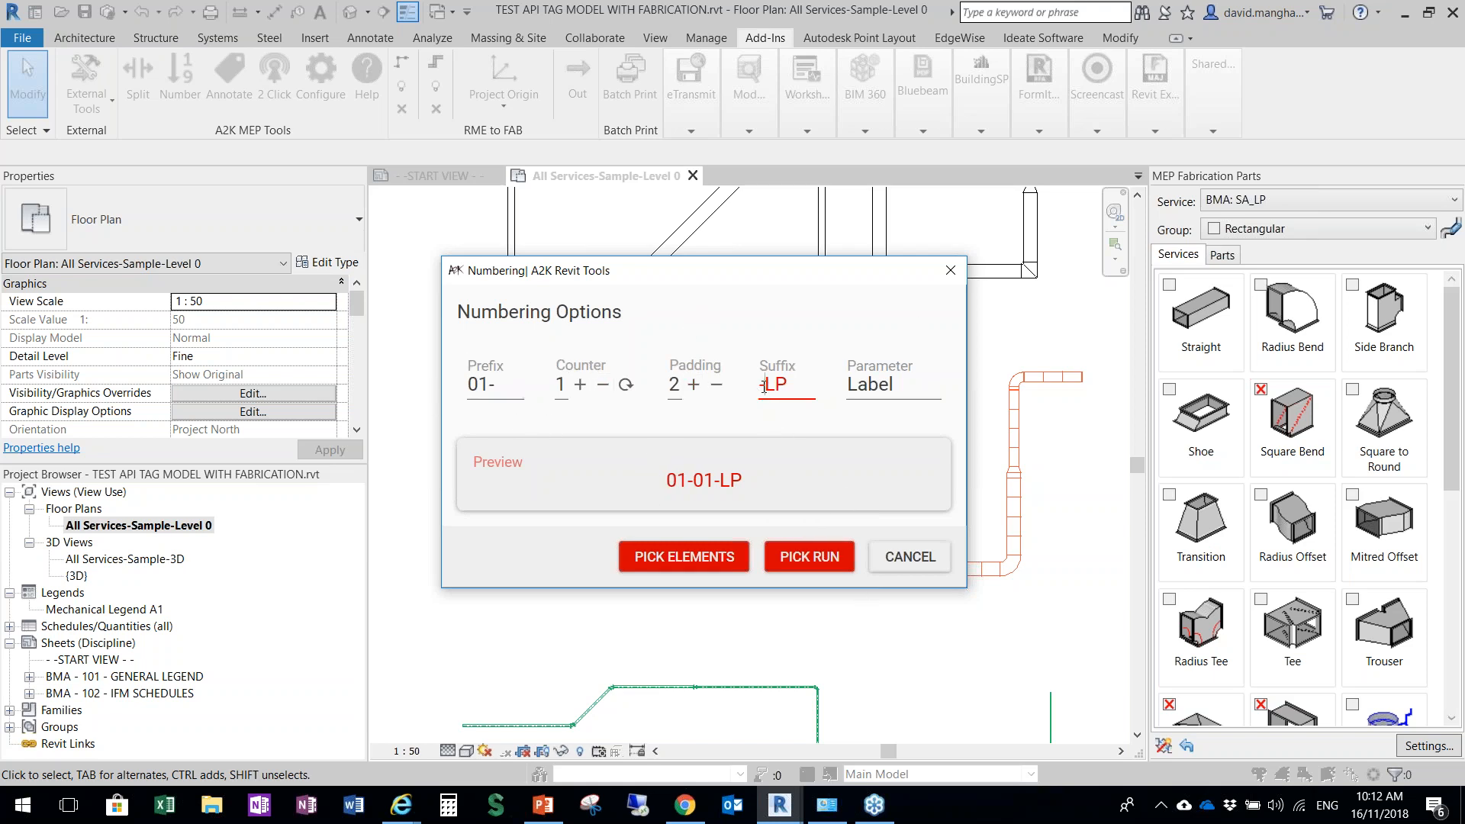
left_click_drag(787, 389, 748, 396)
key("BackSpace")
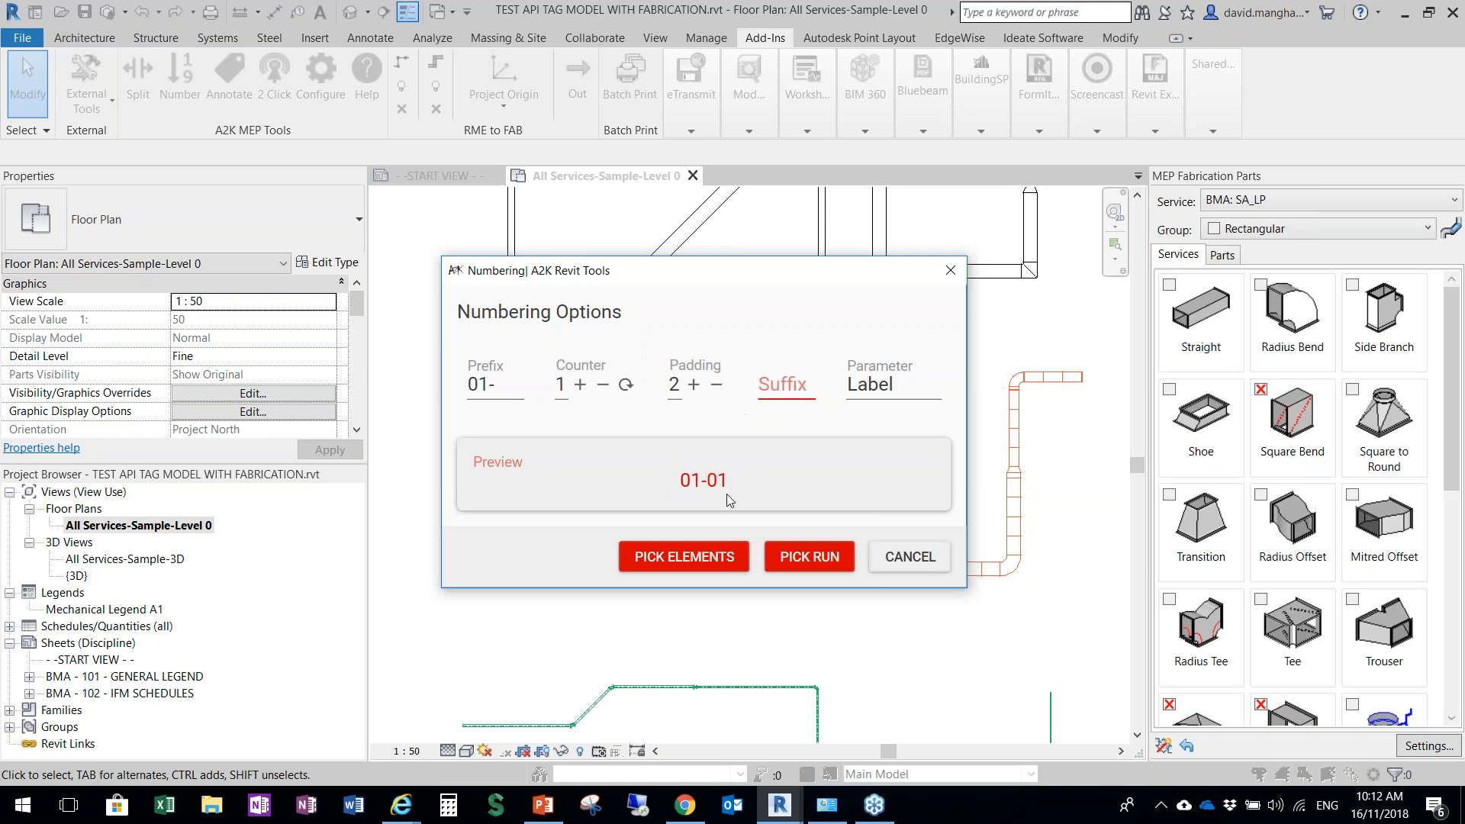
Number the main orange duct run using the pick-run option, from its left end to the upper-right end
left_click(807, 558)
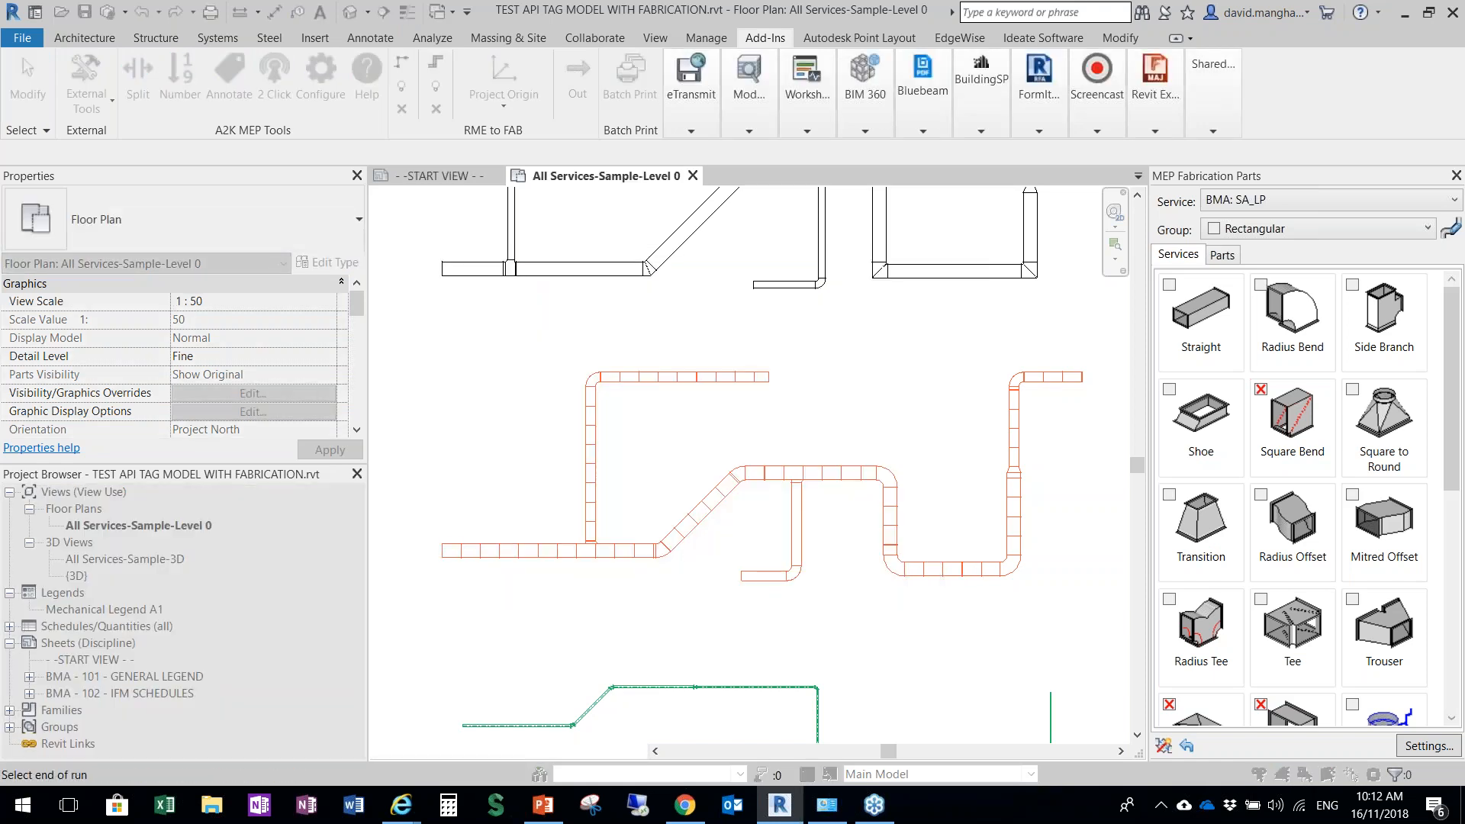
left_click(1073, 387)
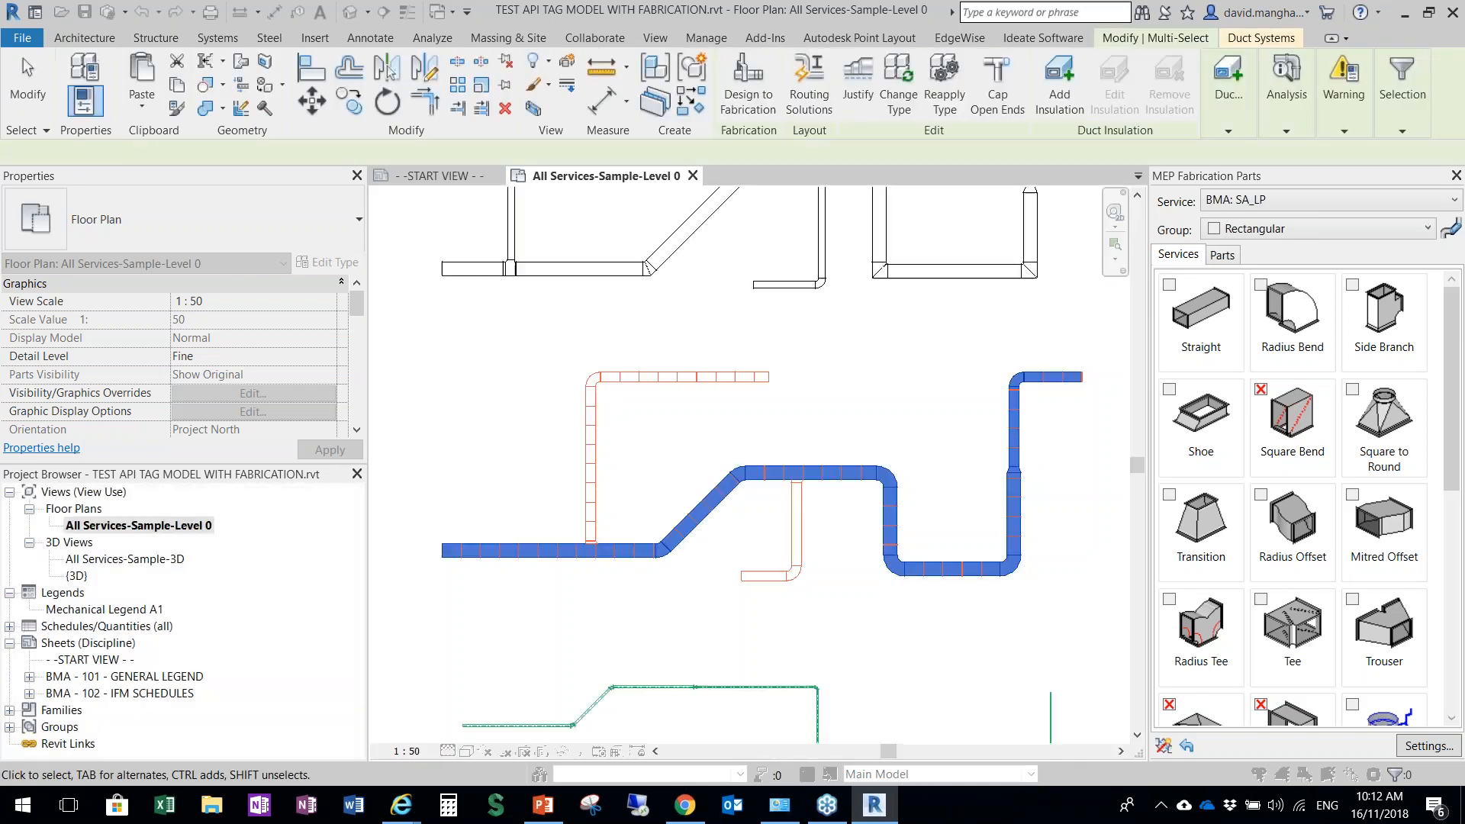
scroll(865, 539, "up", 2)
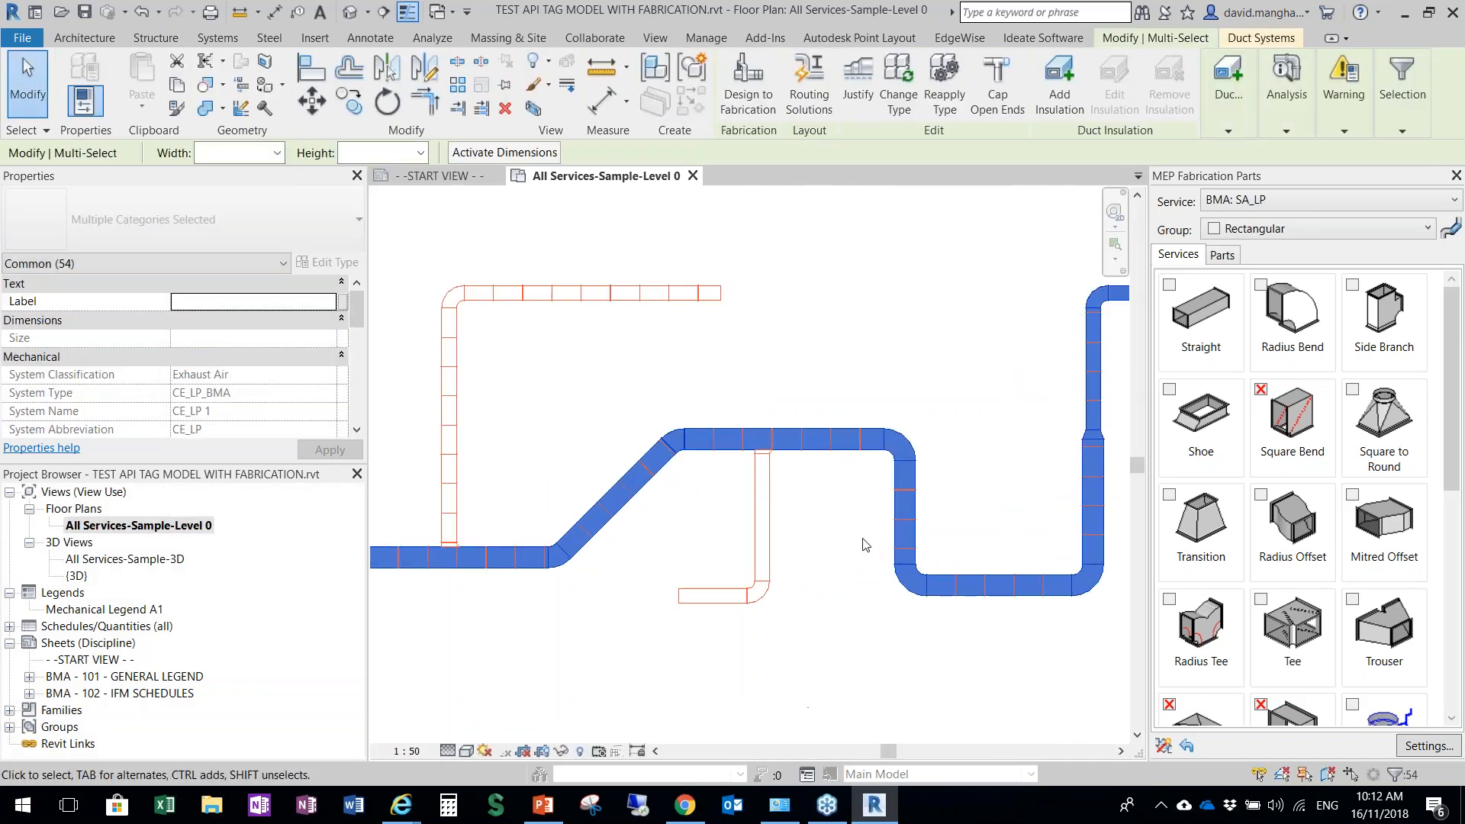
scroll(865, 545, "down", 2)
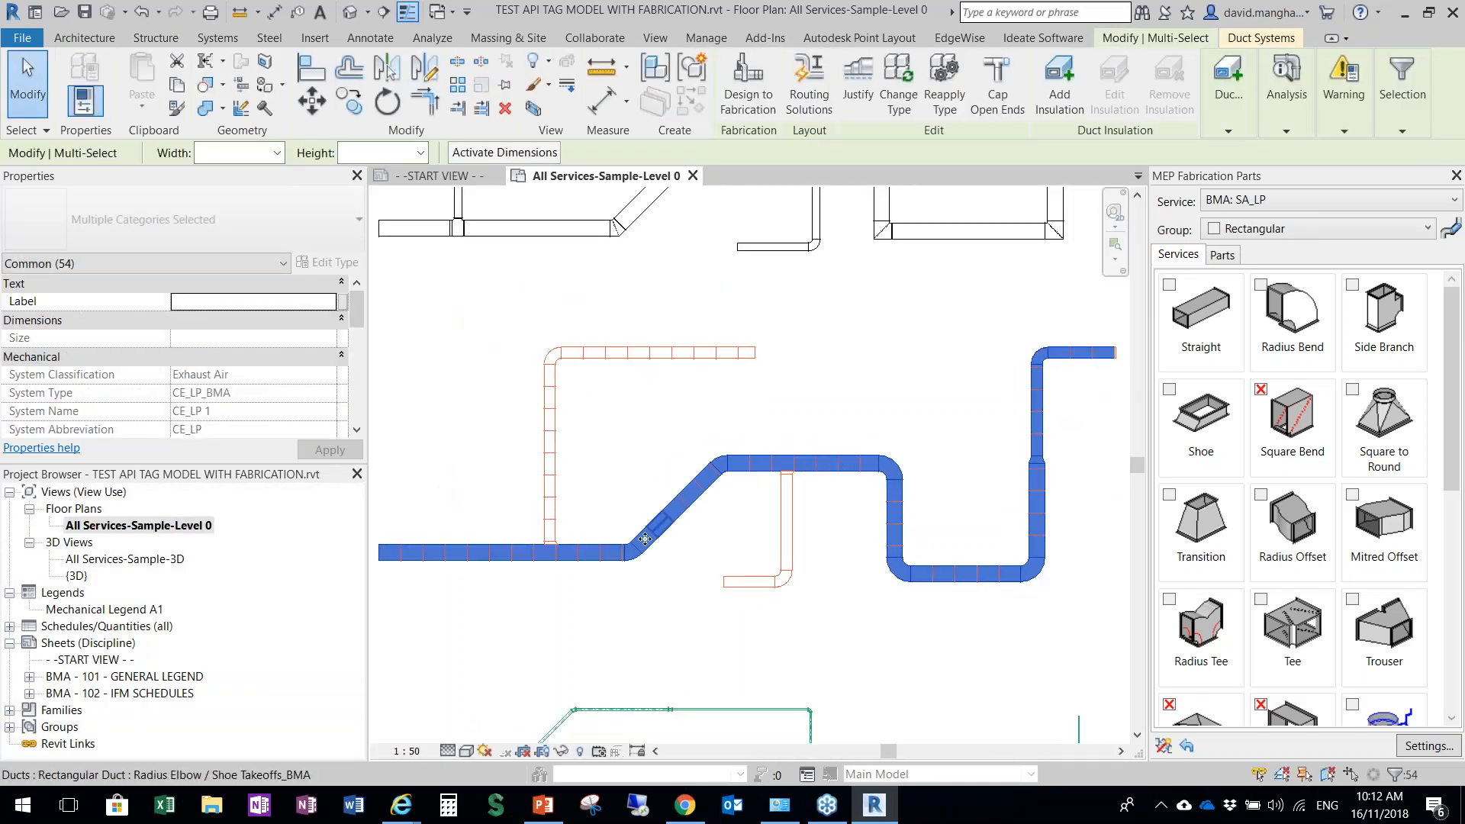
scroll(662, 596, "up", 2)
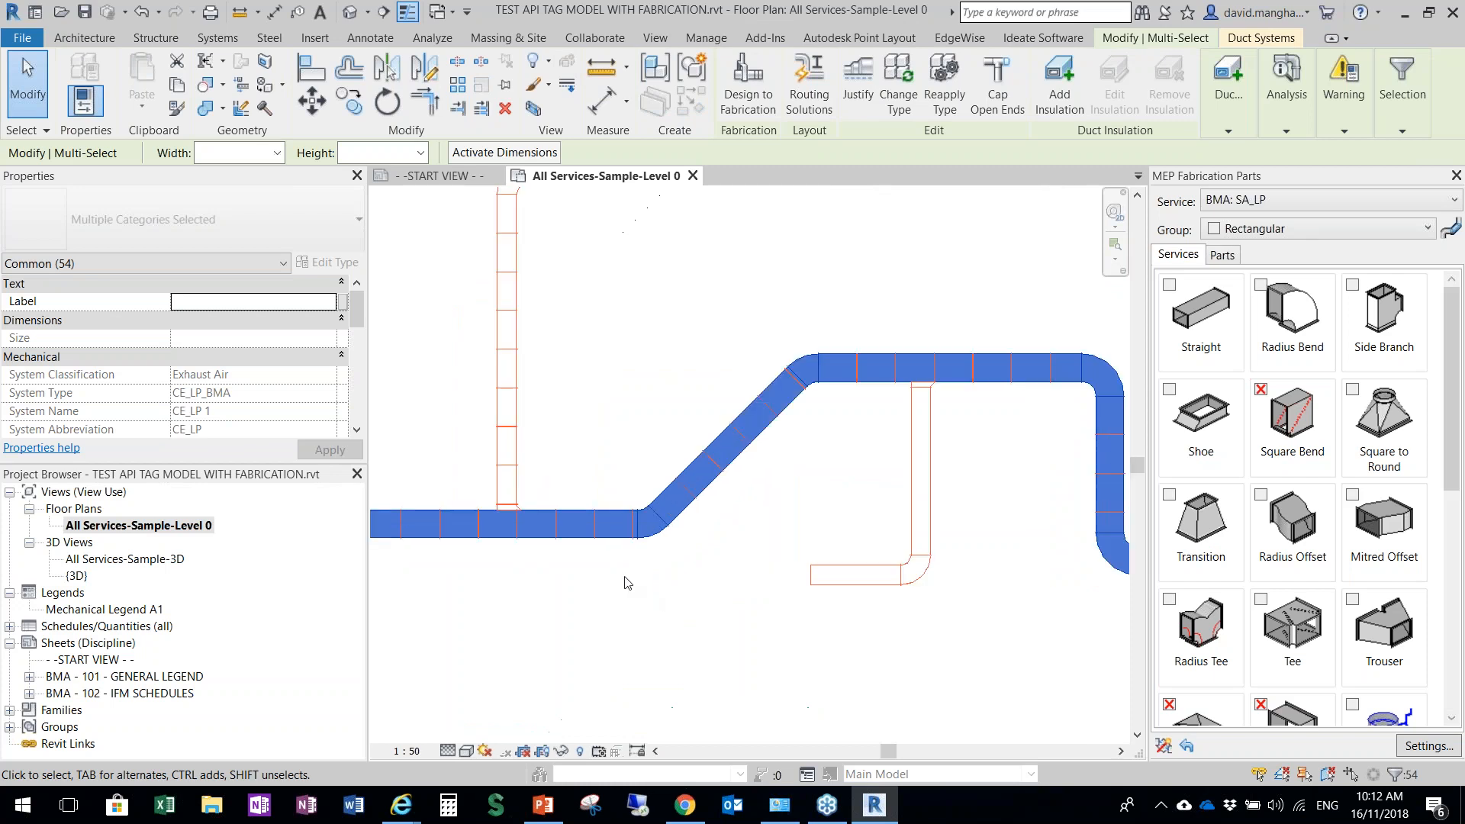
Check the Label value of a duct segment on the diagonal section of the numbered run
left_click(672, 548)
left_click(699, 470)
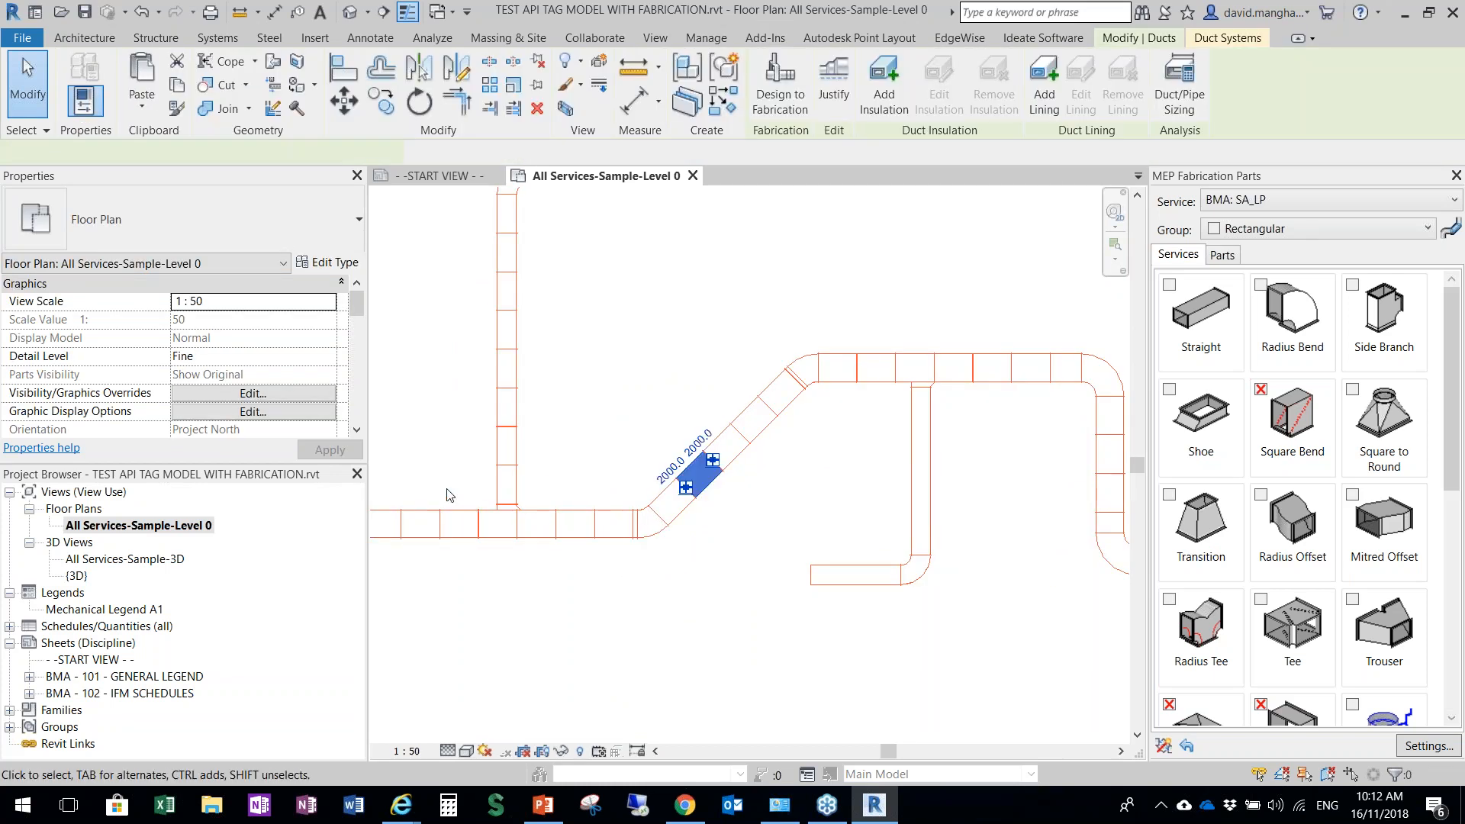
scroll(359, 425, "down", 2)
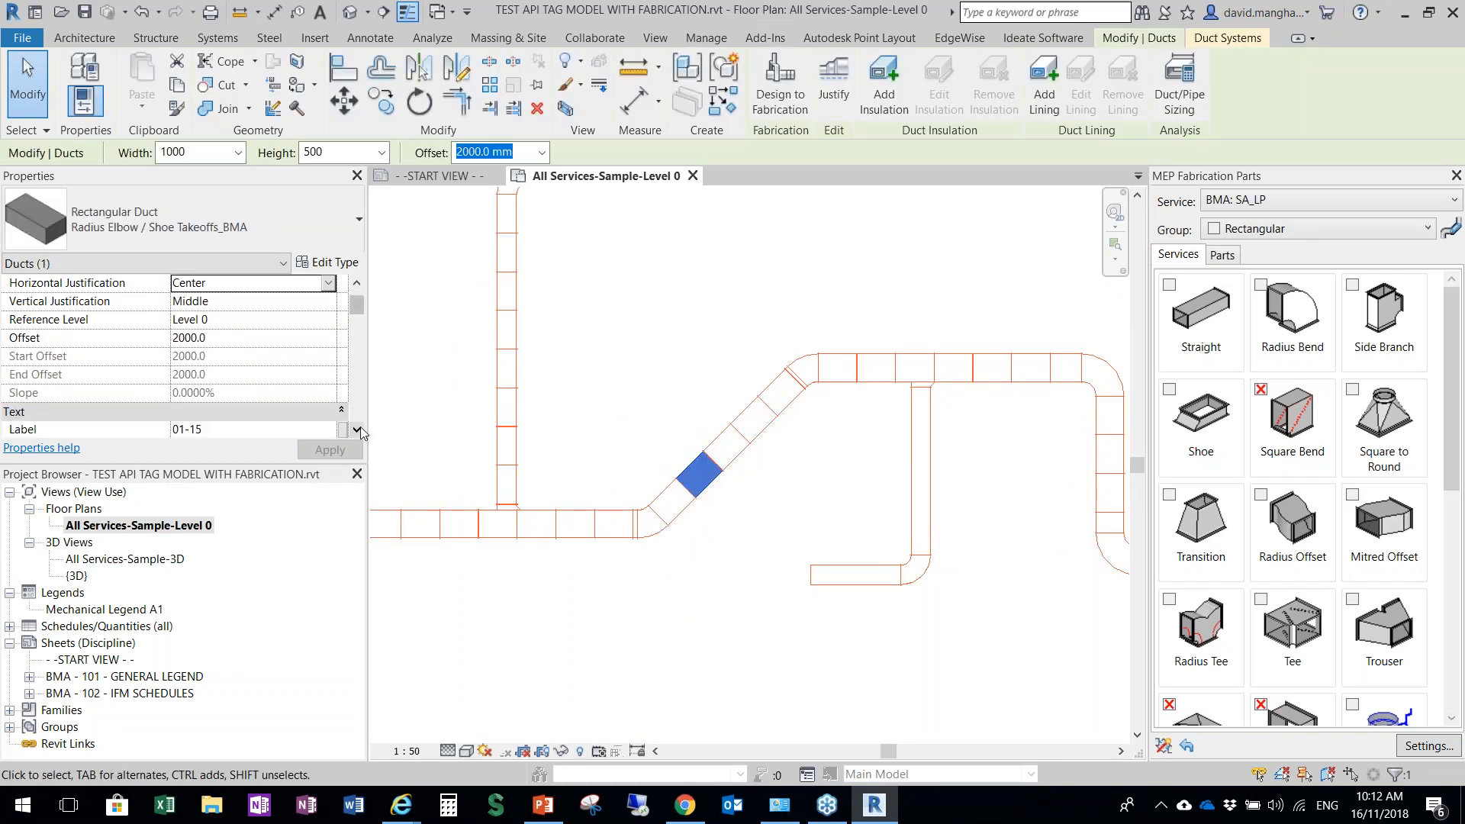
key("ctrl")
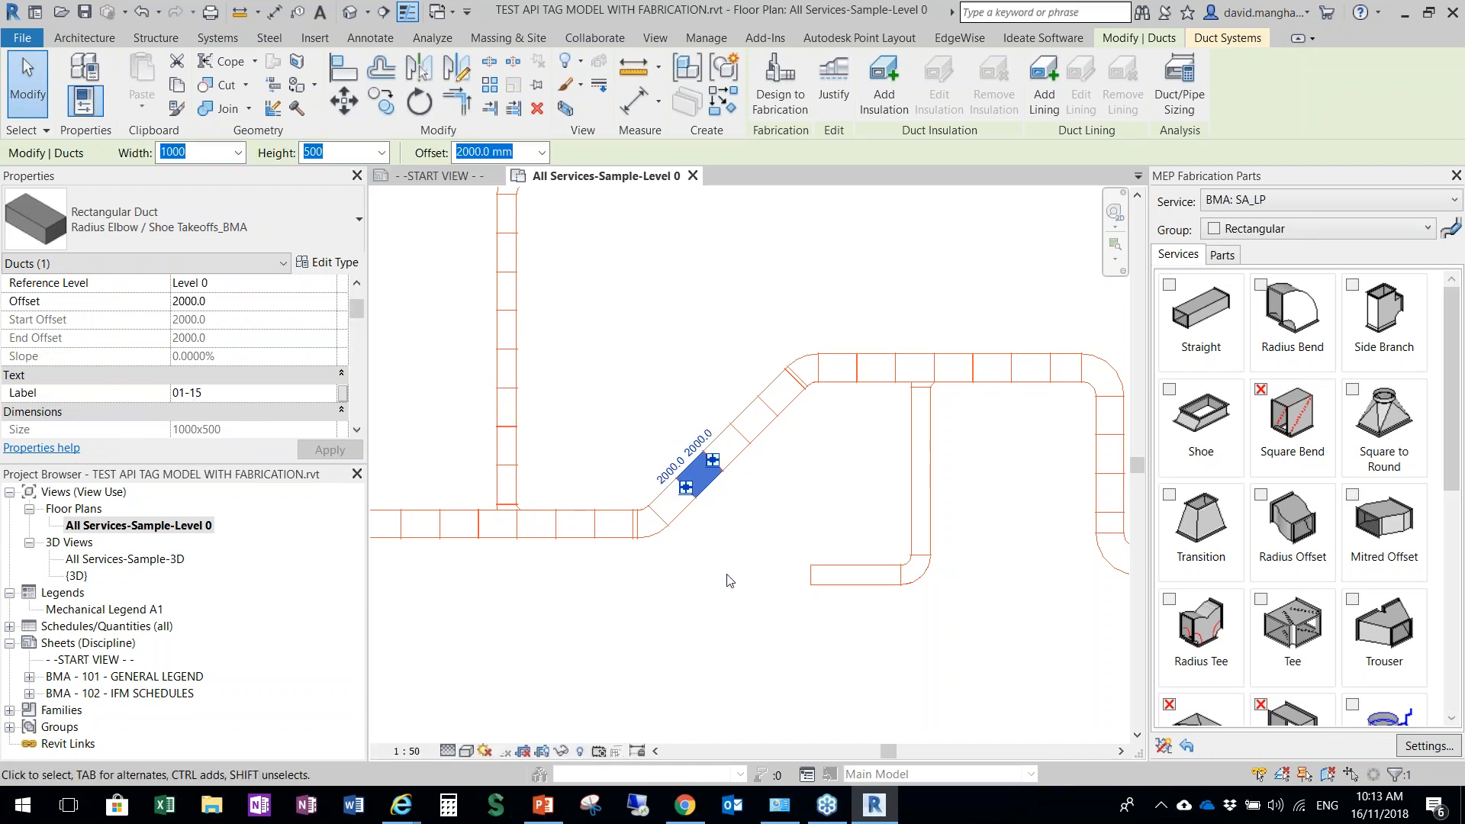
key("Escape")
Number the same main duct run into the Mark parameter with prefix 01-, counter 55 and padding 2, using the pick-run option
scroll(759, 514, "down", 3)
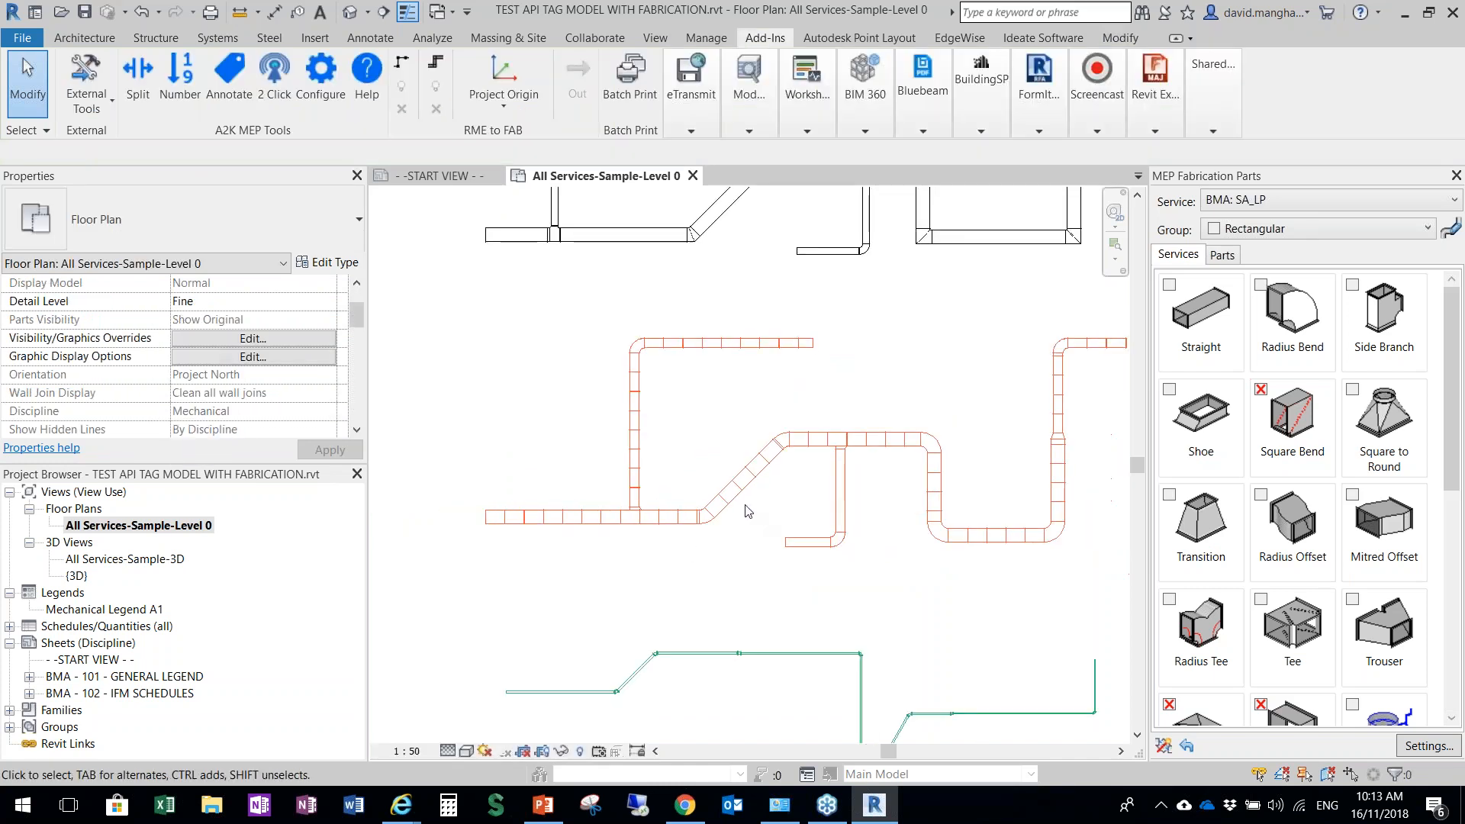
left_click(182, 92)
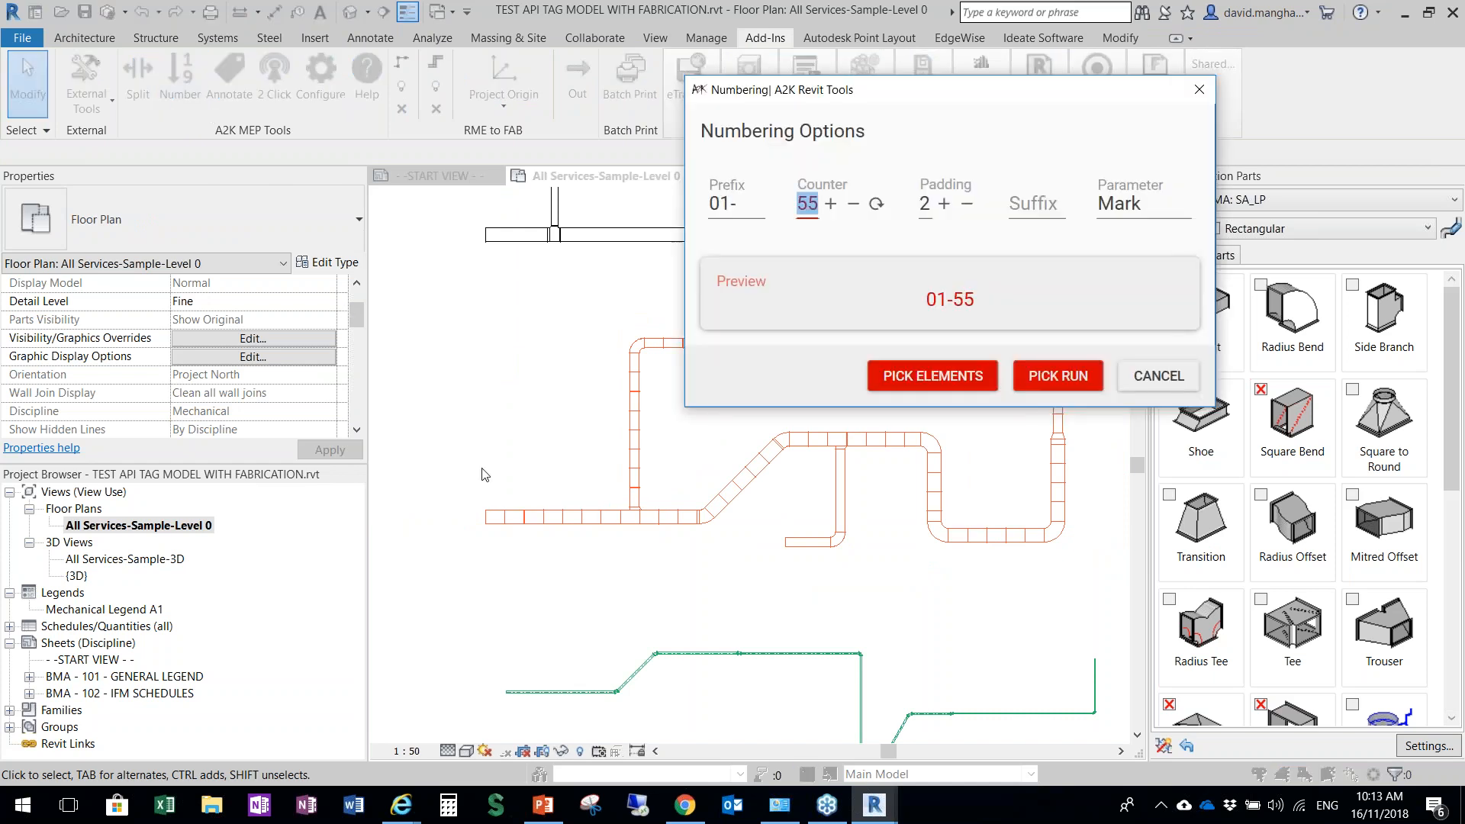
left_click(1057, 376)
left_click(489, 525)
left_click(1114, 345)
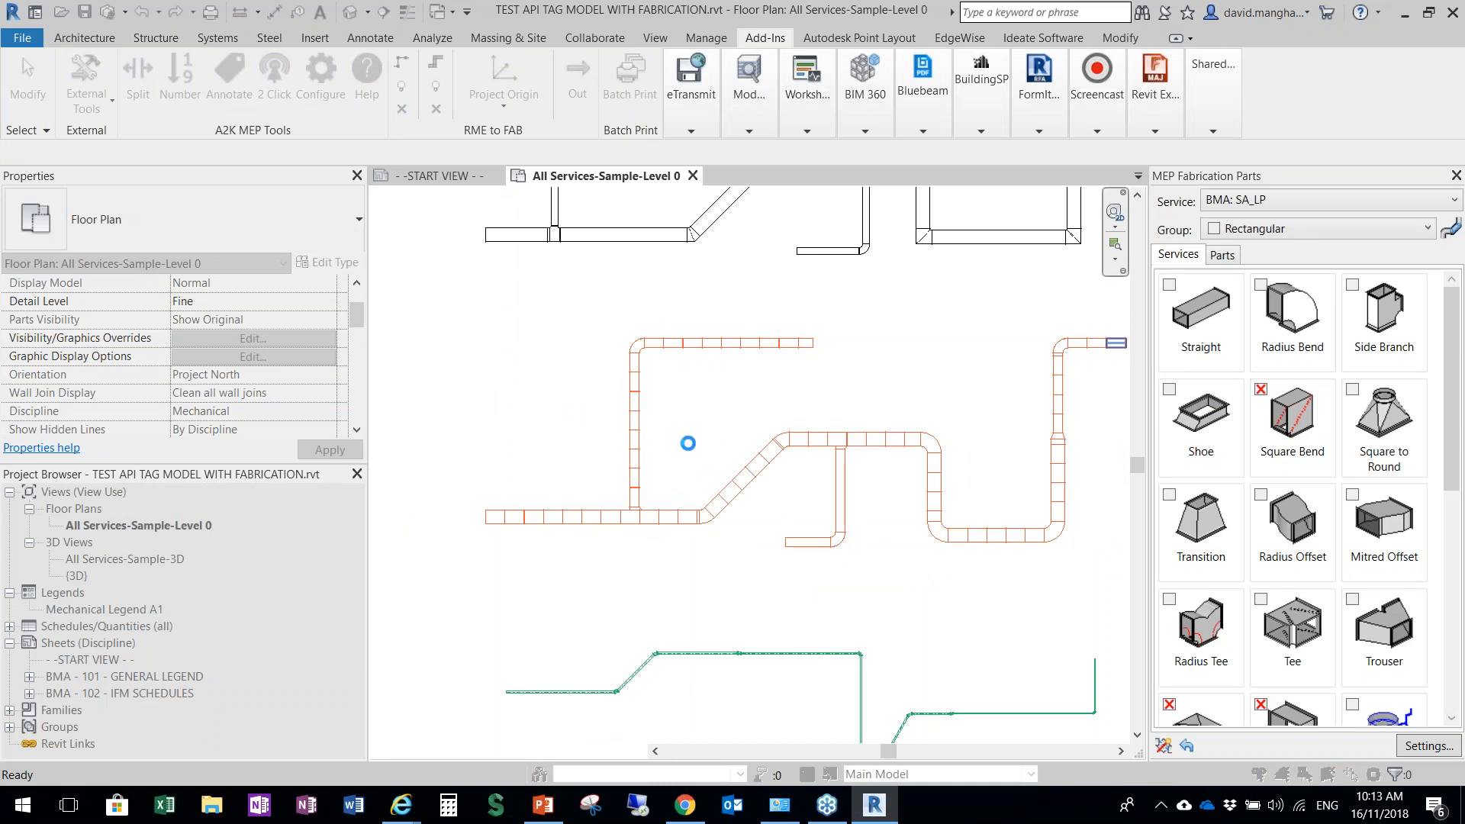
Compare the Label values of two duct segments on the diagonal section with that of the square union between segments
key("Escape")
left_click(749, 486)
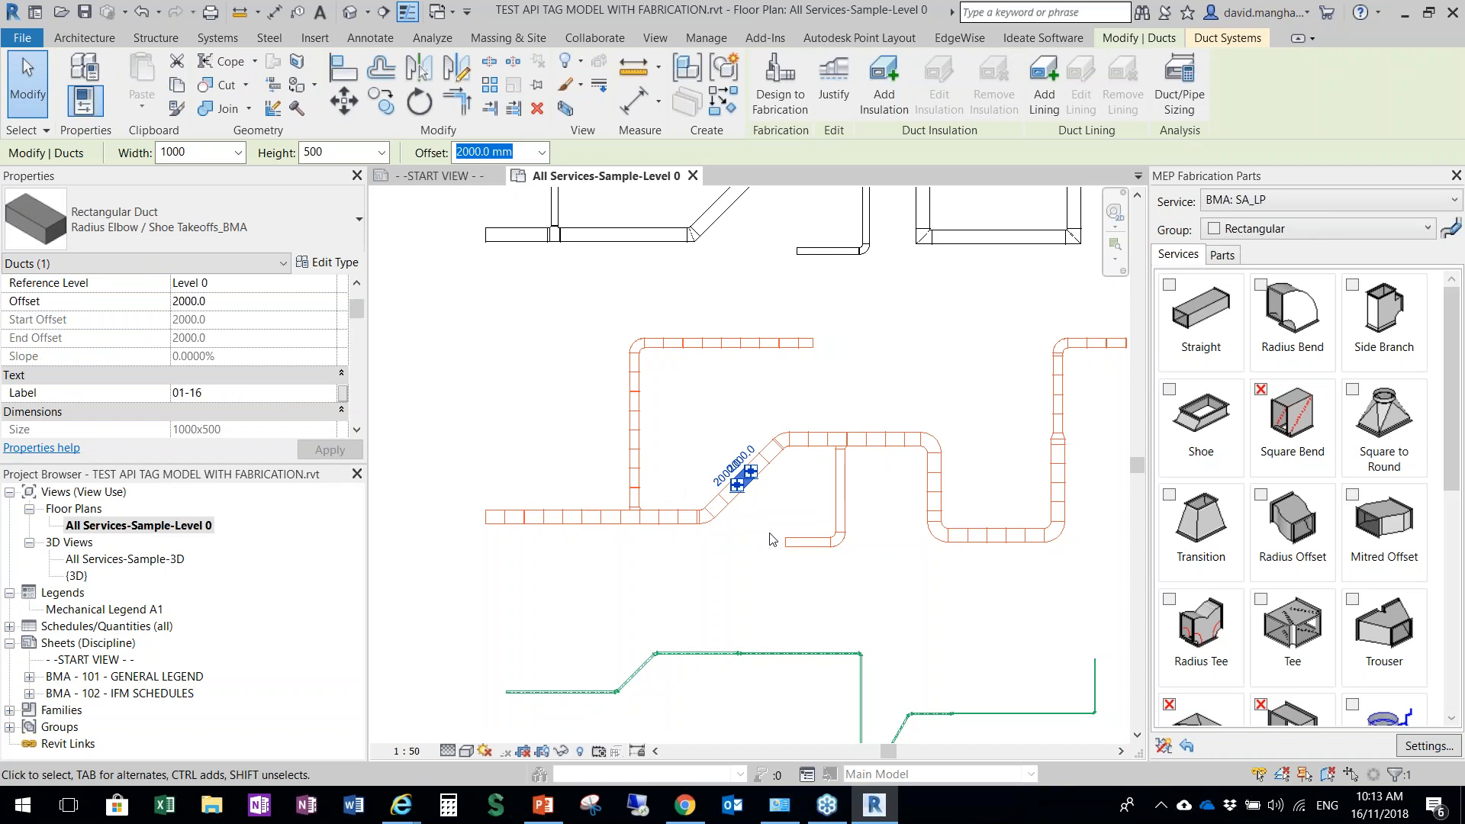
key("Escape")
left_click(736, 530)
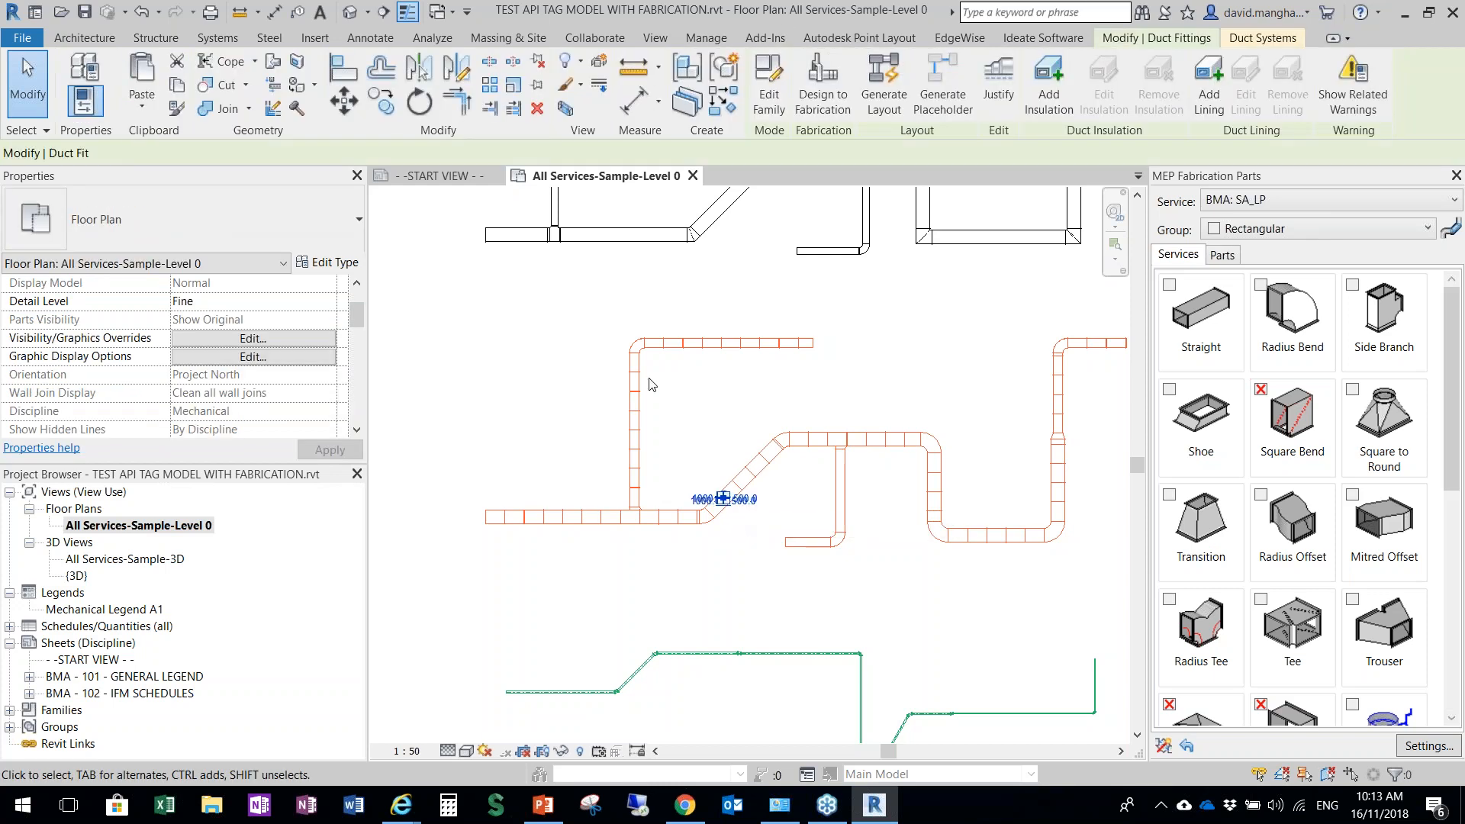
left_click(357, 429)
left_click(357, 430)
left_click(356, 429)
left_click(356, 430)
mouse_move(358, 325)
left_mouse_down()
mouse_move(363, 304)
mouse_move(360, 321)
left_mouse_up()
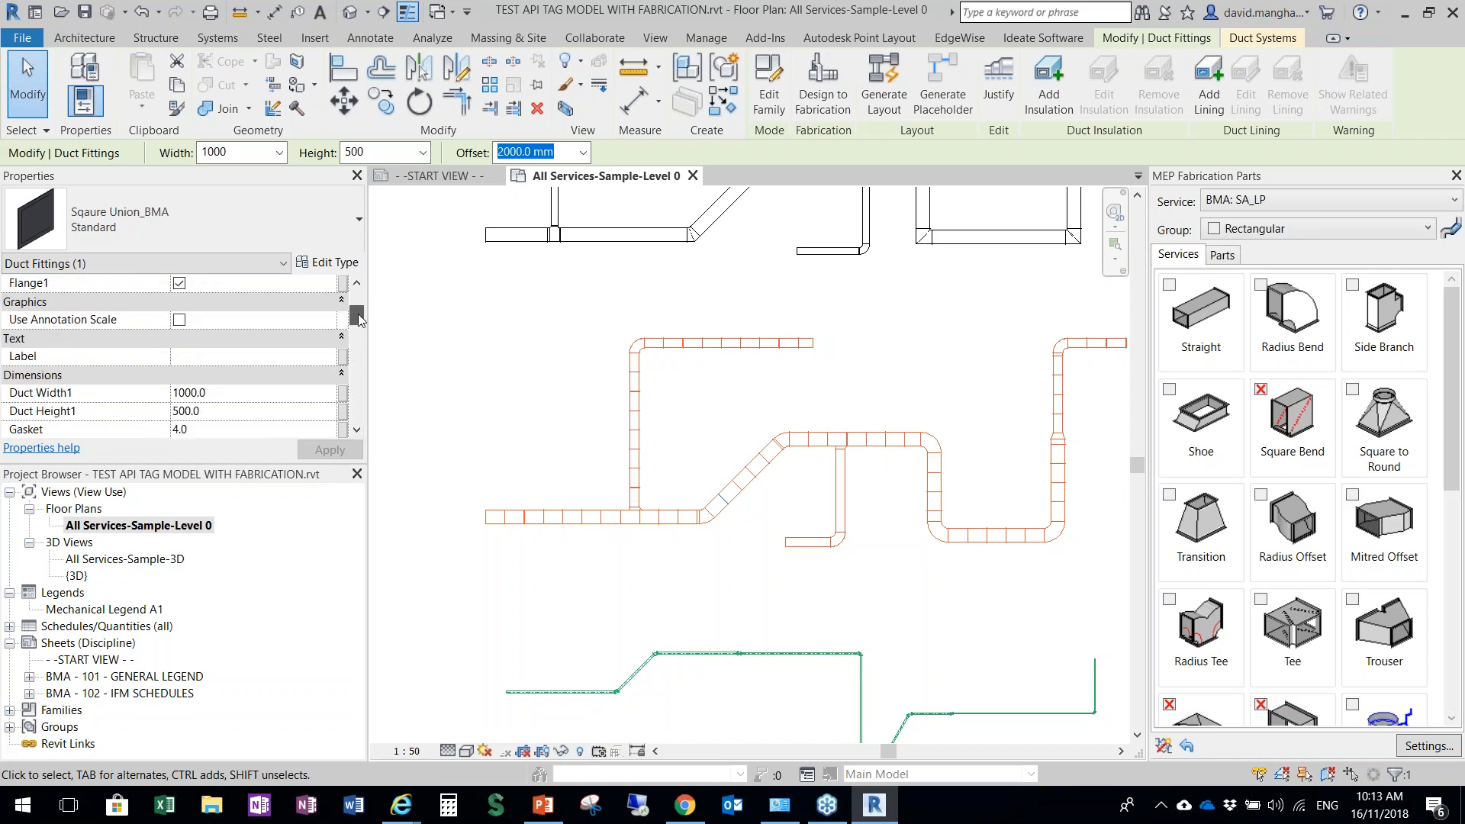
left_click(196, 357)
left_click(581, 433)
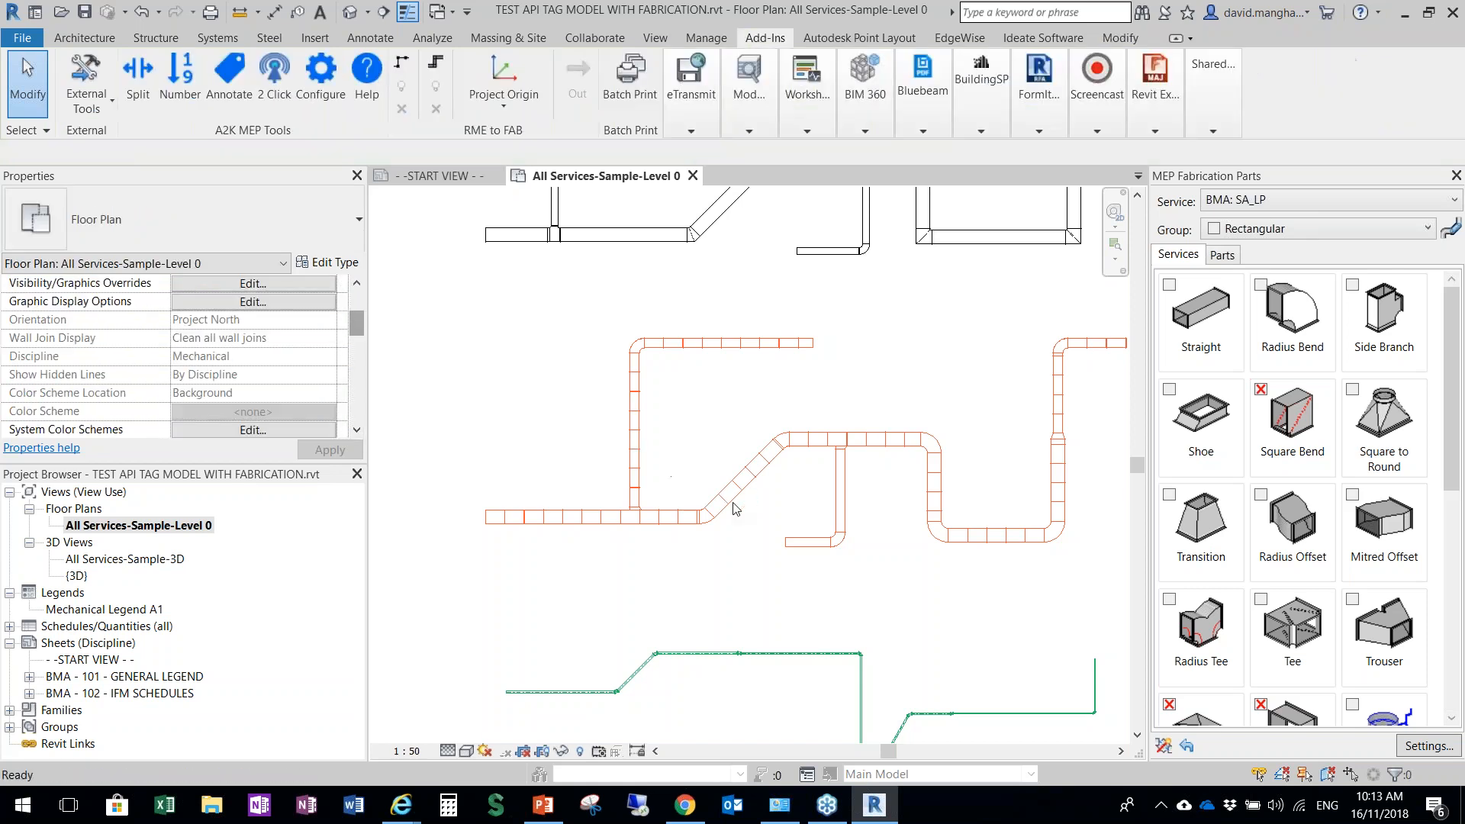
left_click(730, 506)
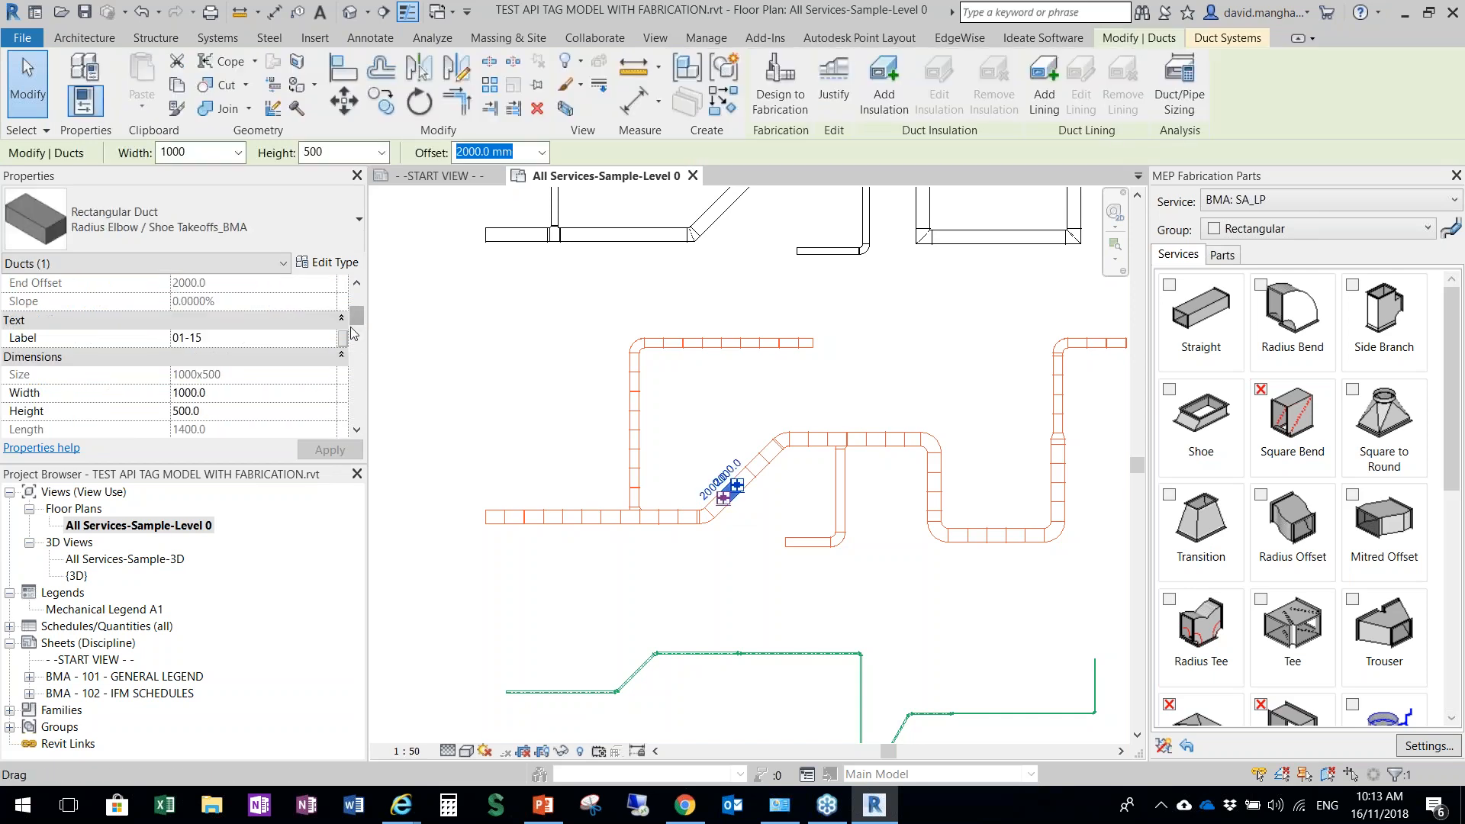
key("Escape")
Select the whole connected black fabrication ductwork network and apply Optimize Lengths to its straights
scroll(763, 475, "down", 3)
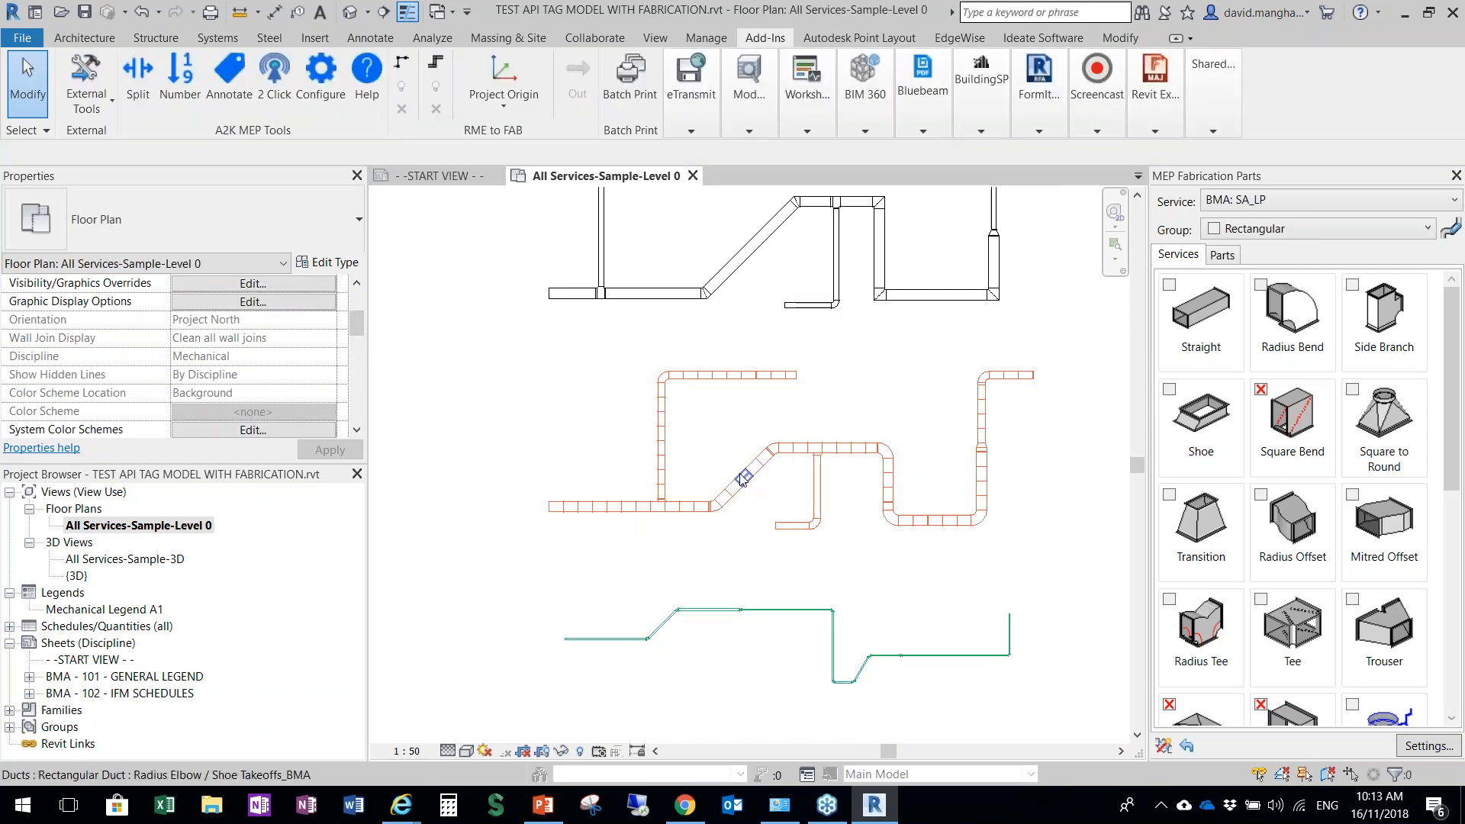
scroll(795, 480, "up", 2)
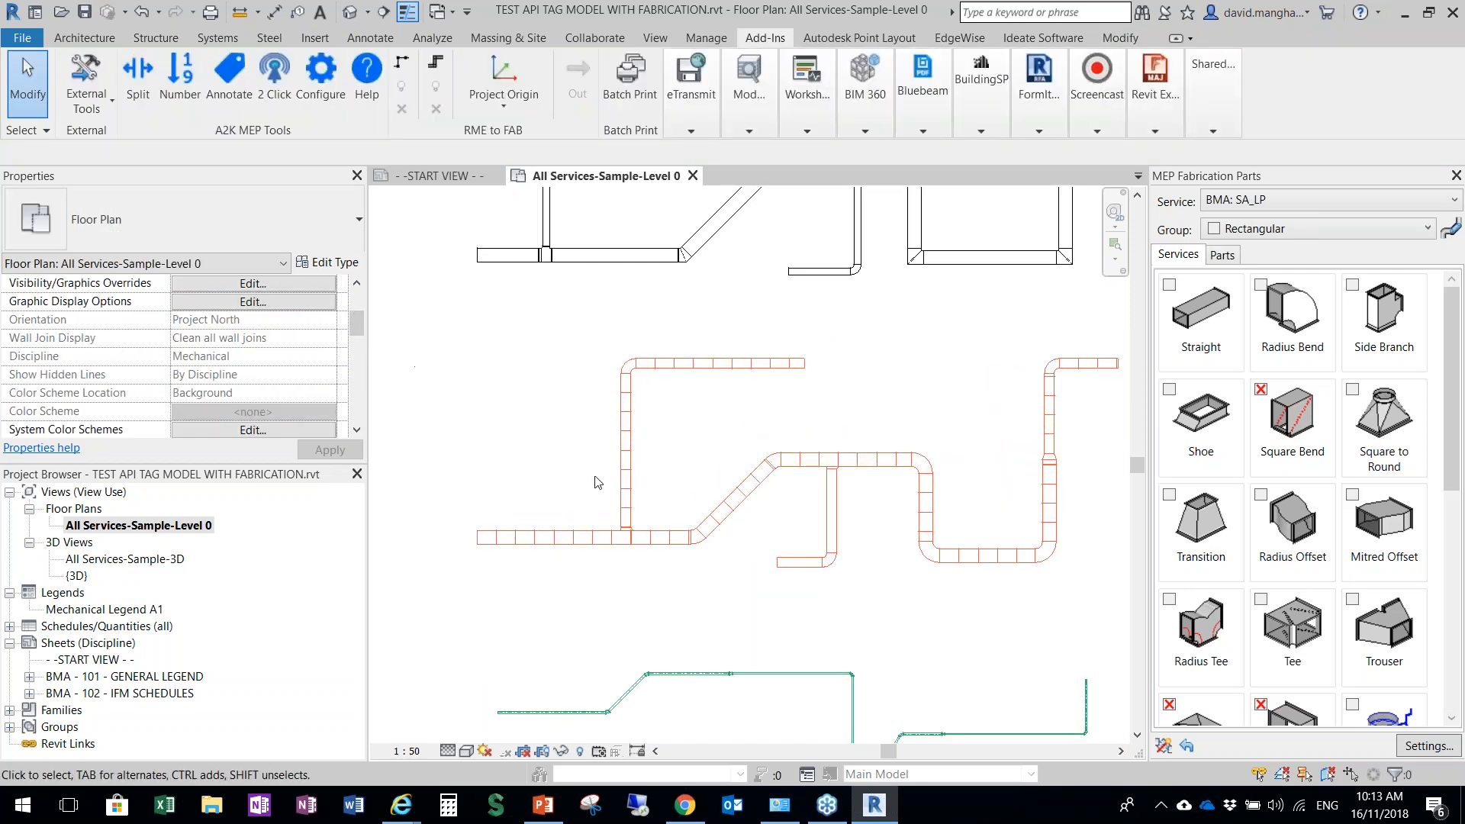
middle_click_drag(640, 457, 612, 513)
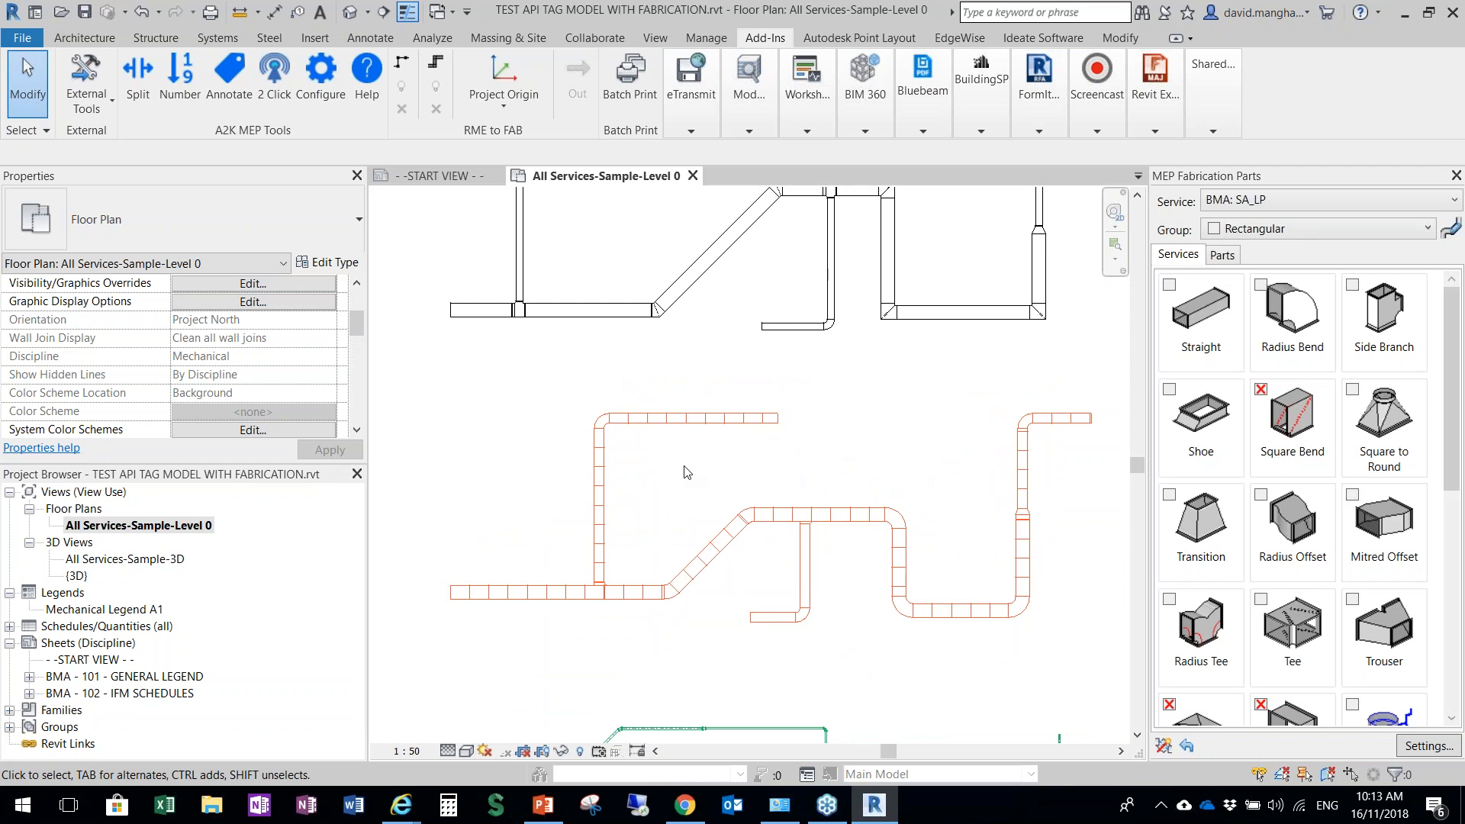
scroll(687, 482, "down", 2)
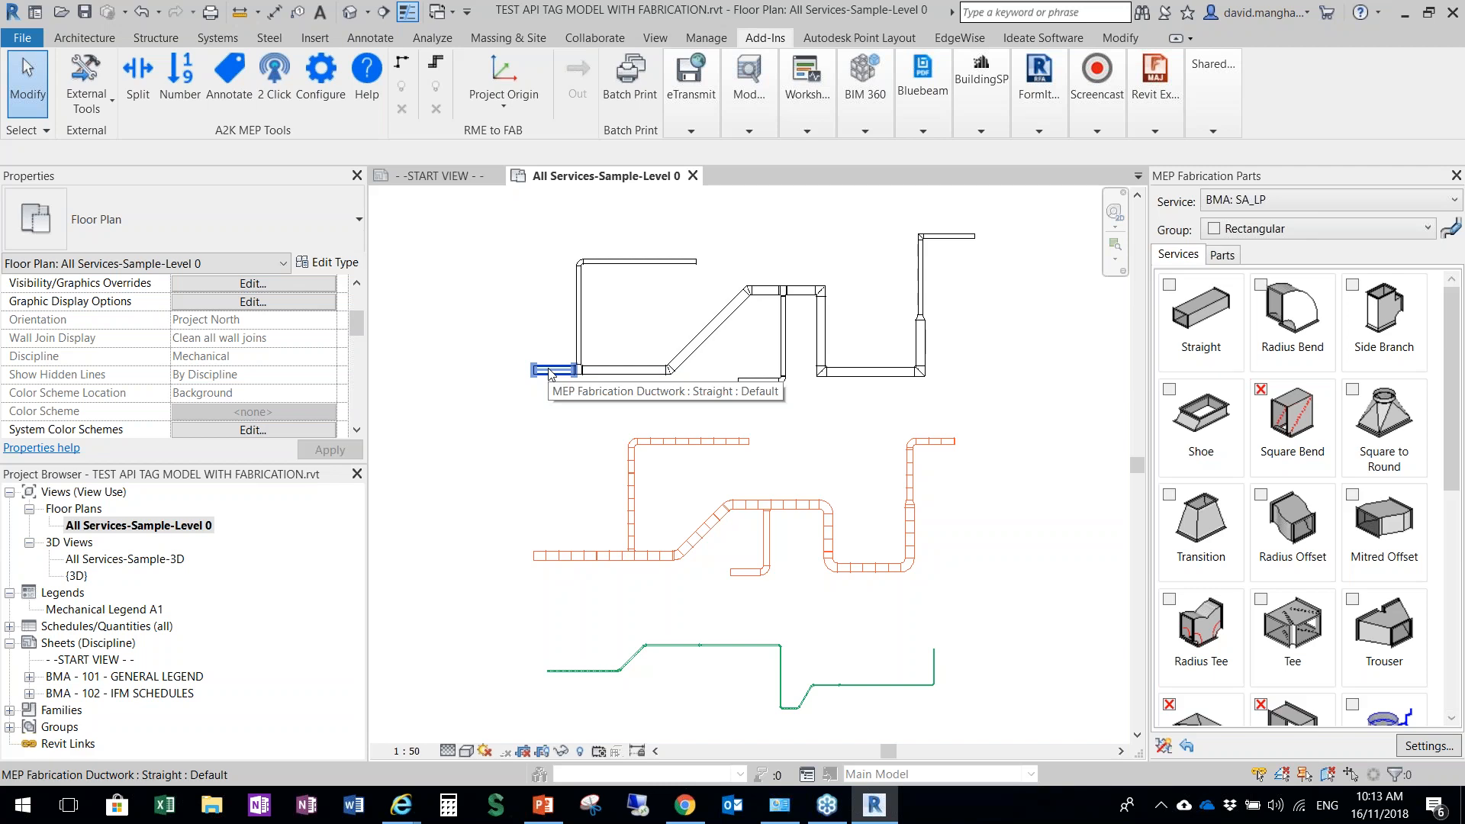
key("Tab")
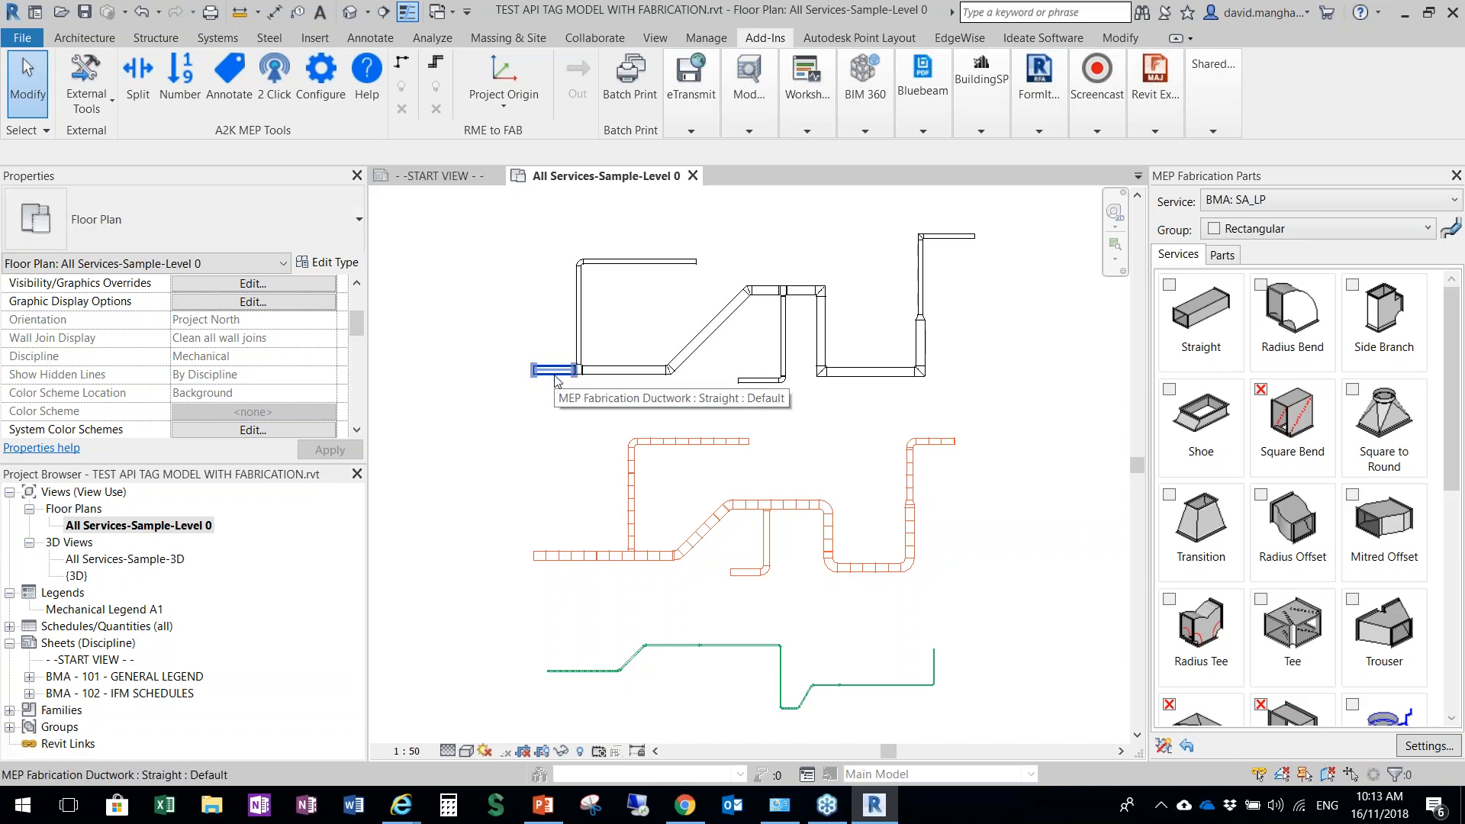
key("Tab")
key("Tab")
left_click(555, 380)
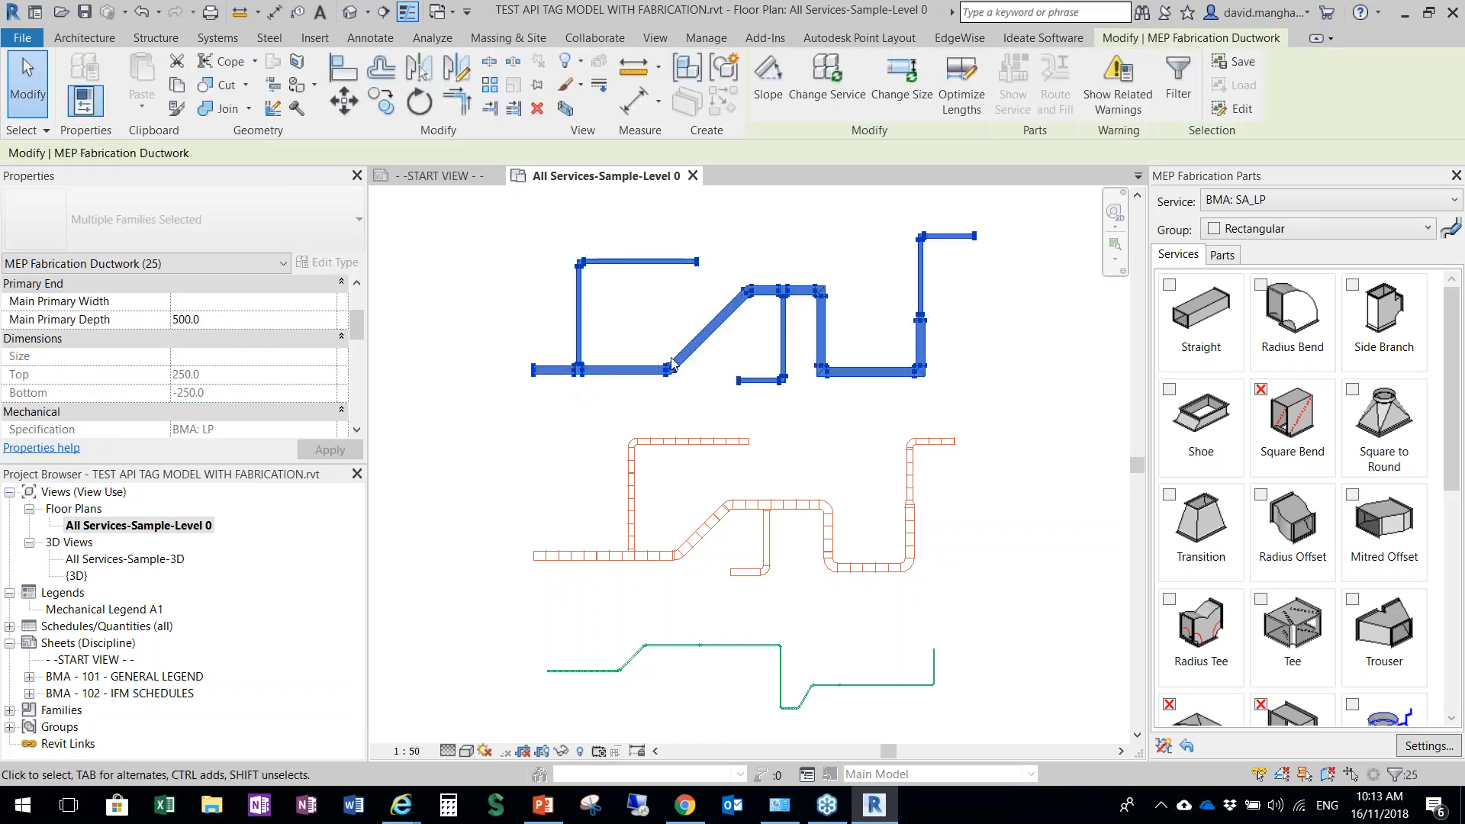
left_click(962, 84)
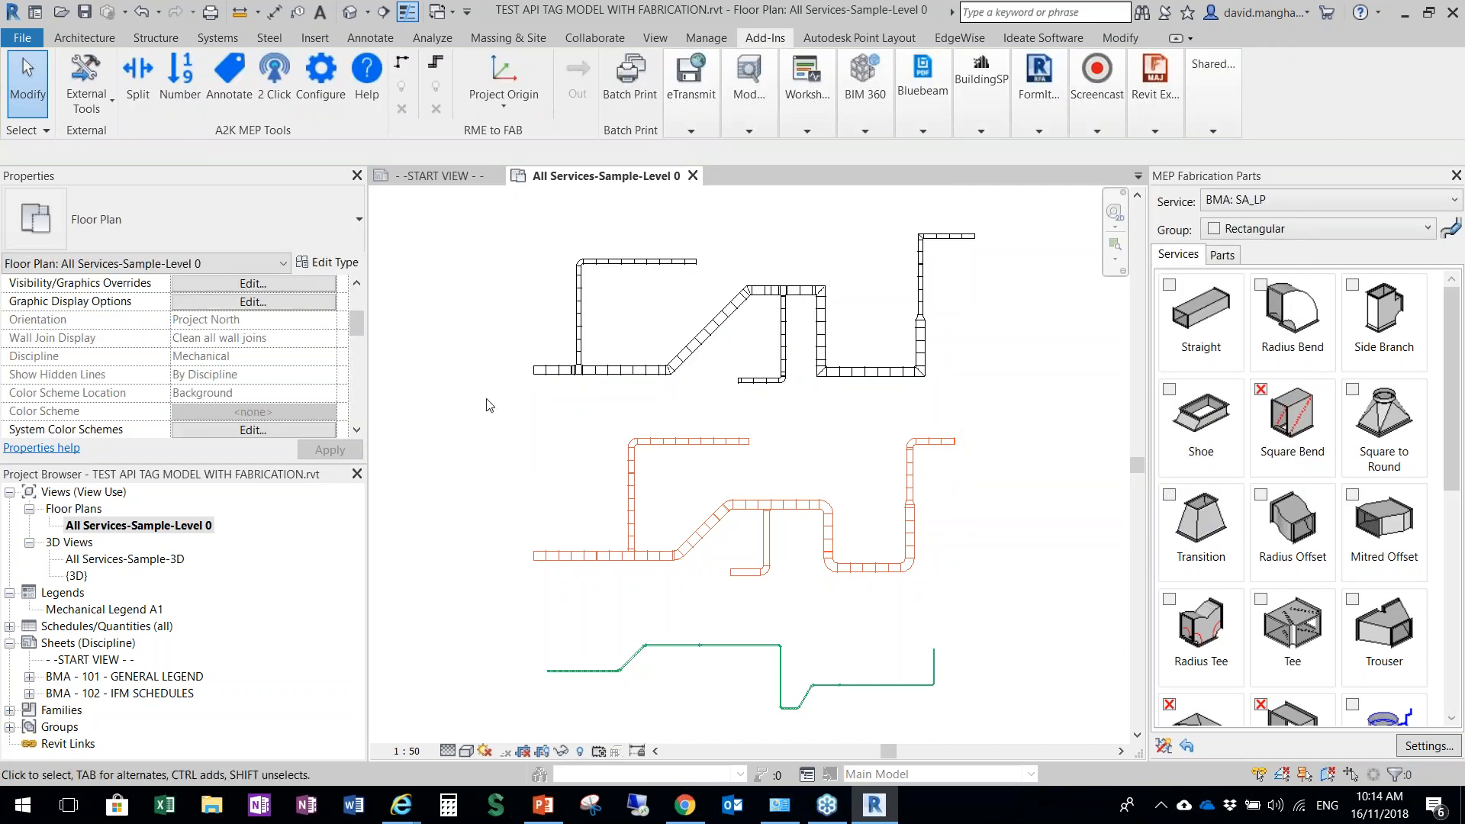
Examine how the straights of the black fabrication ductwork are divided along the main run and its branches
scroll(640, 360, "up", 6)
scroll(815, 469, "up", 3)
scroll(814, 470, "down", 5)
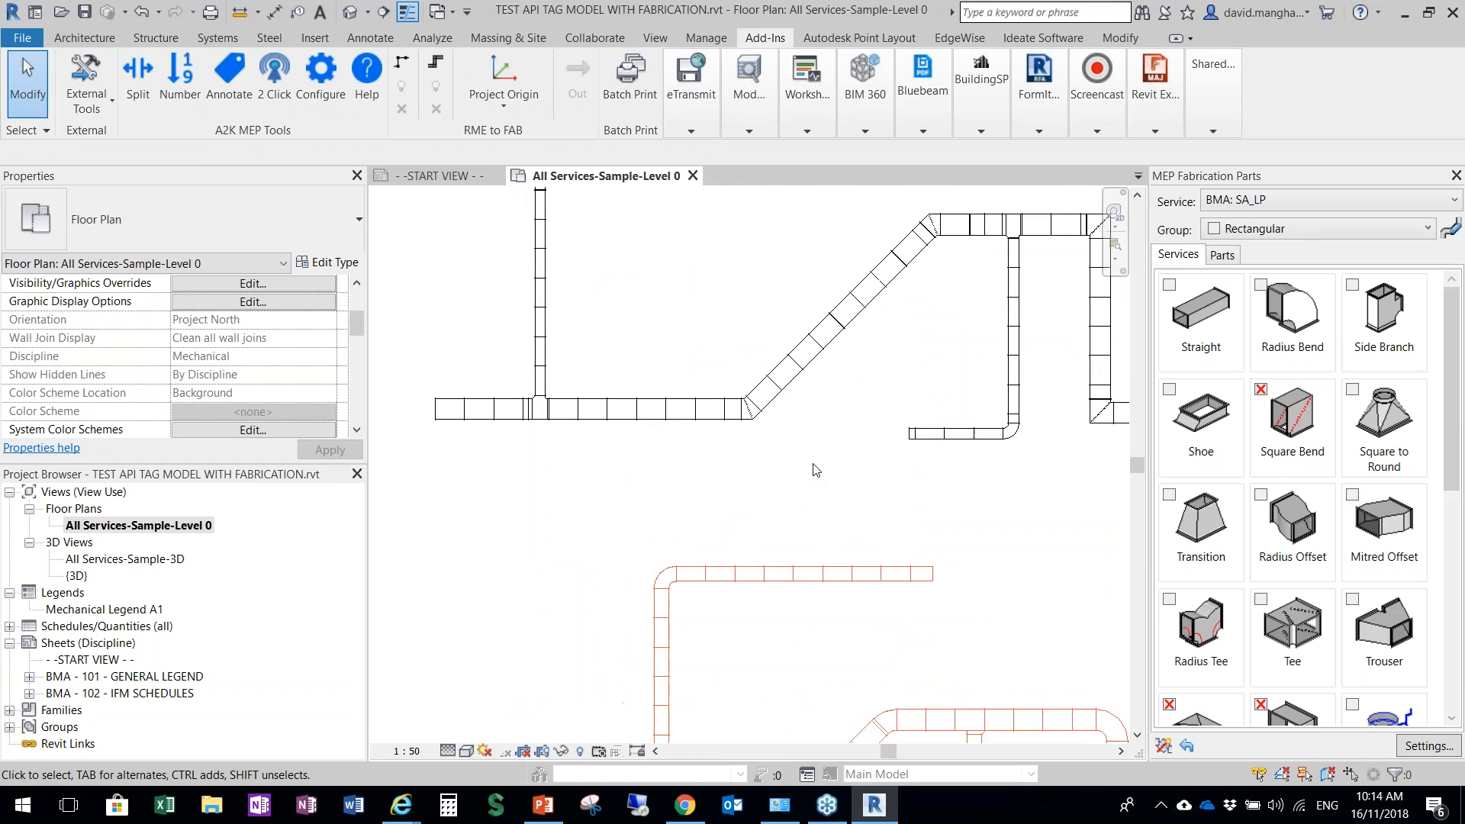
scroll(527, 425, "up", 3)
scroll(577, 428, "down", 4)
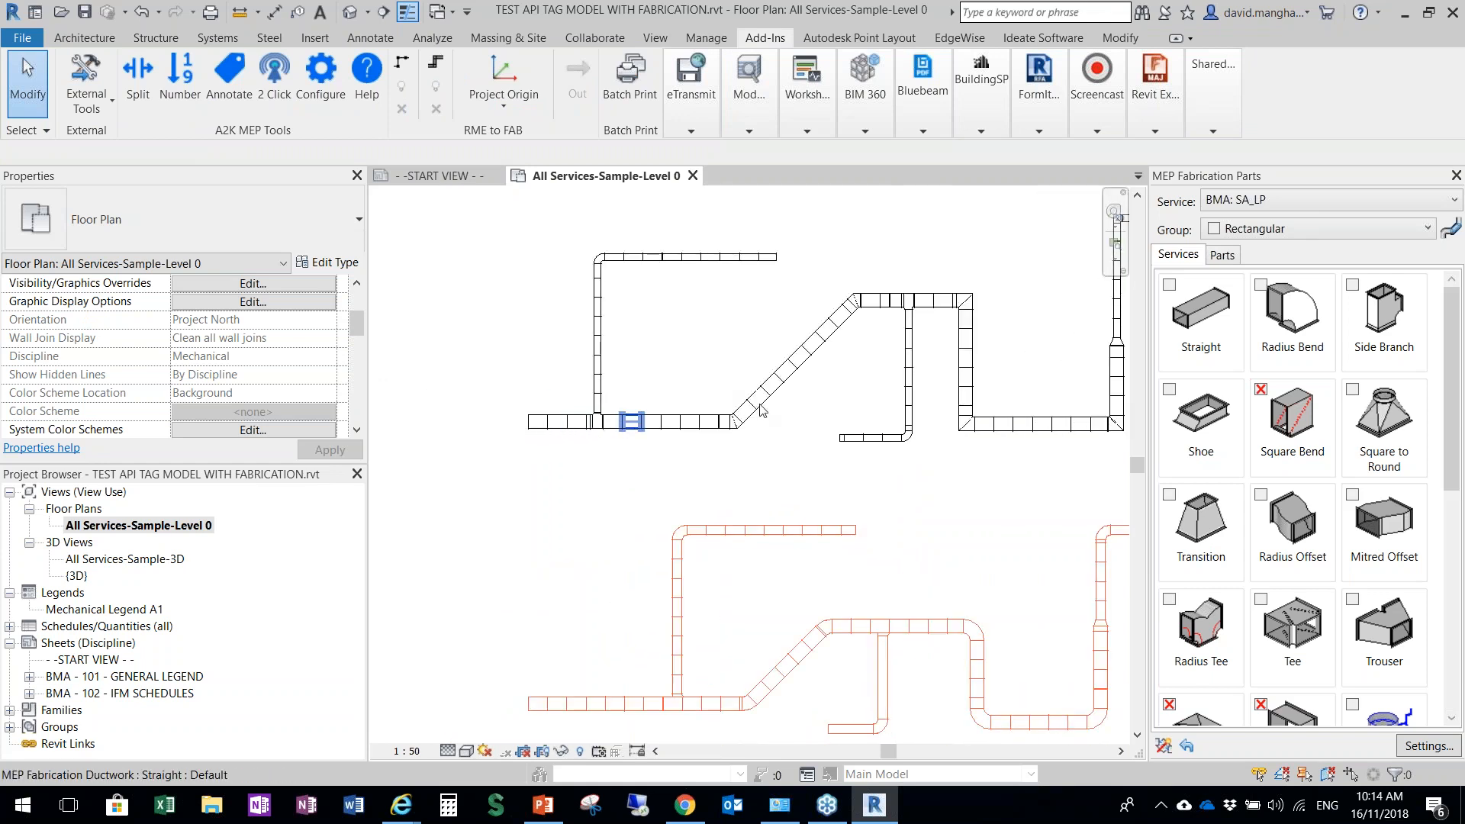
scroll(811, 388, "up", 3)
scroll(812, 389, "down", 3)
middle_click_drag(999, 440, 915, 470)
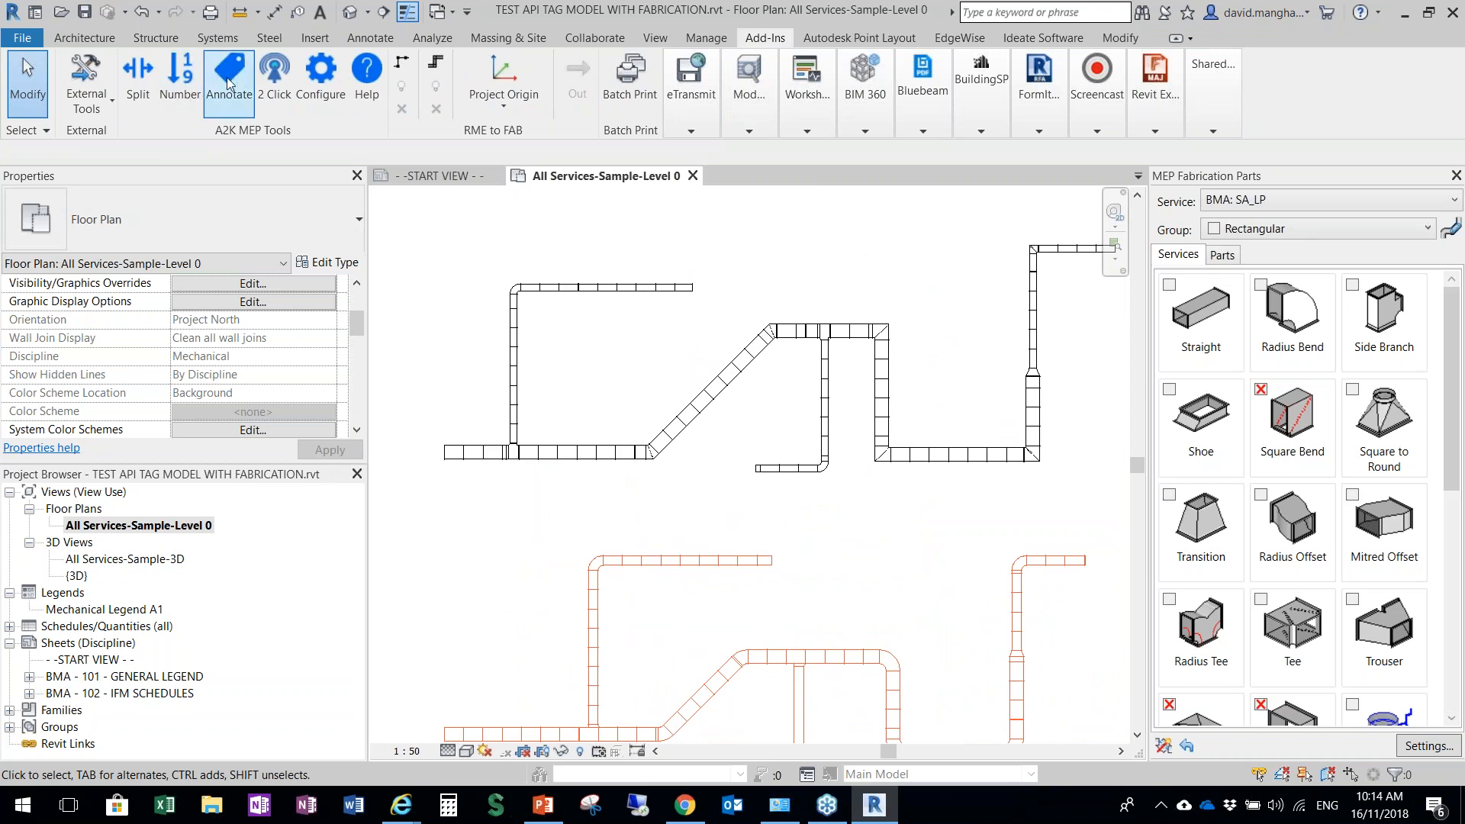
Number the black fabrication main run into the Label parameter with prefix 01-, counter 109 and padding 2, picking the run from left to upper-right end
left_click(174, 90)
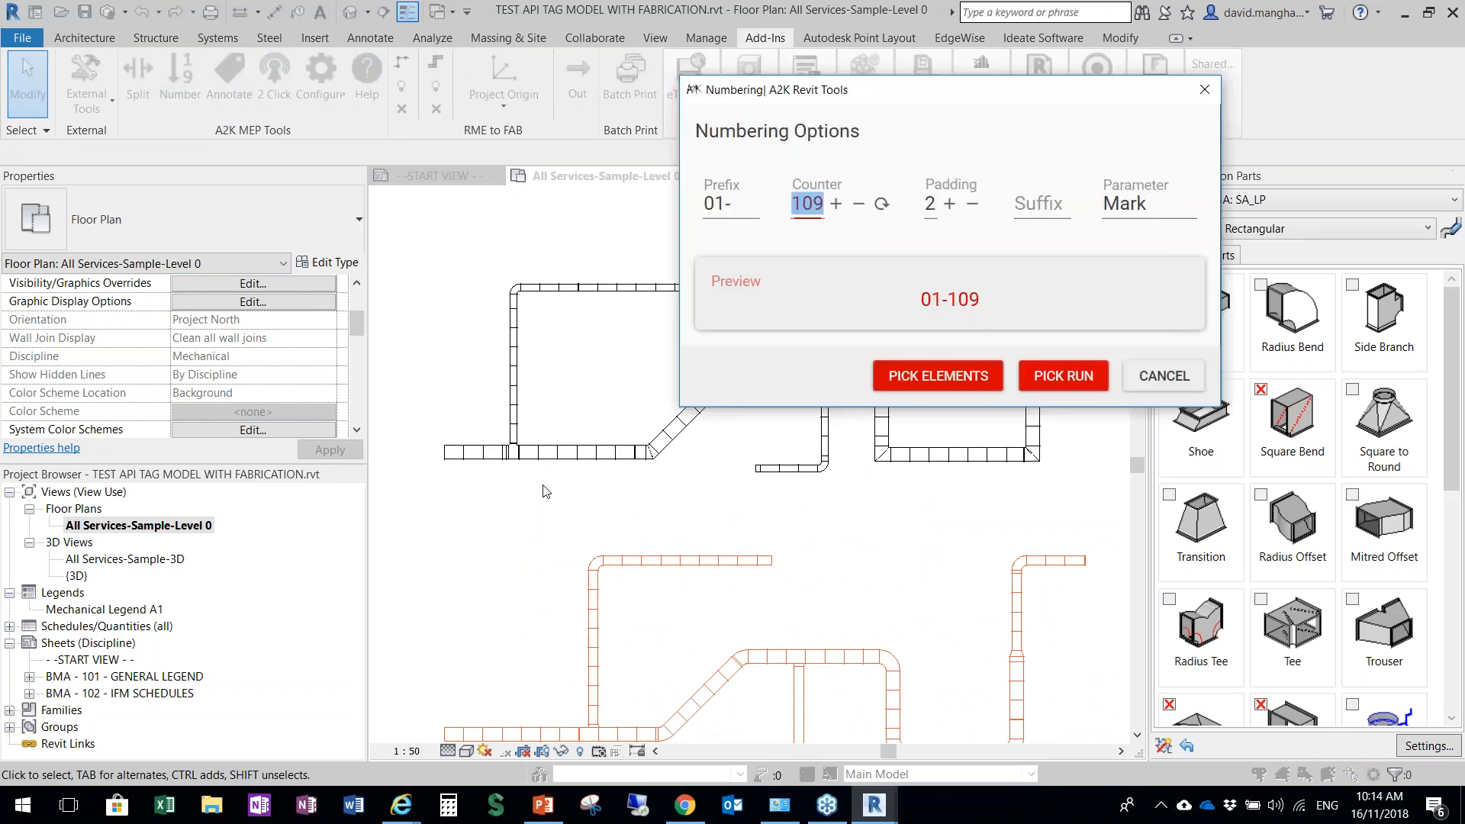
left_click(1135, 208)
double_click(1148, 205)
type("Label")
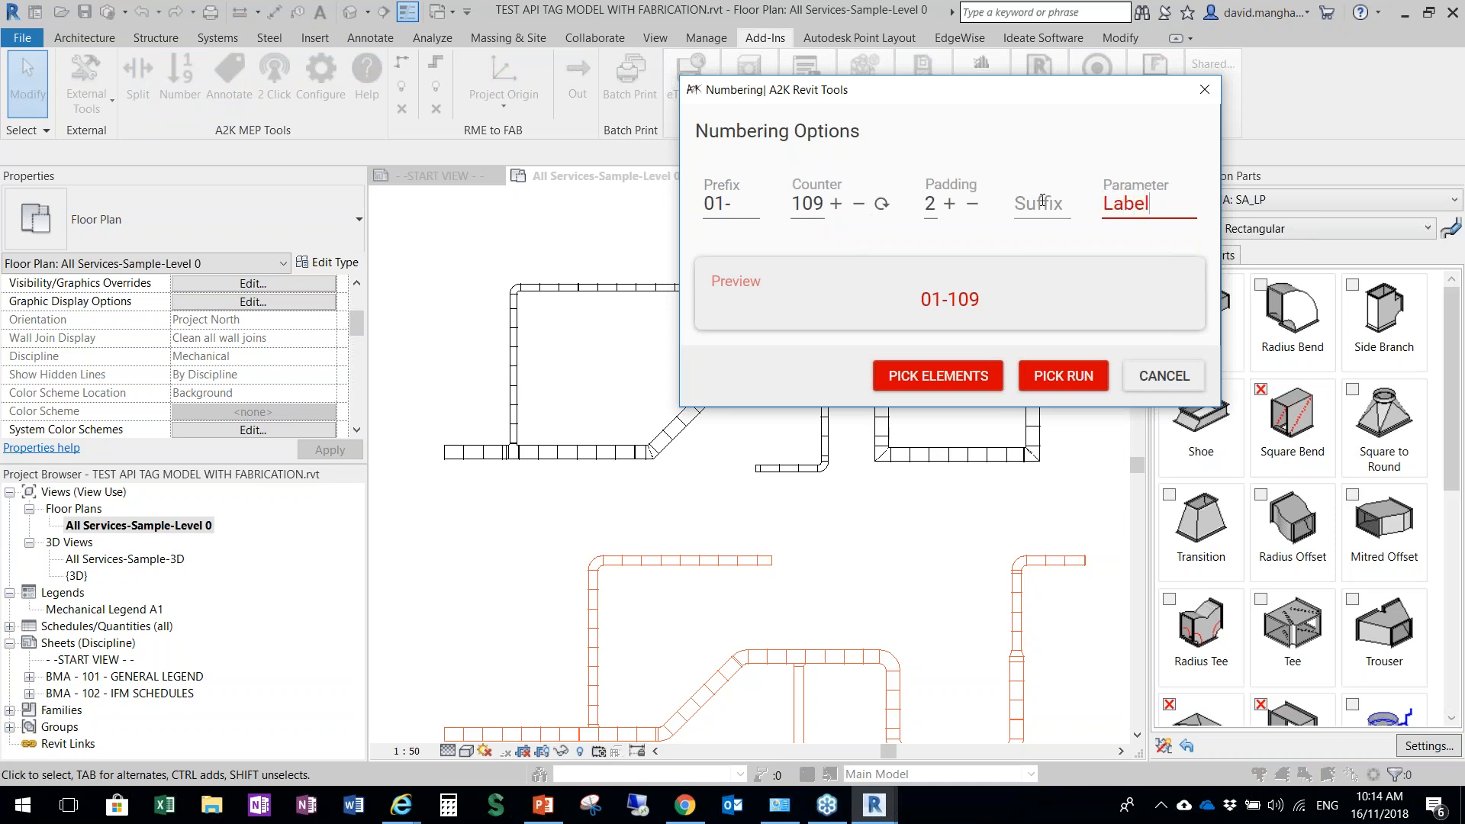
left_click(1036, 377)
left_click(449, 457)
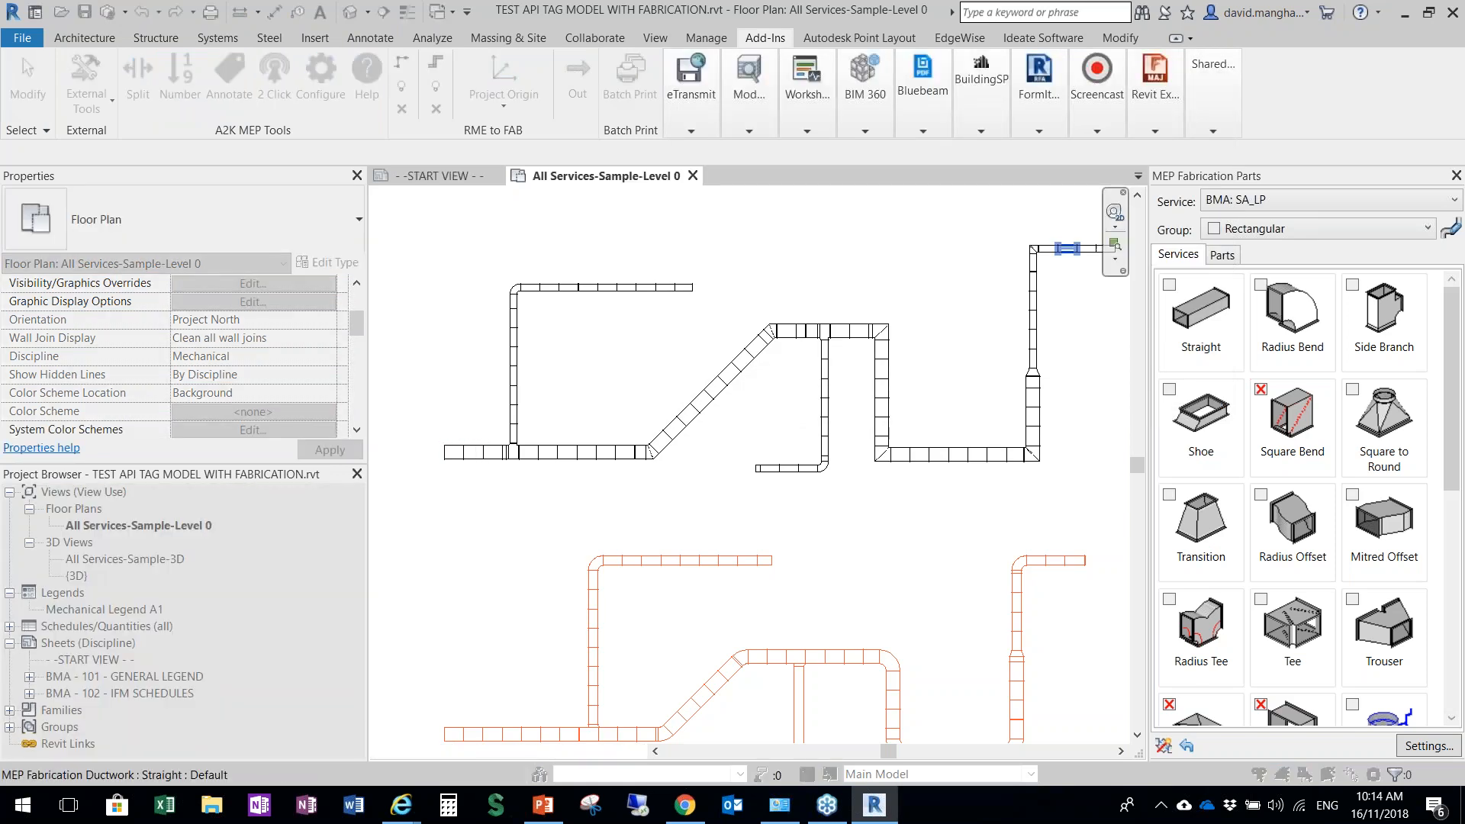
middle_click_drag(876, 359, 673, 484)
scroll(675, 483, "up", 1)
left_click(937, 366)
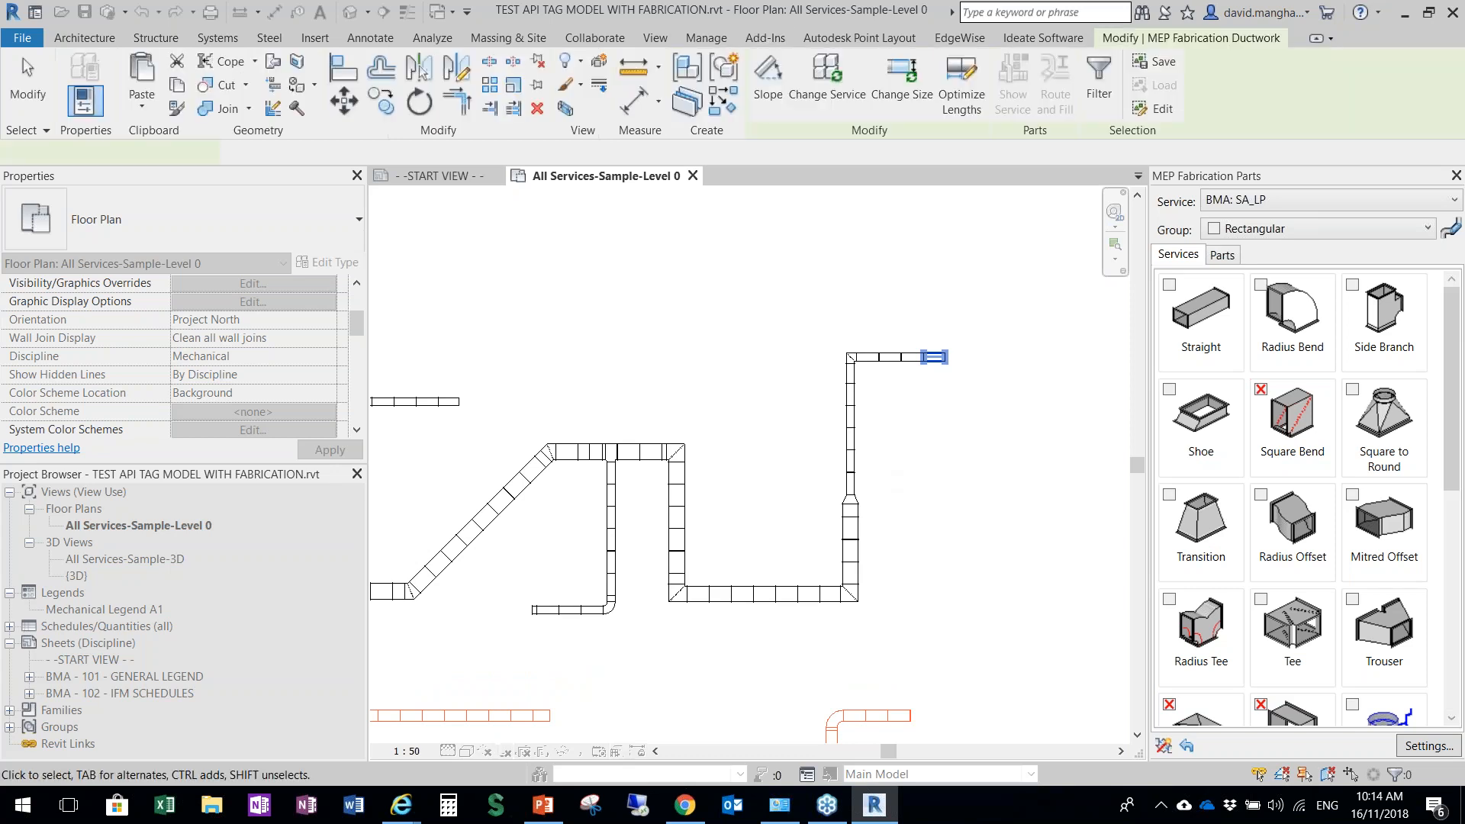
Check the Label value of a straight fabrication segment just right of the first branch on the numbered run
scroll(654, 450, "up", 4)
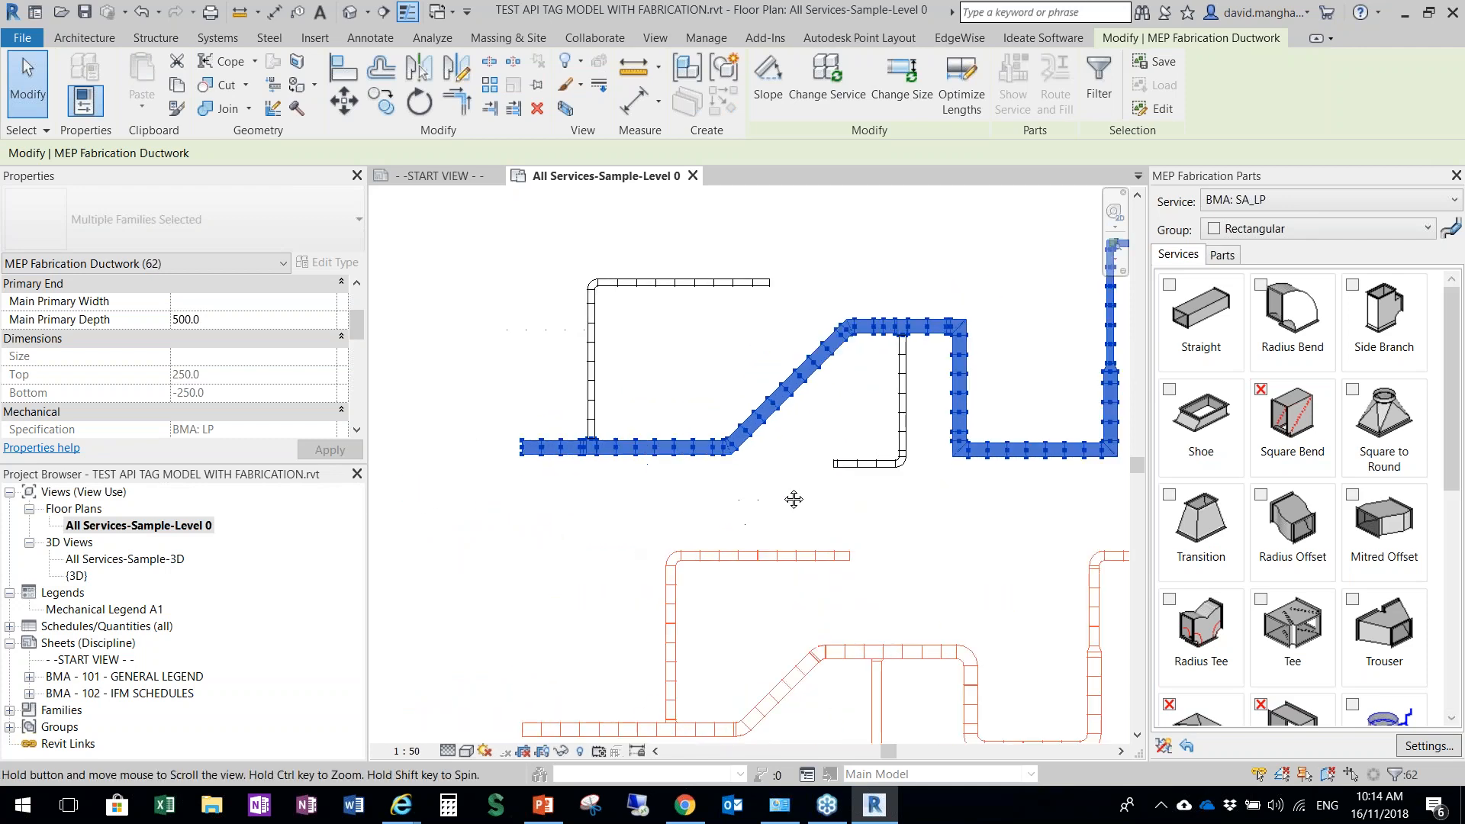
key("Escape")
left_click(654, 437)
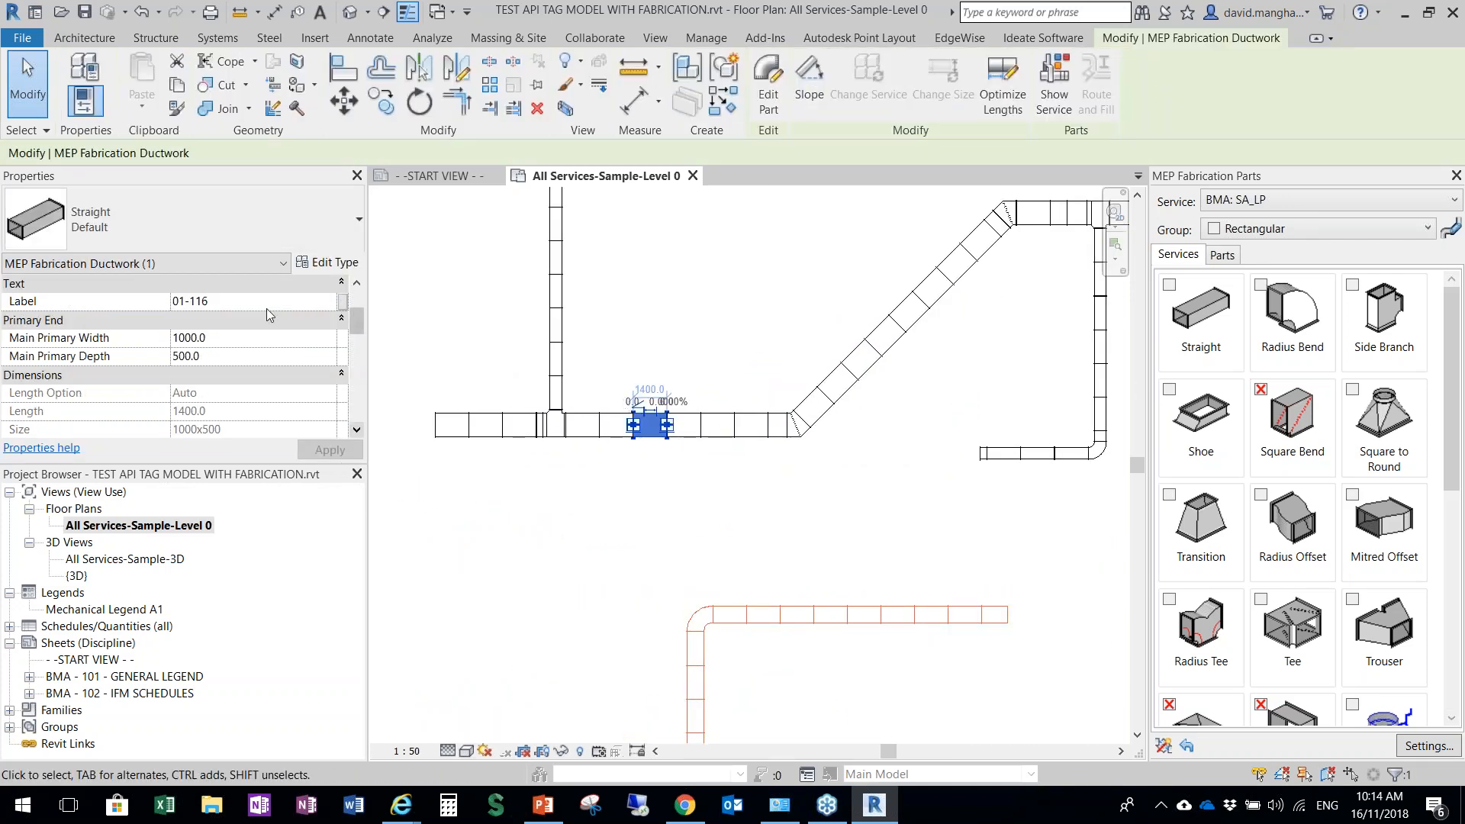
left_click(197, 304)
scroll(721, 467, "down", 3)
left_click(612, 461)
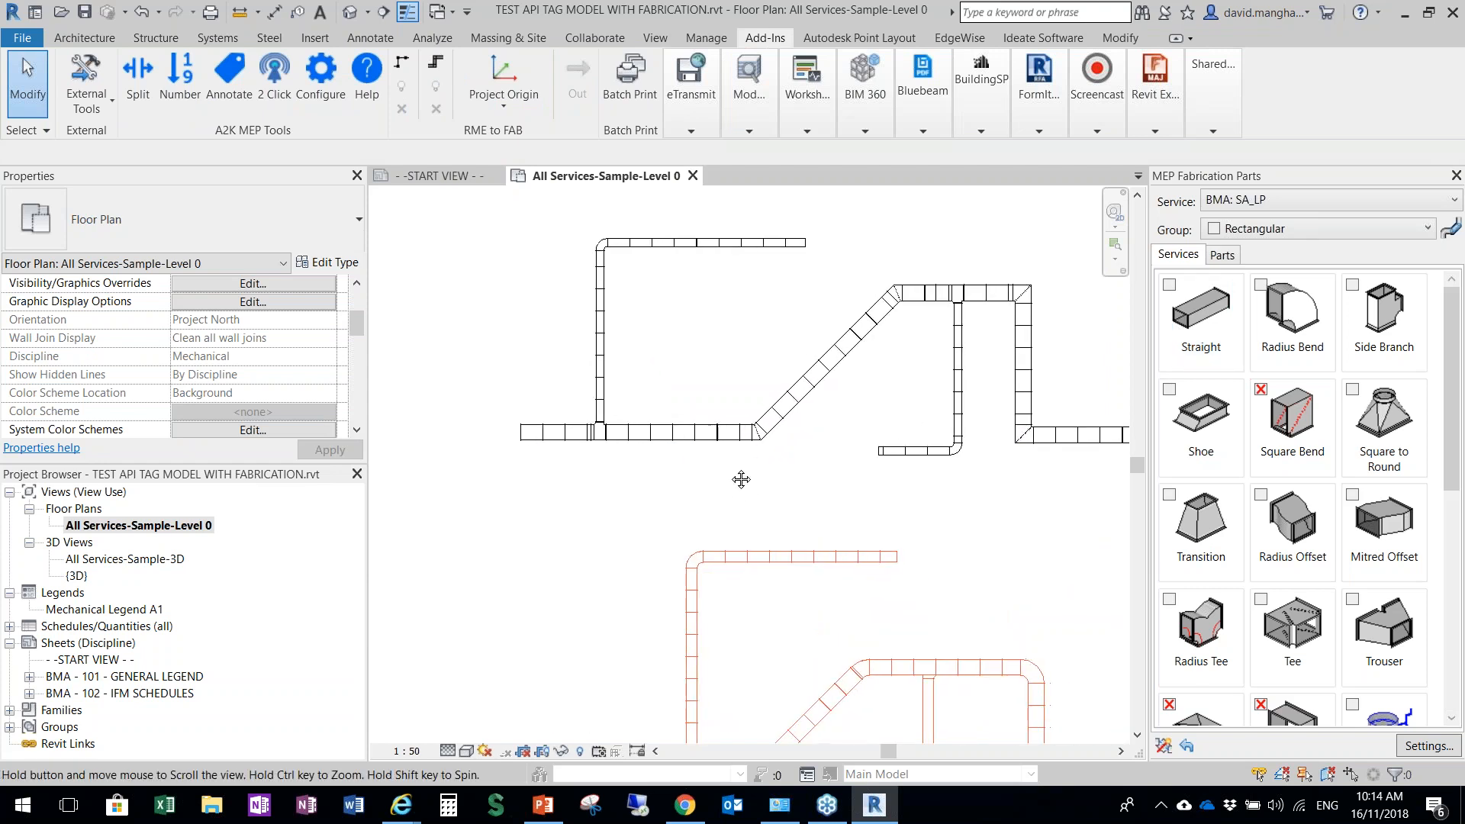
scroll(739, 482, "up", 2)
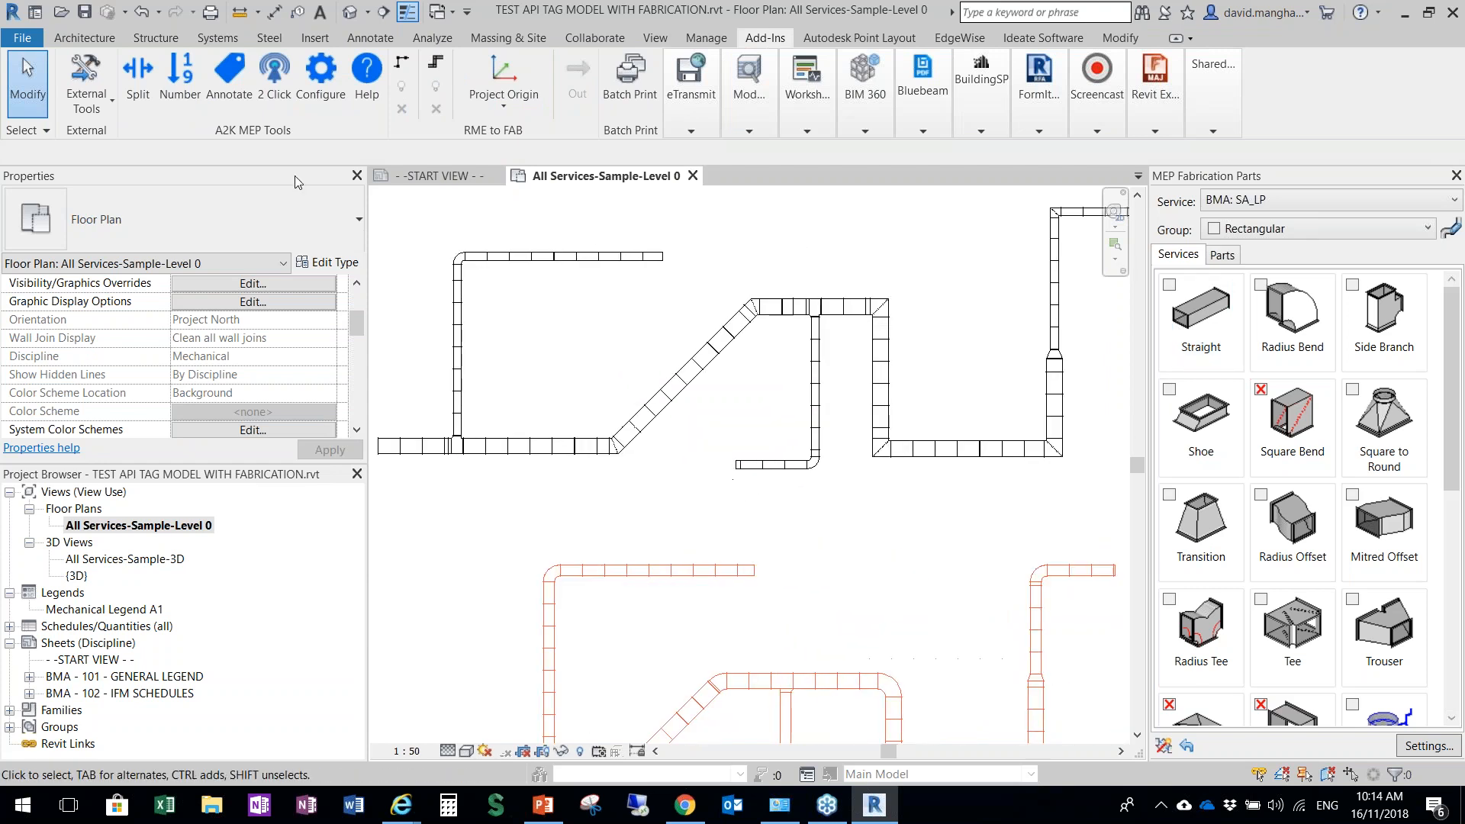
left_click(179, 90)
left_click(225, 75)
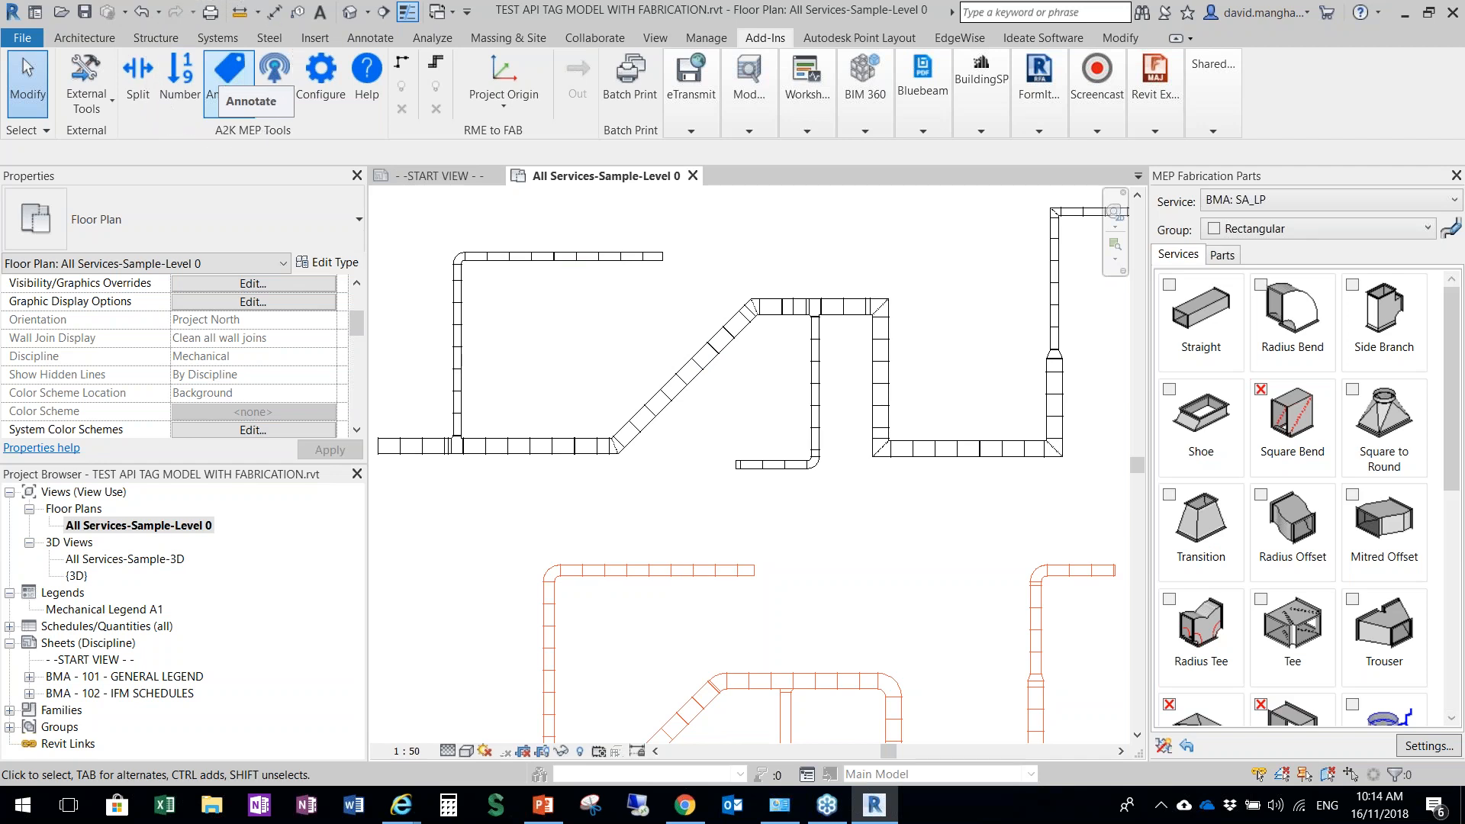
left_click(321, 76)
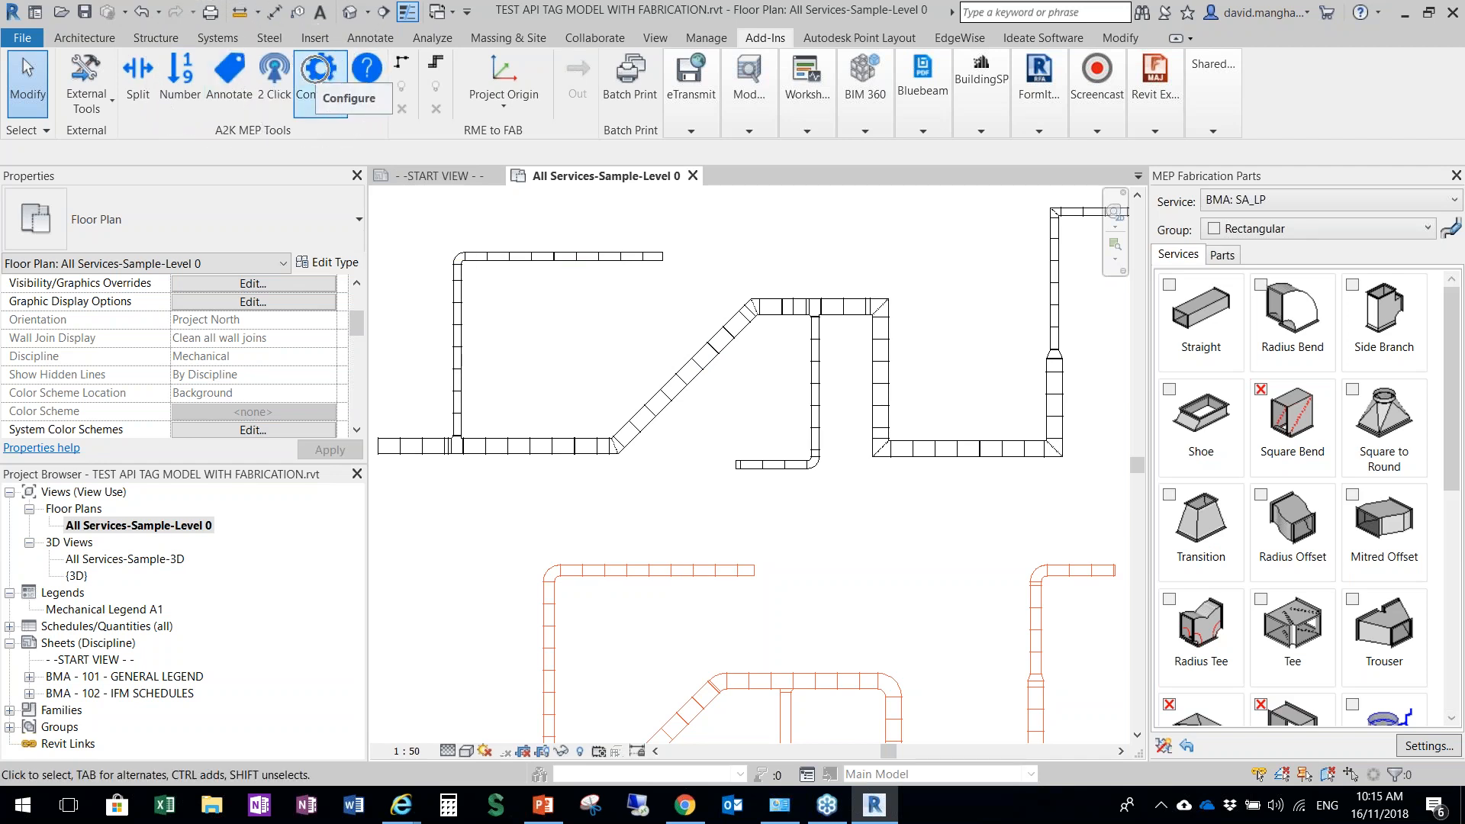
left_click_drag(792, 30, 599, 89)
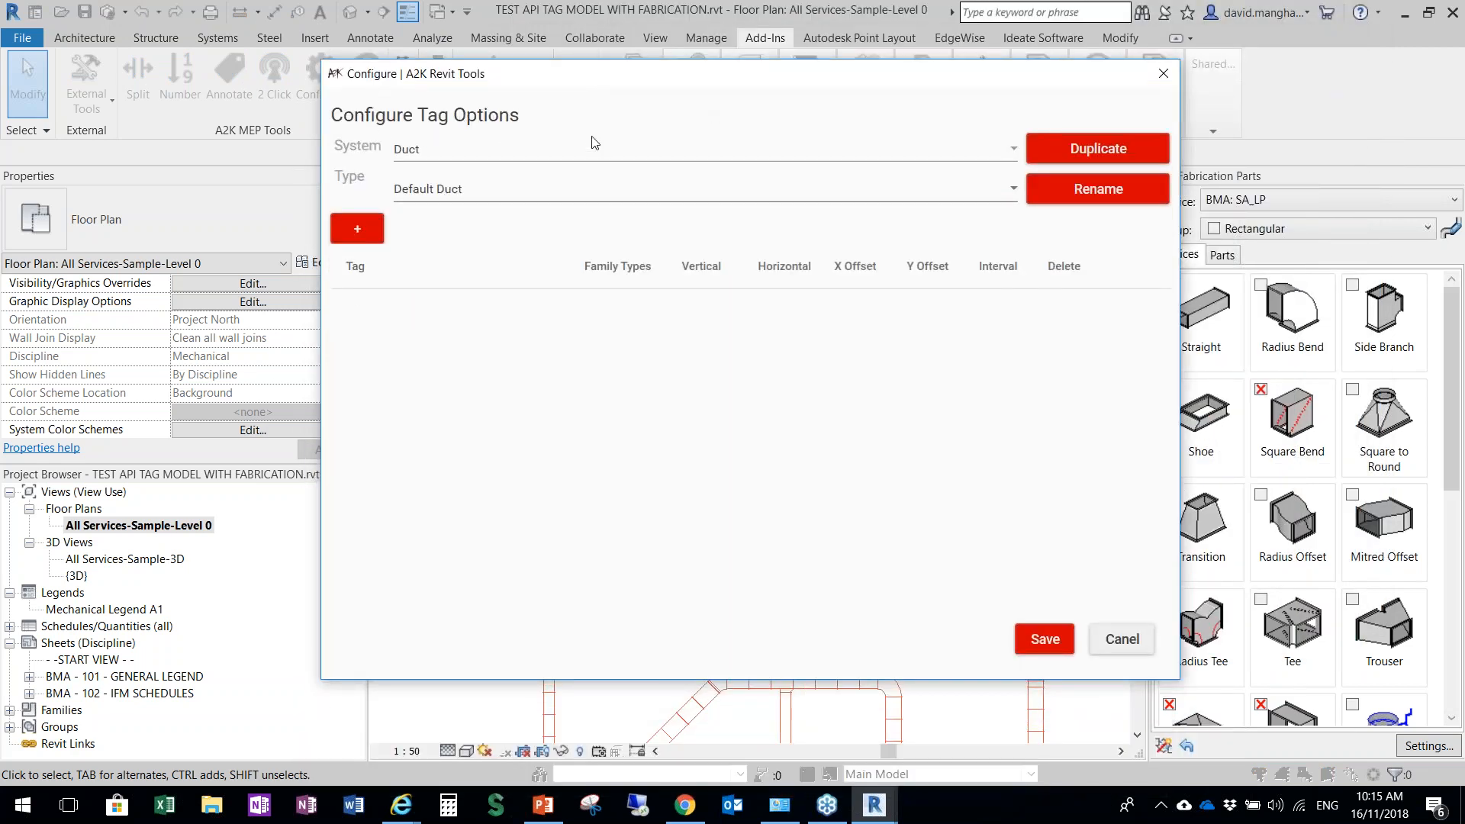
left_click(461, 154)
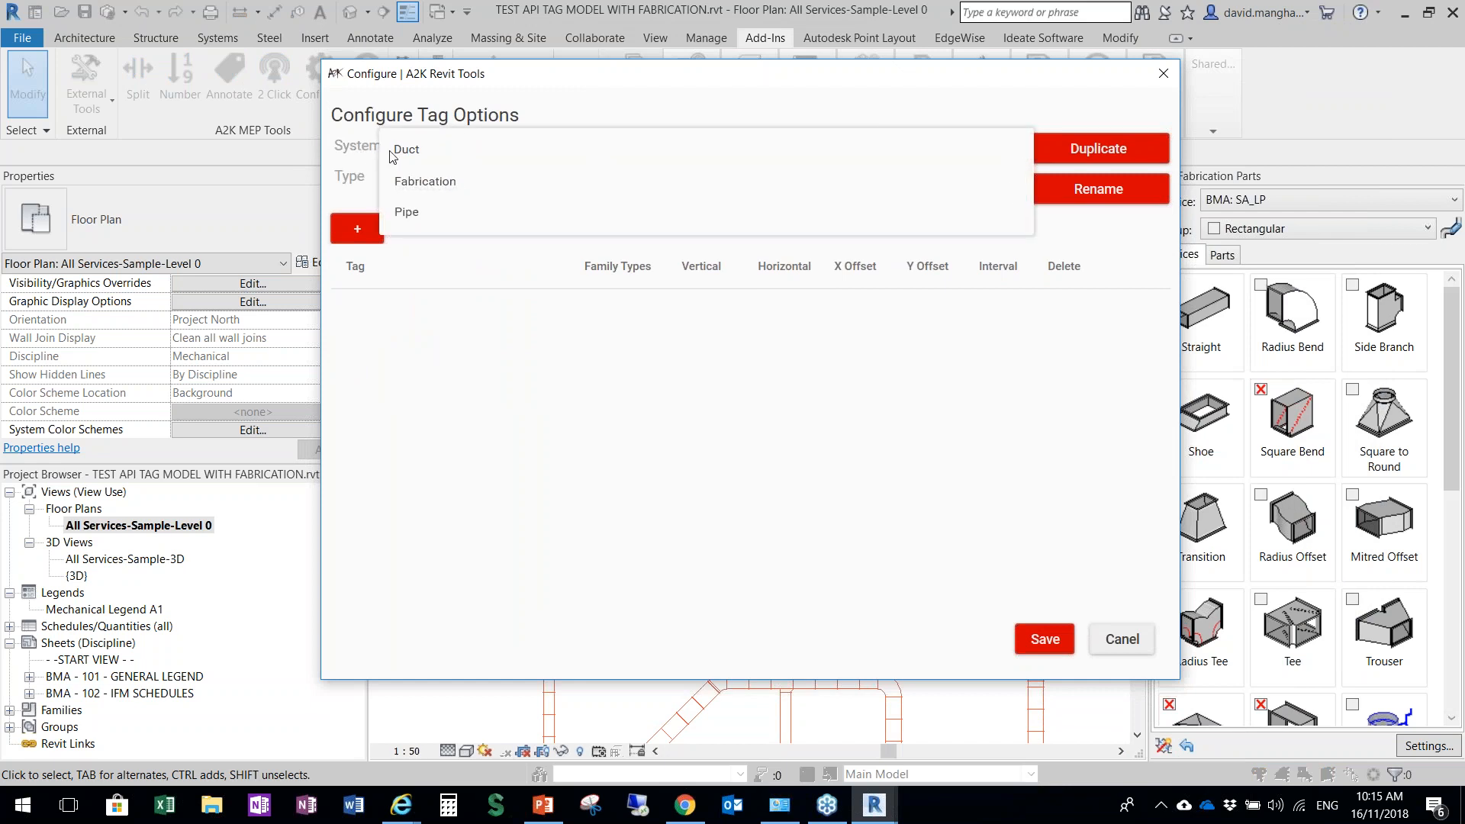
left_click(428, 183)
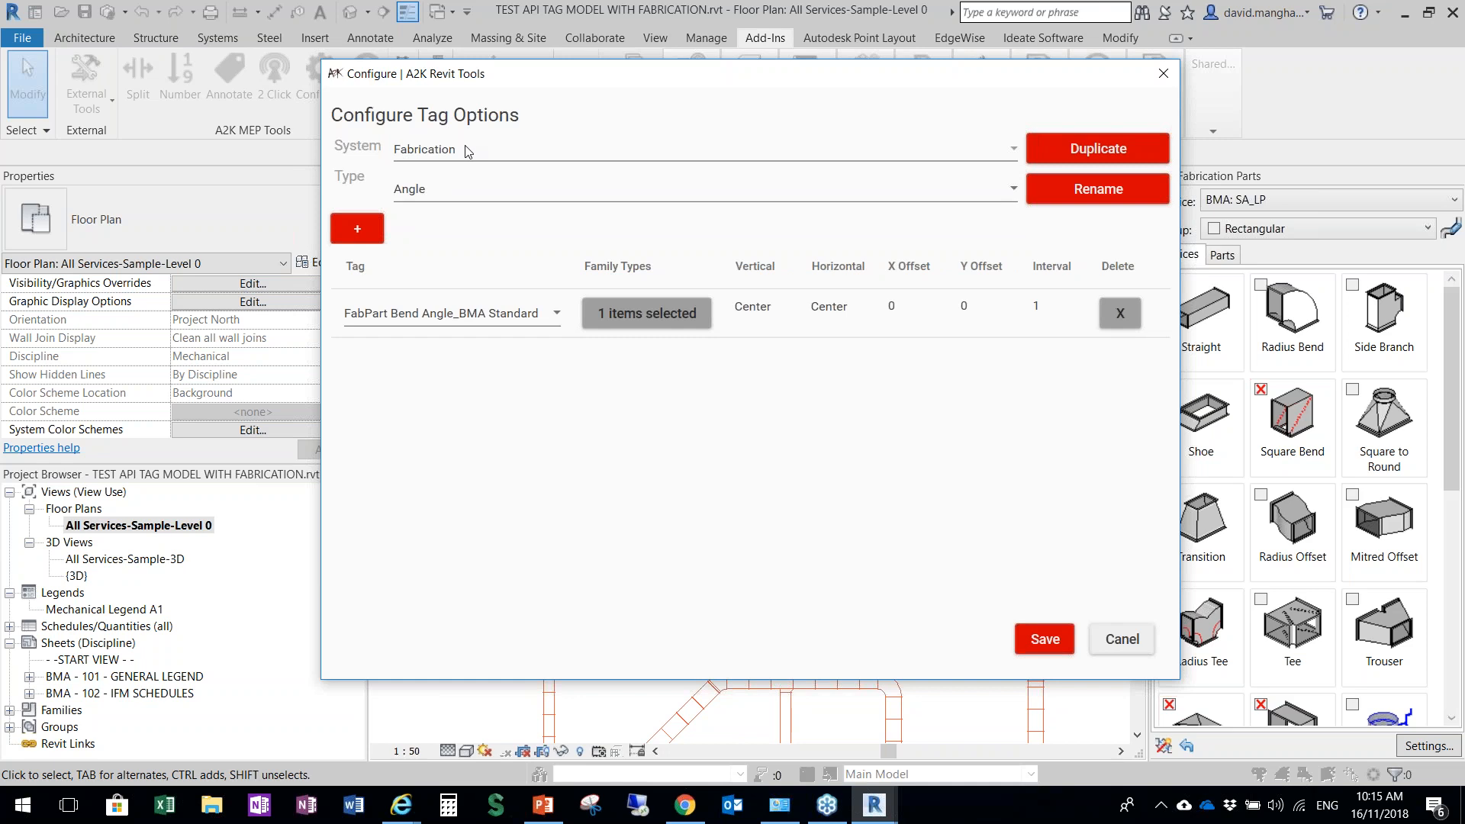
left_click(443, 150)
left_click(442, 151)
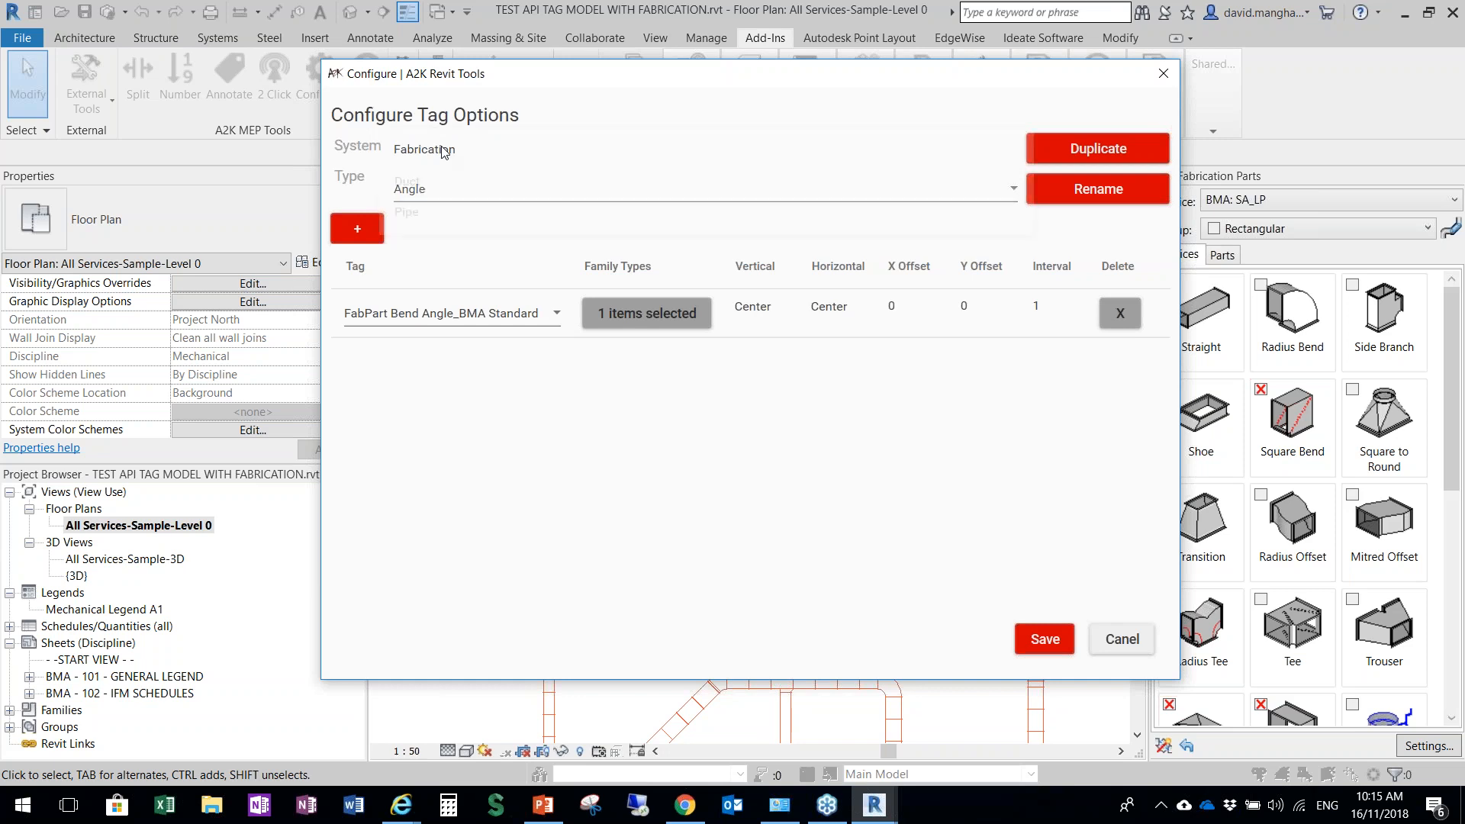
left_click(423, 184)
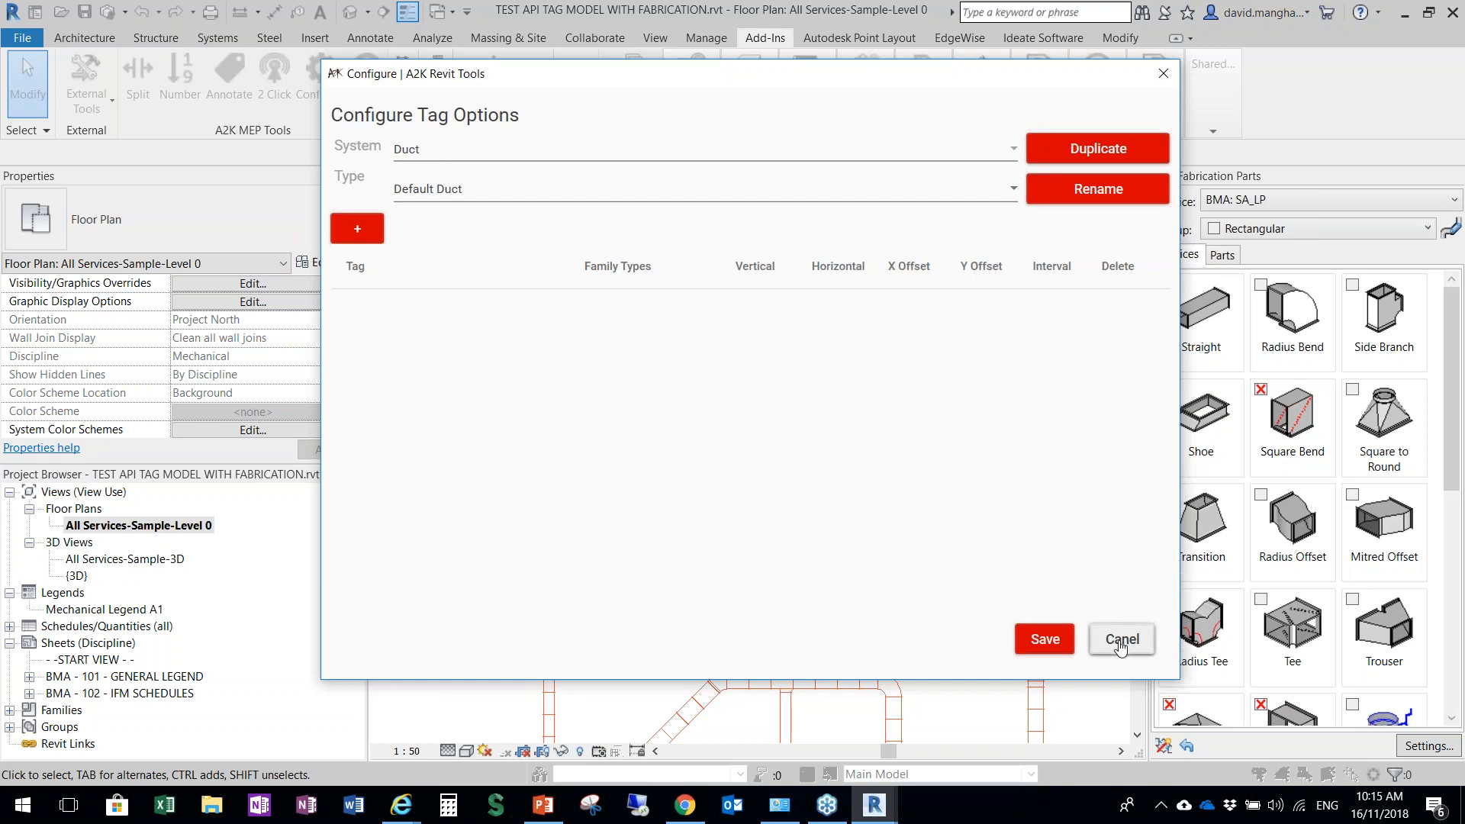
left_click(442, 150)
left_click(429, 183)
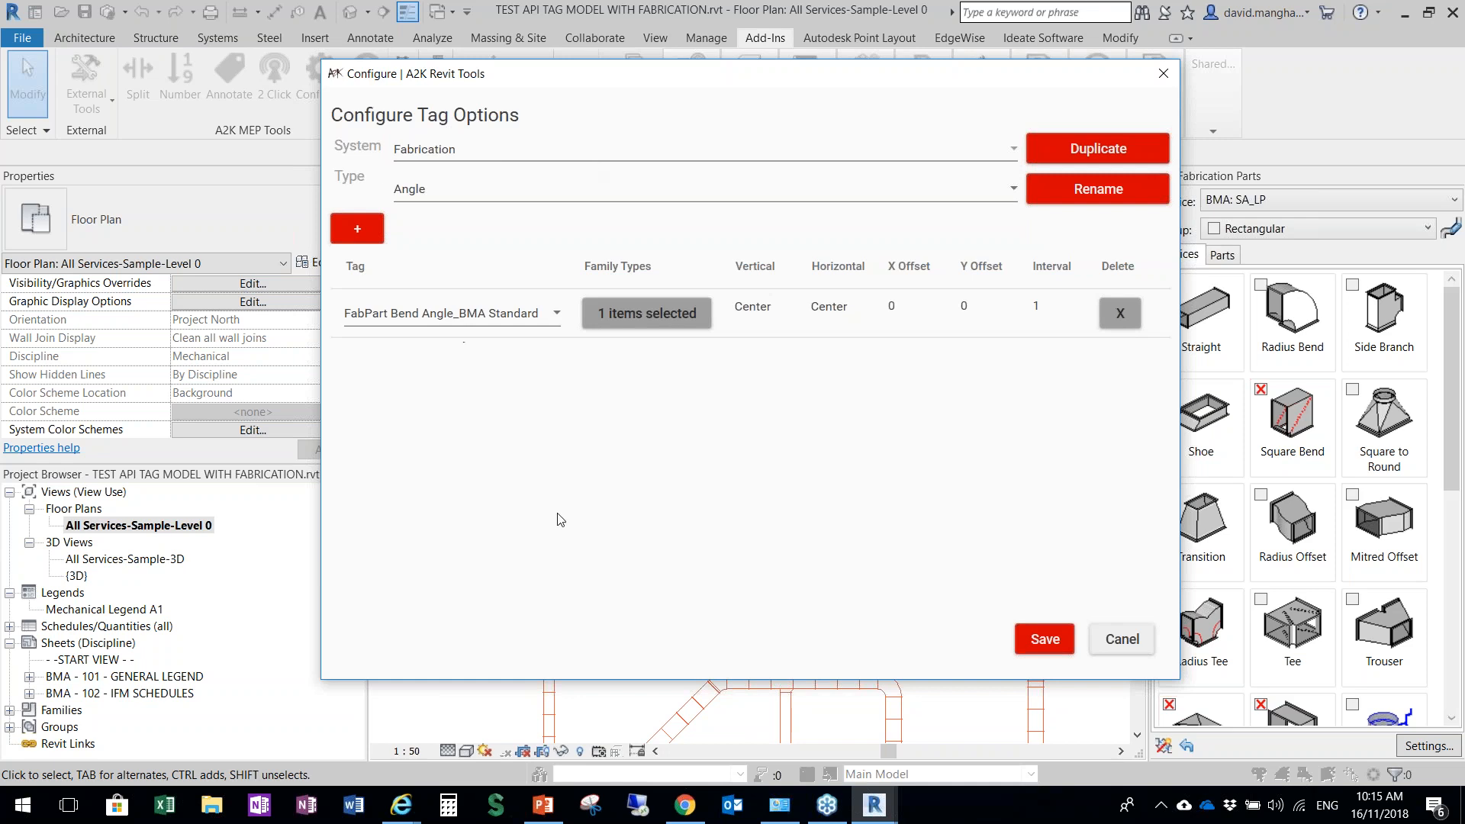
left_click(1130, 639)
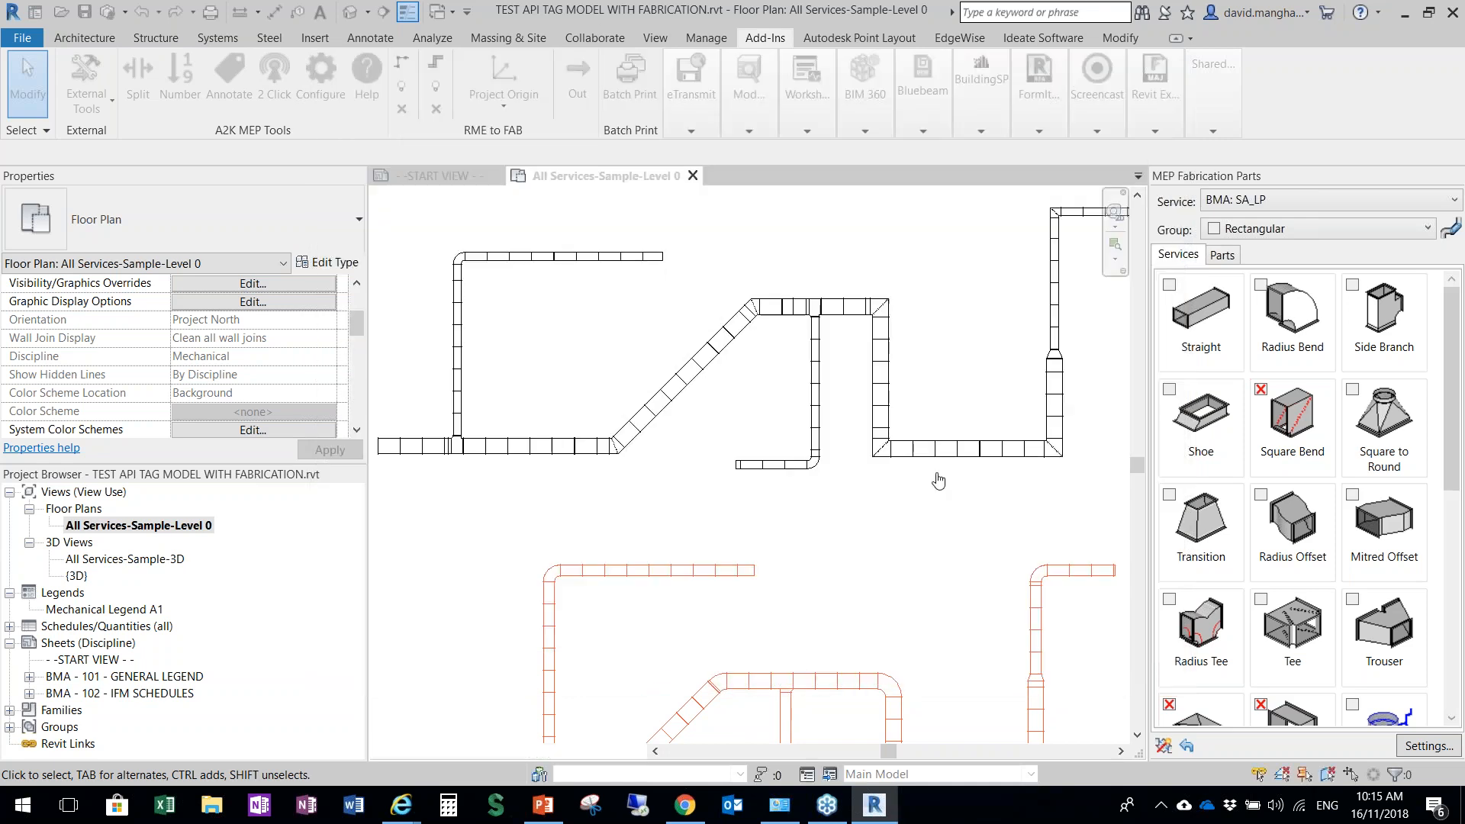
Open the add-in's tag configuration and choose Fabrication as the system
left_click(321, 72)
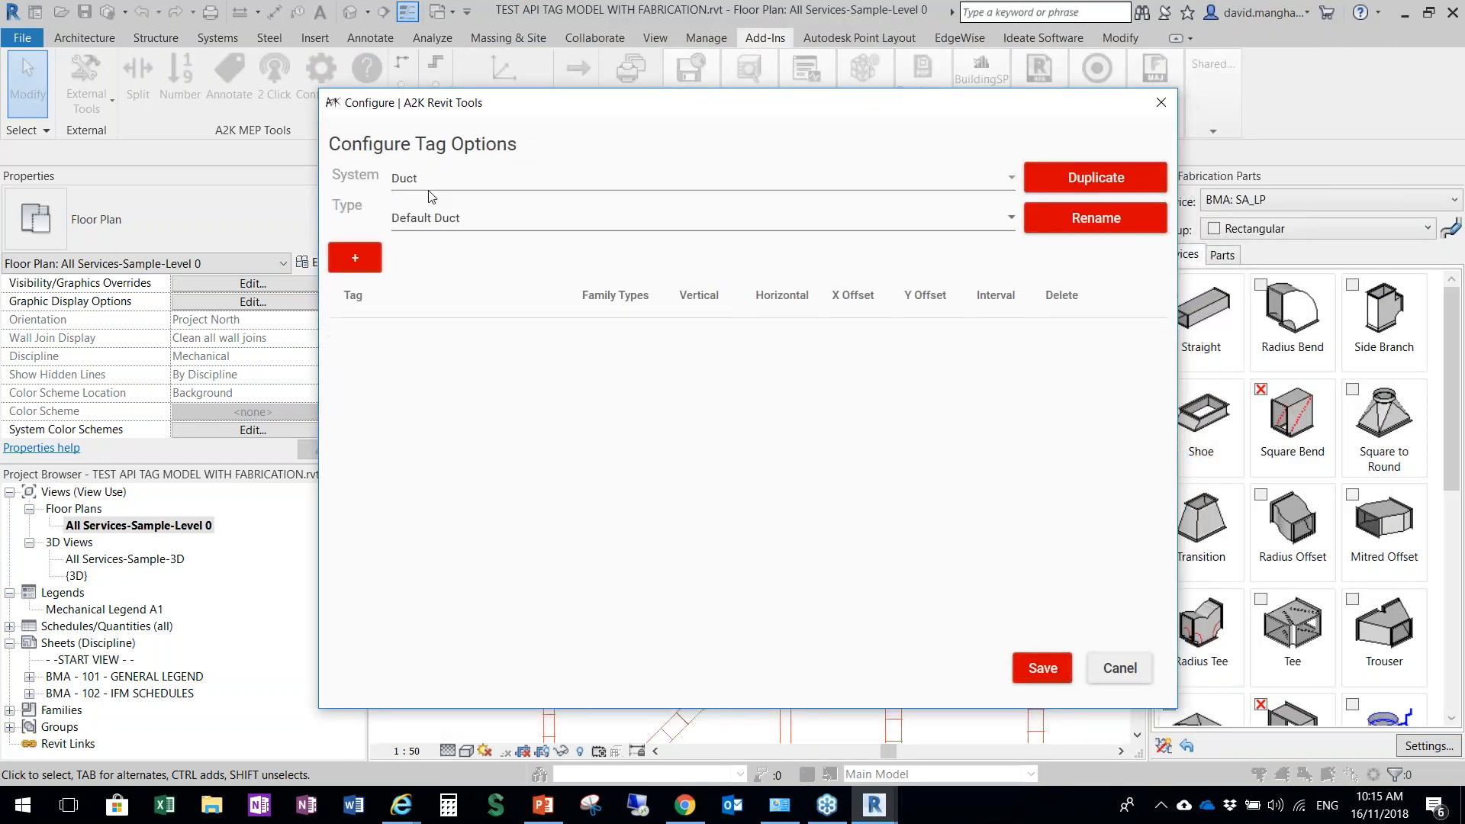
key("ctrl")
key("ctrl")
key("ctrl")
left_click(416, 184)
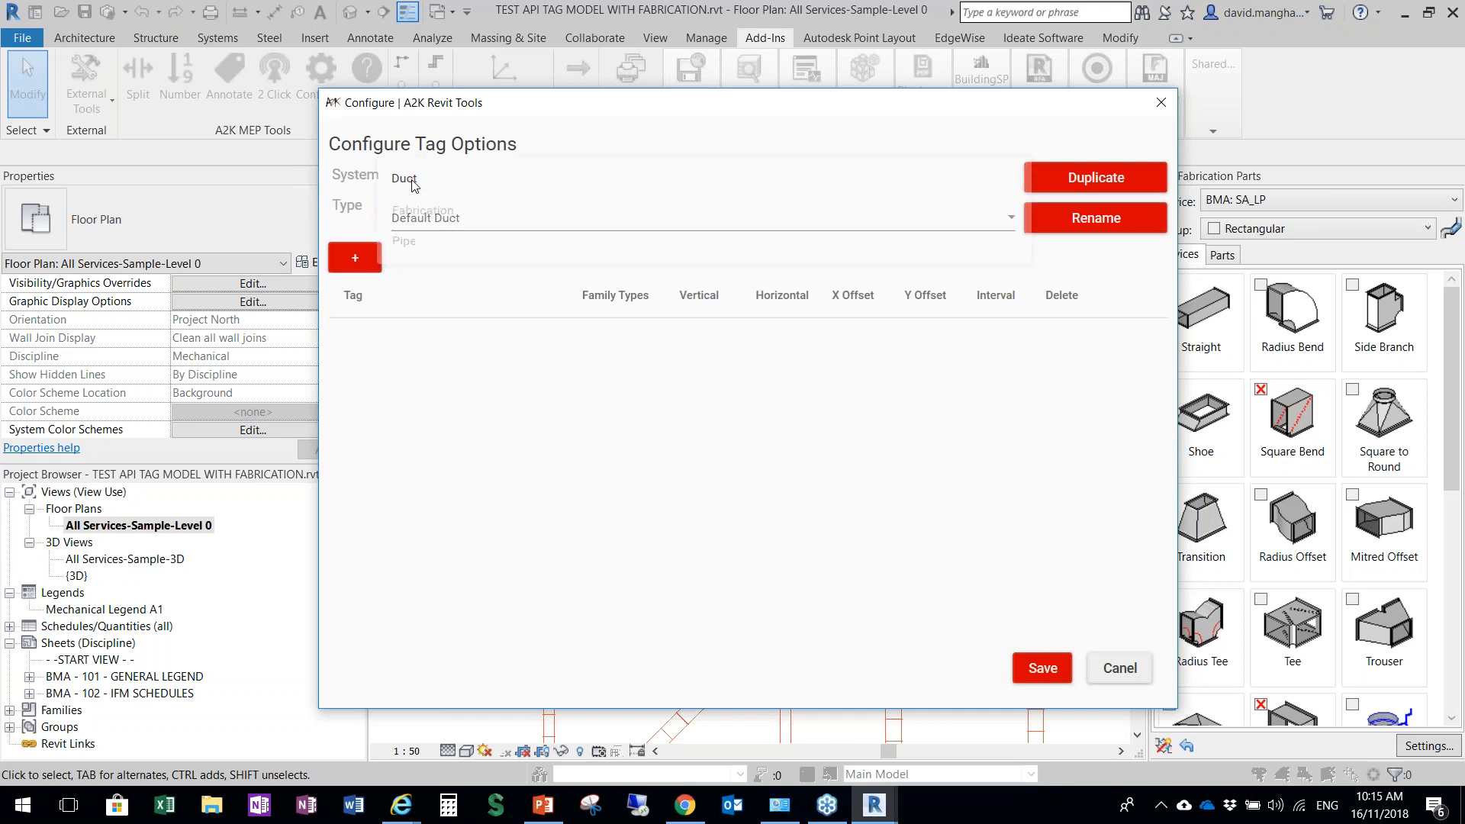
left_click(419, 207)
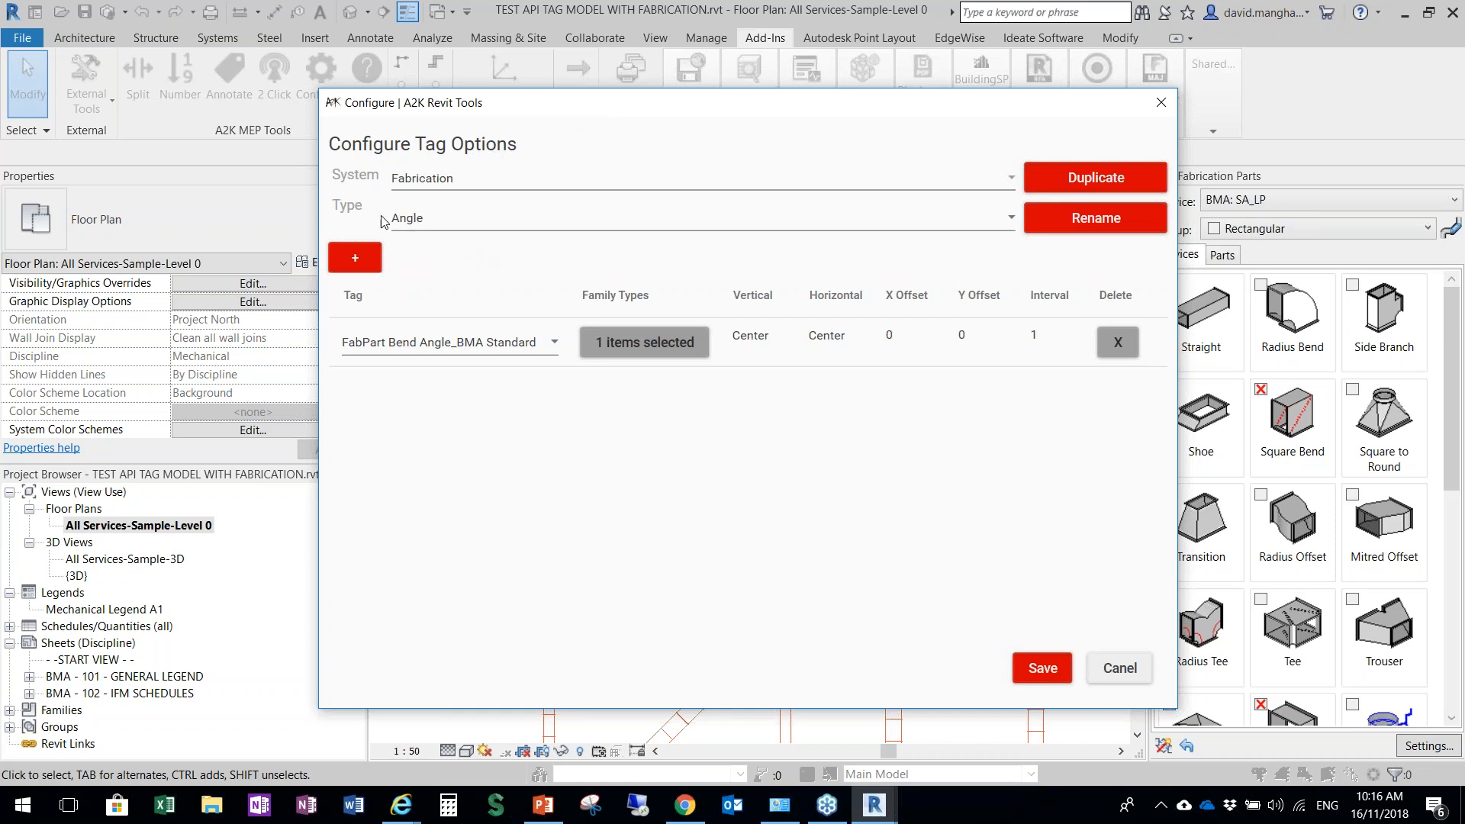
Switch the tag configuration to the Duct system and choose the Duct Number type
left_click(445, 188)
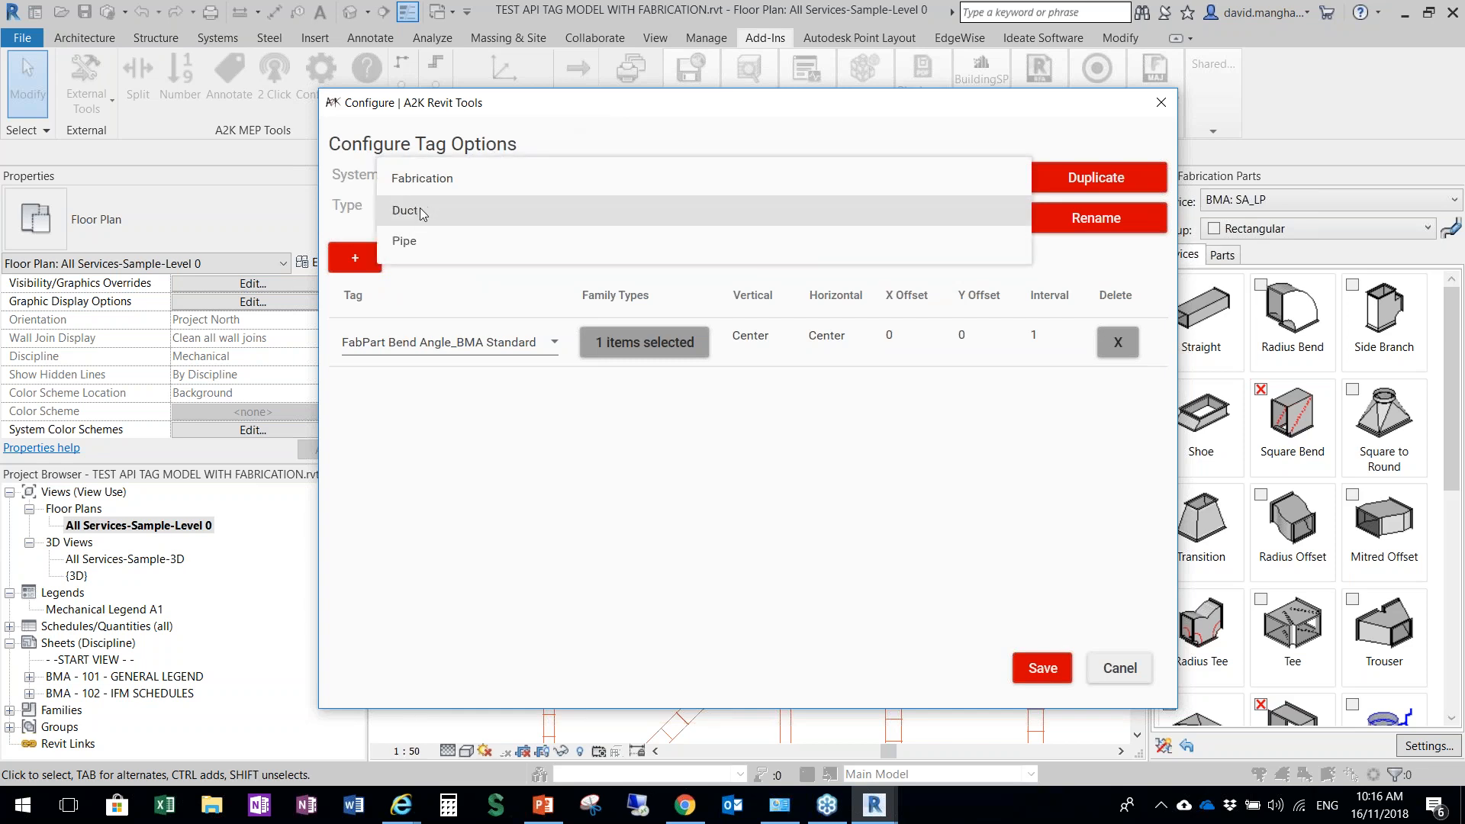
left_click(419, 209)
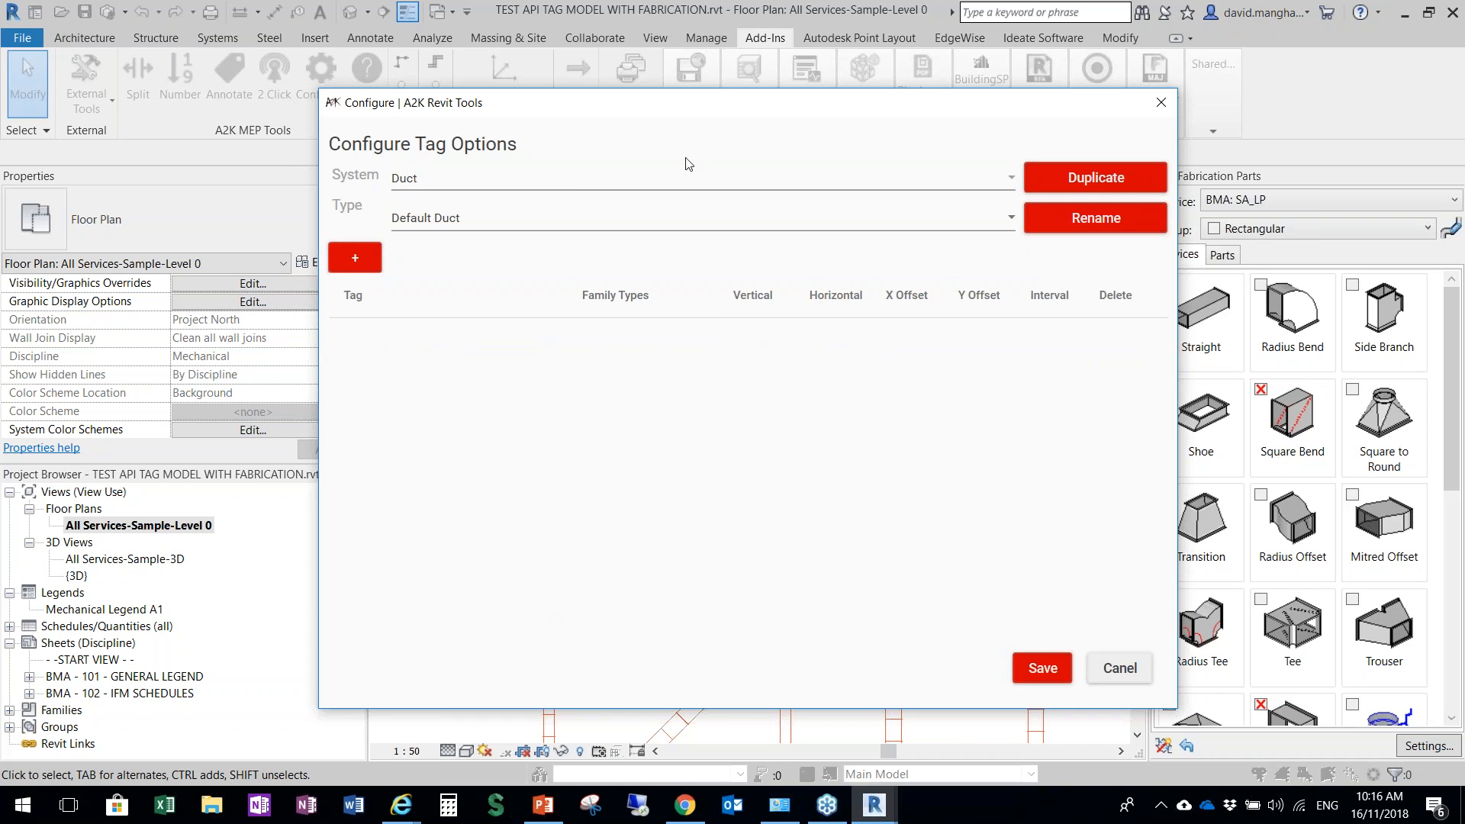
mouse_move(570, 101)
left_mouse_down()
mouse_move(532, 710)
mouse_move(618, 169)
mouse_move(579, 128)
left_mouse_up()
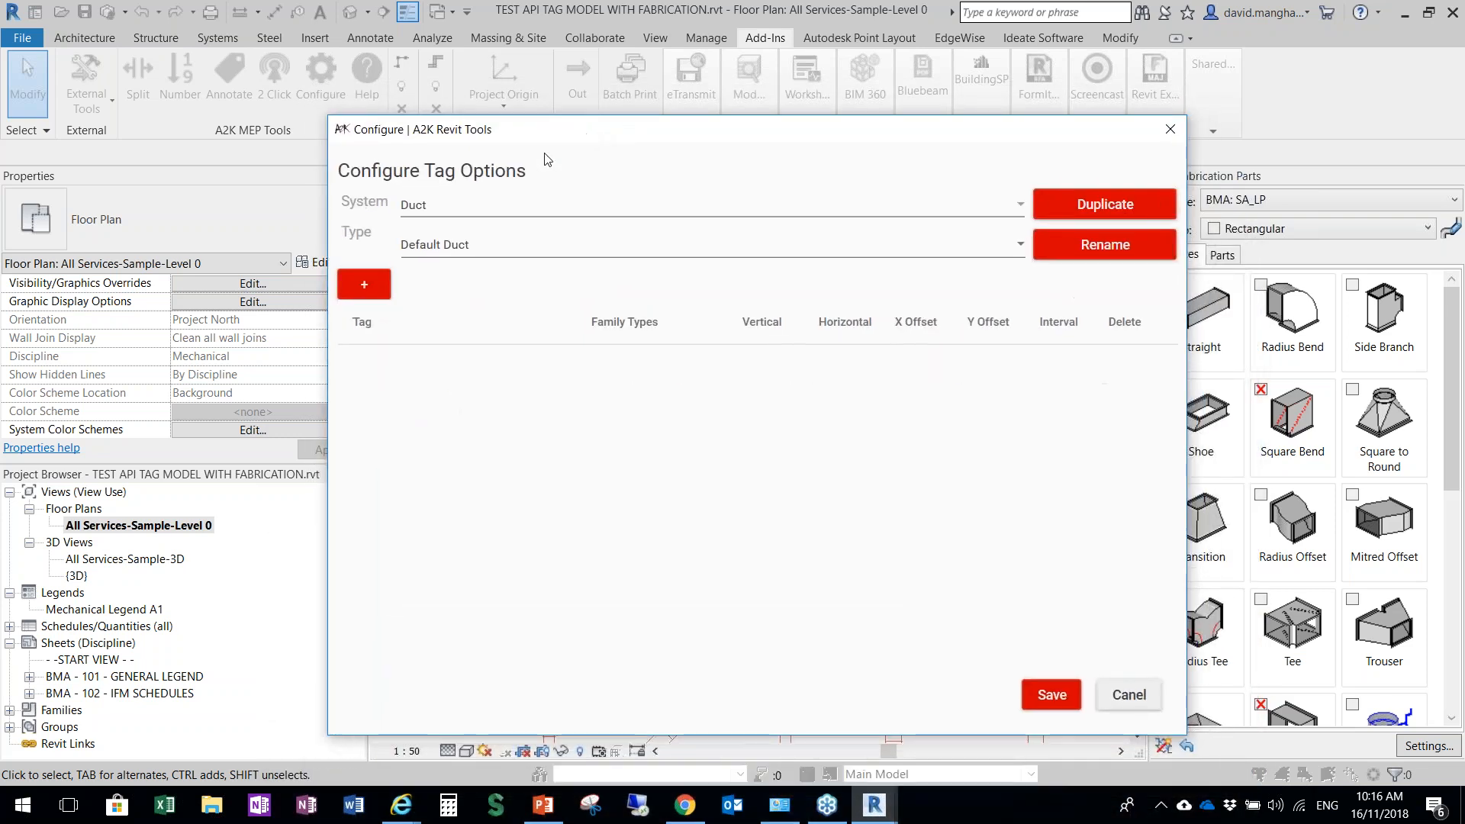
left_click(461, 245)
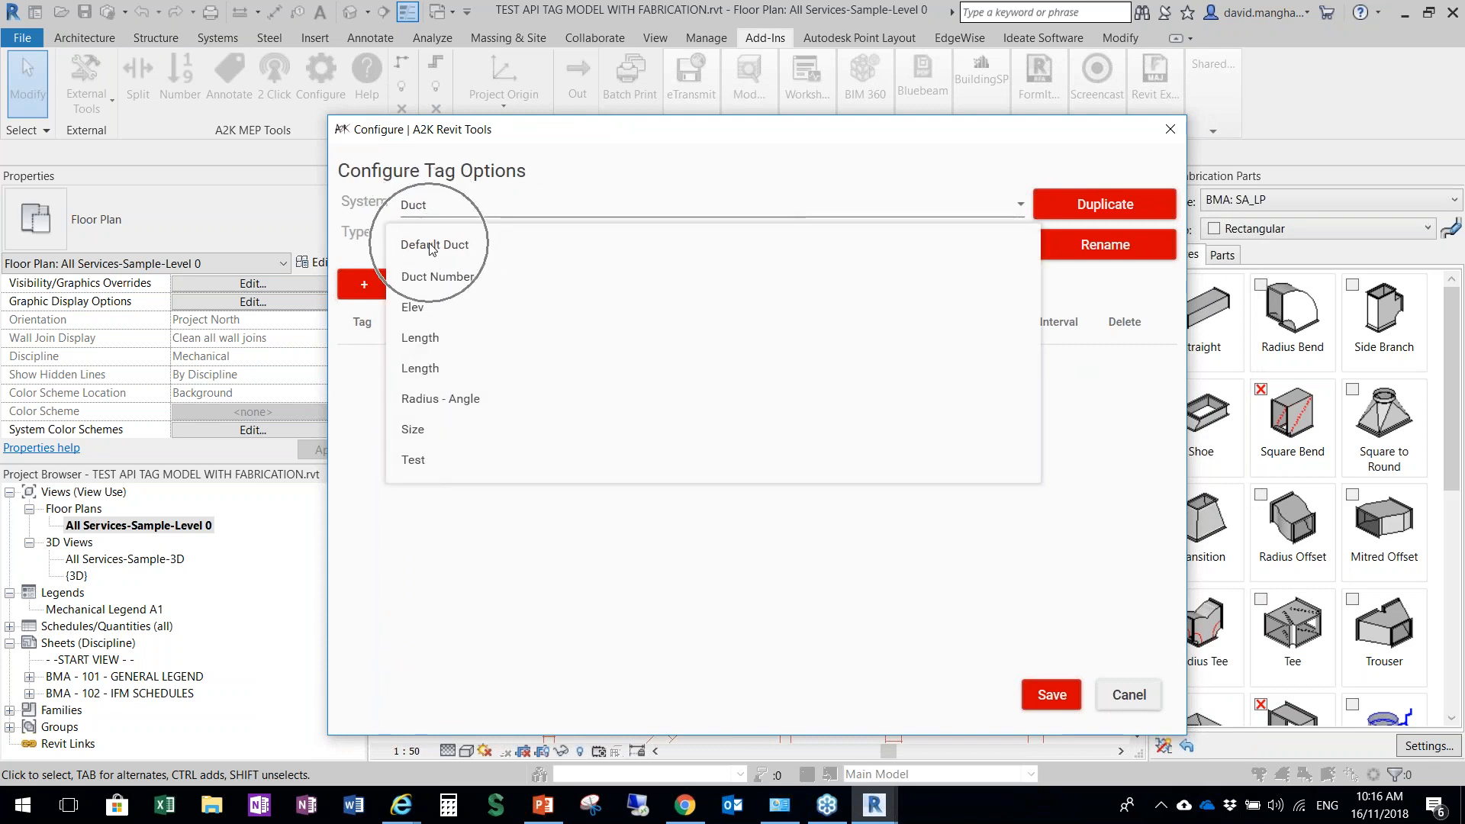
left_click(439, 280)
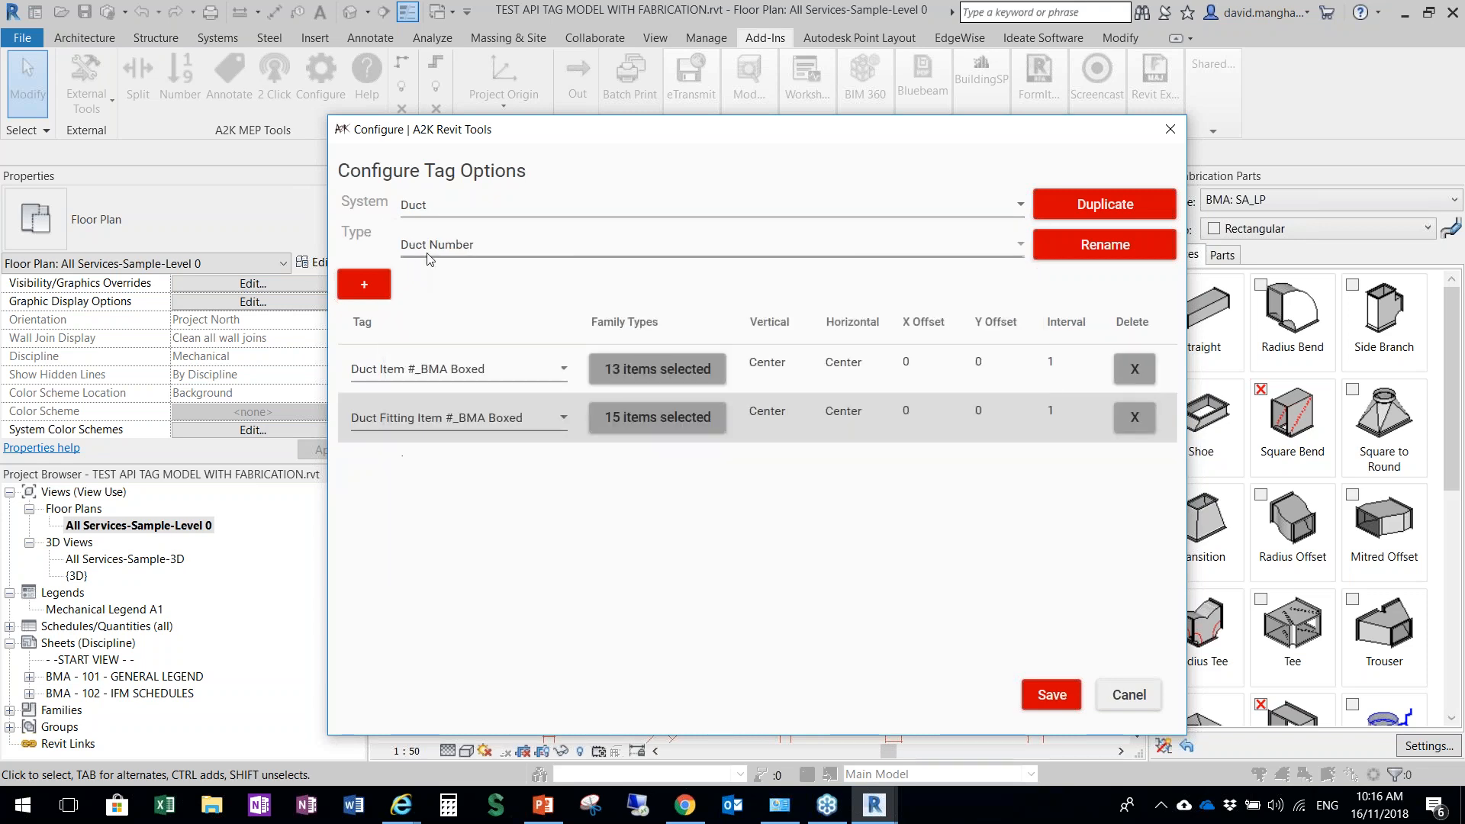
left_click(429, 249)
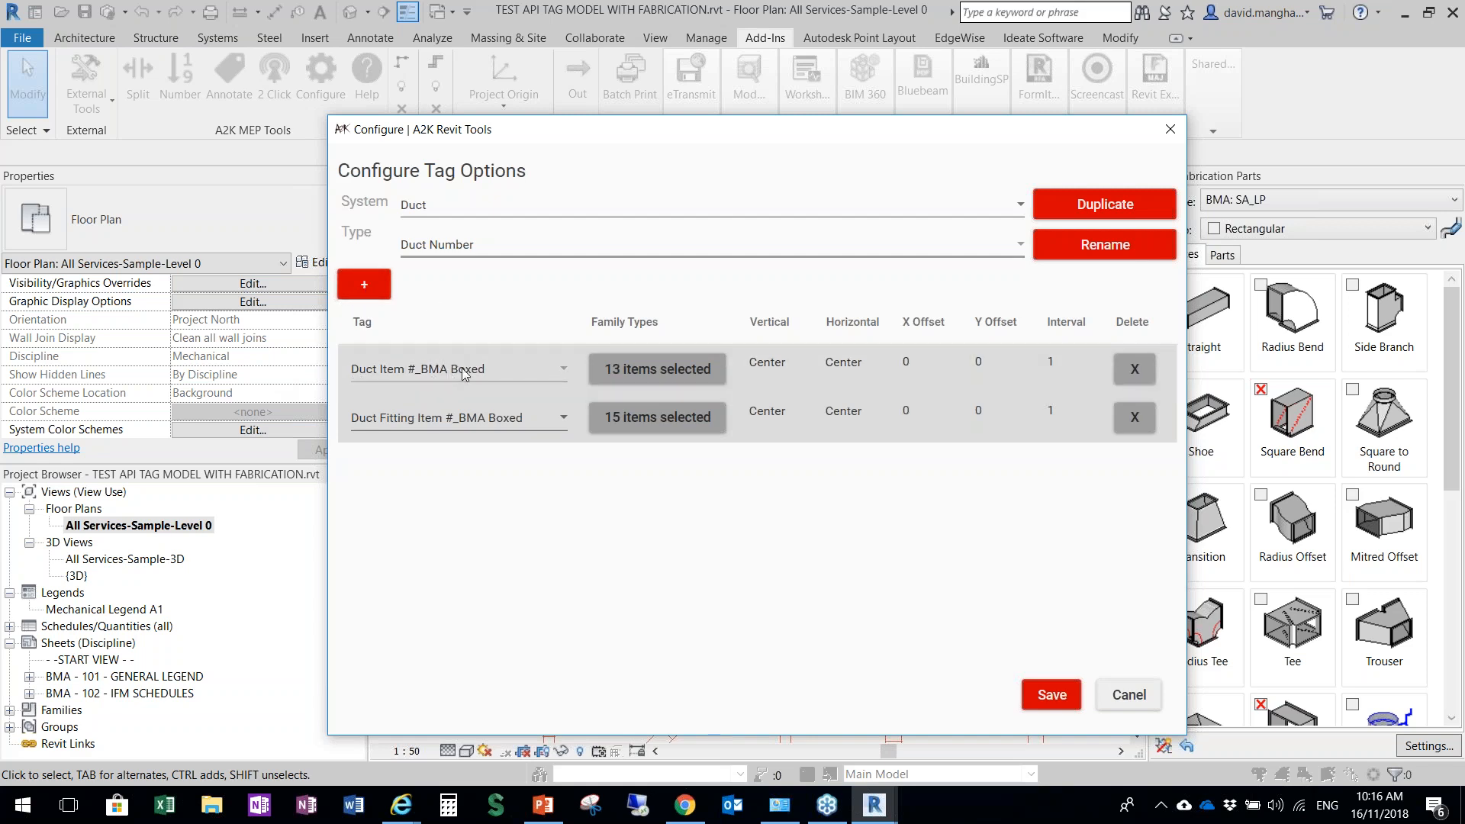
Examine the tags available for the duct and duct fitting rows of the Duct Number type
left_click(417, 368)
left_click(415, 364)
left_click(415, 363)
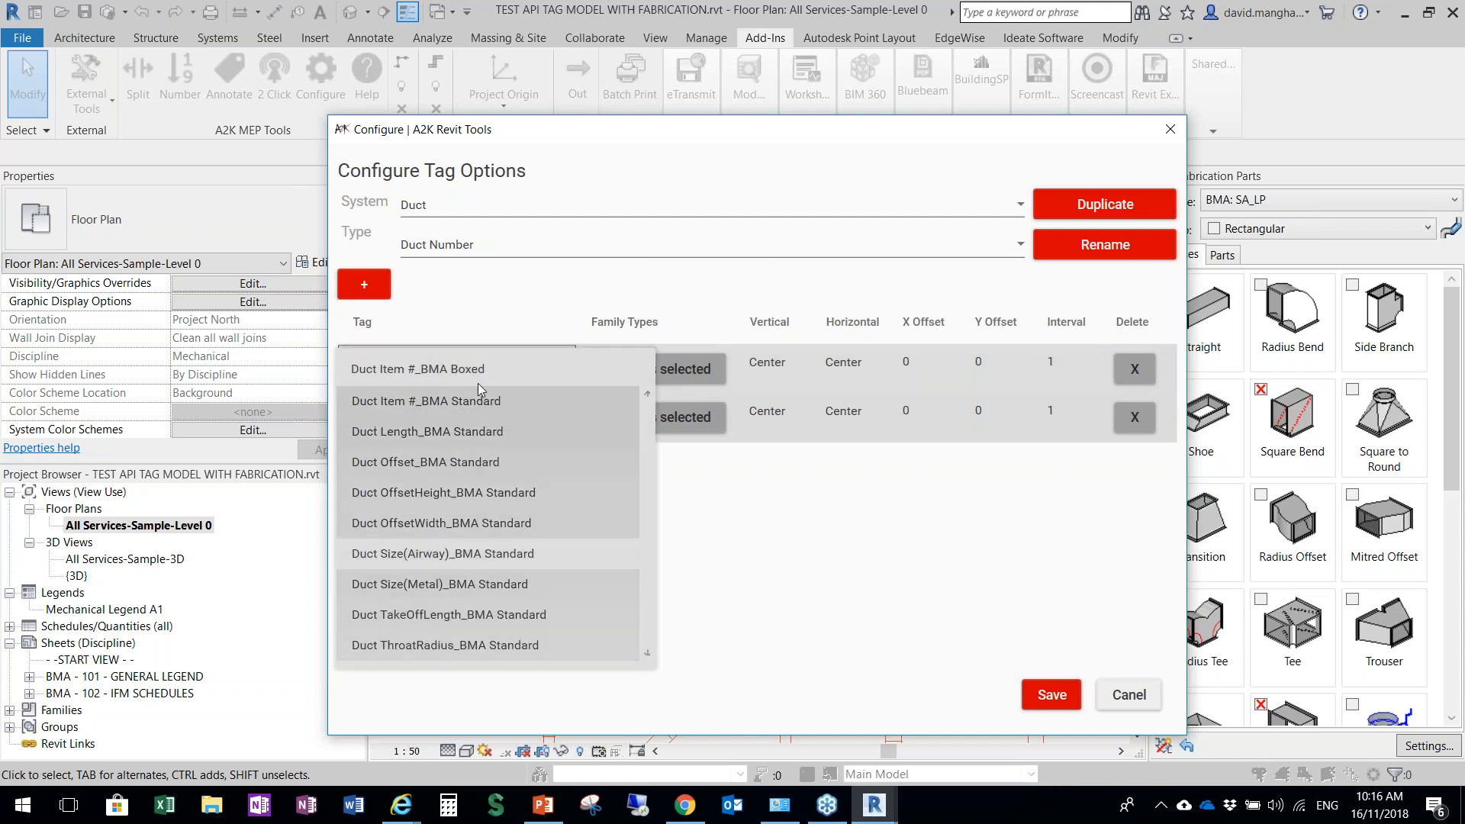
left_click(435, 371)
left_click(427, 429)
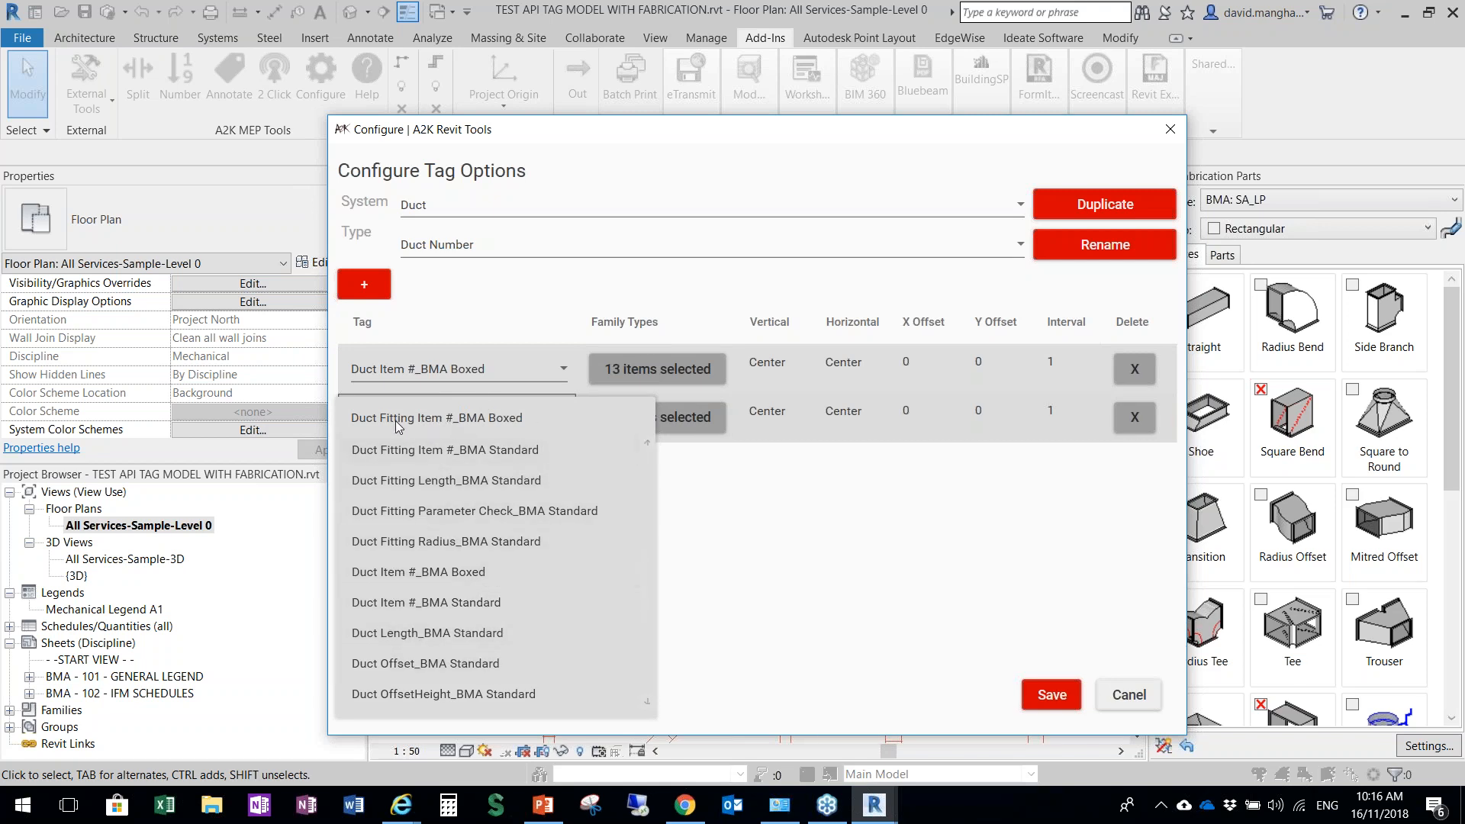
key("ctrl")
left_click(470, 417)
left_click(388, 371)
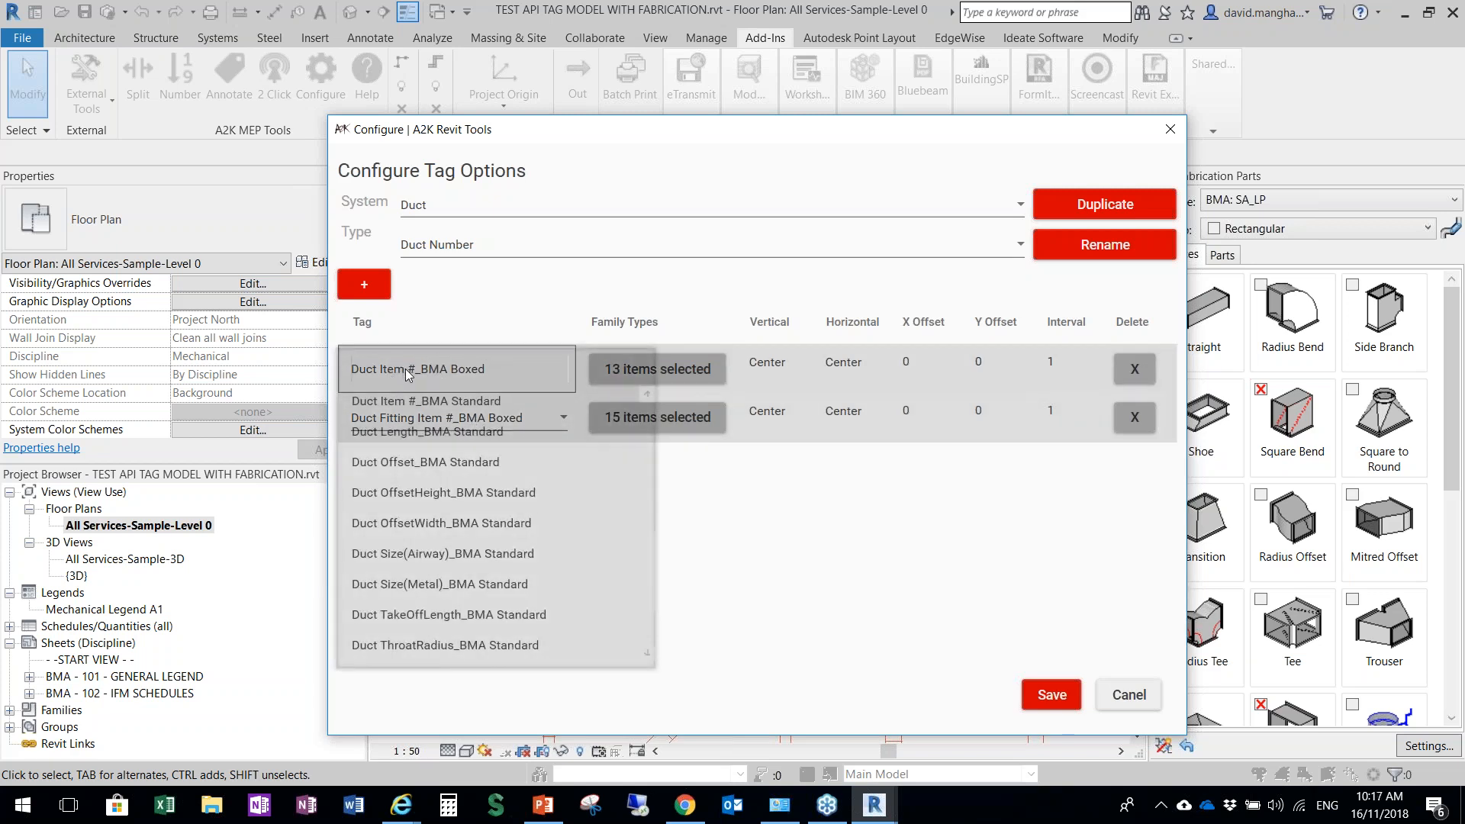
left_click(456, 371)
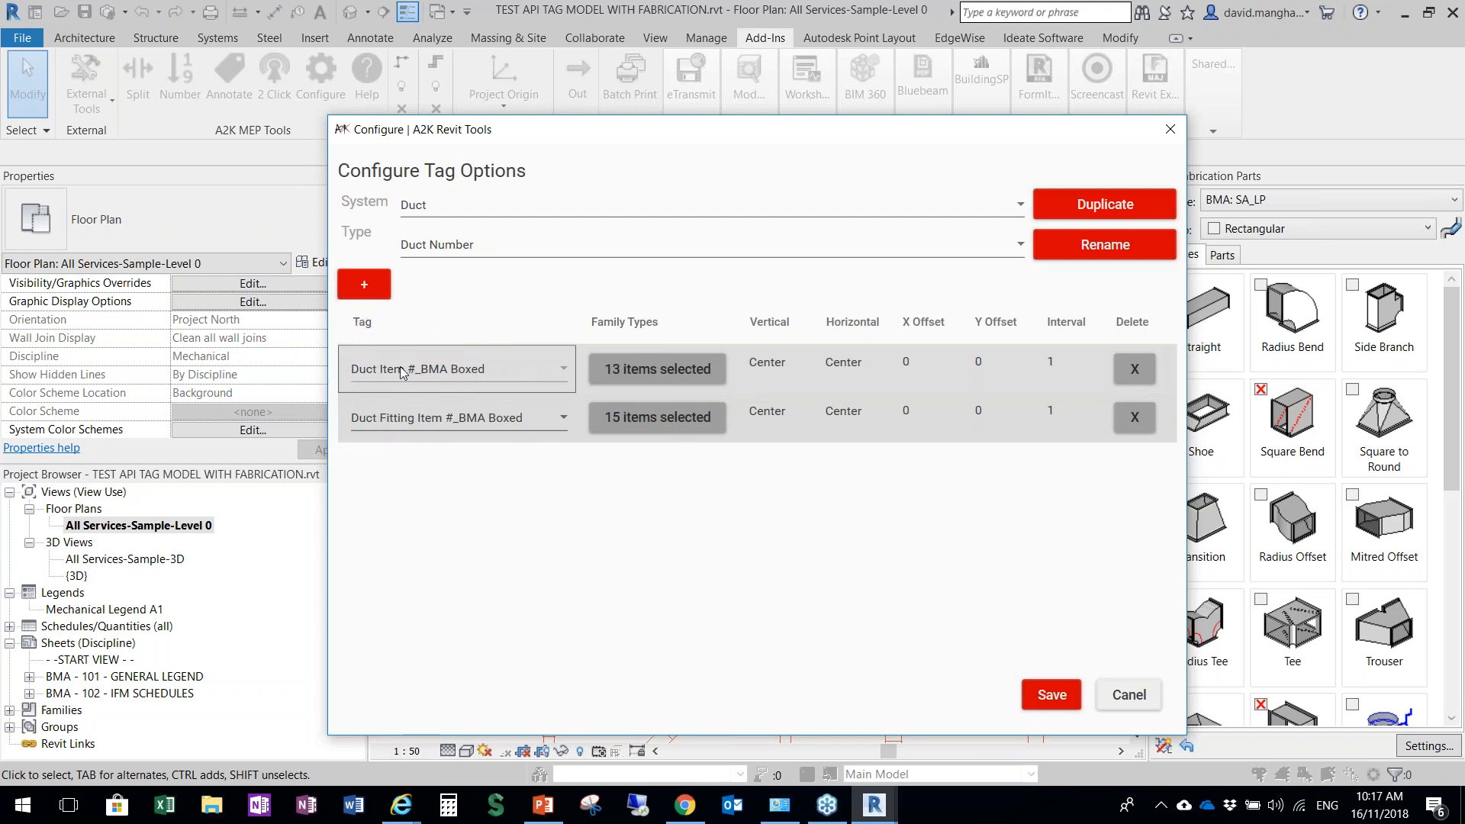
Examine the family types assigned to the Duct Item #_BMA Boxed tag and the alternative tags offered for that row
left_click(643, 371)
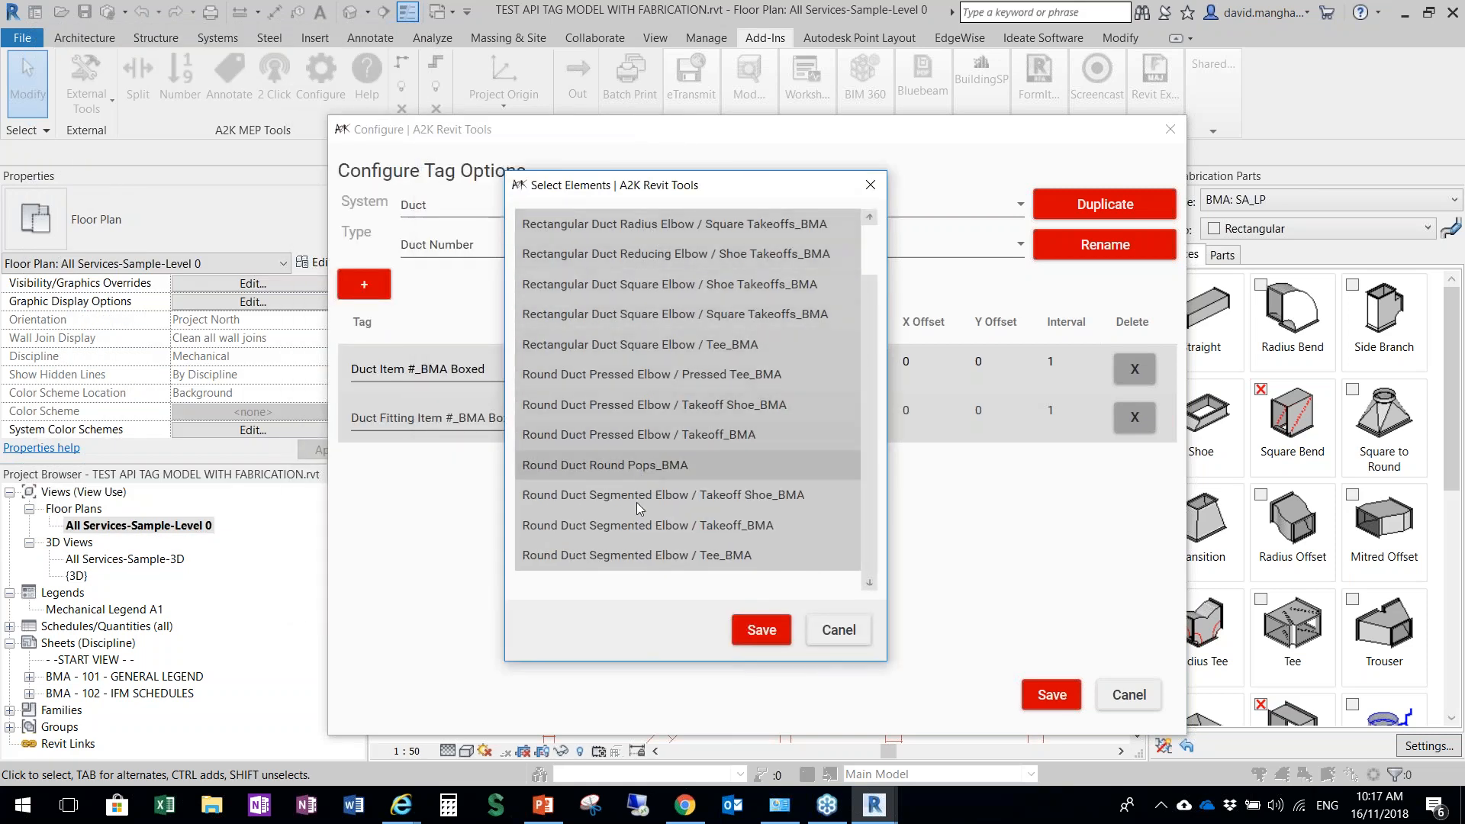
scroll(862, 333, "up", 1)
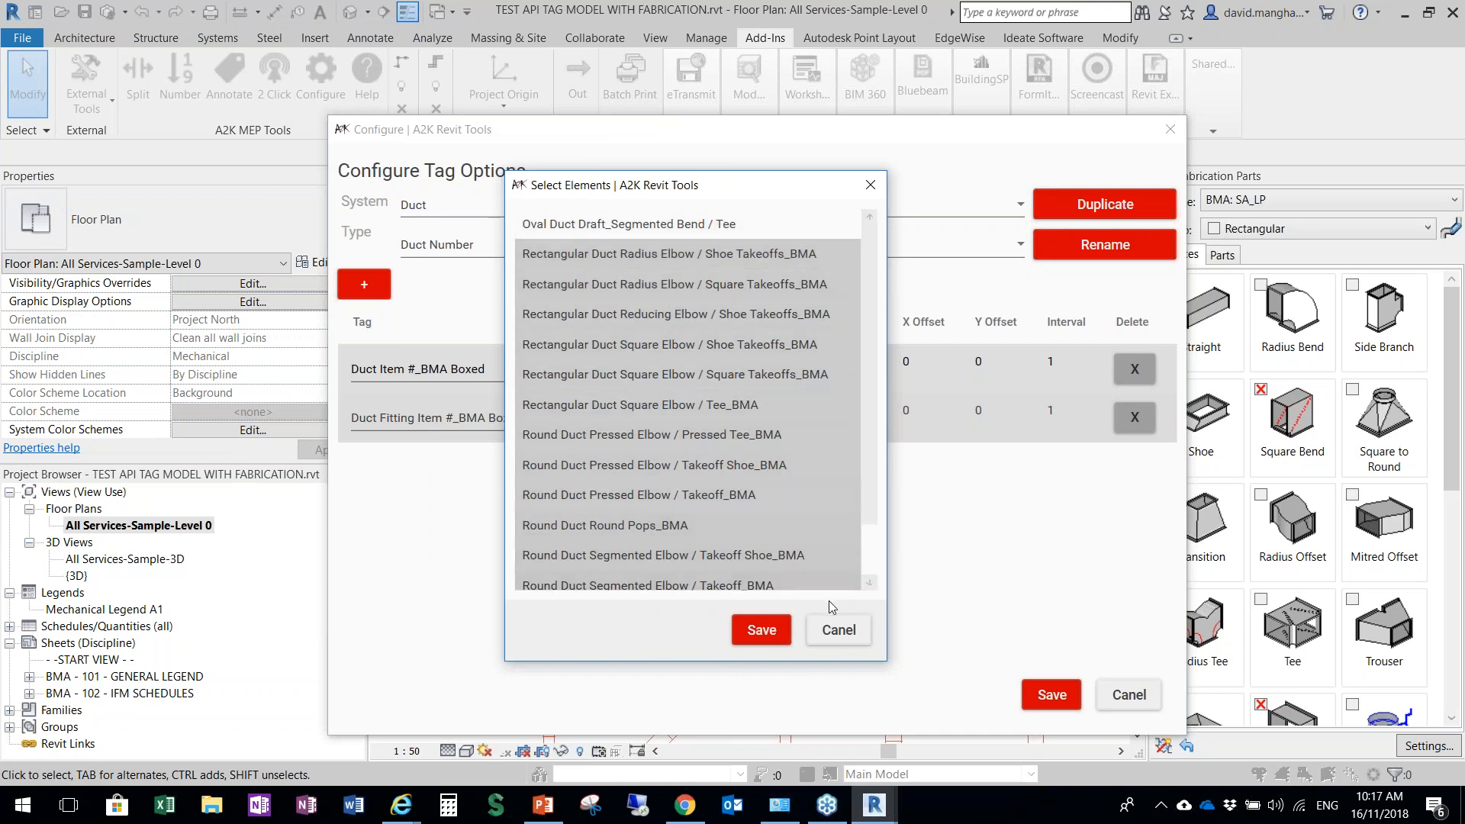
left_click(832, 639)
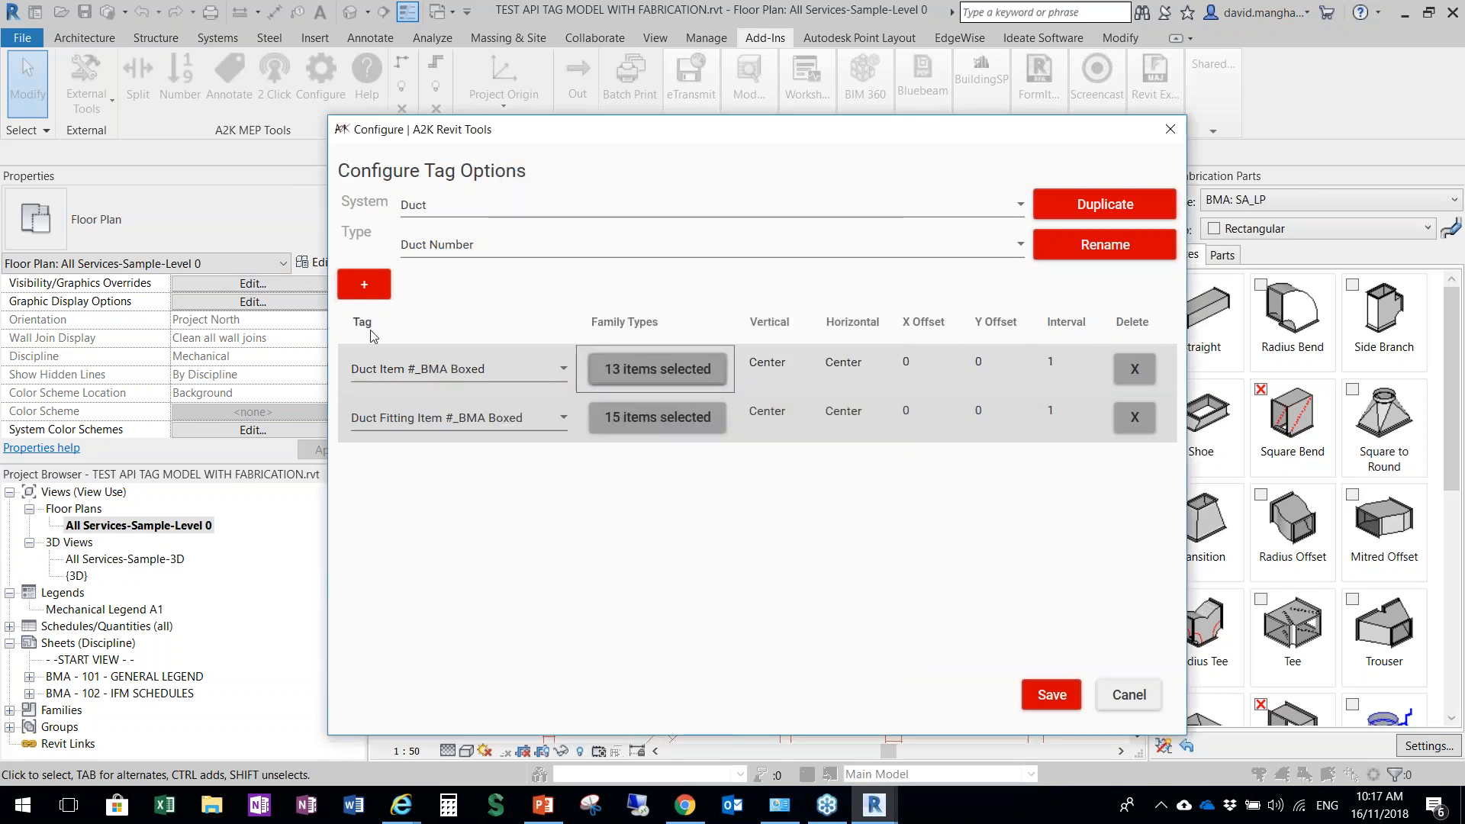
left_click(415, 360)
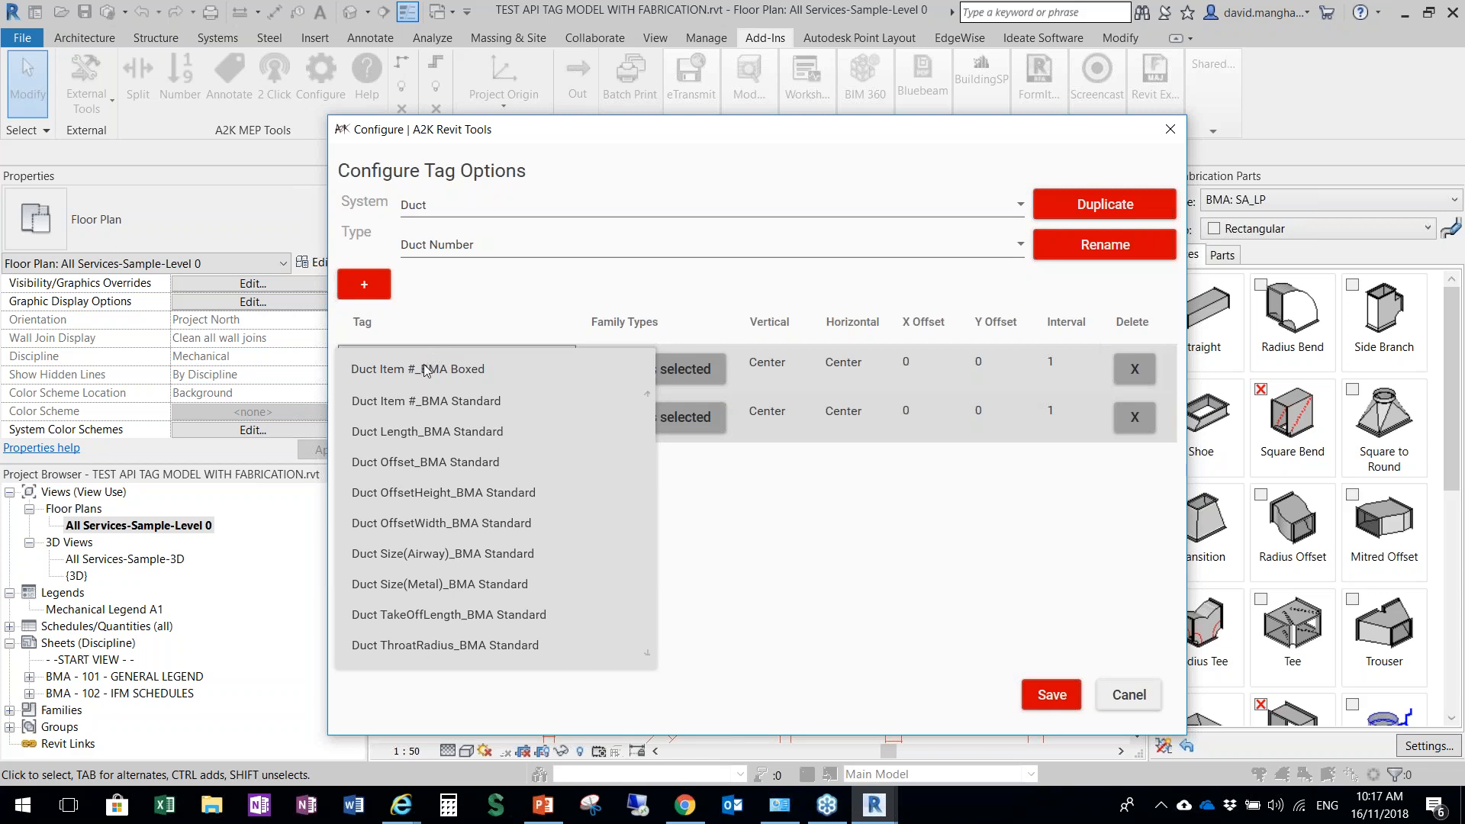
scroll(534, 496, "down", 3)
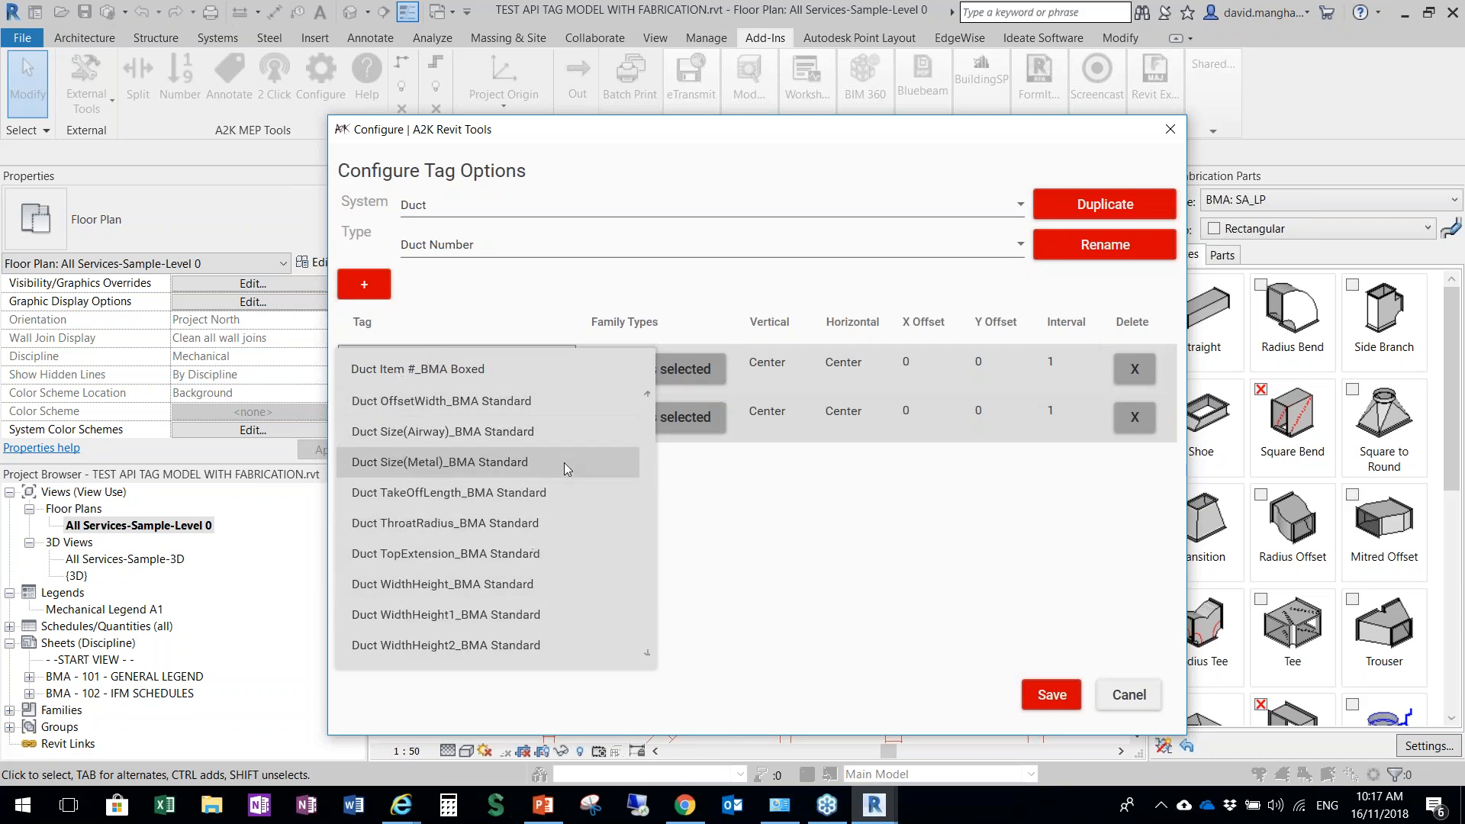
left_click(468, 315)
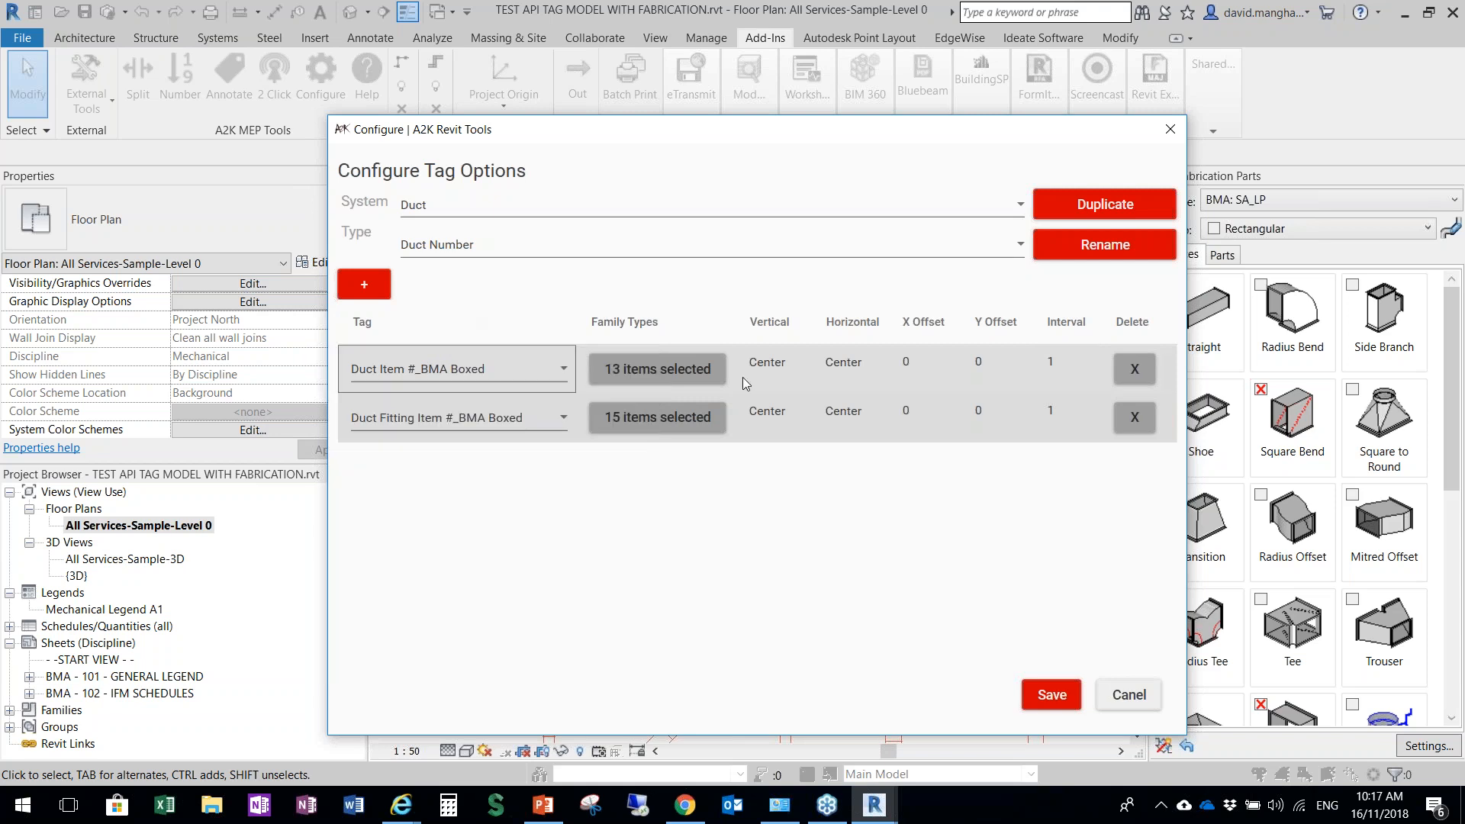
left_click(658, 369)
left_click_drag(319, 66, 957, 148)
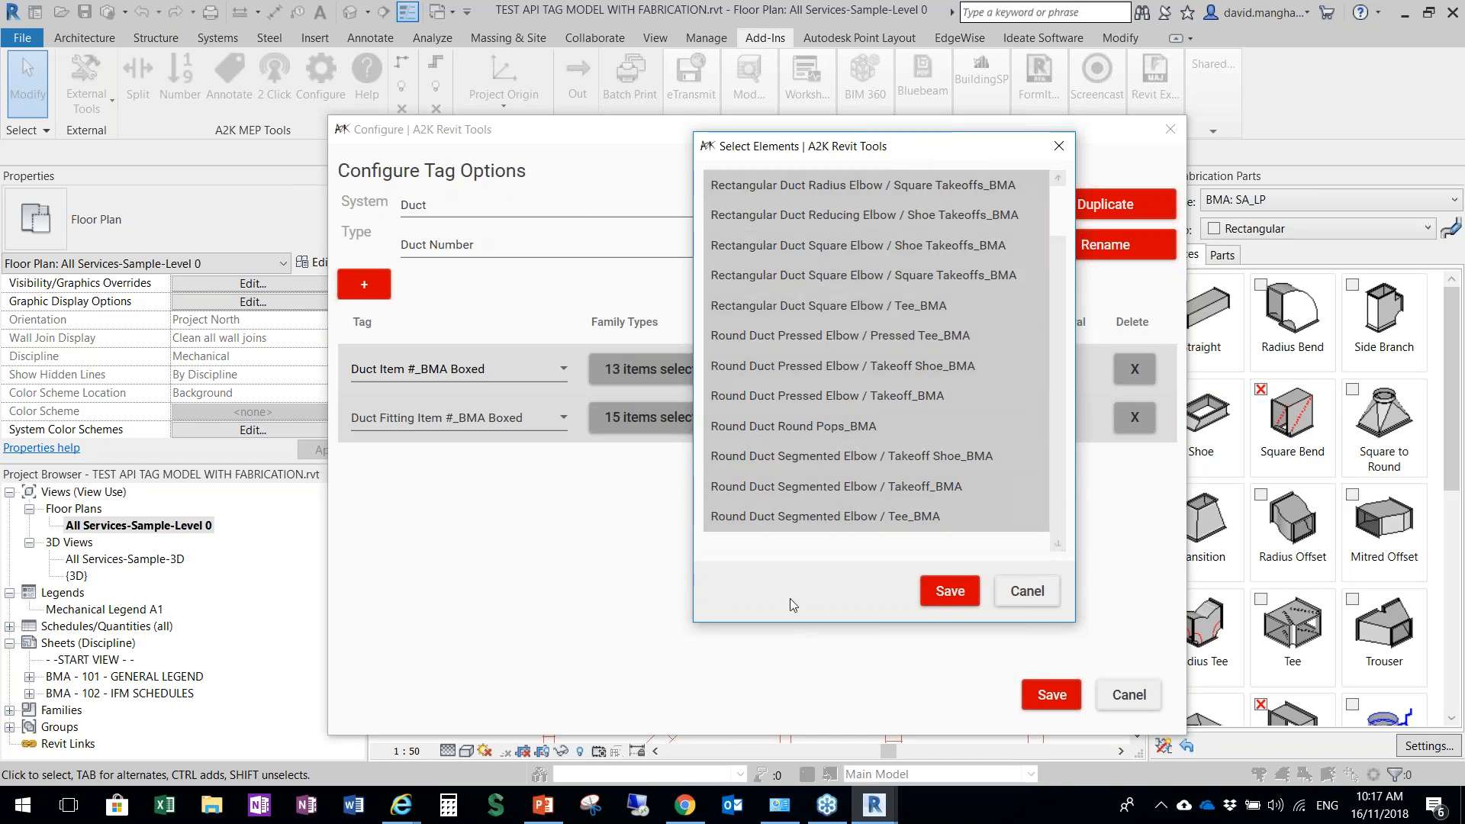
key("ctrl")
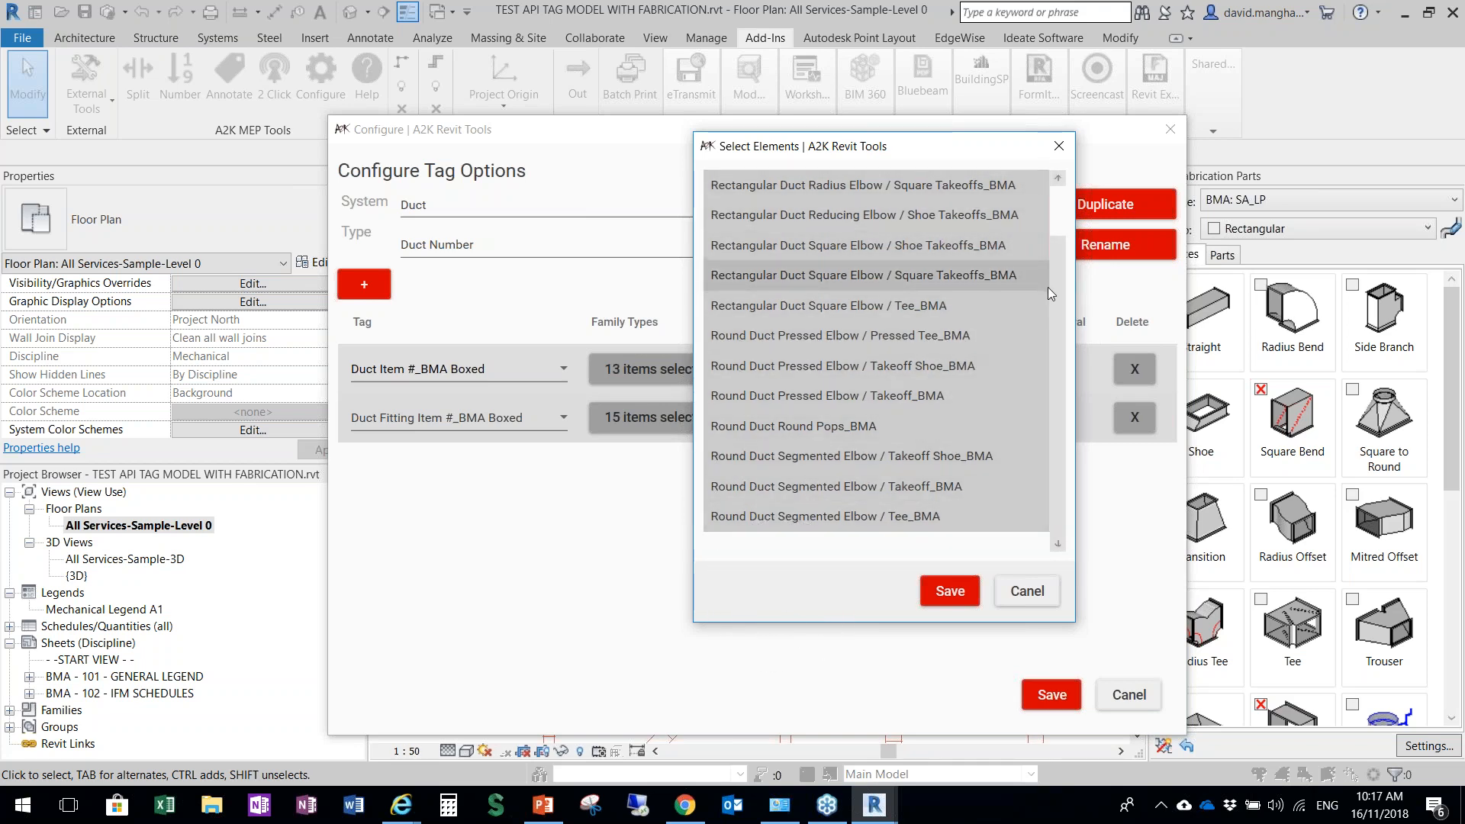
left_click_drag(1058, 289, 1058, 180)
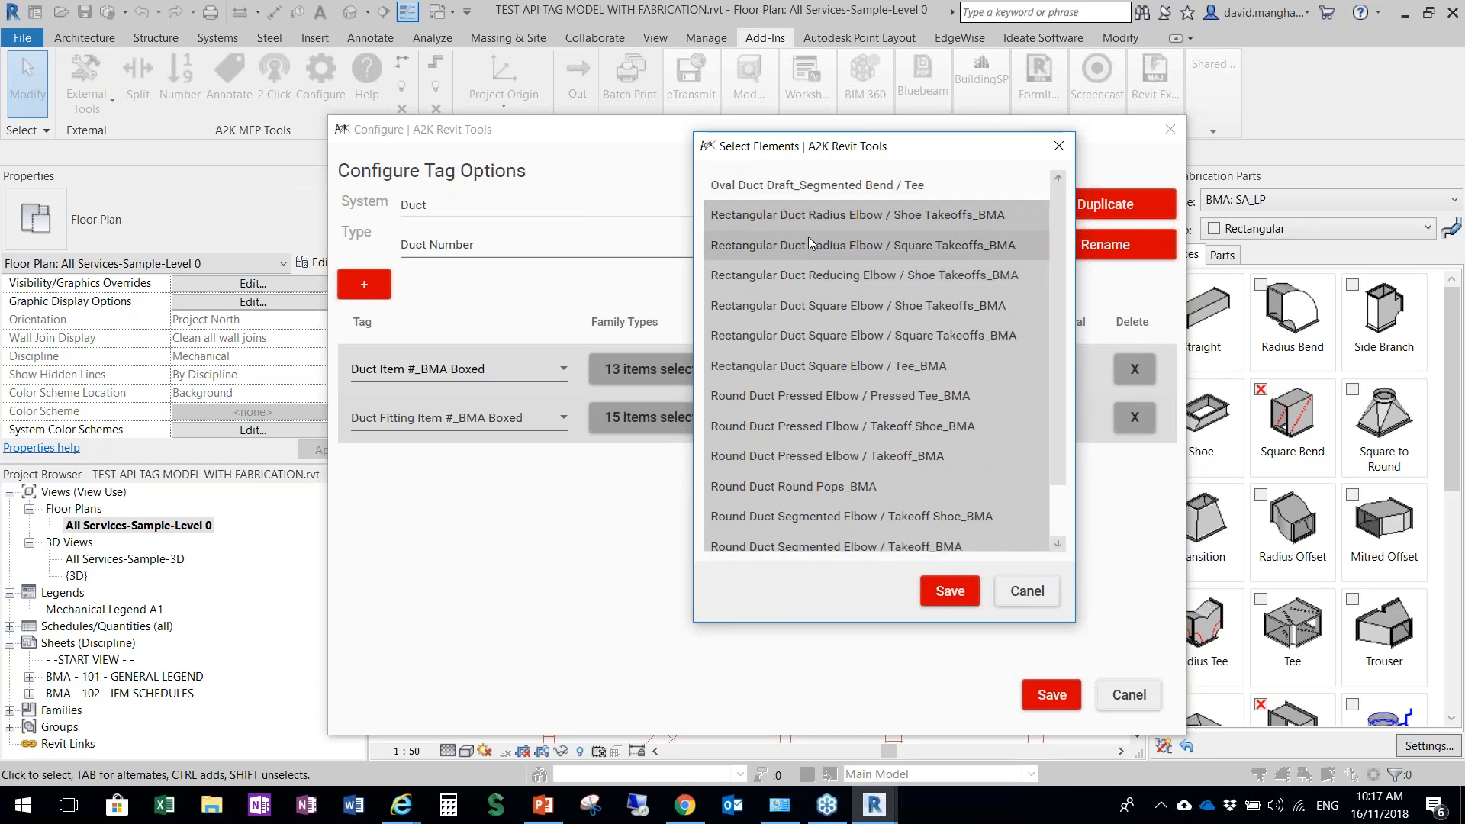
left_click(1021, 598)
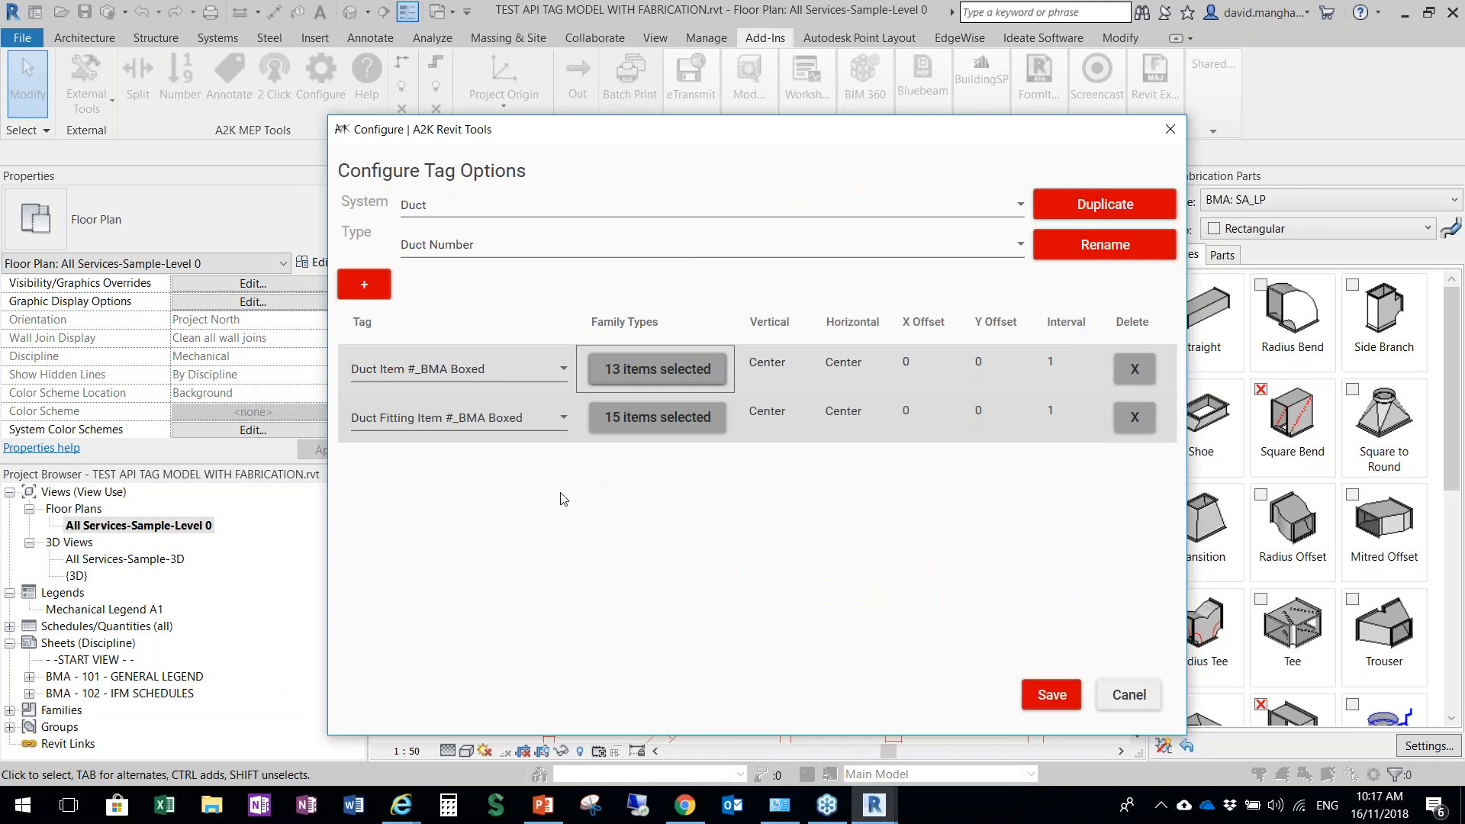
Duplicate the Duct Number tag type under the name Duct All
left_click(428, 252)
key("ctrl")
key("ctrl")
key("ctrl")
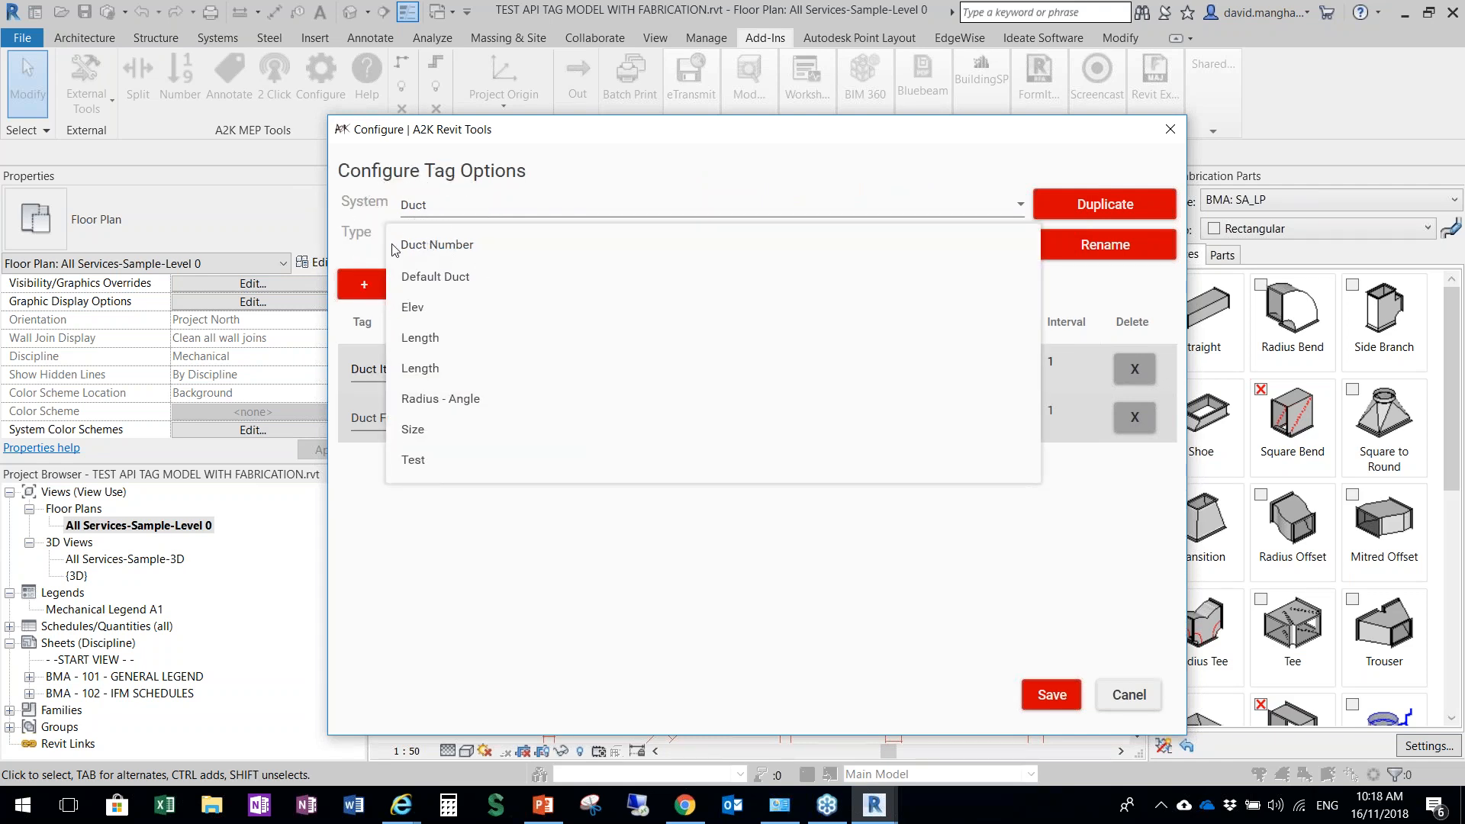
left_click(870, 215)
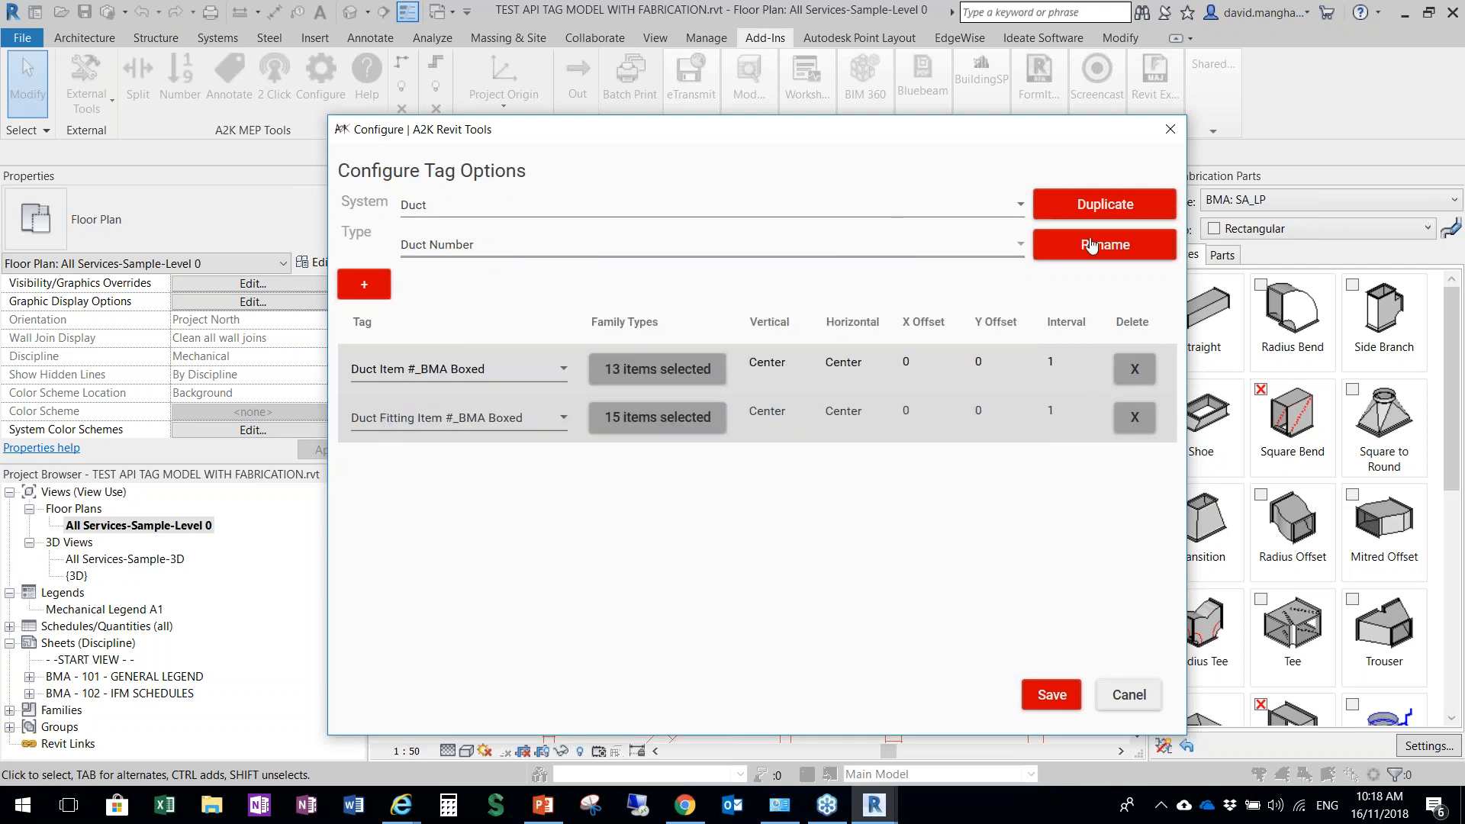
left_click(1120, 206)
left_click(167, 131)
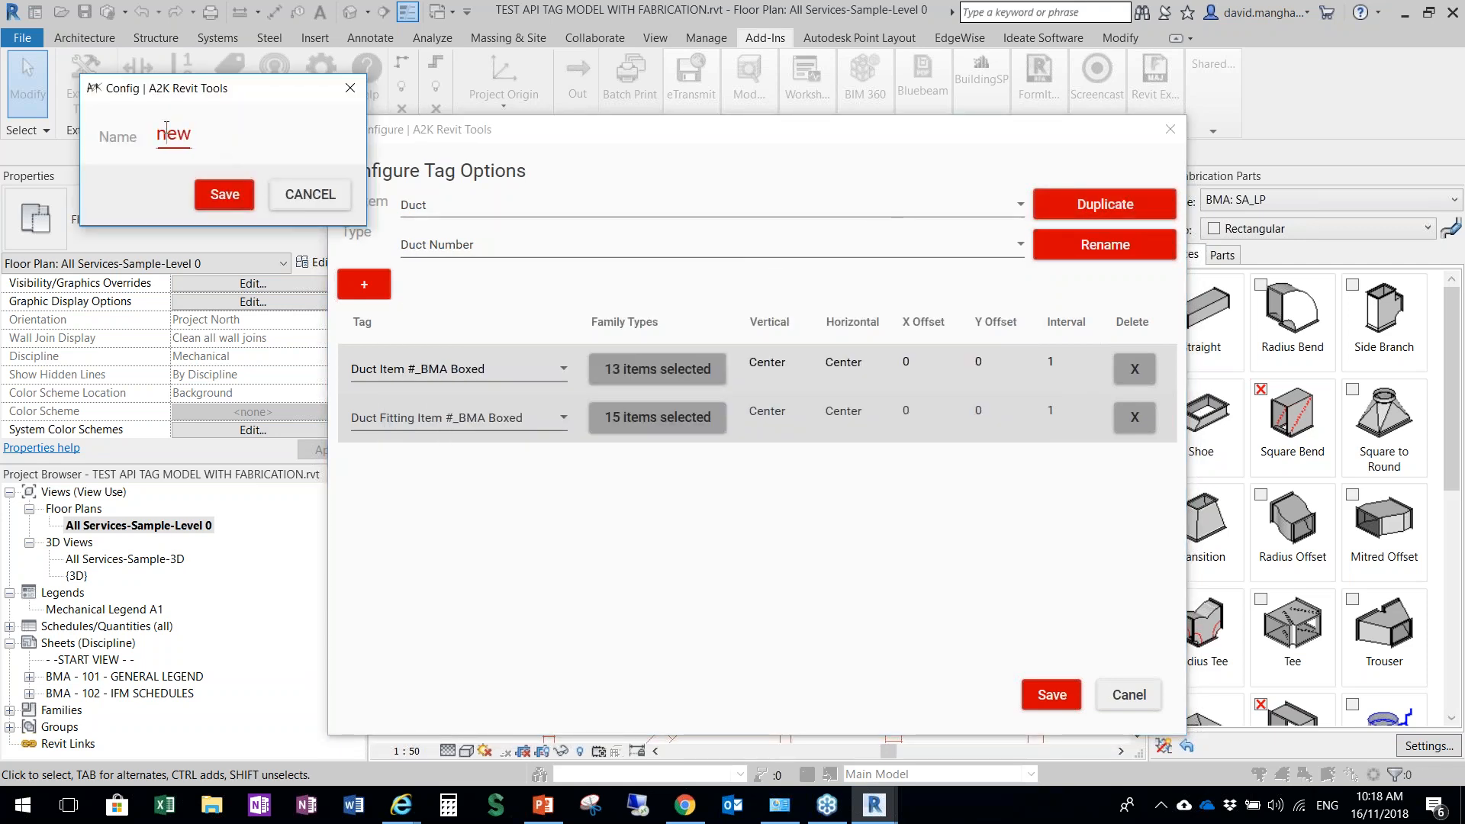
left_click_drag(159, 132, 188, 132)
type("Duct All")
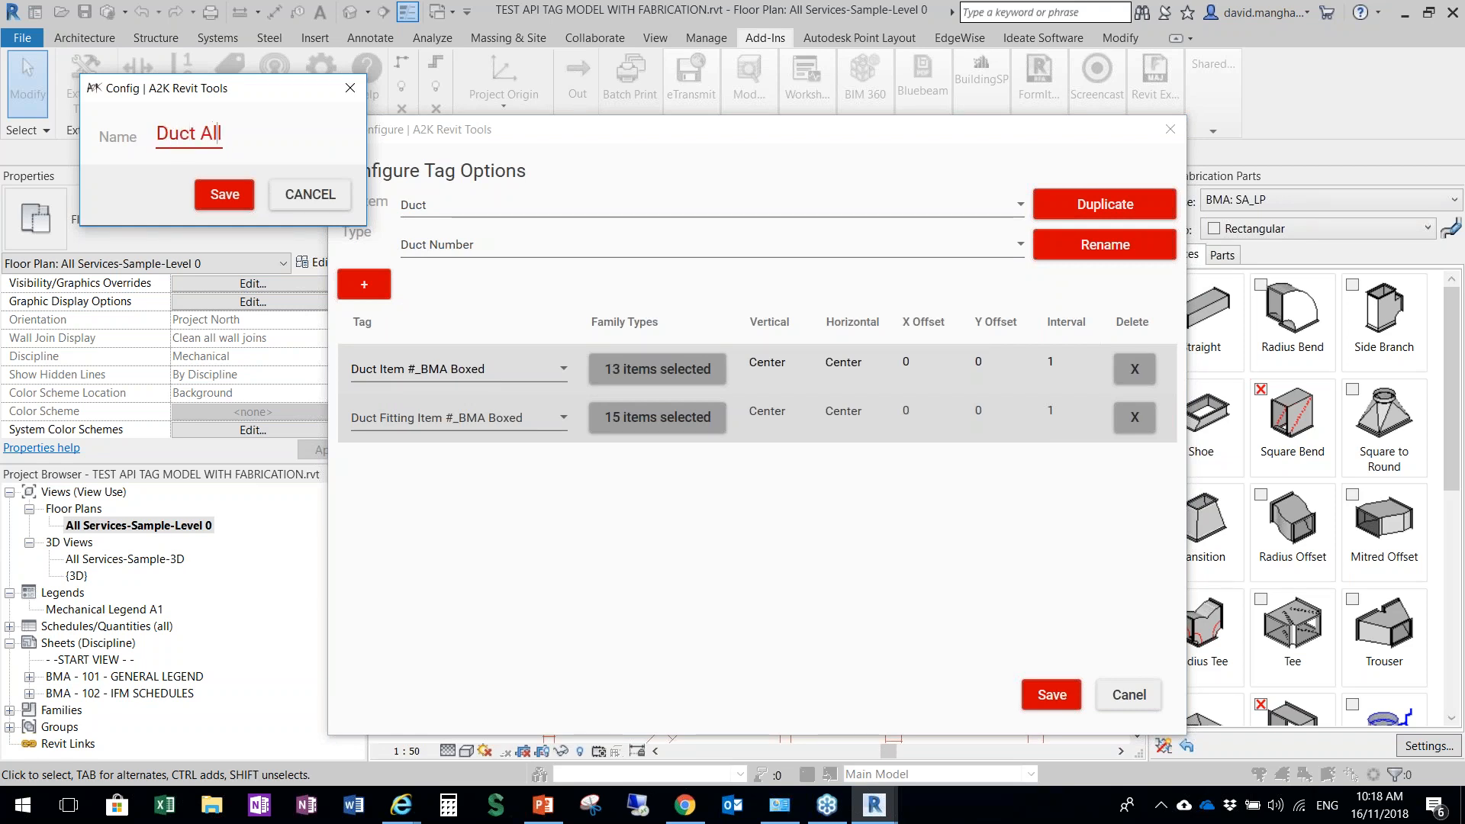
left_click(224, 195)
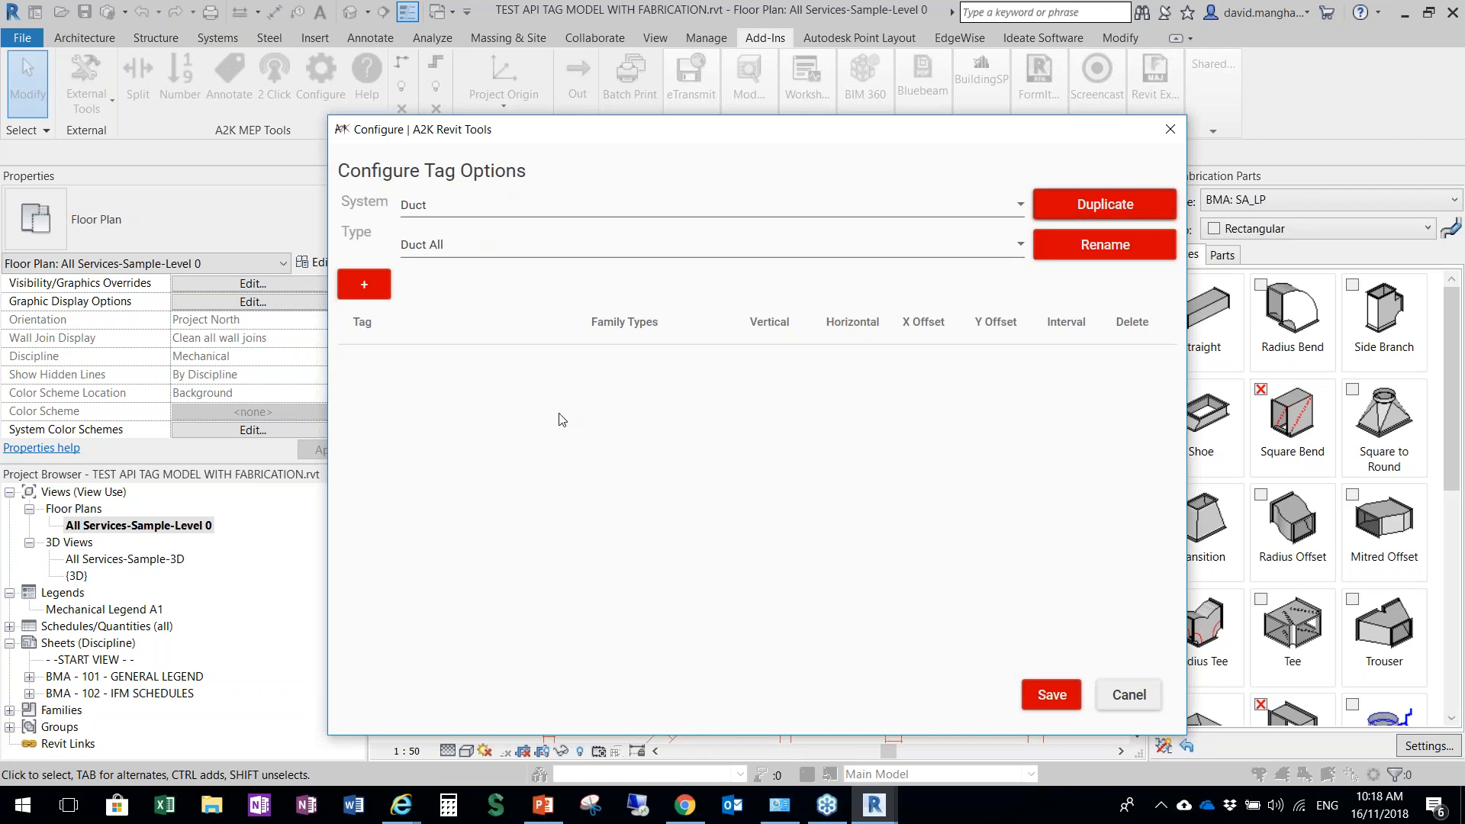
Add a tag row using Duct Bend Angle_BMA Standard and assign it to the Round Bend Pressed_BMA Standard family type
left_click(364, 284)
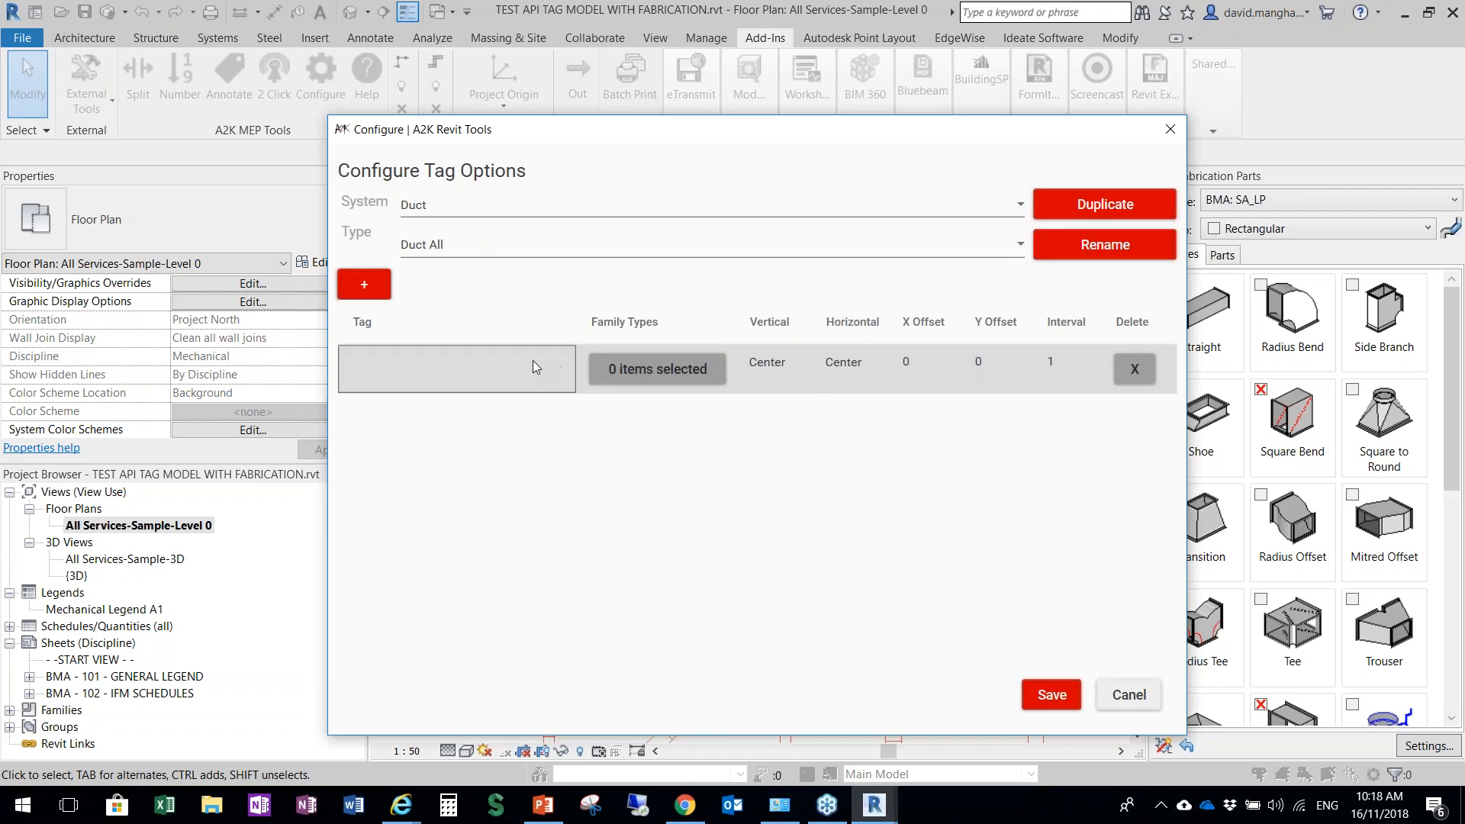
left_click(532, 360)
left_click(432, 397)
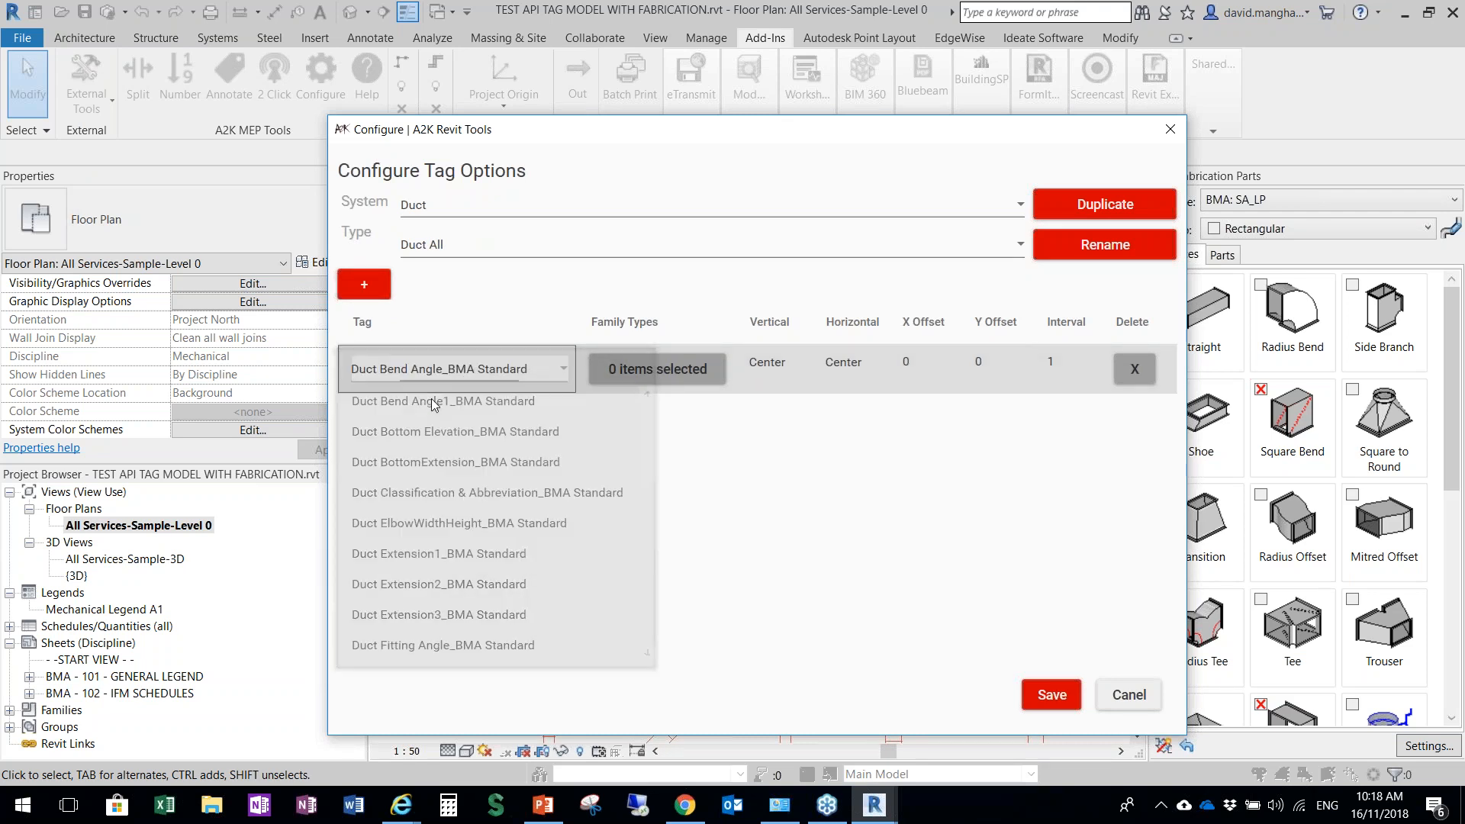
left_click(664, 377)
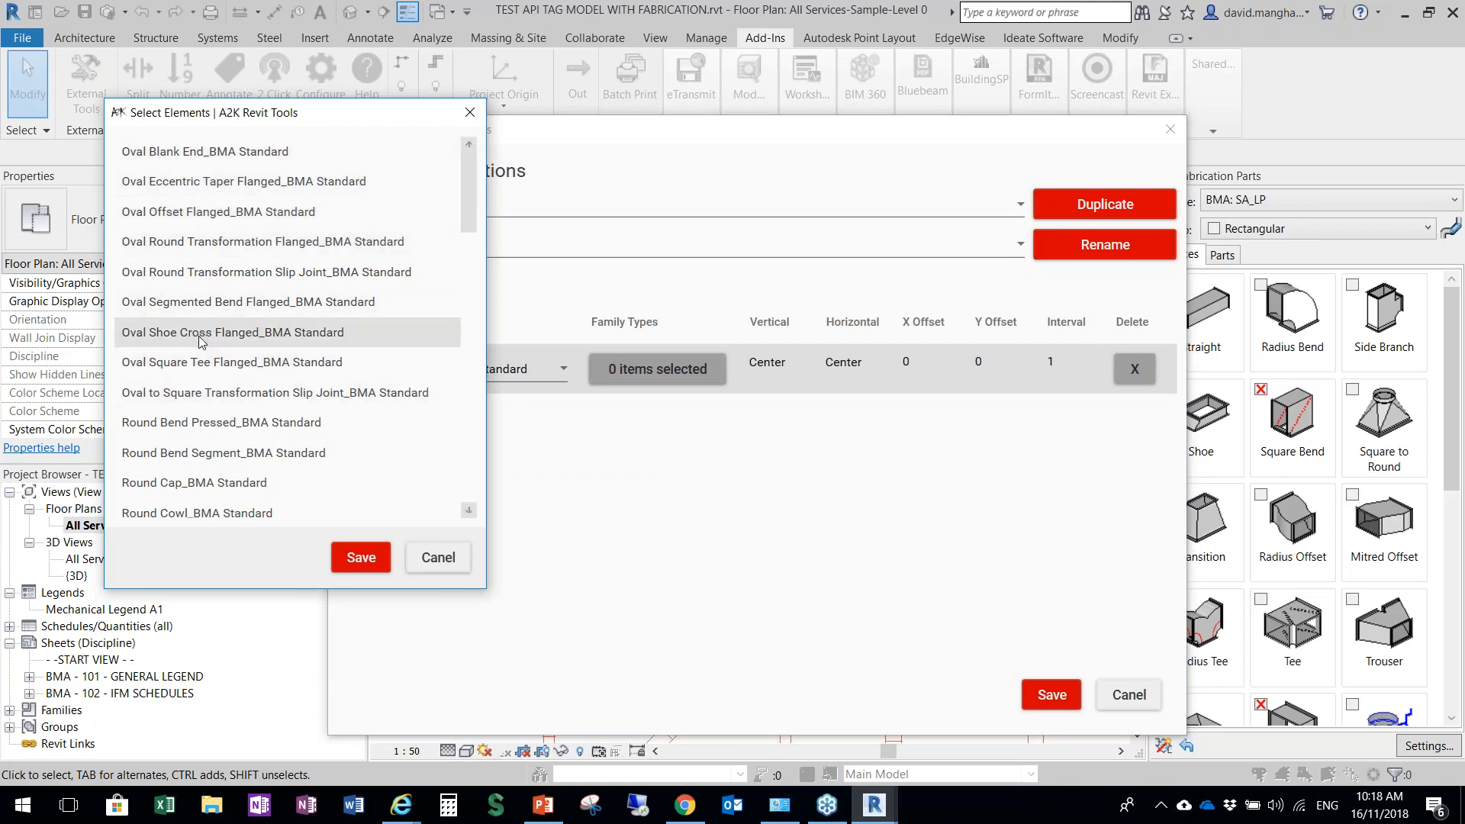
left_click(222, 422)
left_click(361, 557)
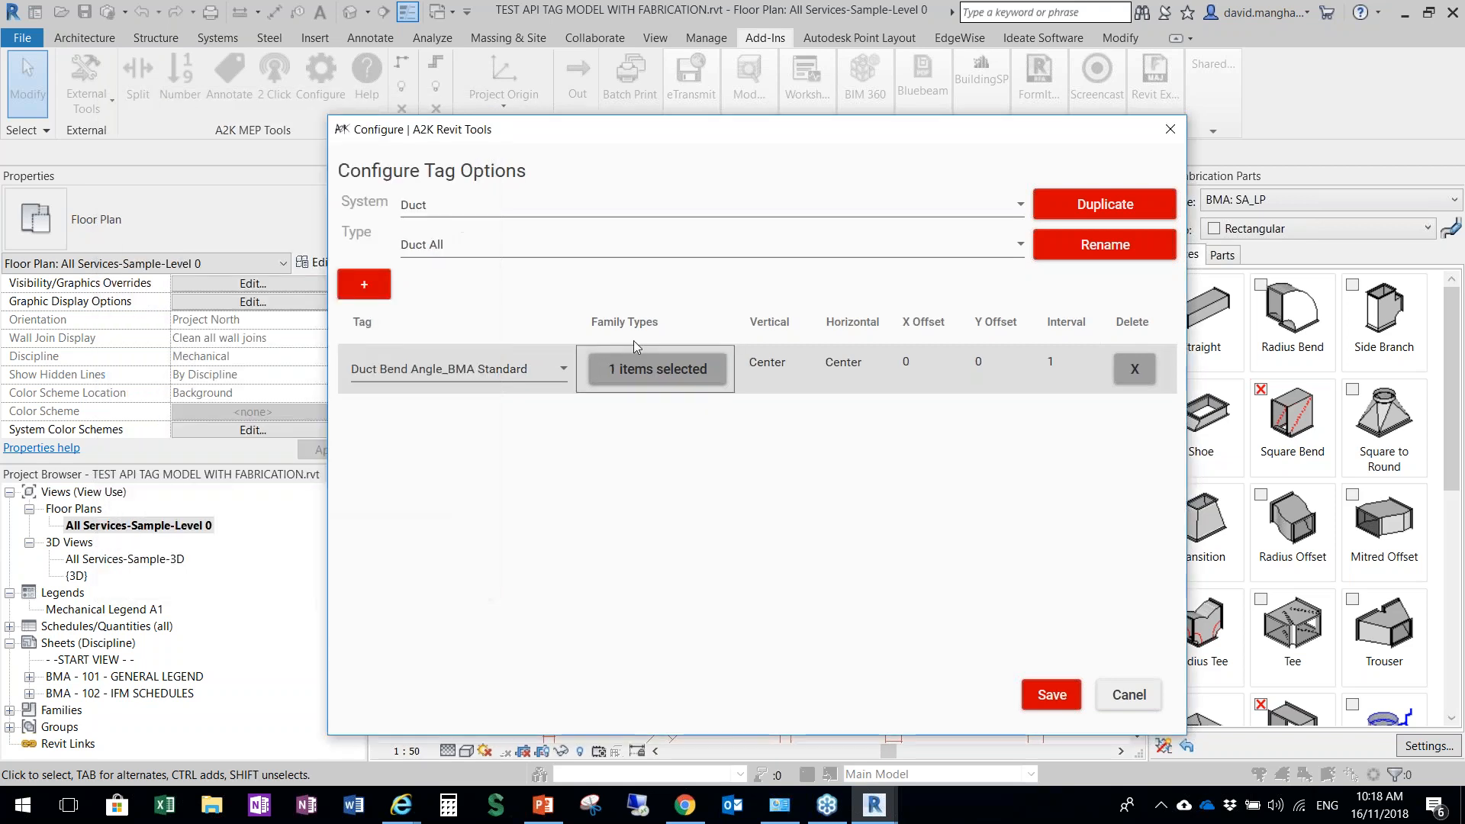
Add a second row using Duct Bottom Elevation_BMA Standard and assign it to Rectangular Duct Square Elbow / Square Takeoffs_BMA
left_click(357, 287)
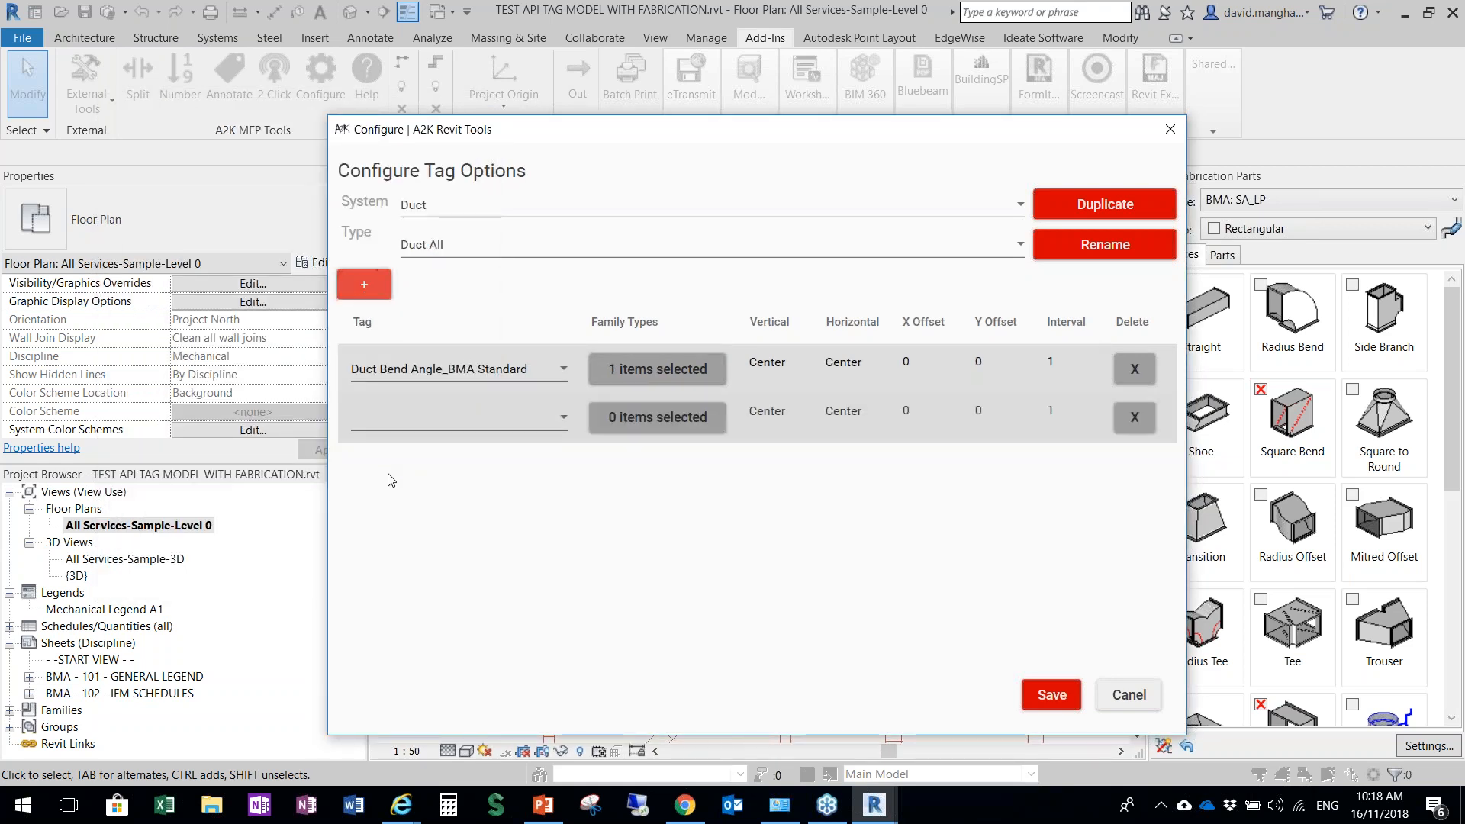
left_click(447, 419)
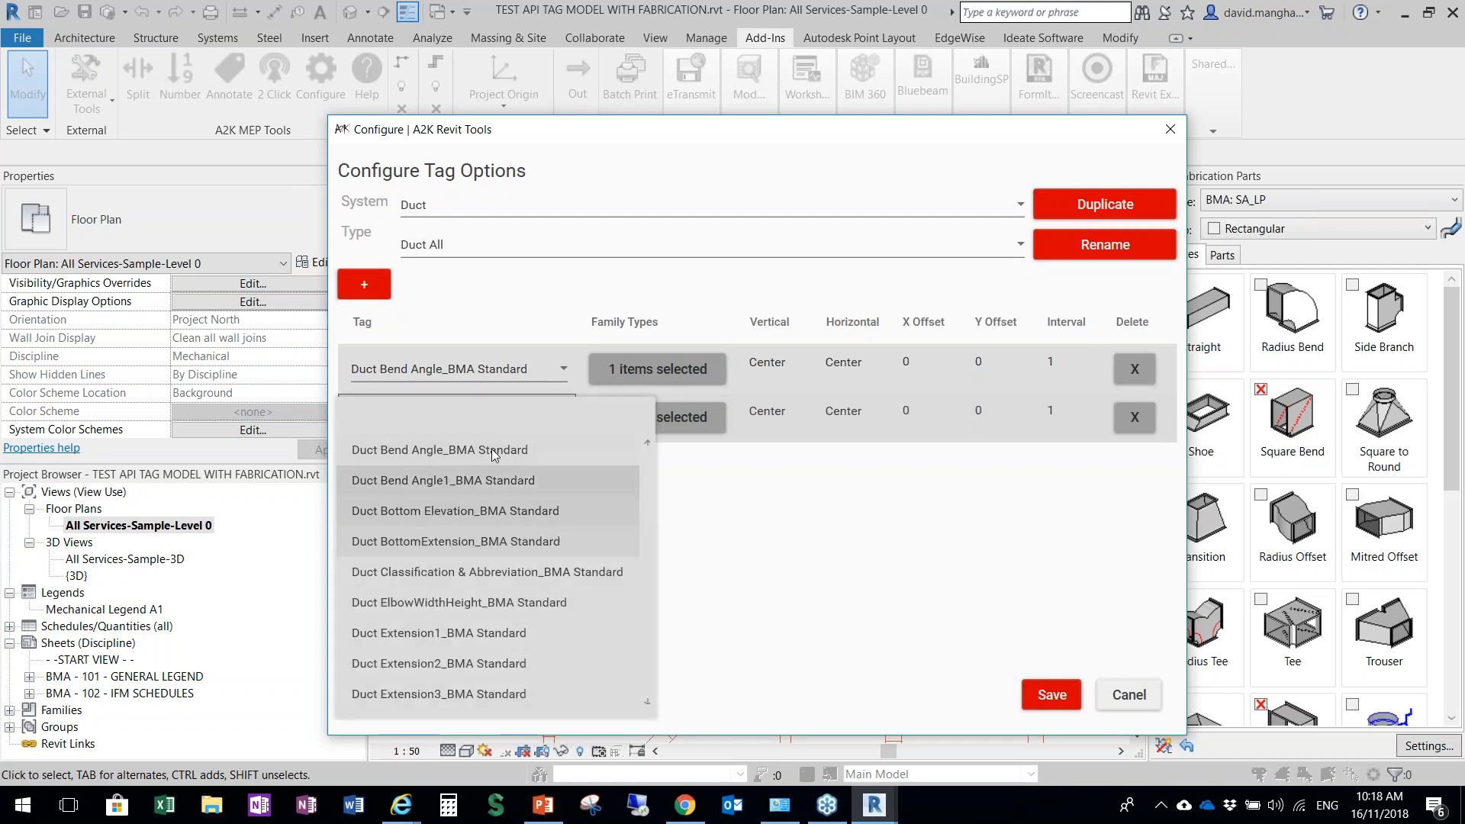
left_click(397, 511)
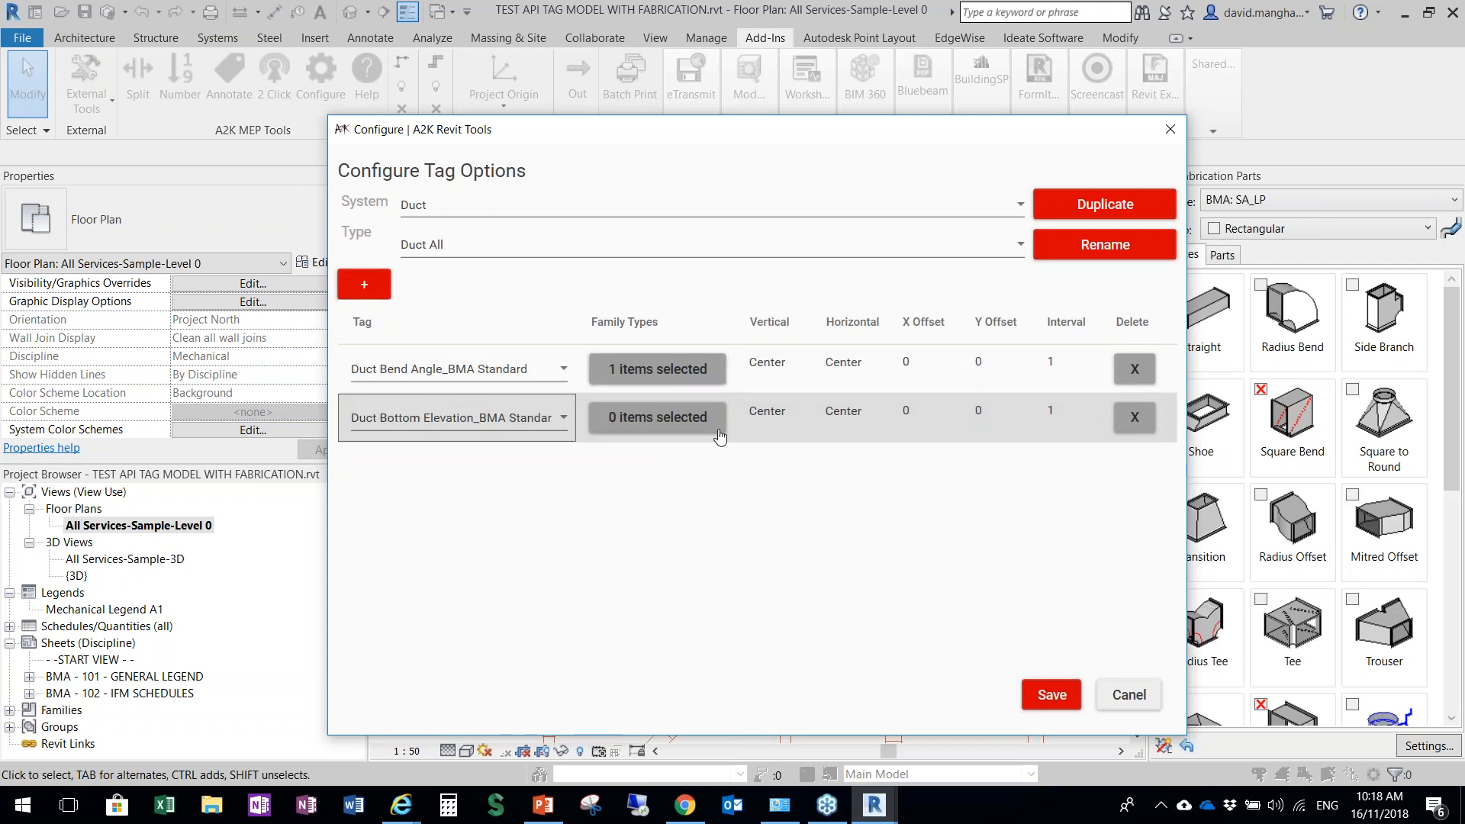
left_click(683, 417)
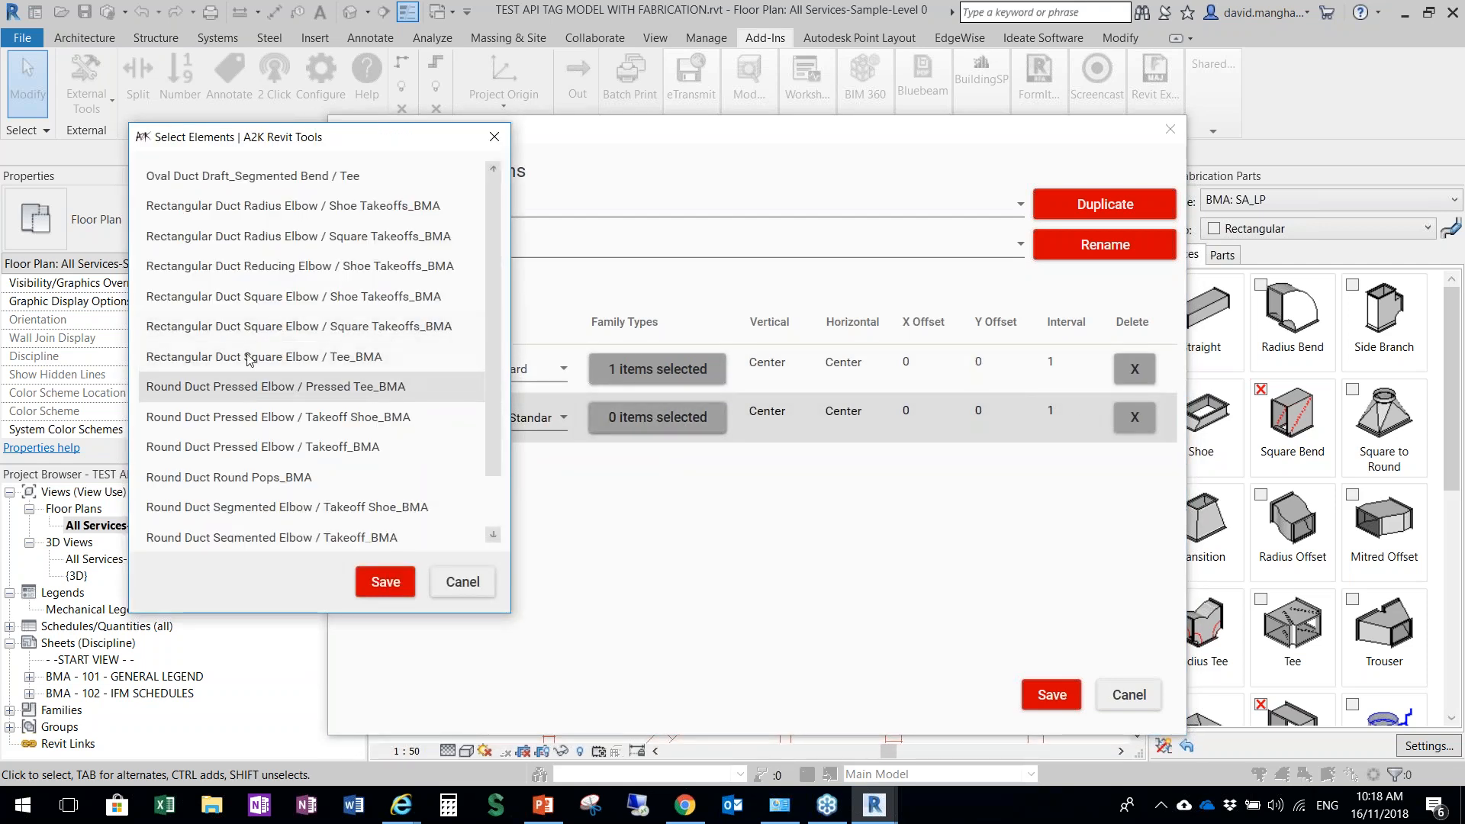
left_click(252, 326)
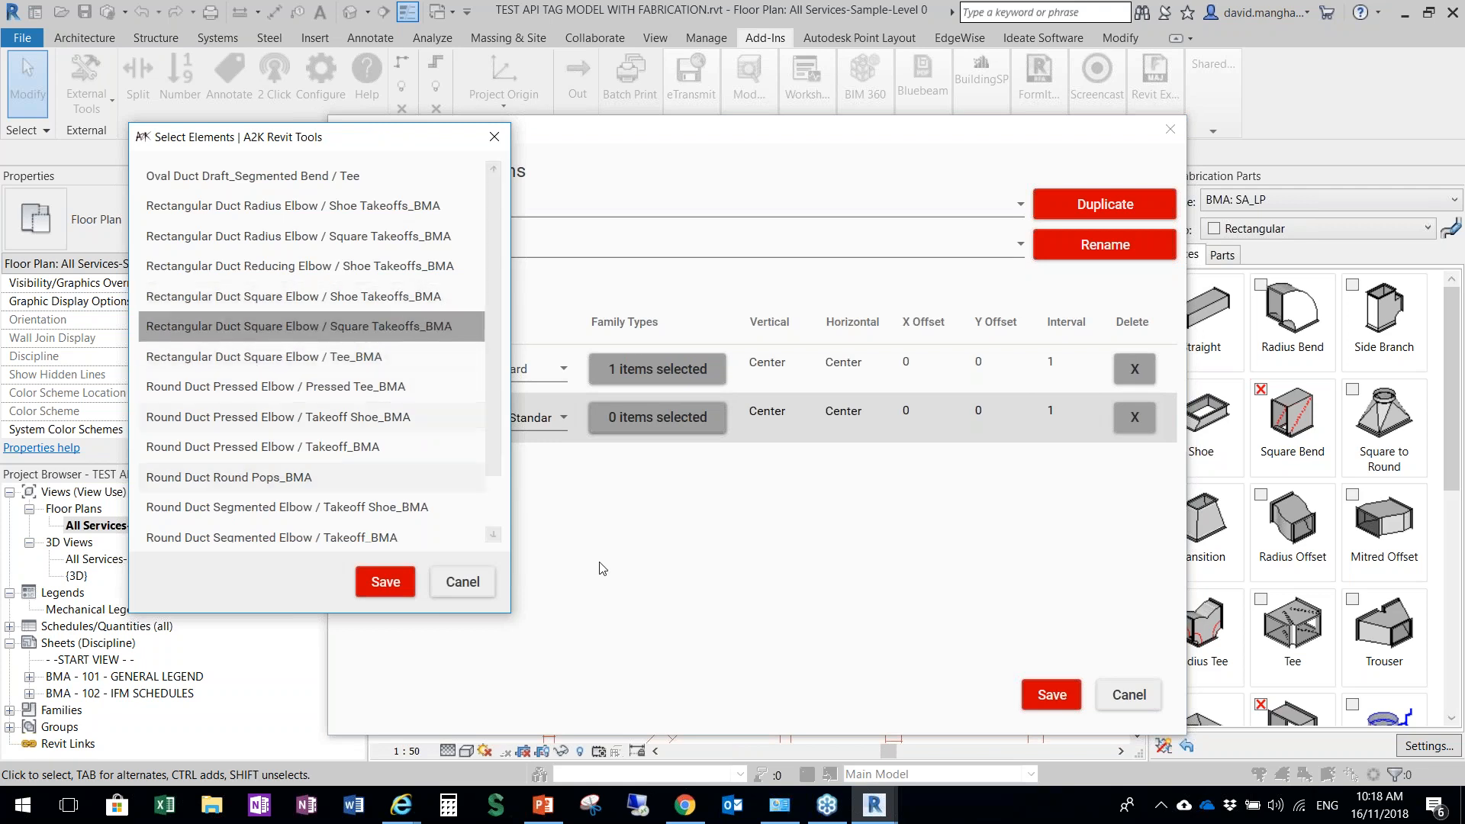
left_click(385, 582)
Add a third tag row using Duct Extension1_BMA Standard to the Duct All type and save the configuration
left_click(364, 285)
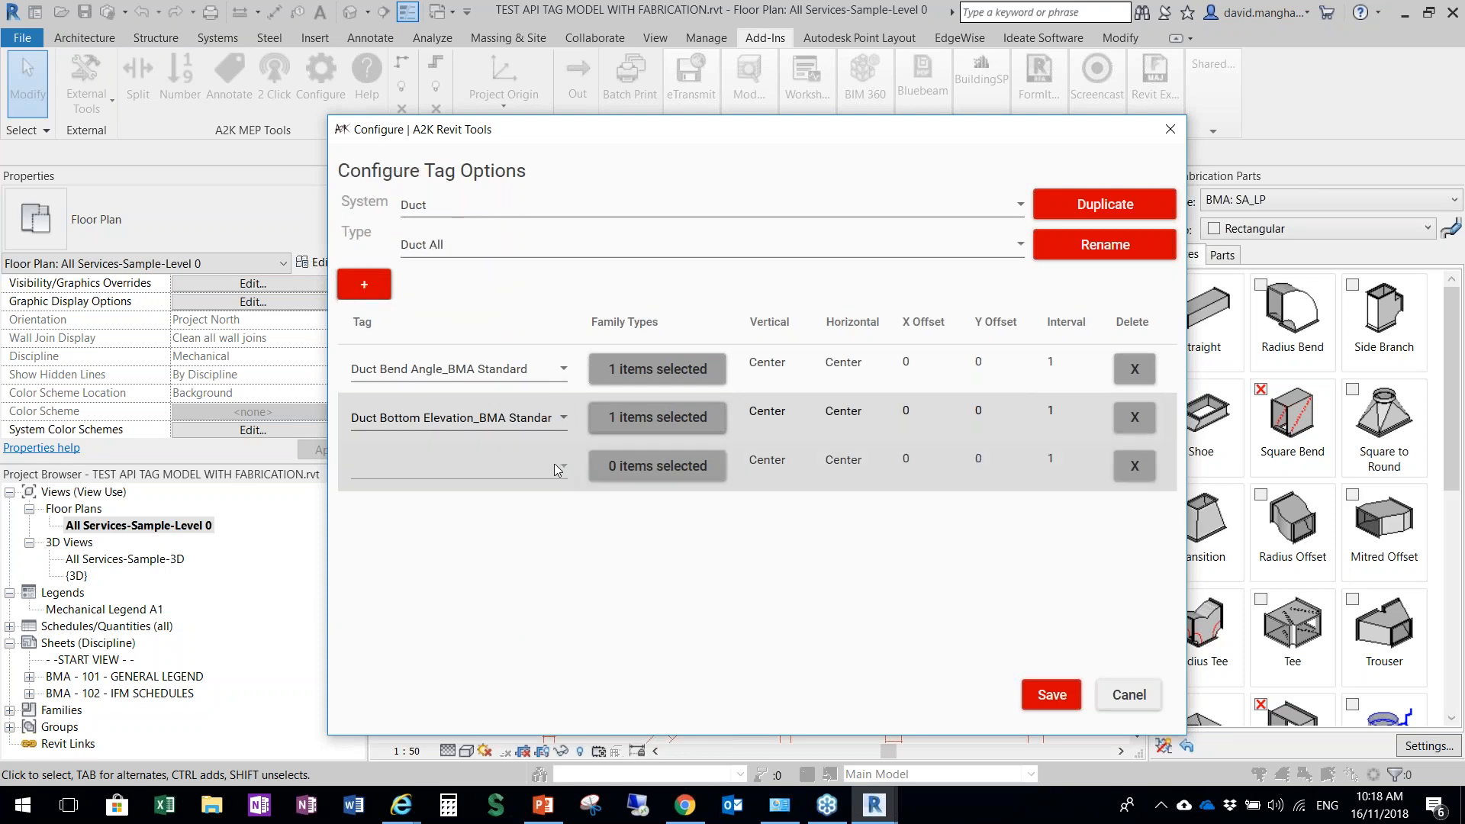
left_click(532, 469)
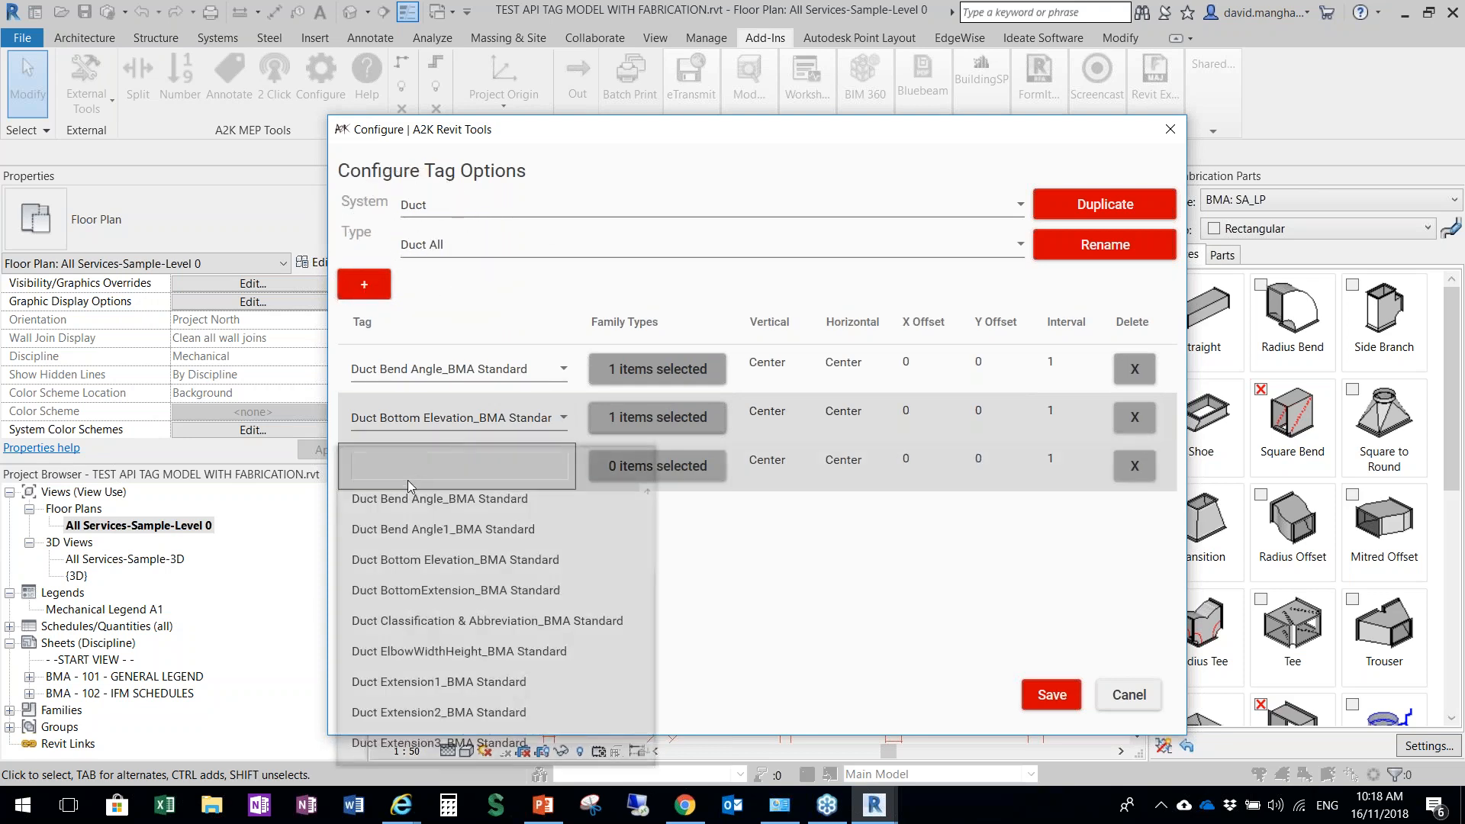
left_click(497, 690)
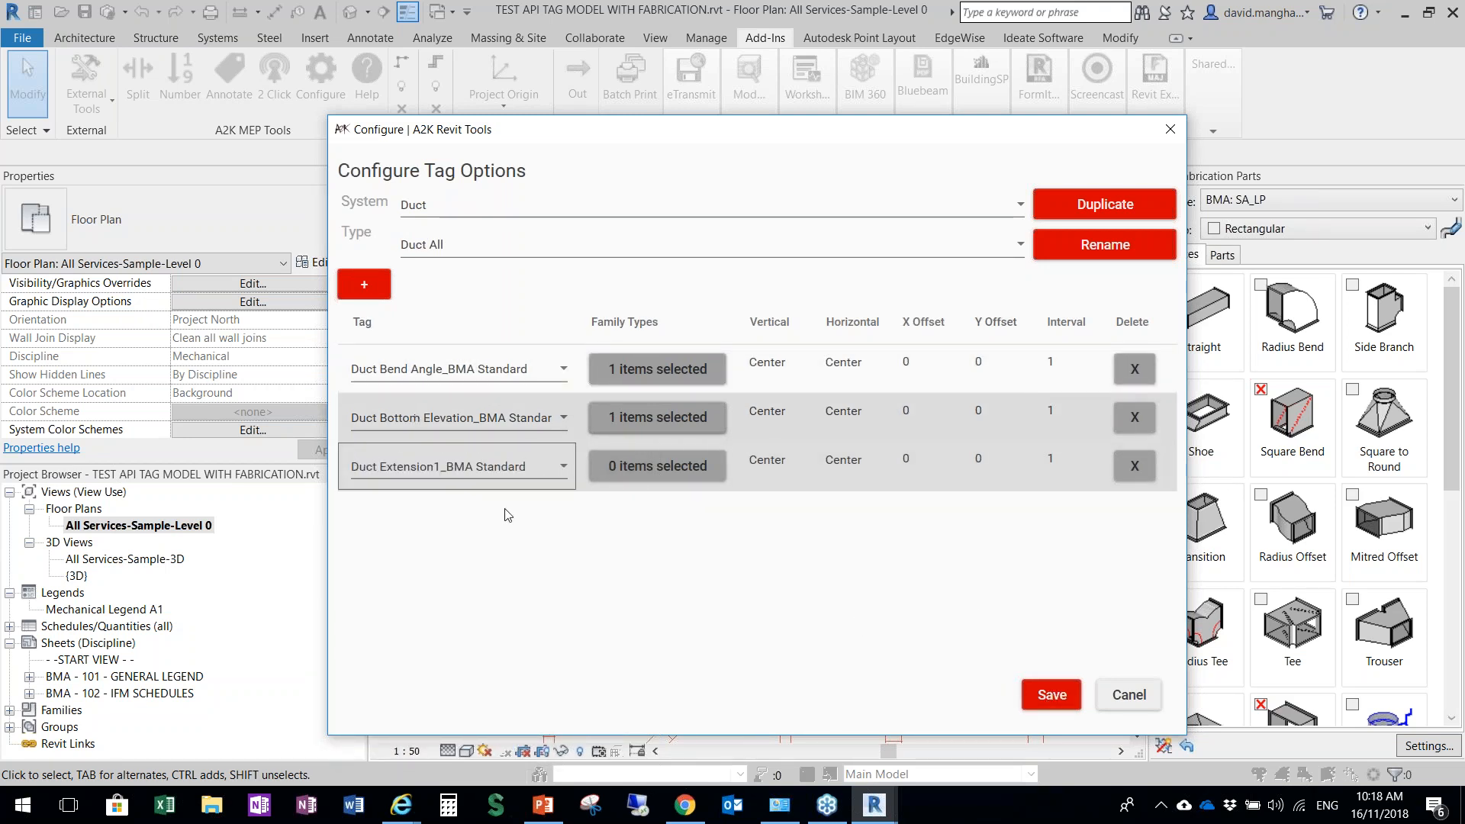
left_click(1044, 695)
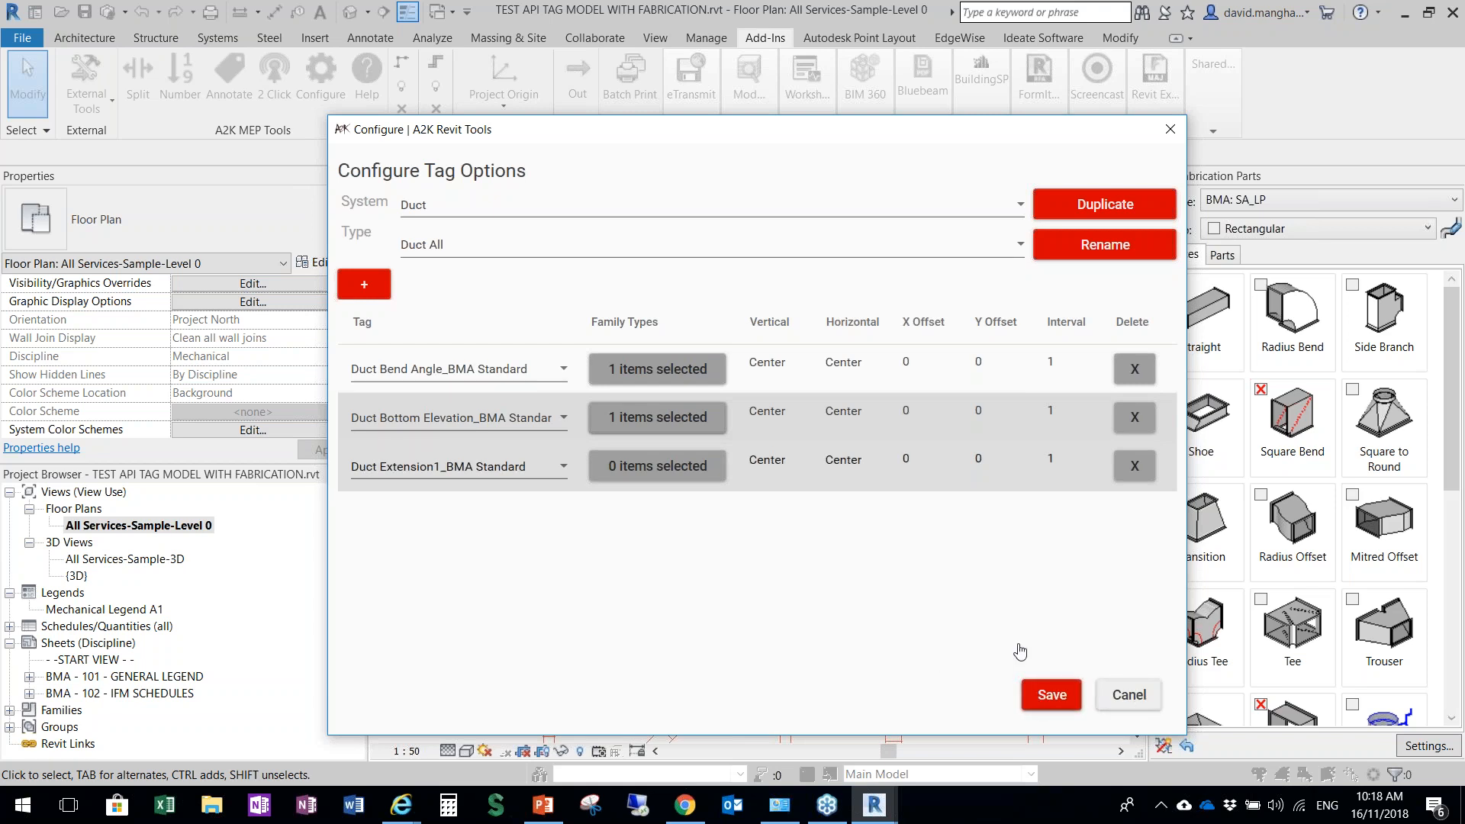
Reopen the tag configuration and check the tag rows saved under the Duct All type
left_click(321, 77)
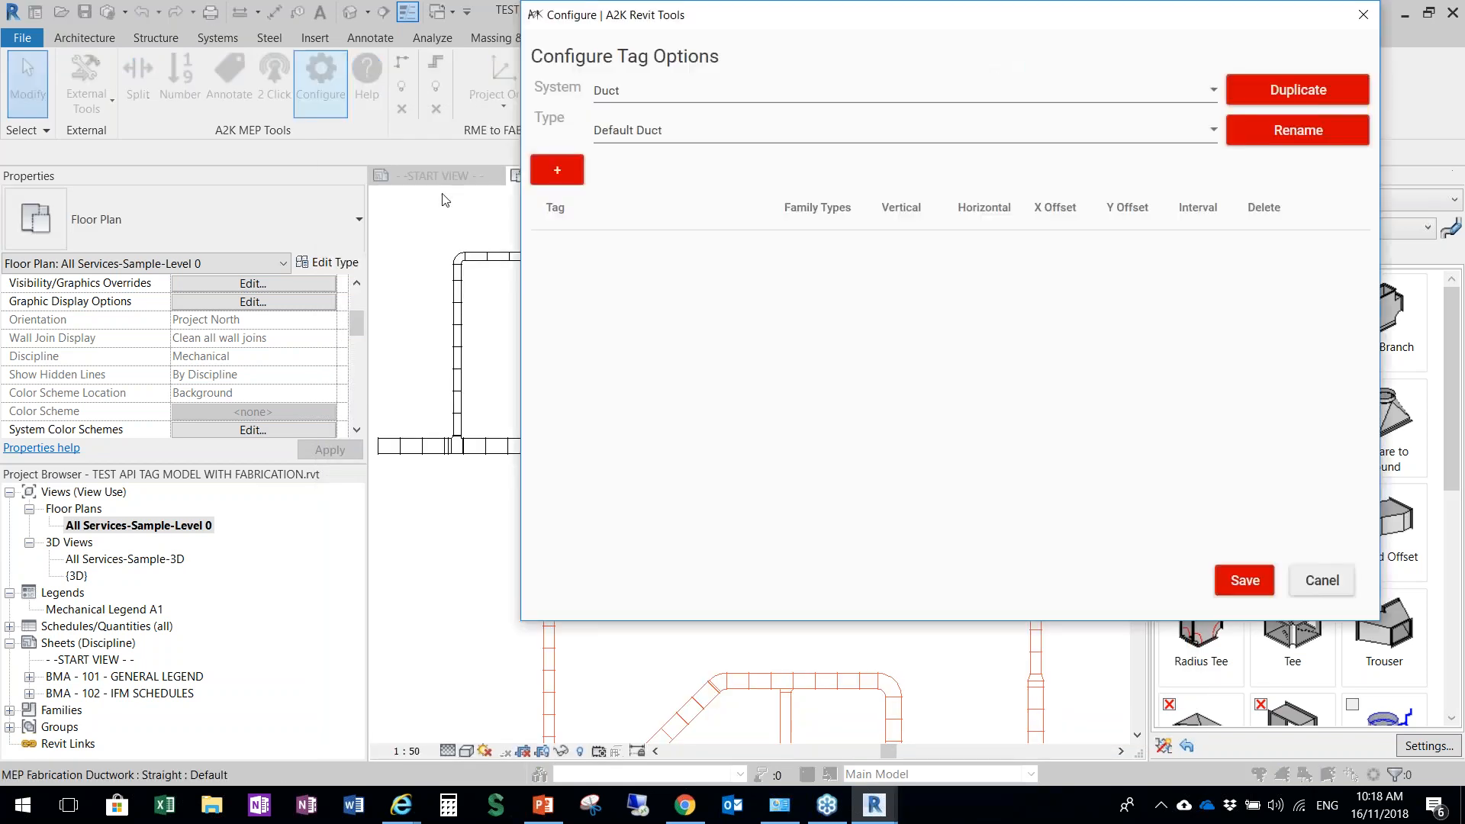
left_click(695, 130)
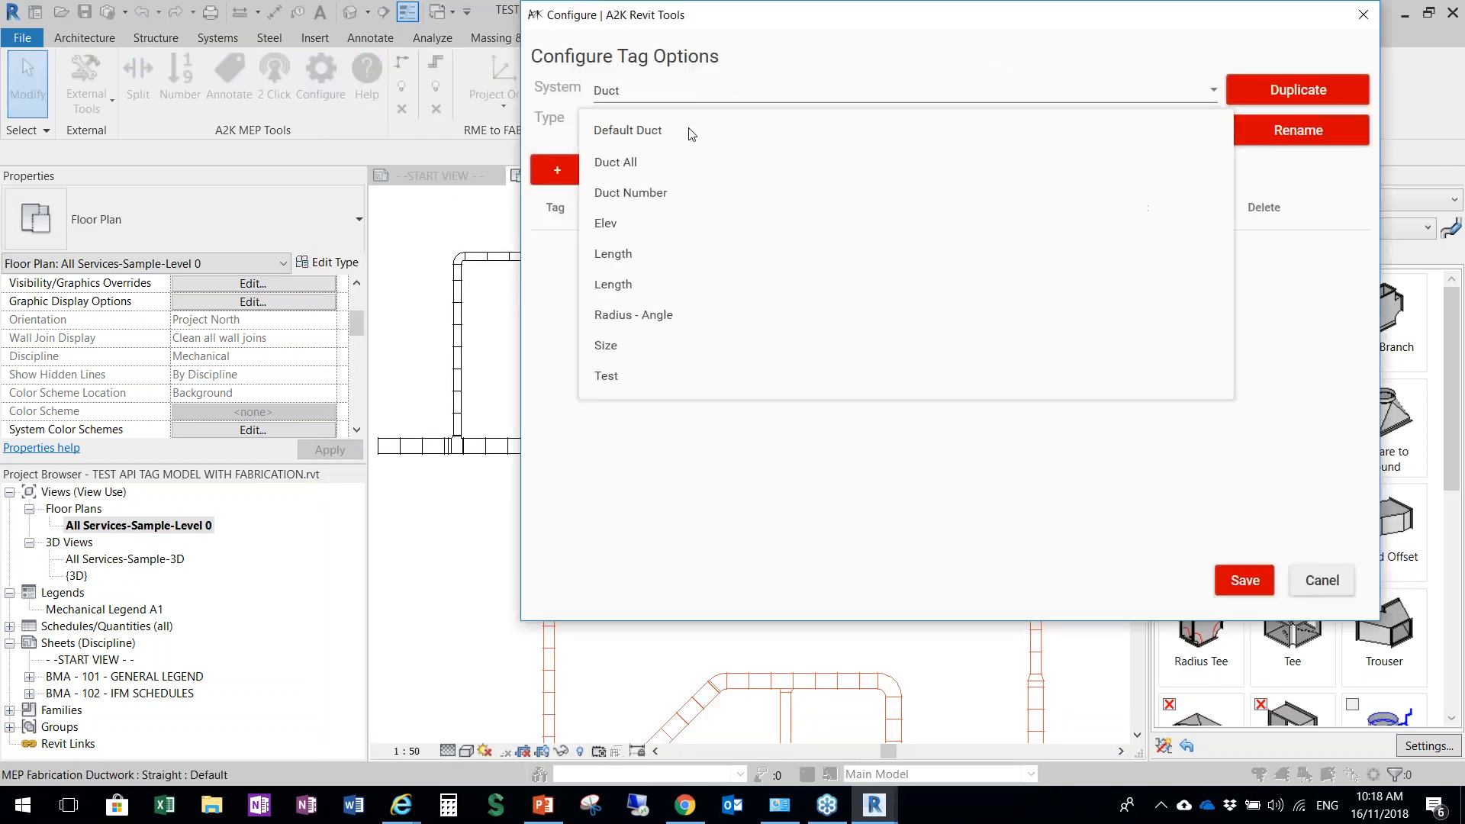
left_click(663, 165)
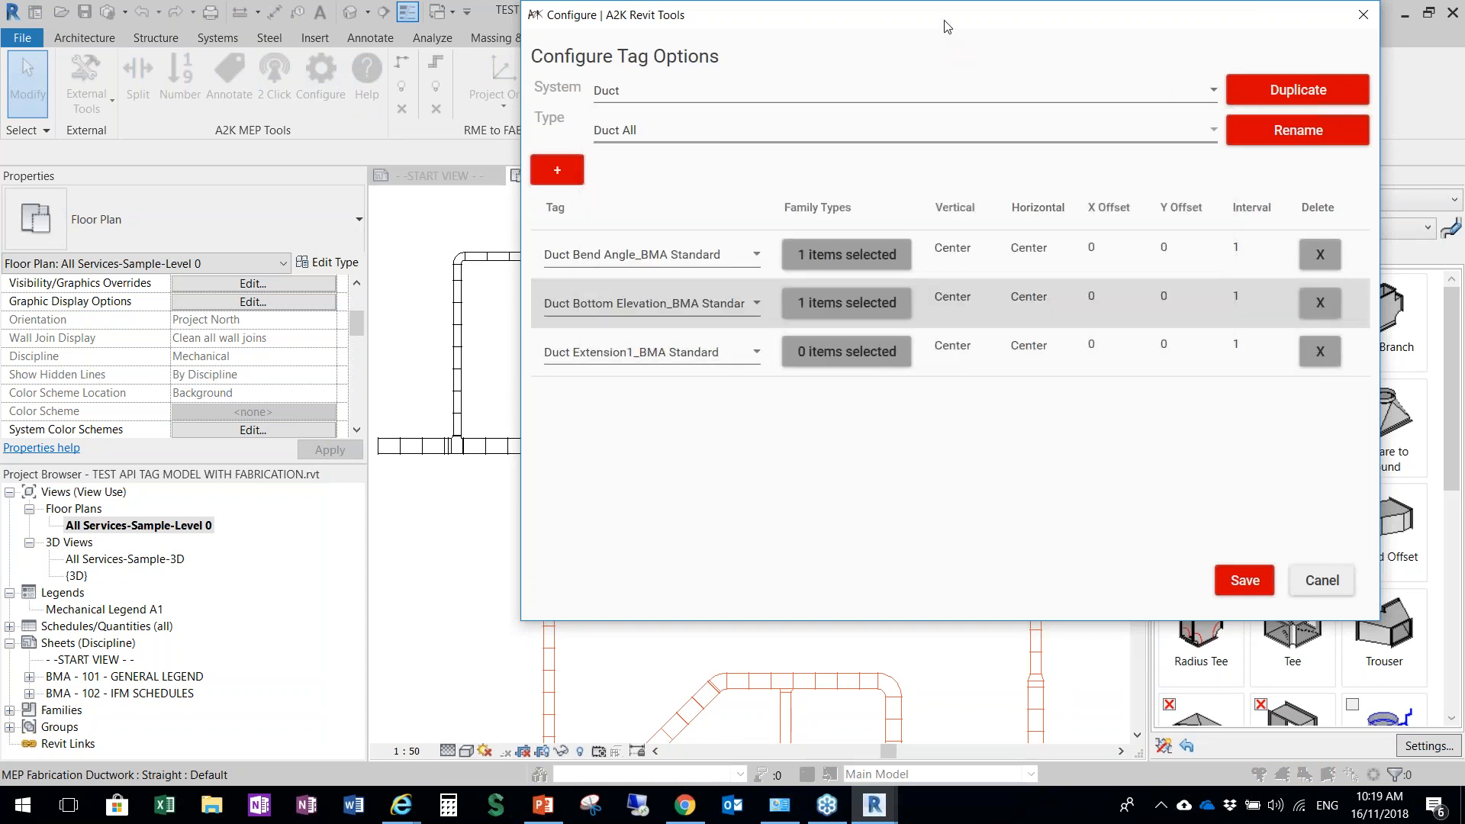
left_click_drag(947, 27, 736, 118)
In the Duct Number type, set the Duct Item #_BMA Boxed row to Top vertical, Right horizontal and an X offset of 300
left_click(509, 227)
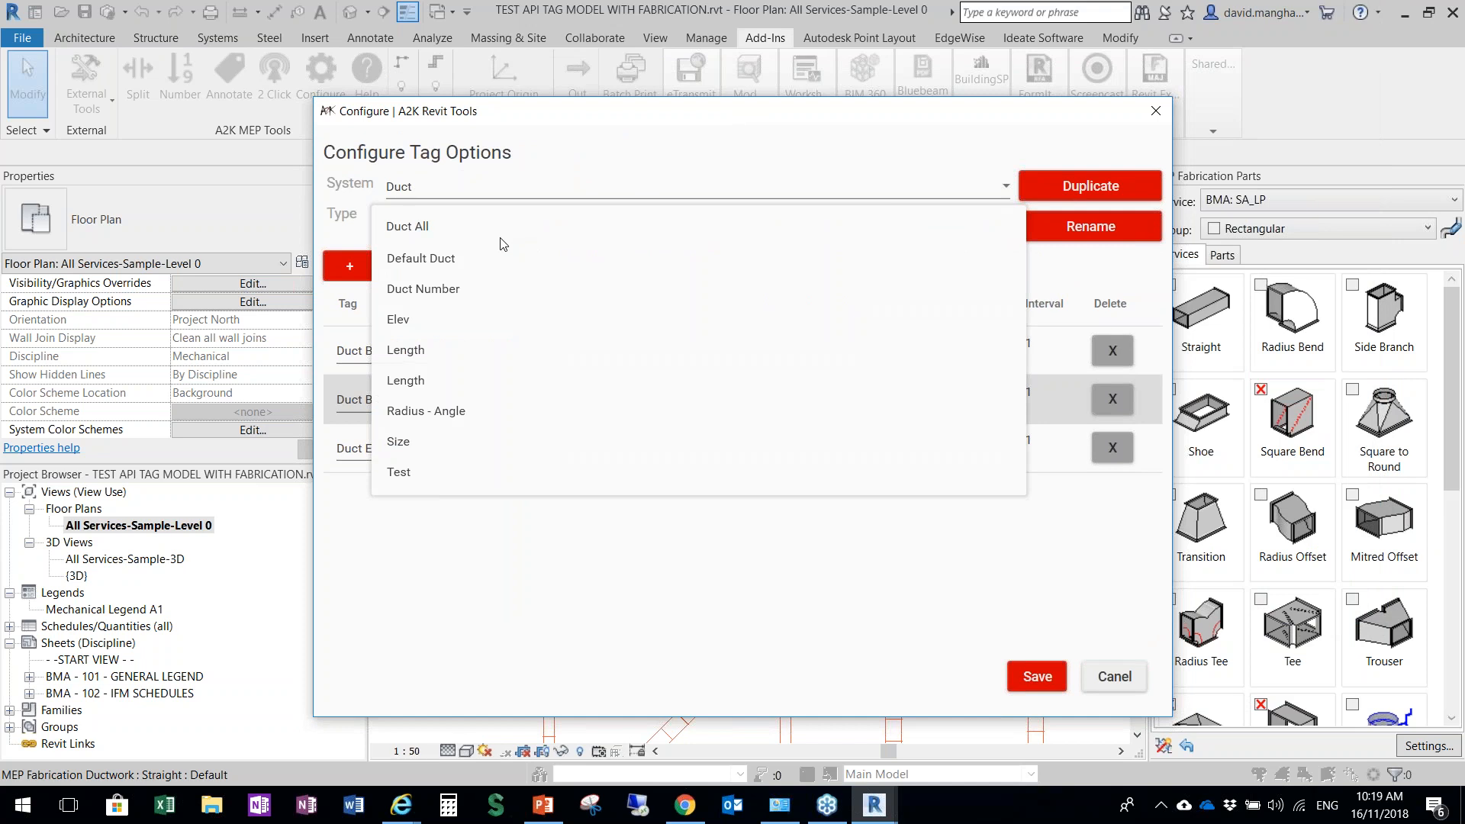
left_click(435, 290)
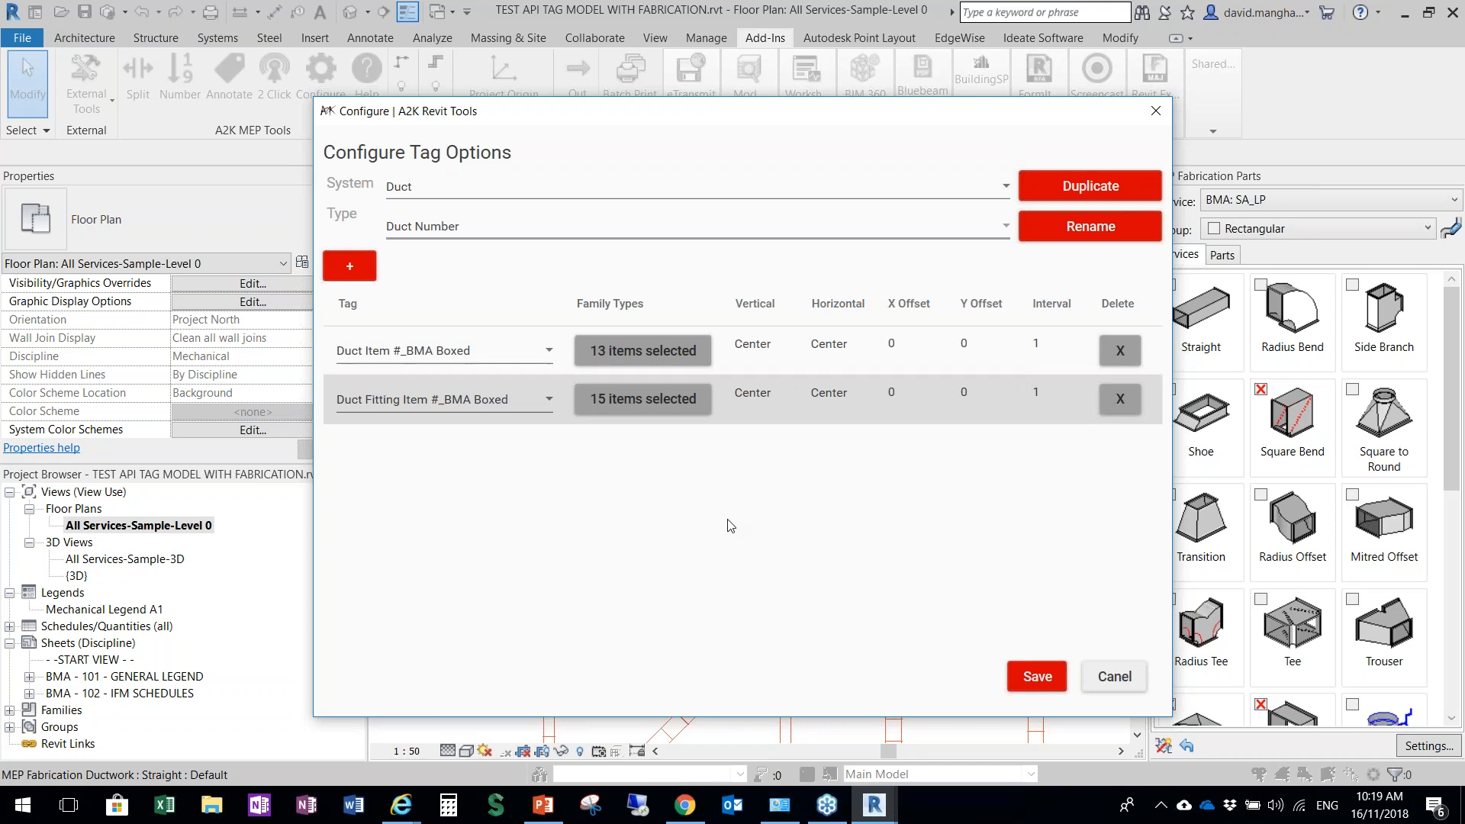
left_click(758, 350)
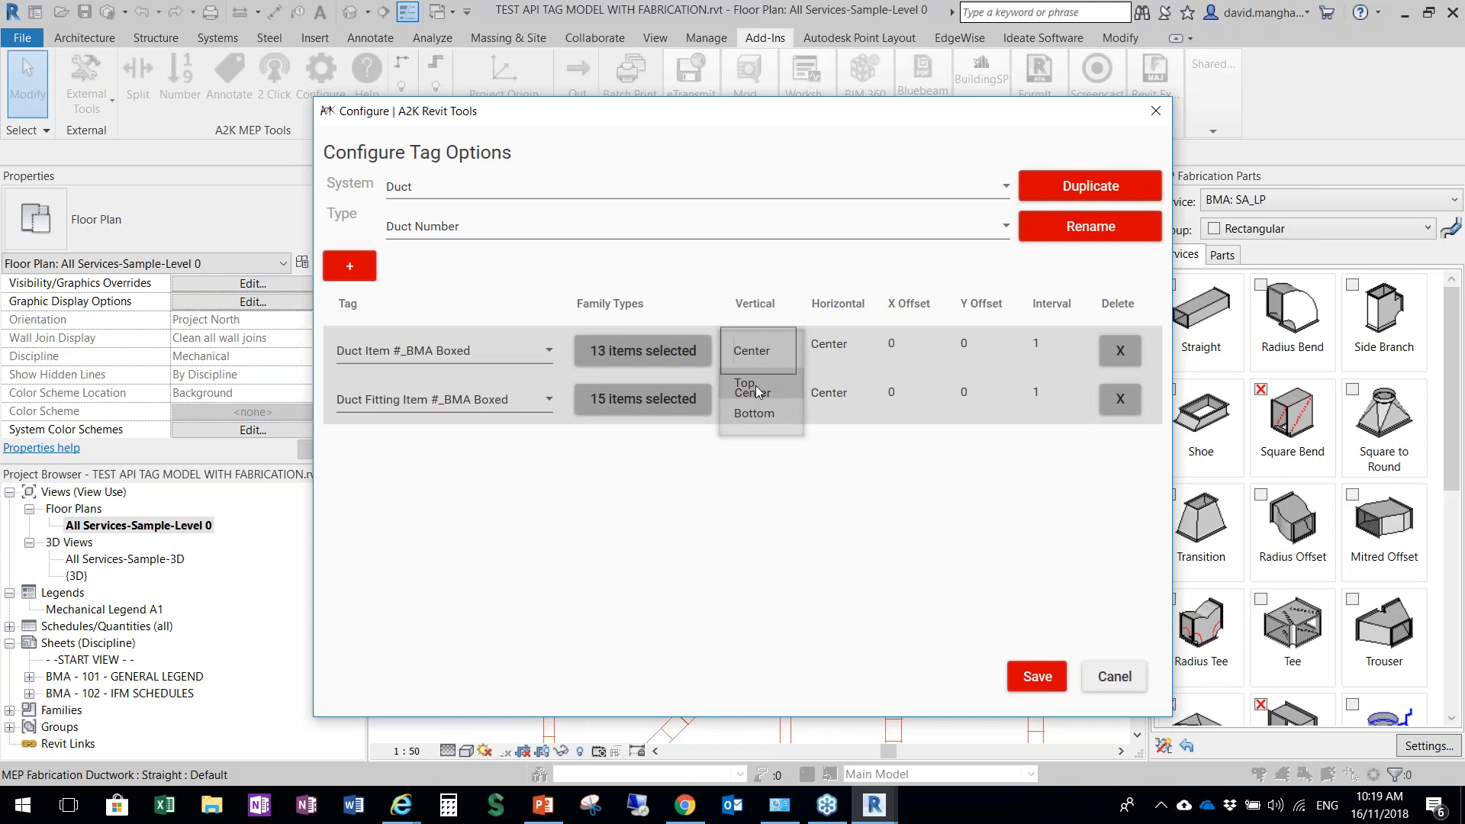
left_click(758, 389)
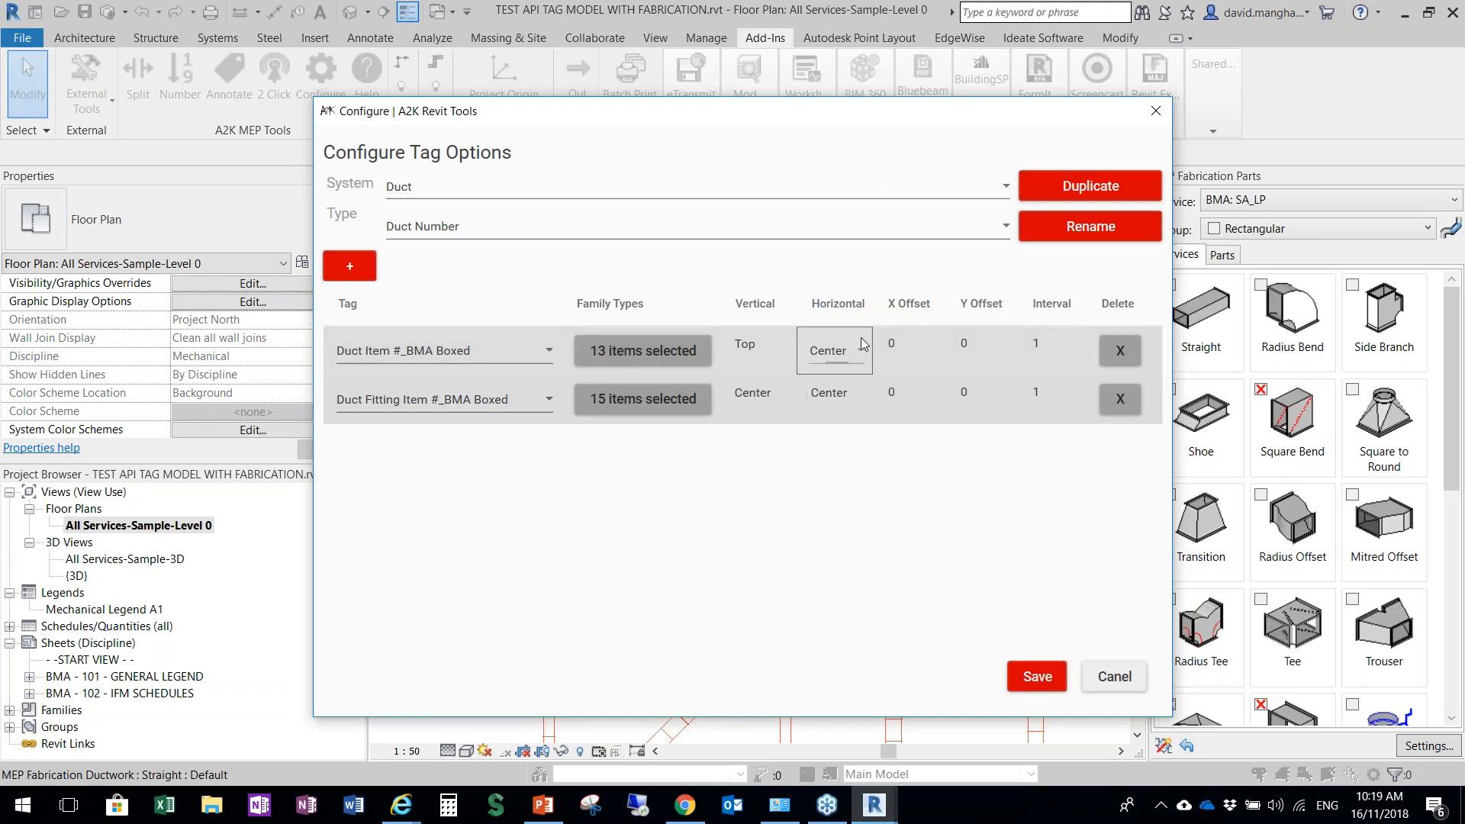
left_click(844, 359)
left_click(827, 415)
left_click(894, 345)
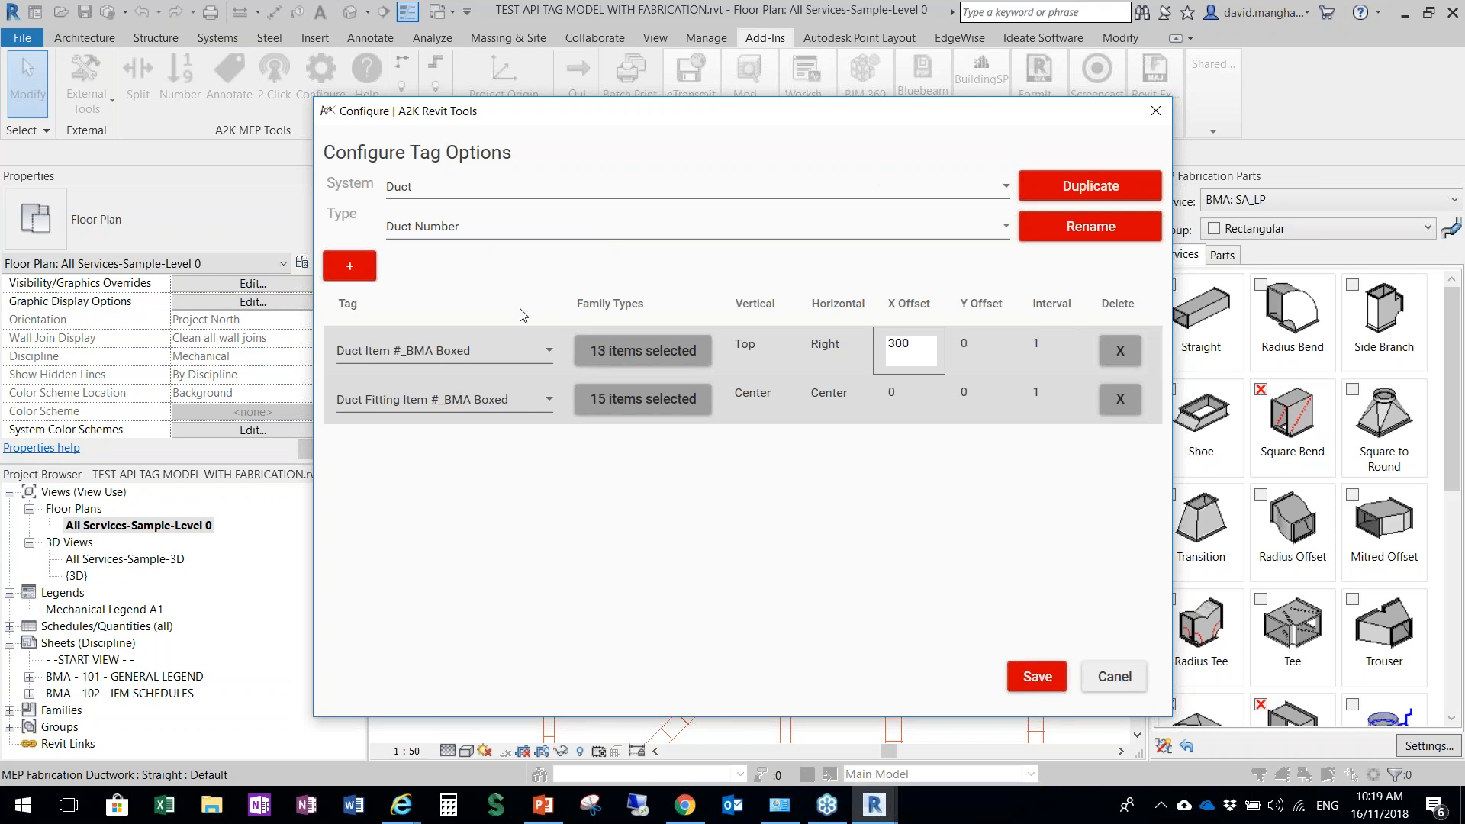
Examine the offset and interval settings of the Length and Size duct tag types
left_click(458, 229)
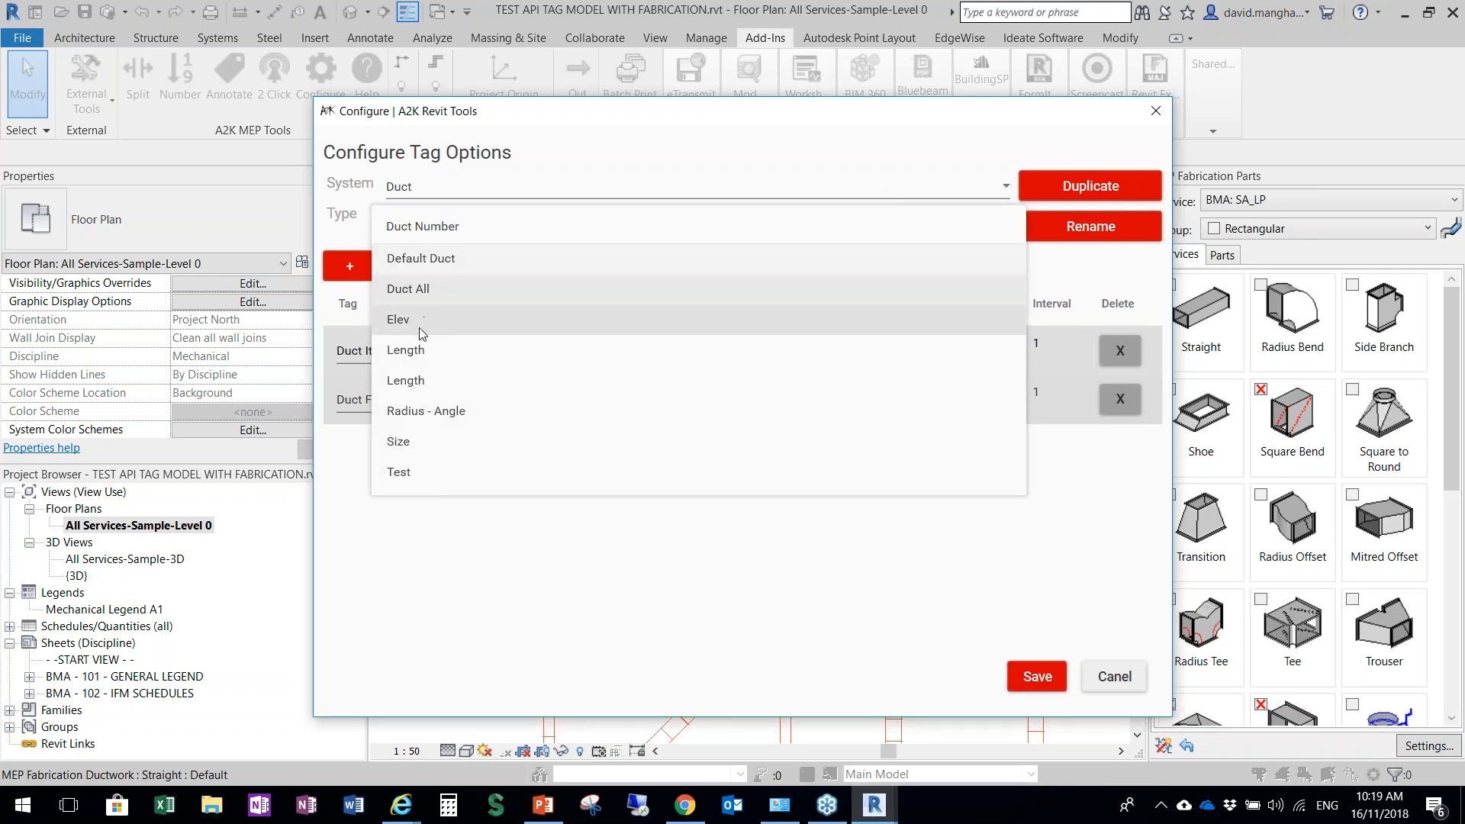
left_click(406, 350)
left_click(377, 358)
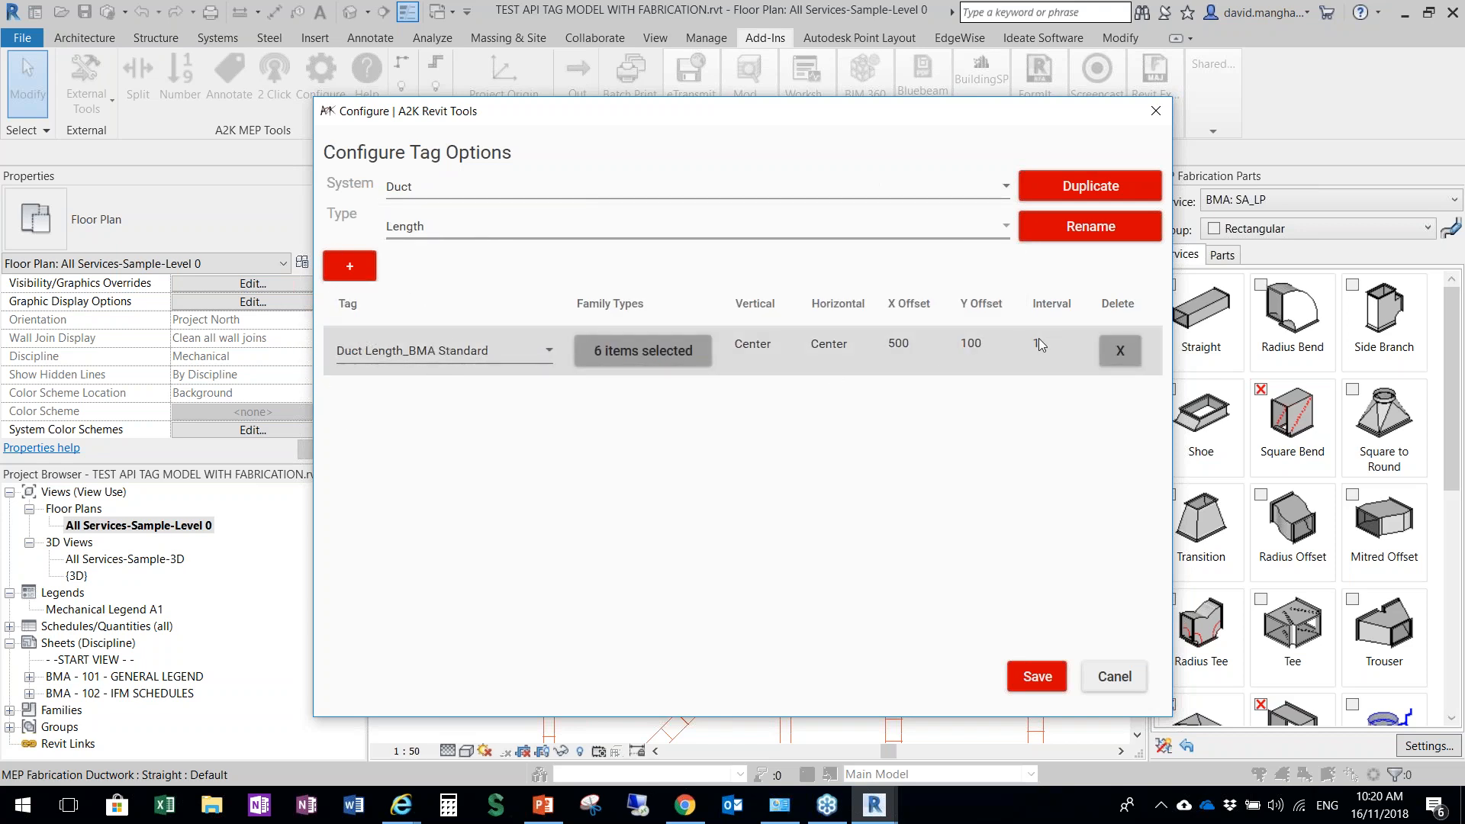
left_click(412, 226)
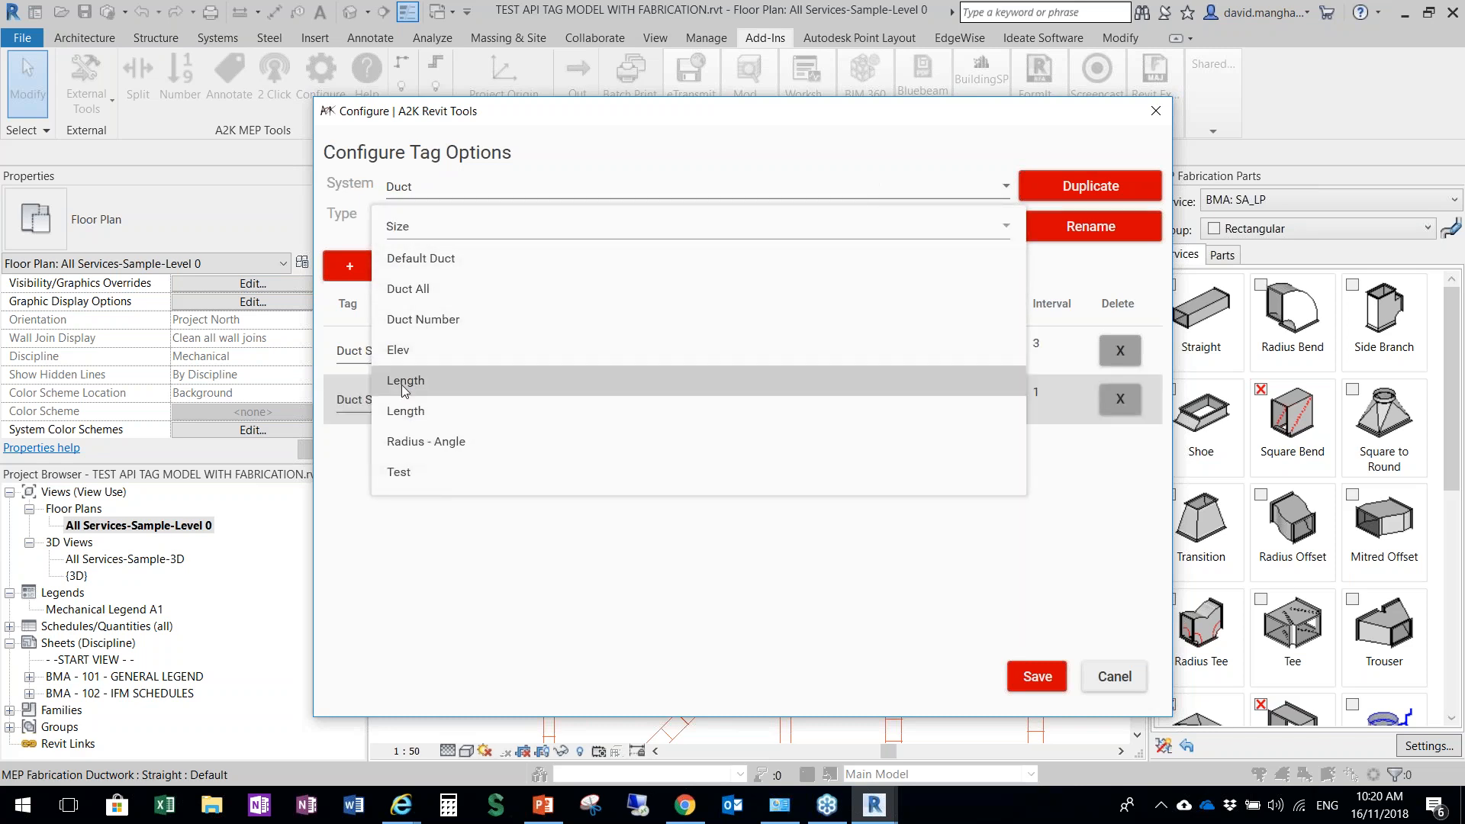
left_click(398, 441)
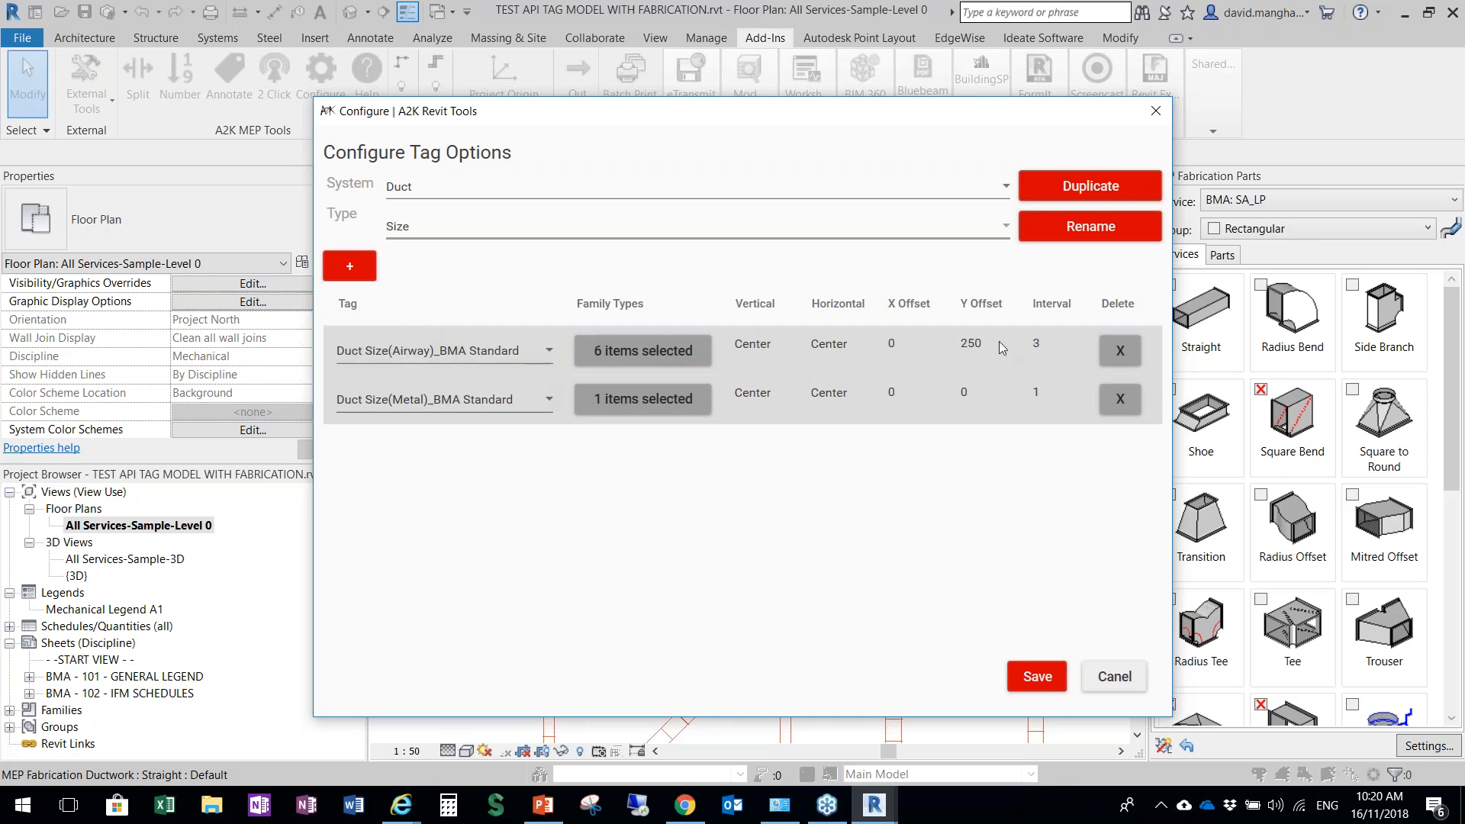
left_click(1040, 341)
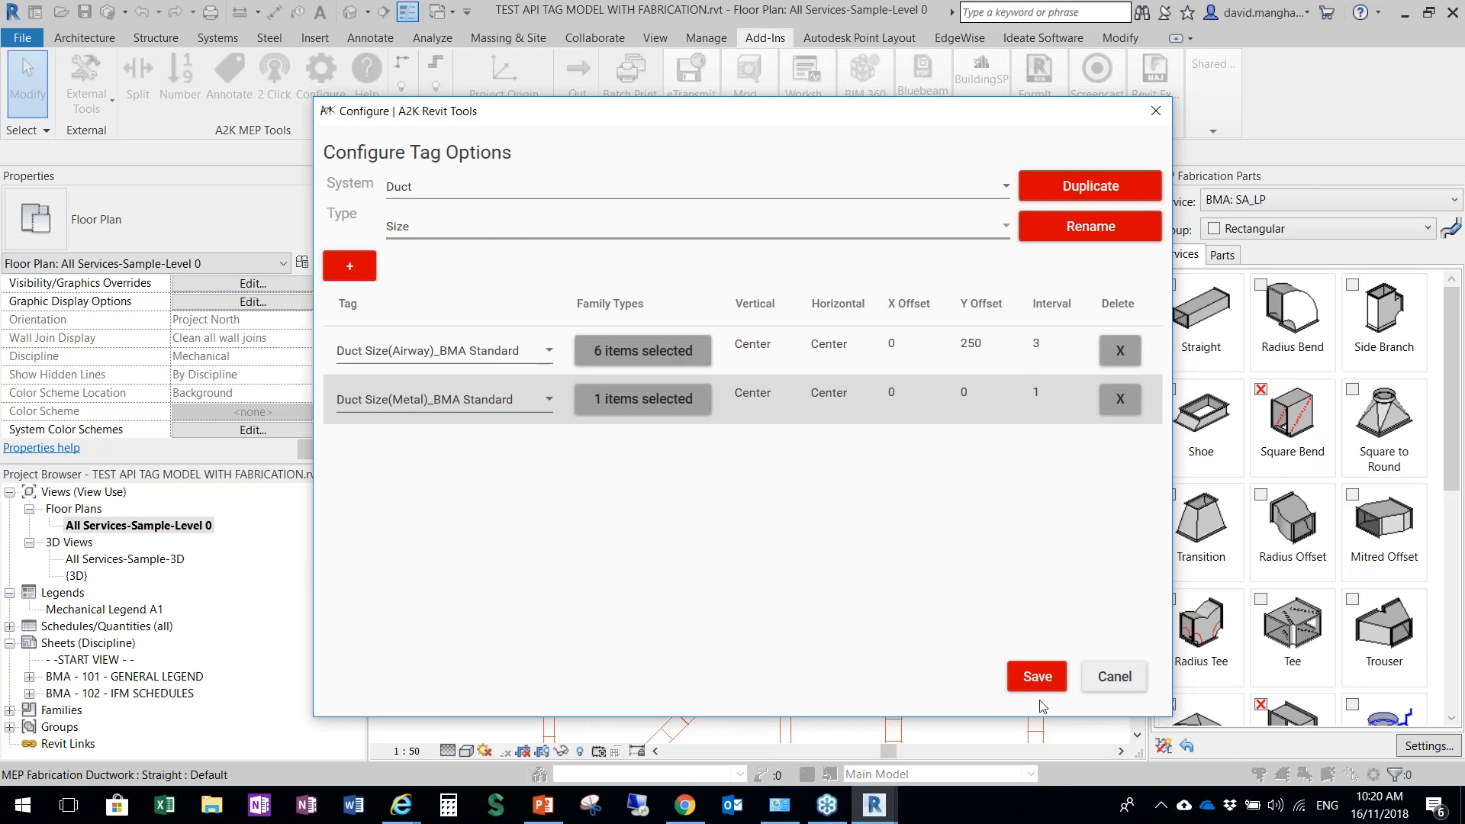
Review the tag types and tags offered for the Fabrication and Pipe systems, and save the tag configuration
left_click(607, 187)
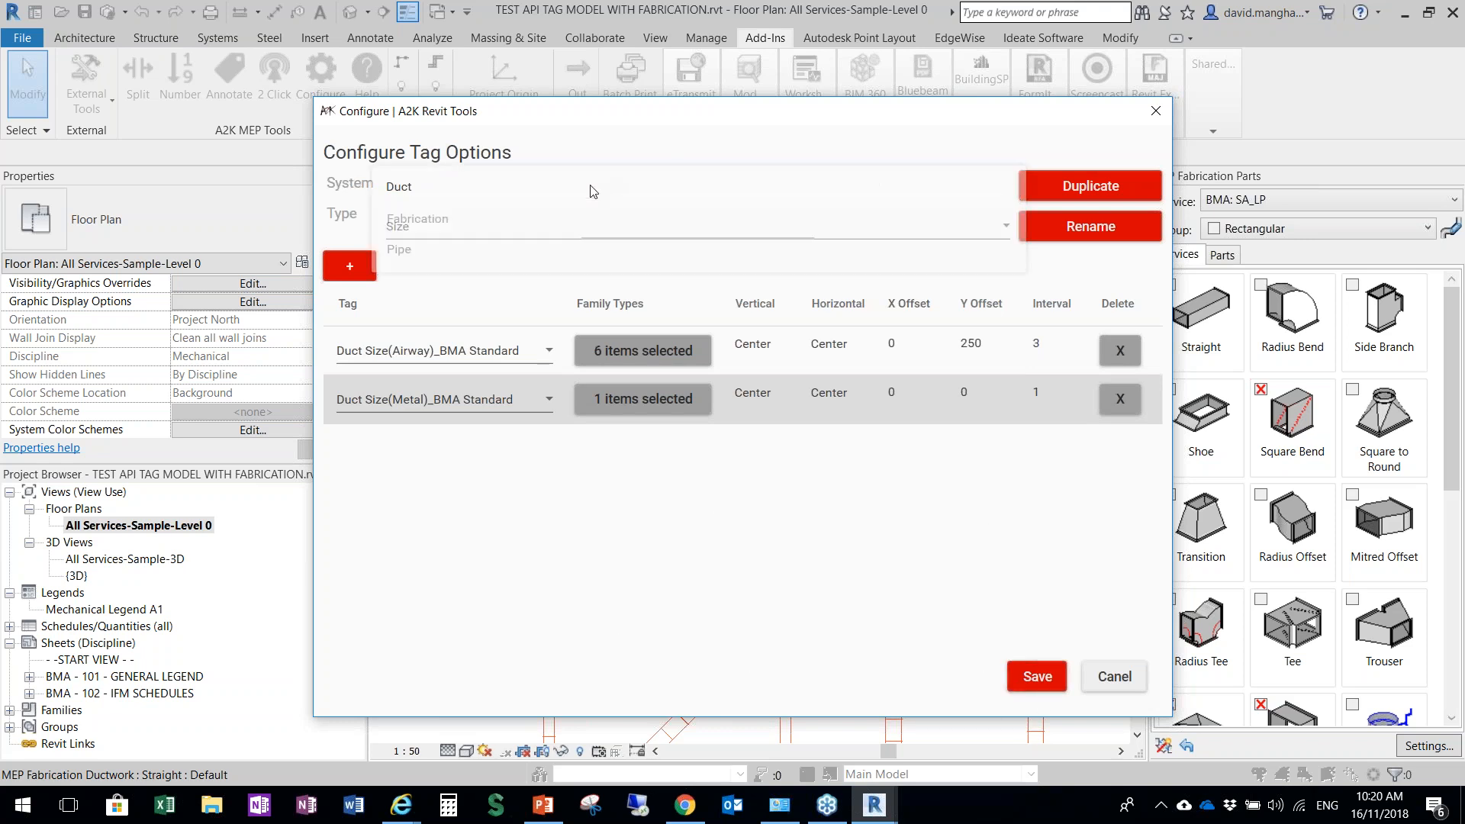
left_click(461, 221)
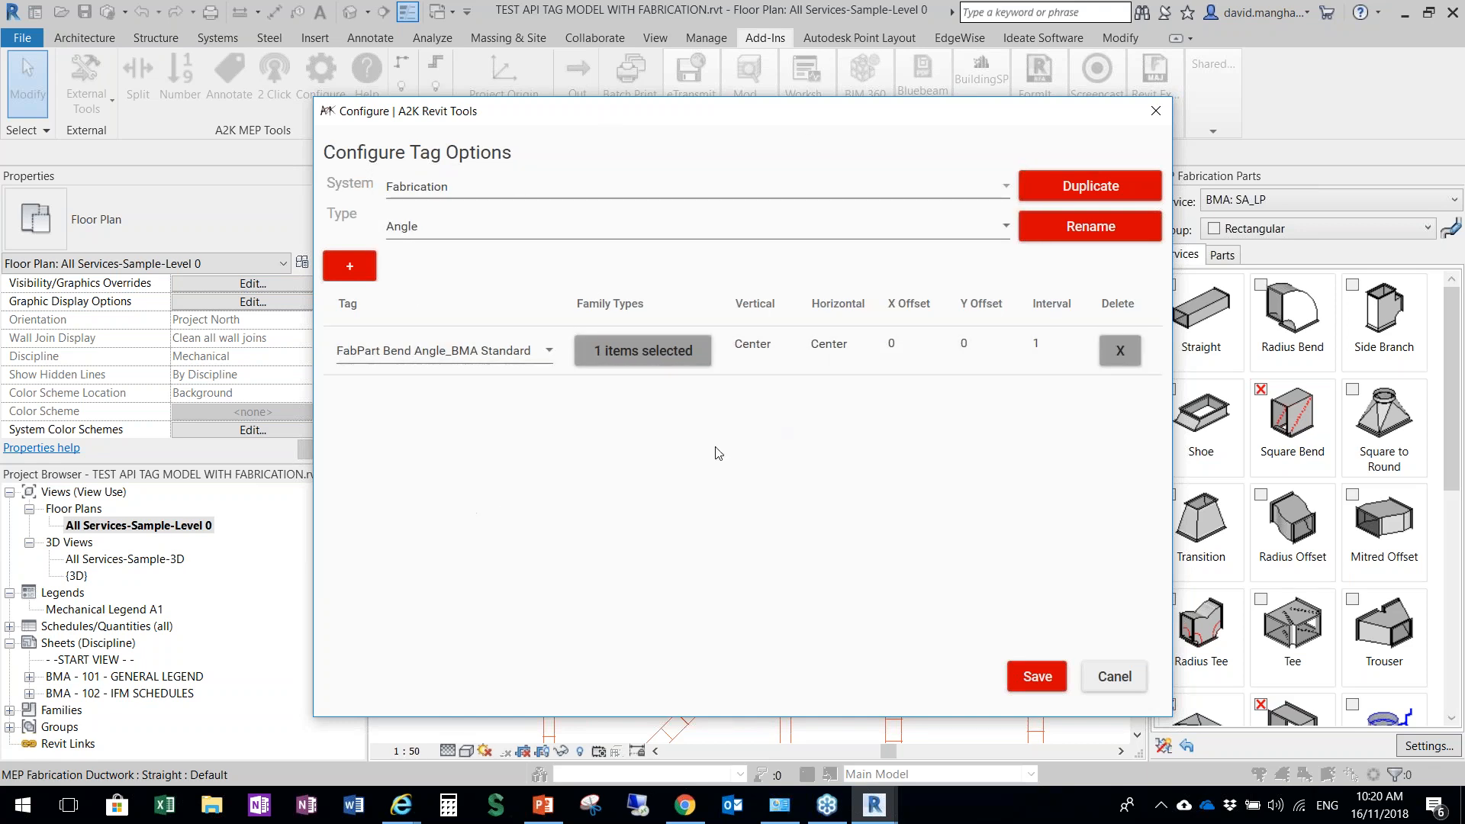
left_click(447, 351)
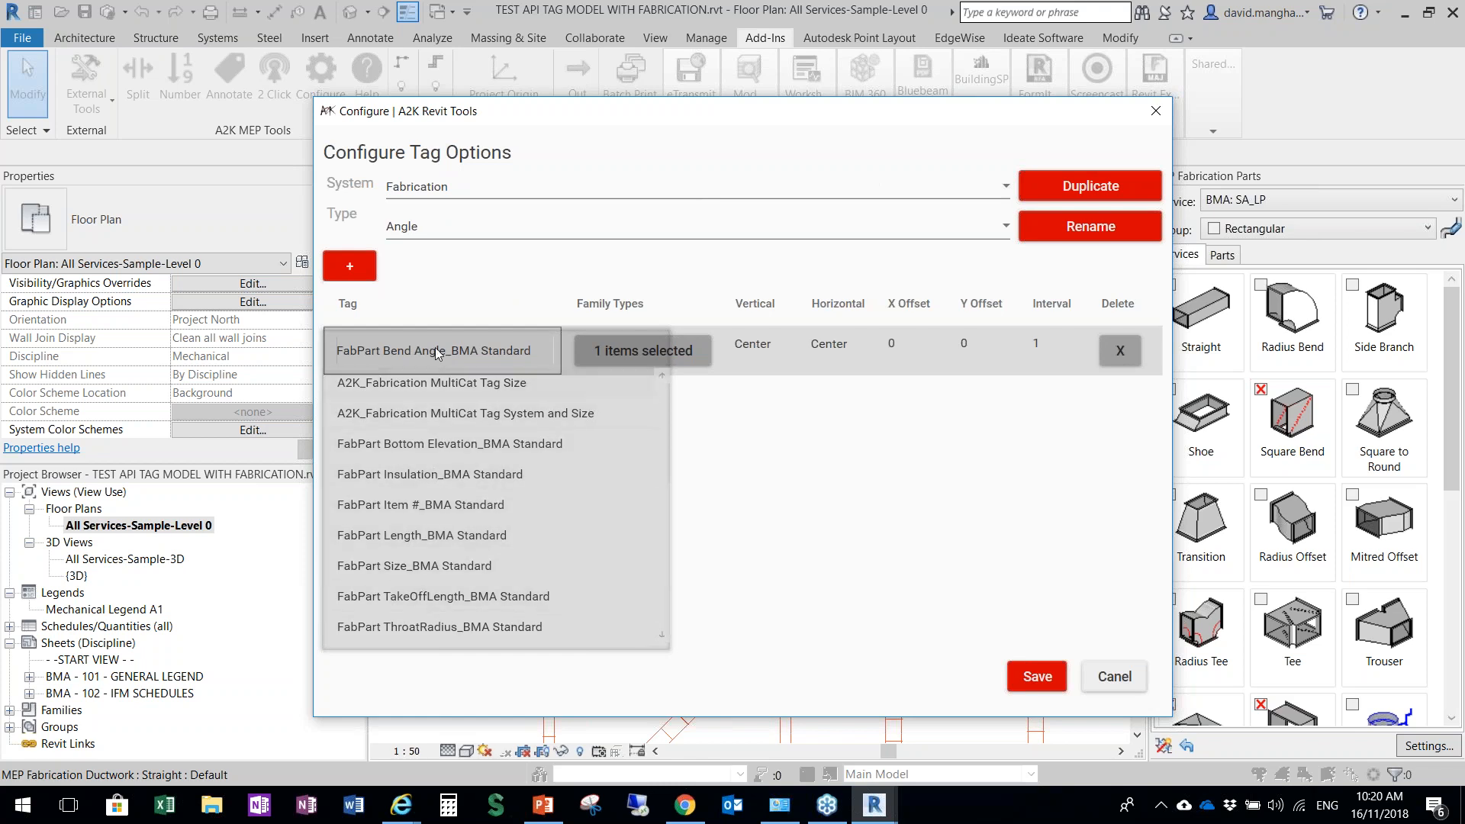
left_click(437, 352)
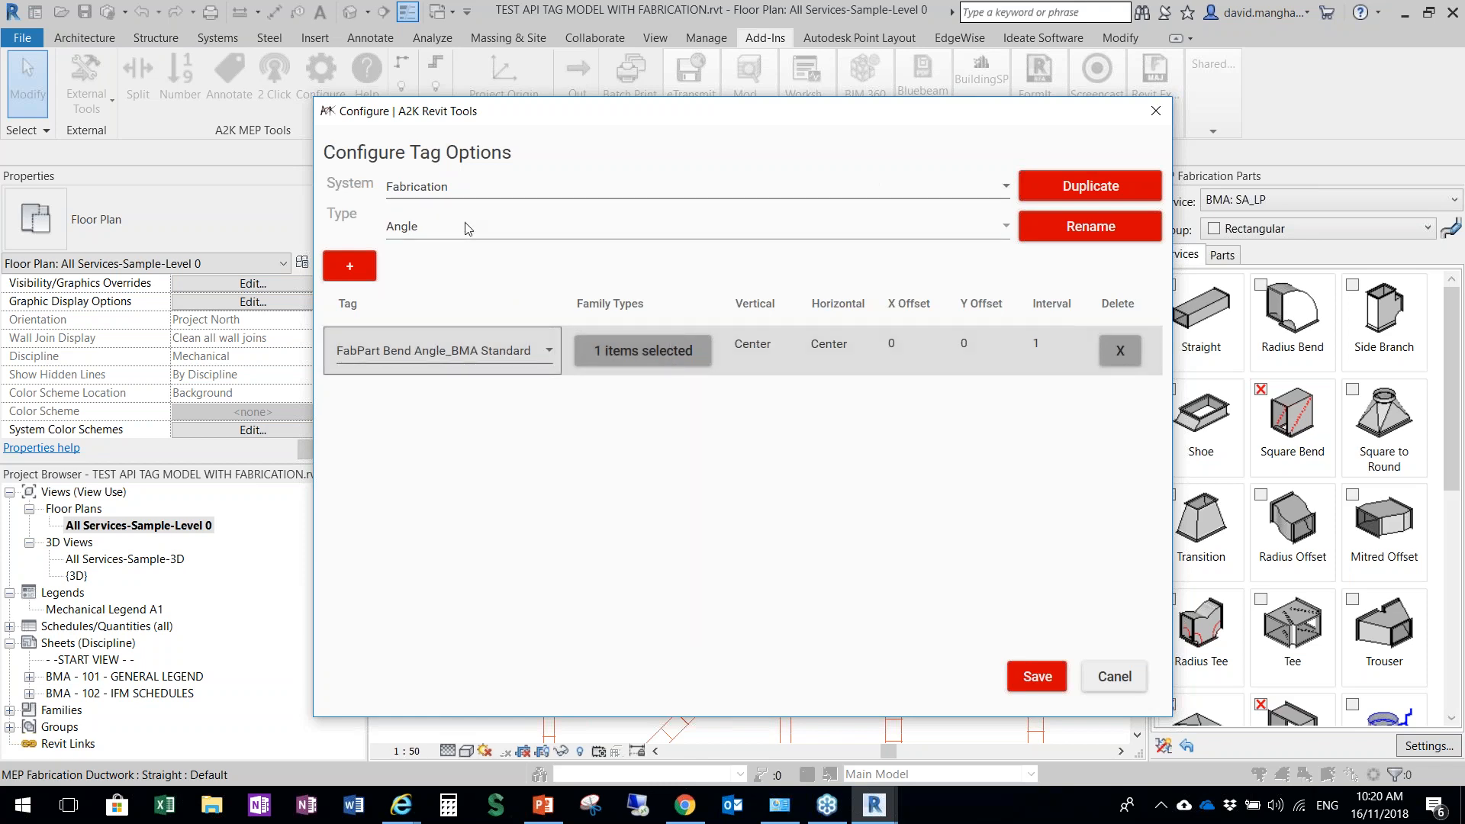
left_click(458, 237)
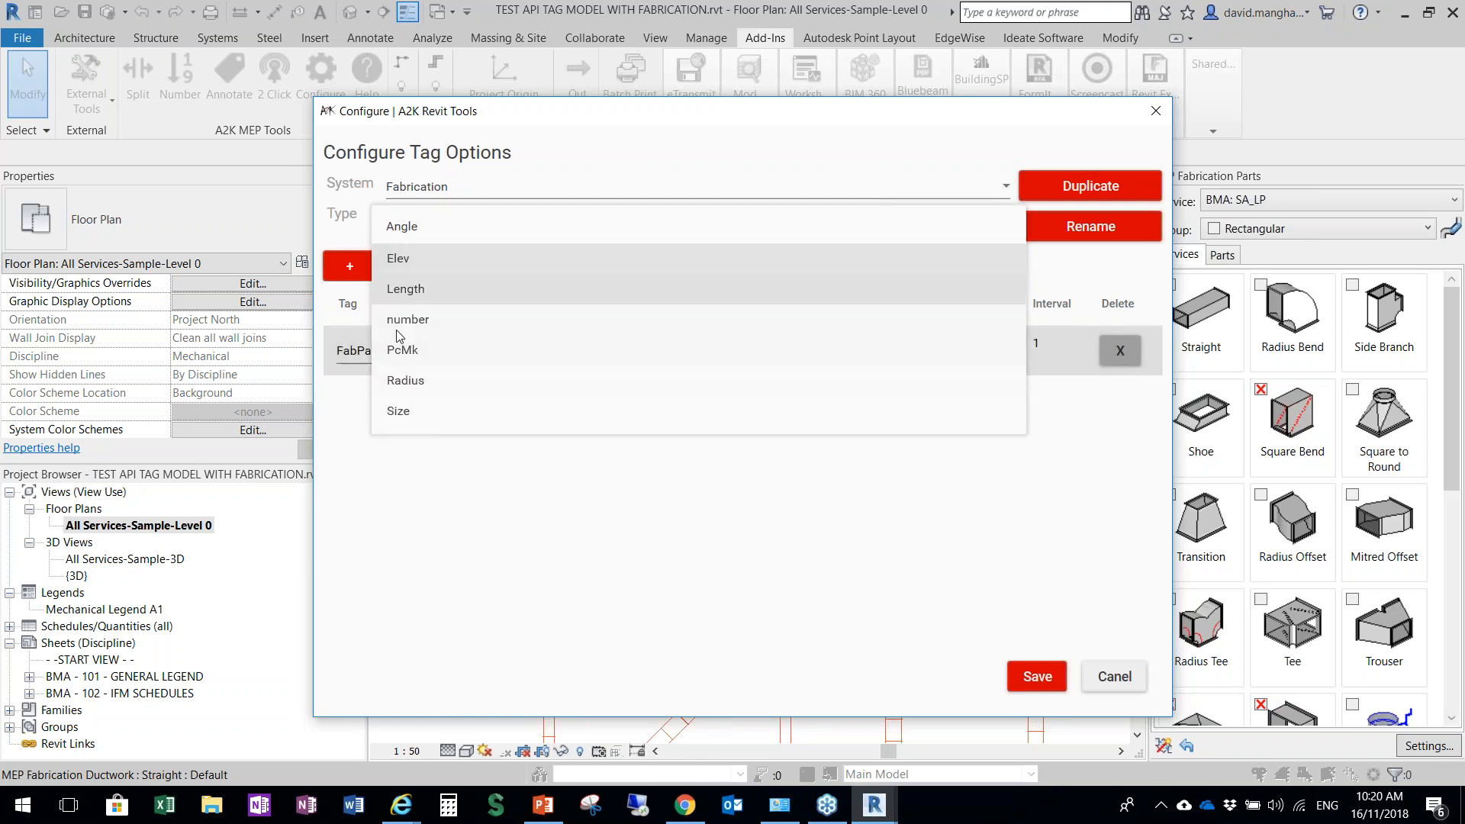
left_click(441, 200)
left_click(441, 190)
left_click(425, 249)
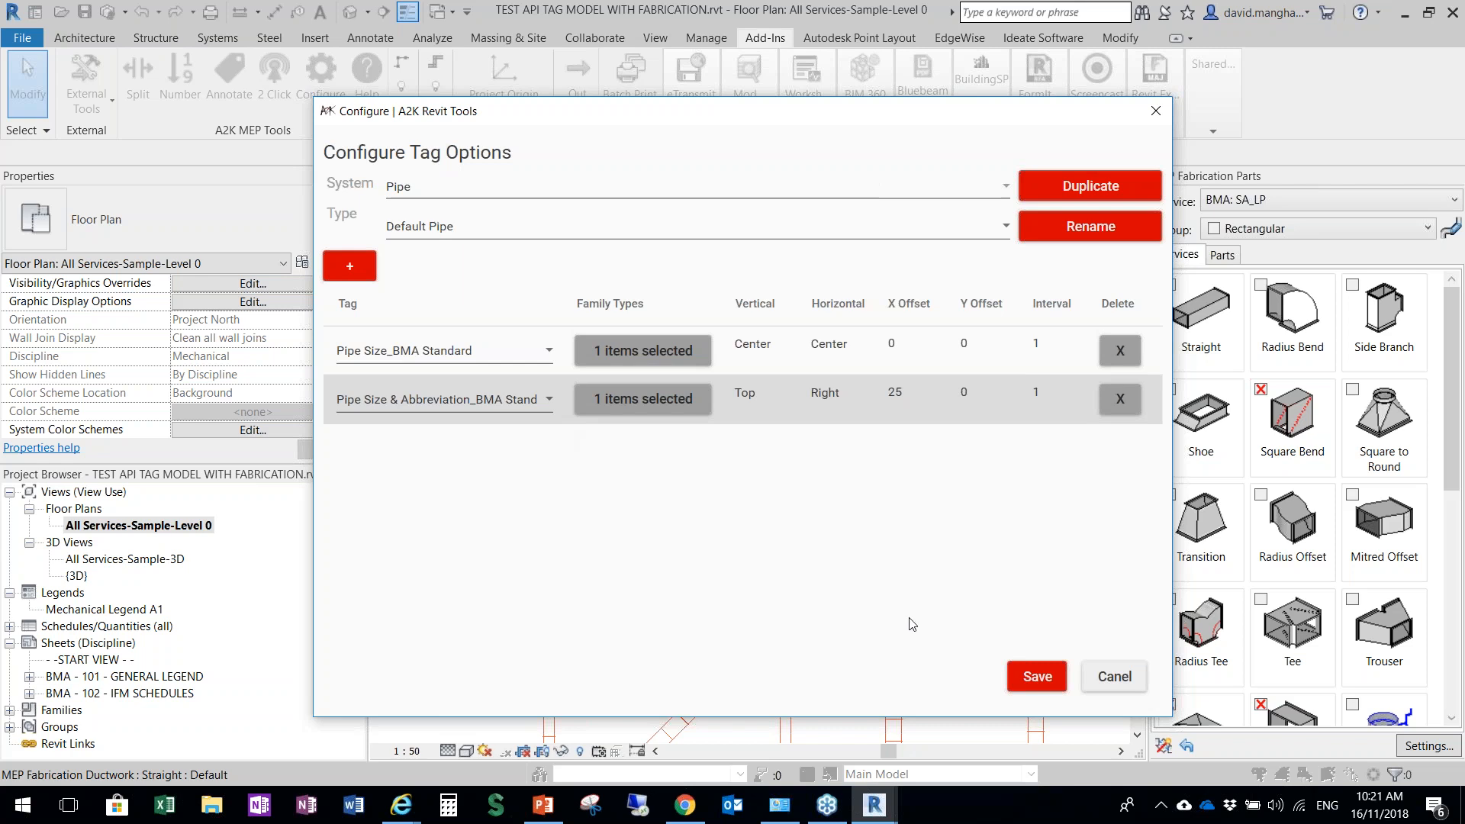
left_click(1034, 677)
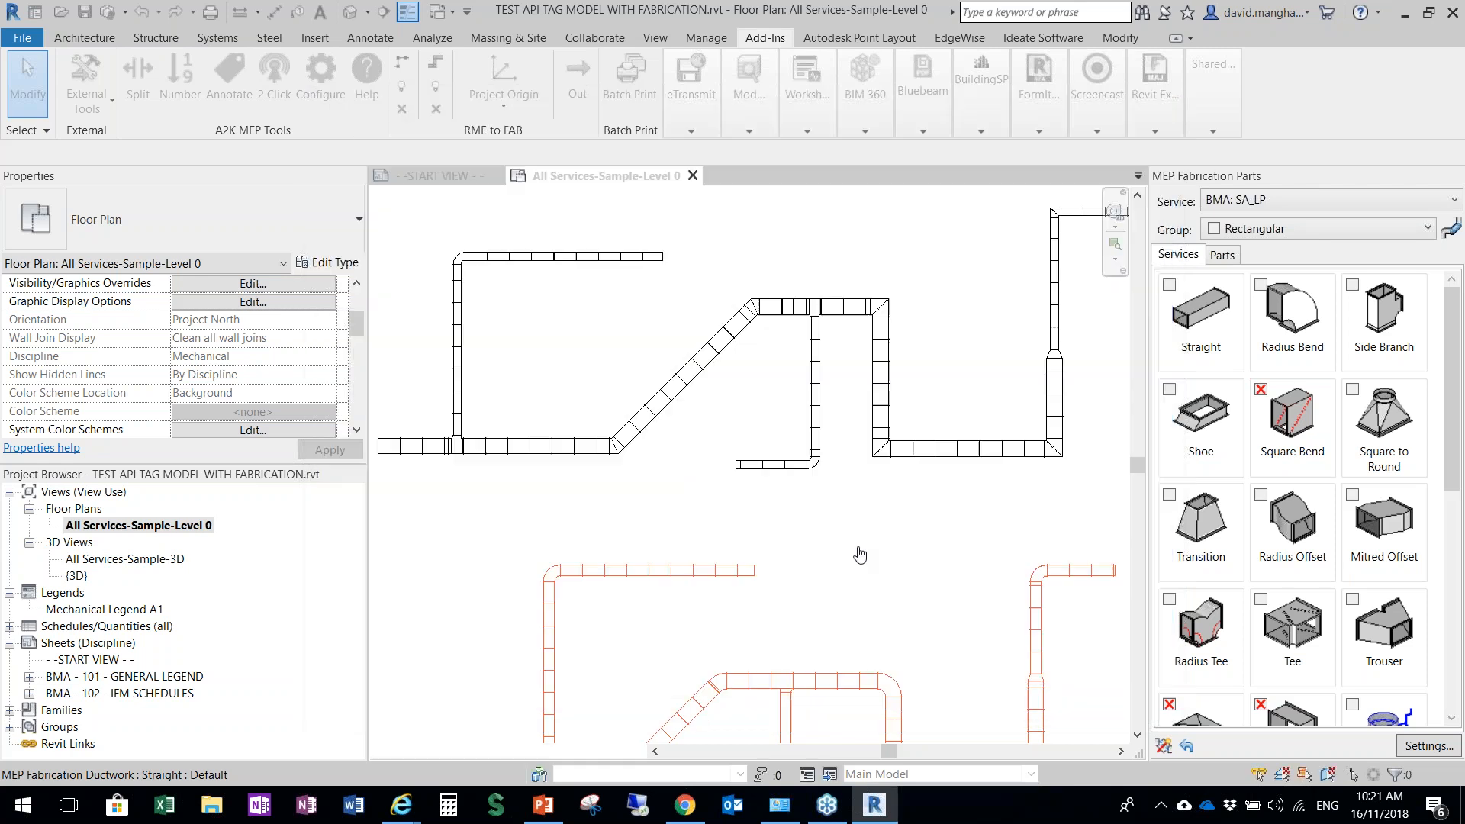
Annotate the whole red duct run in the floor plan with the Duct Number tag type, picking it as a run
scroll(594, 448, "down", 3)
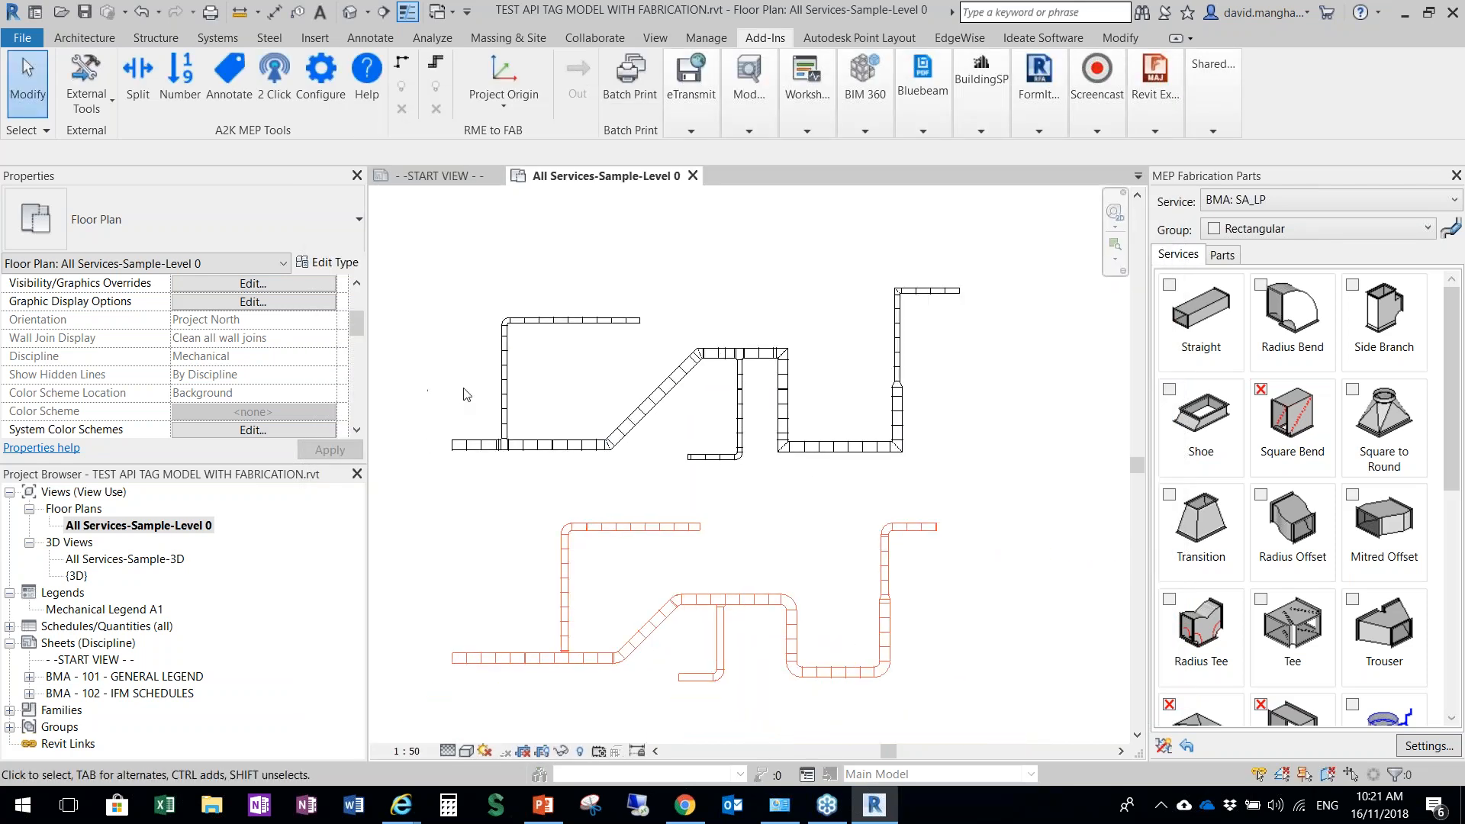
scroll(463, 392, "up", 1)
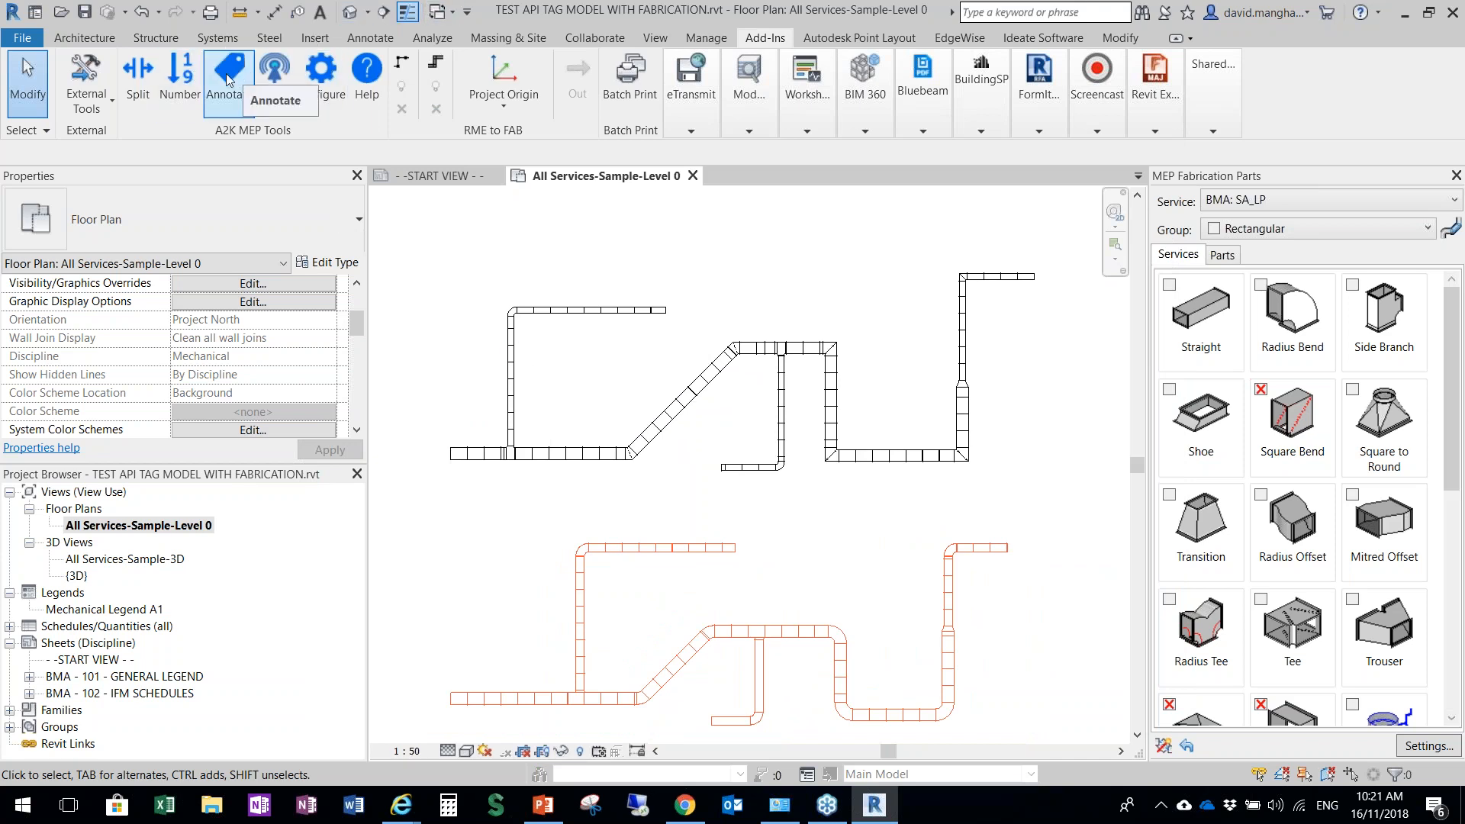
middle_click_drag(702, 601, 736, 546)
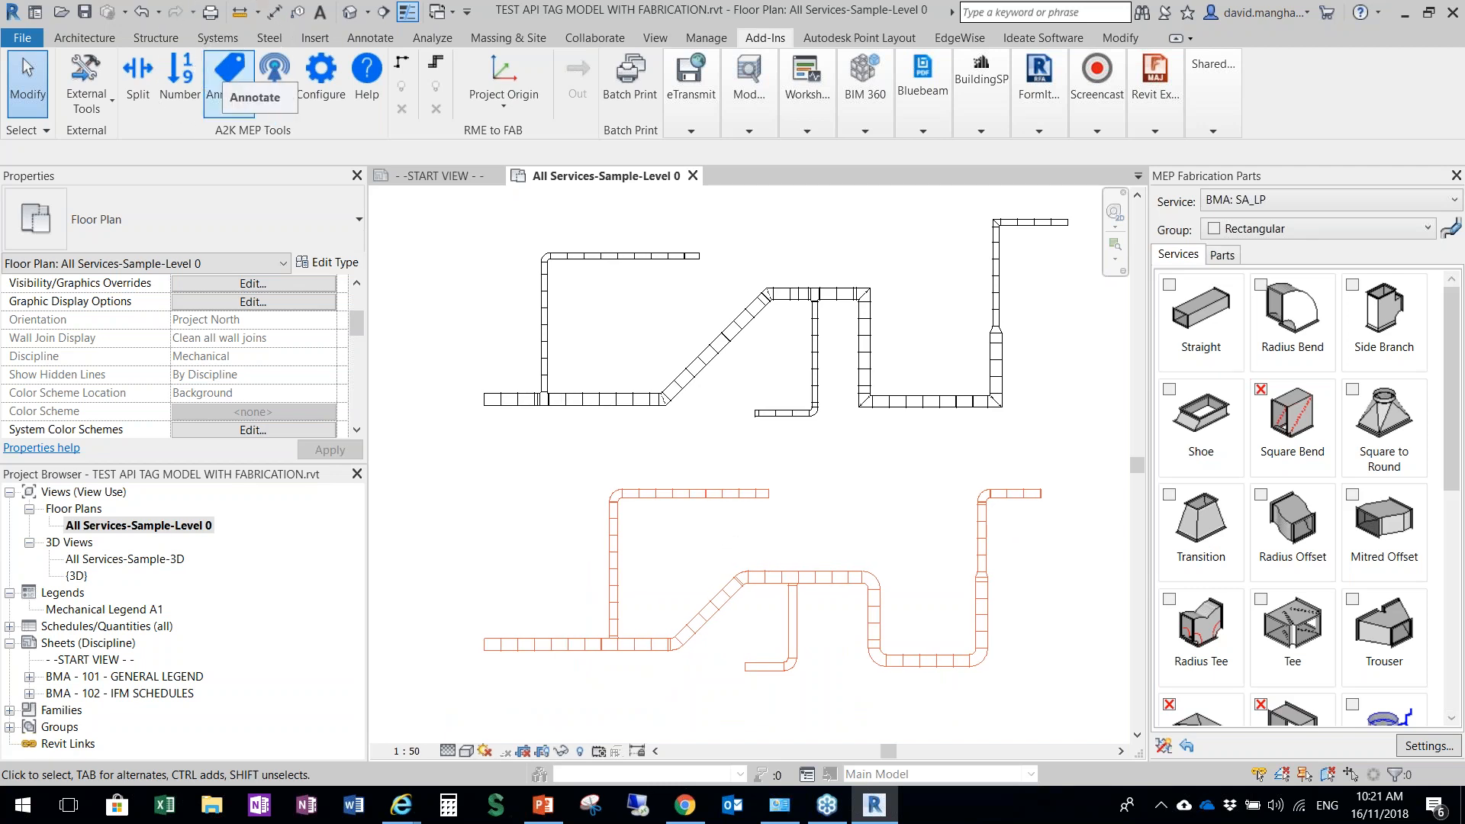
left_click(229, 73)
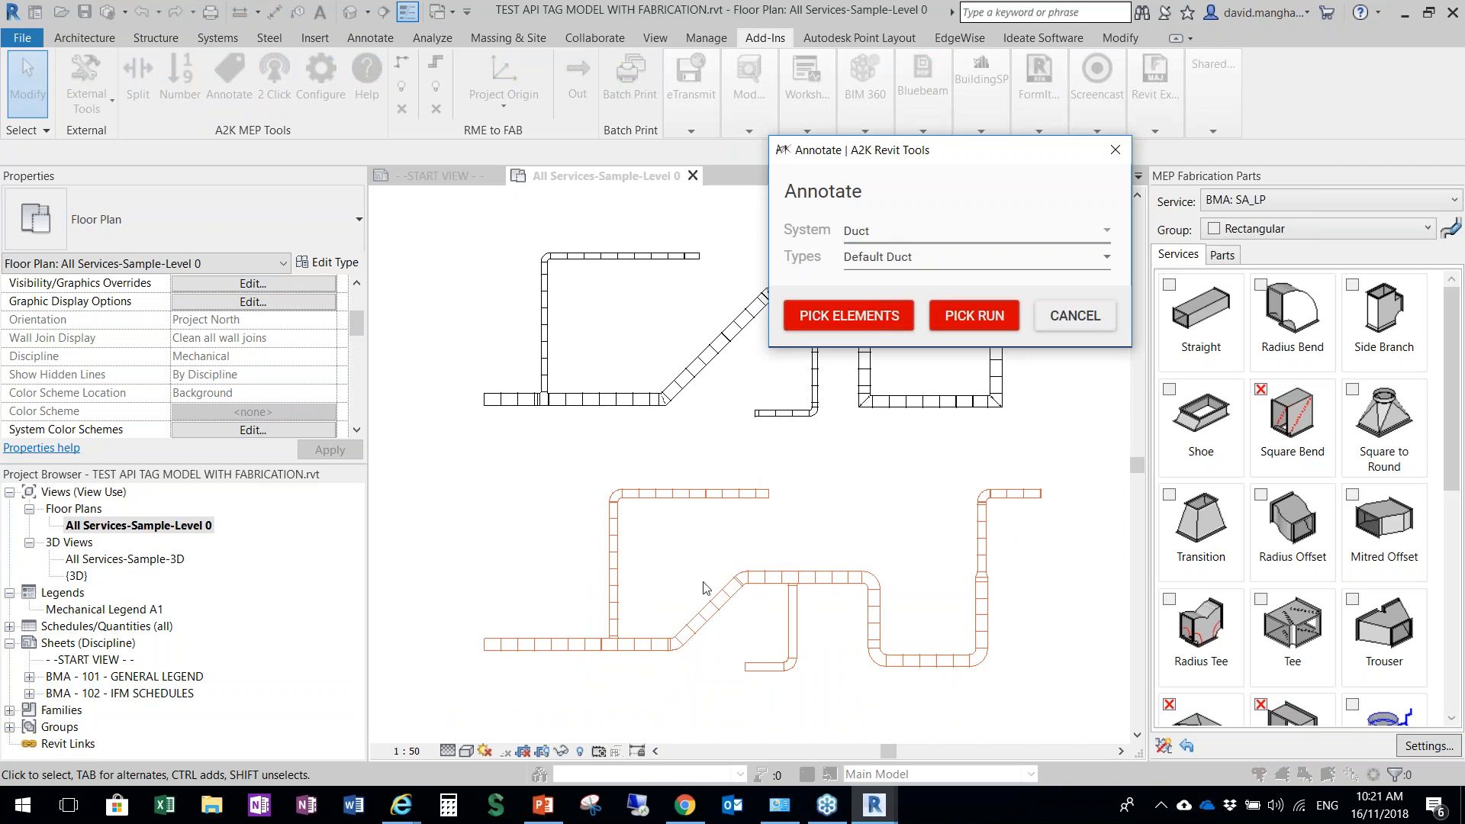
left_click(895, 259)
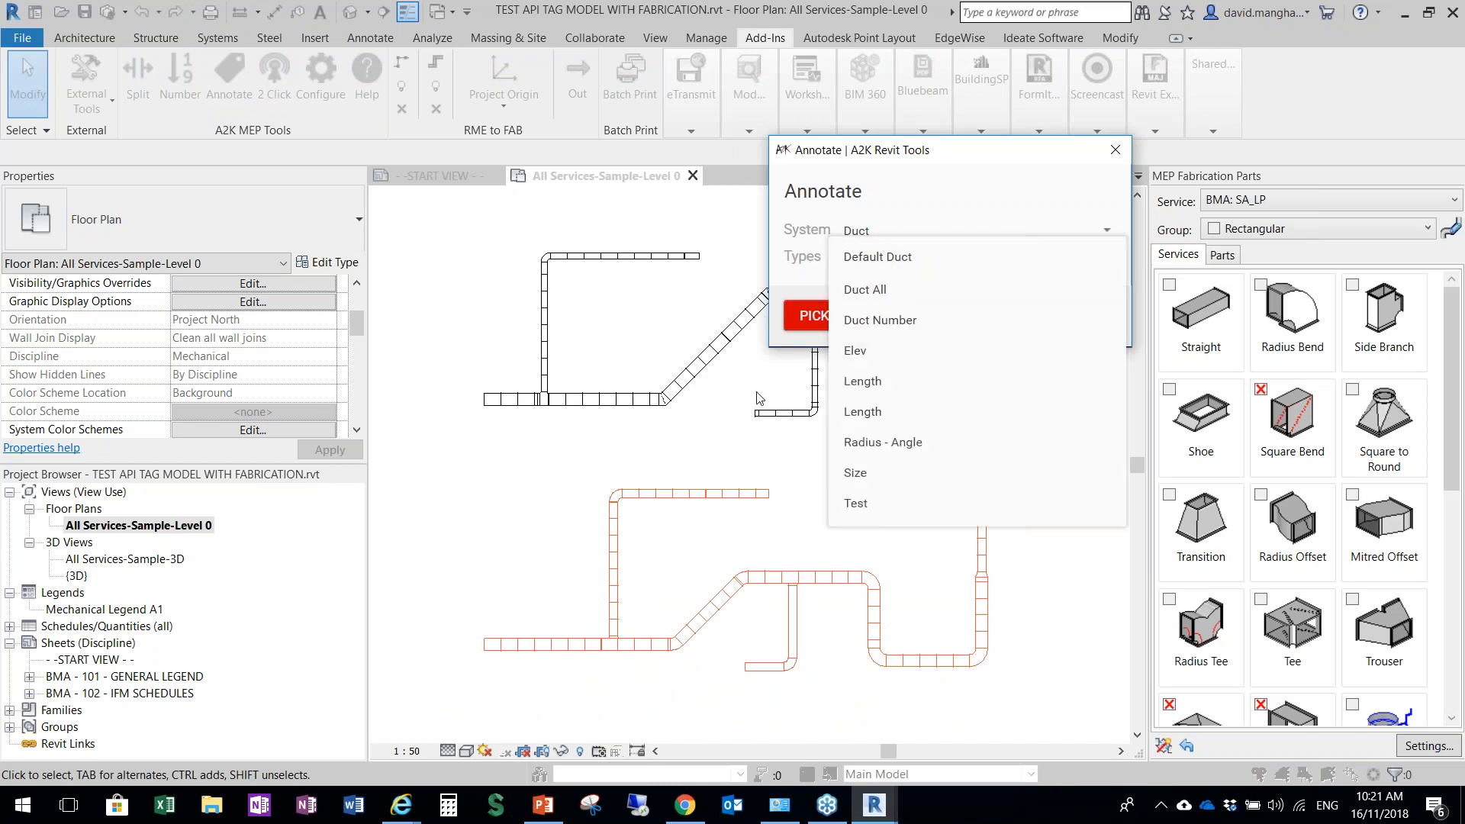
left_click(891, 323)
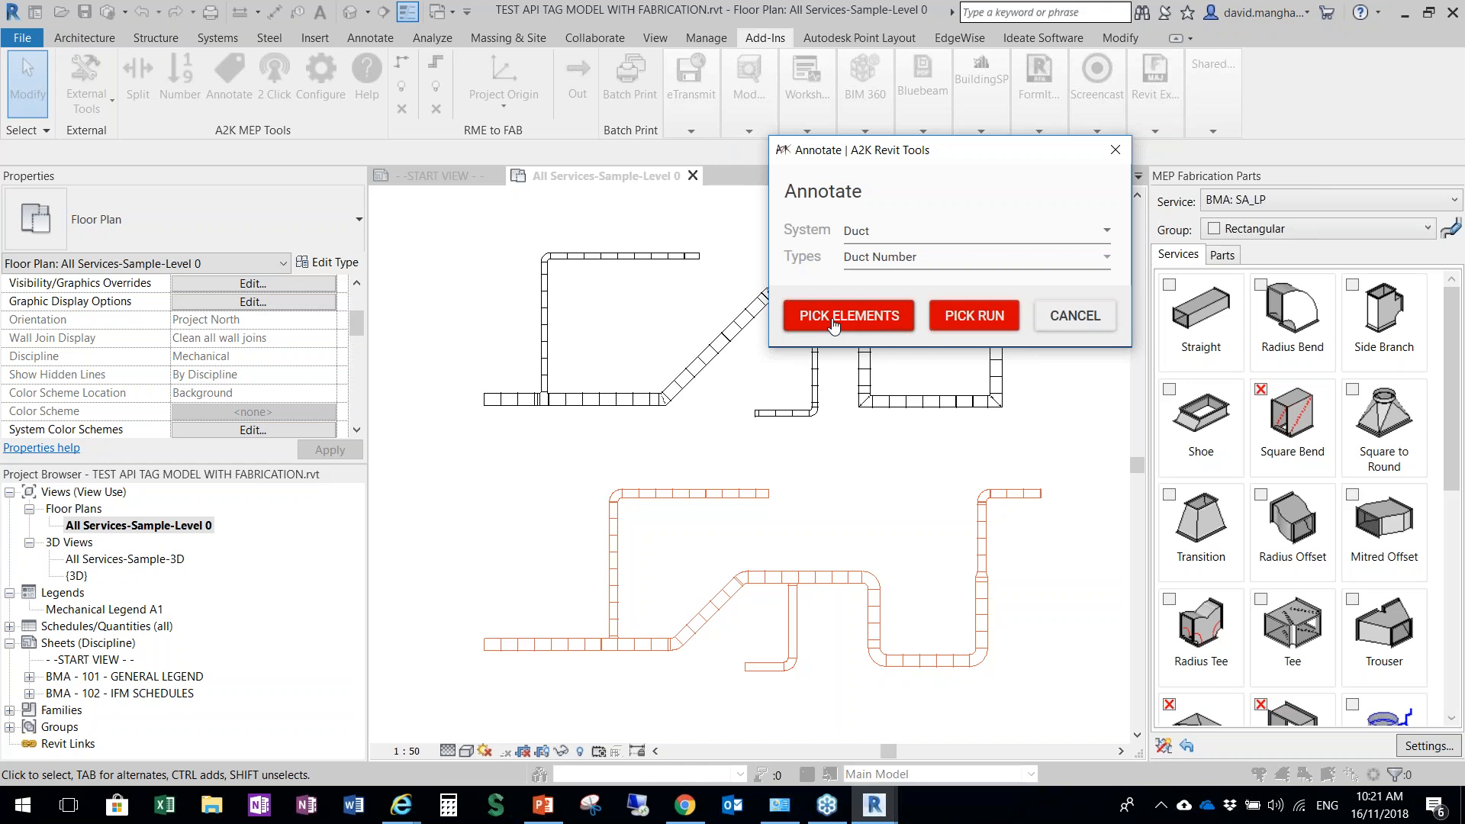
left_click(959, 330)
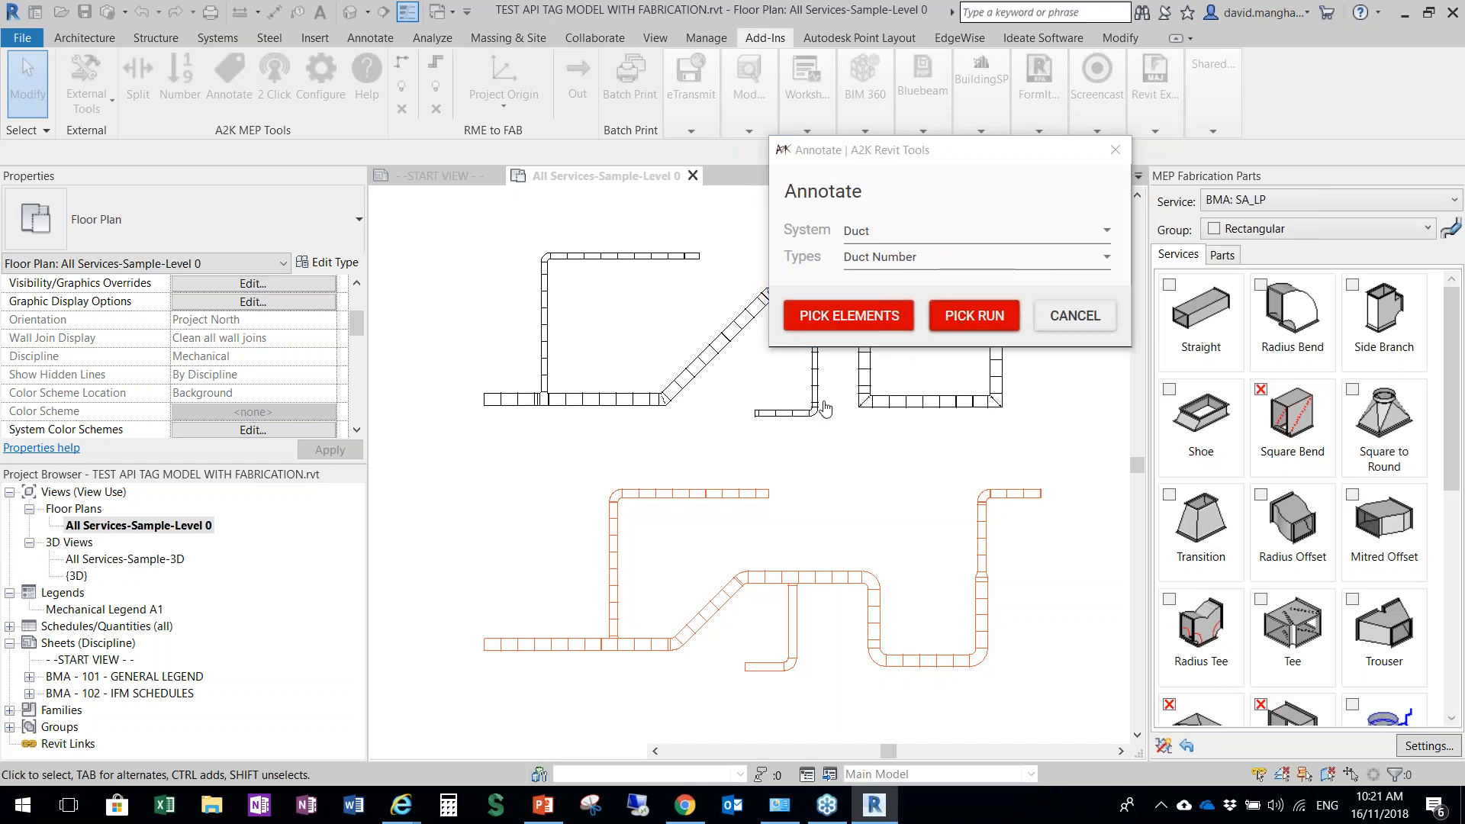
left_click(1037, 500)
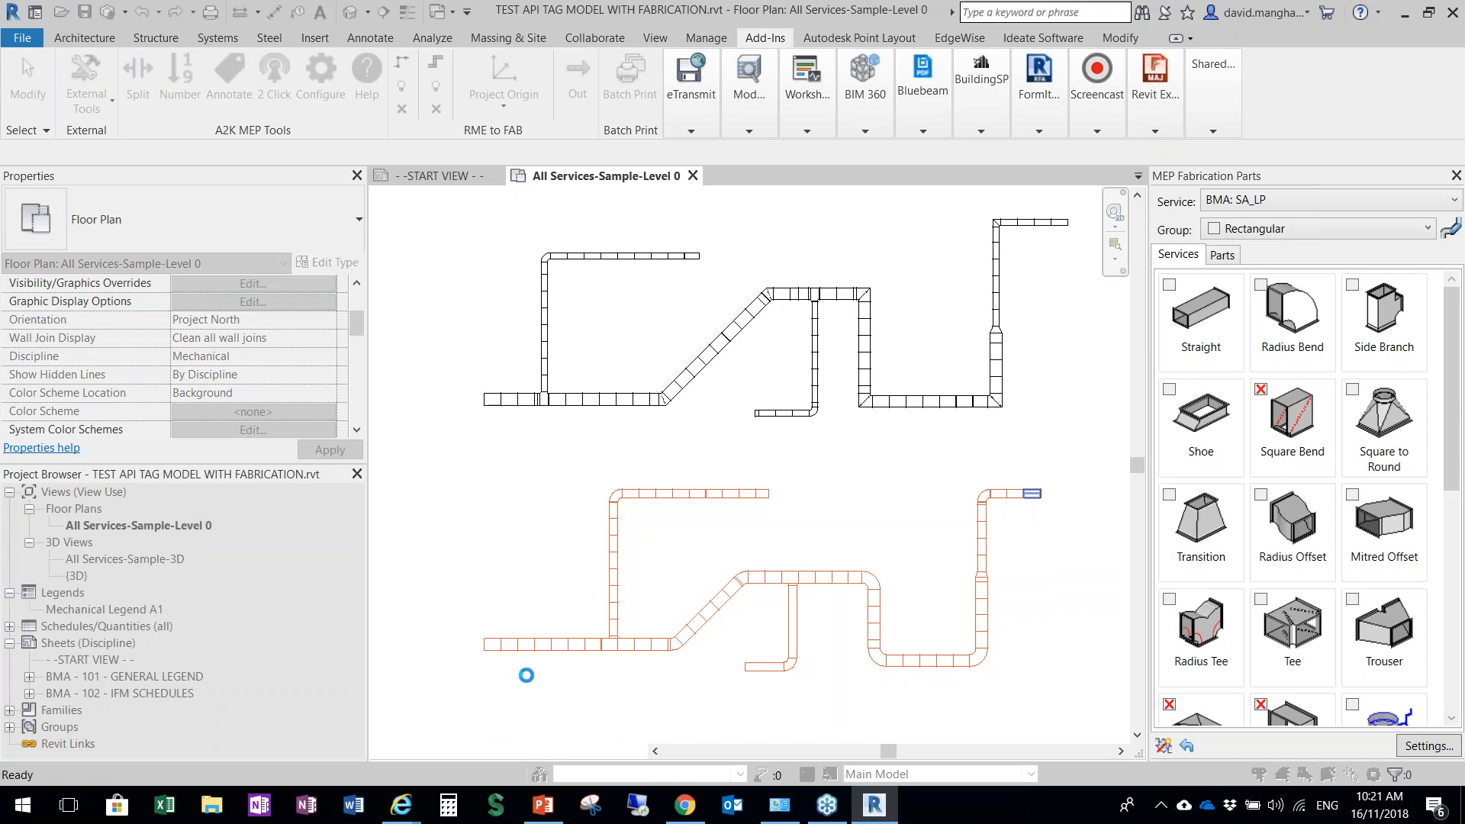
Examine the number tags placed along the red duct run, checking their position on each duct segment
scroll(525, 661, "up", 6)
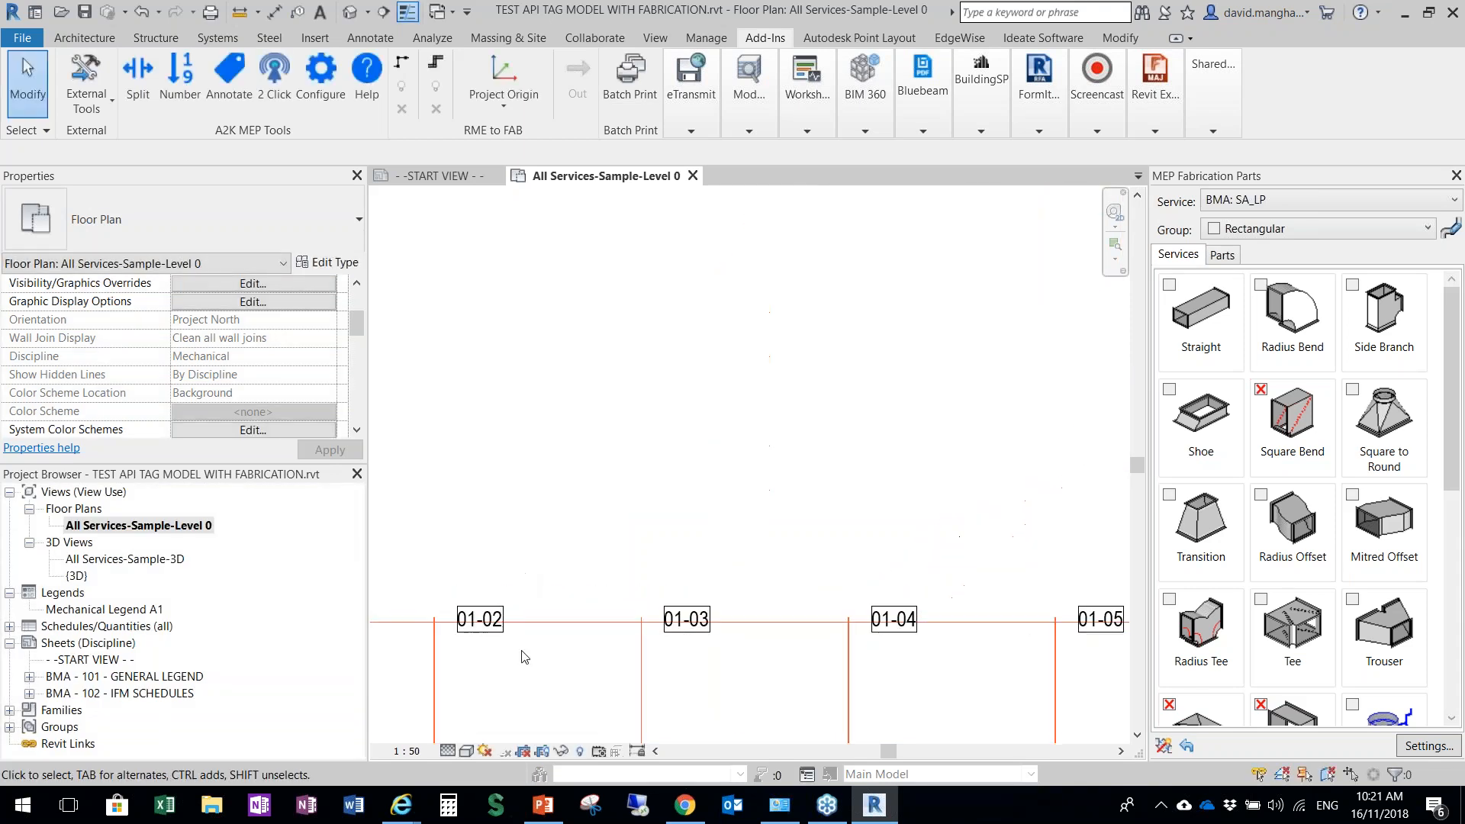
scroll(525, 661, "down", 5)
scroll(790, 665, "up", 4)
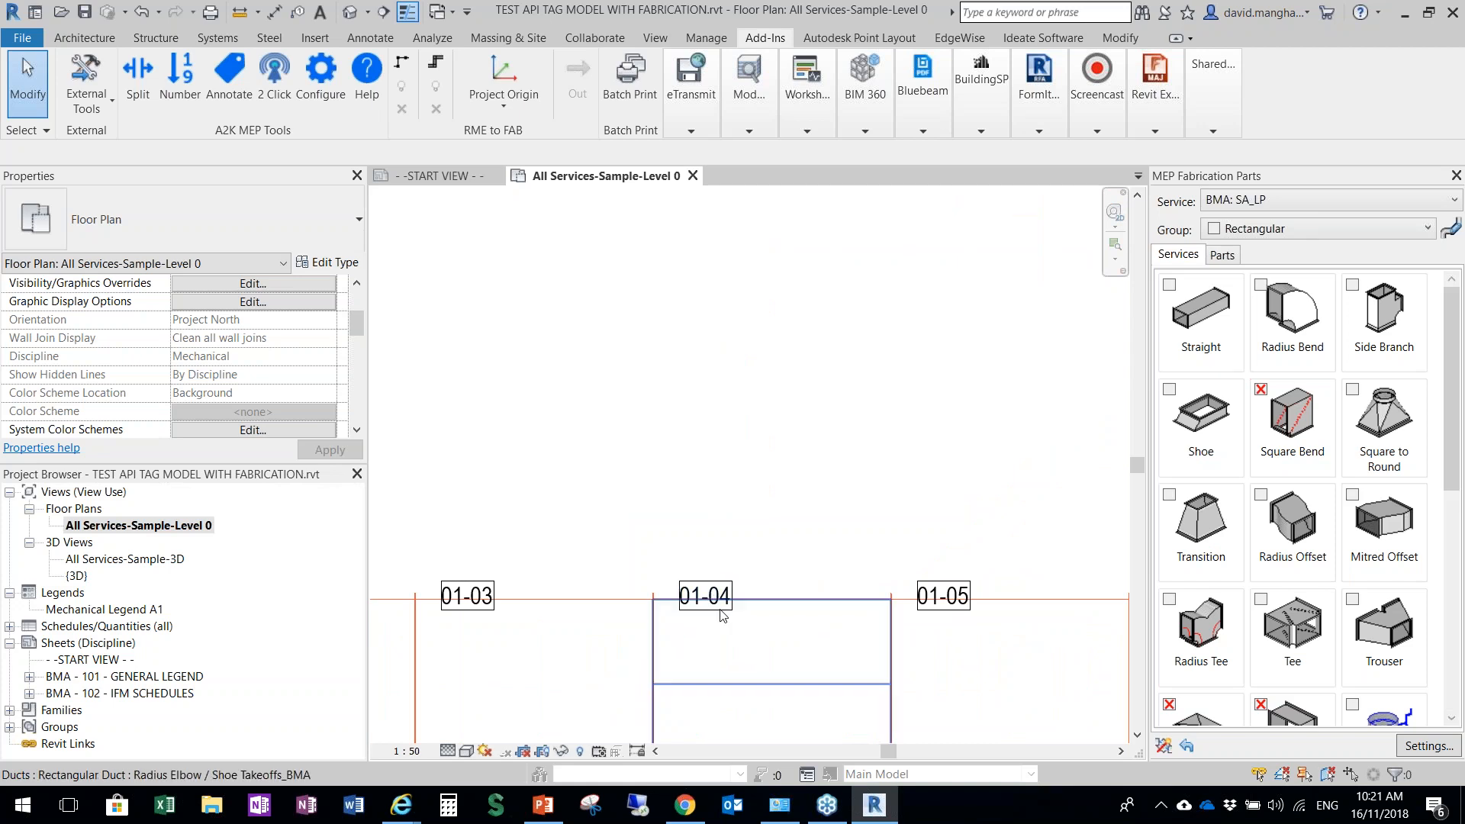
scroll(718, 614, "down", 4)
middle_click_drag(853, 635, 685, 480)
scroll(710, 482, "down", 1)
scroll(822, 462, "up", 4)
scroll(932, 480, "down", 3)
middle_click_drag(990, 494, 679, 509)
scroll(1053, 497, "up", 3)
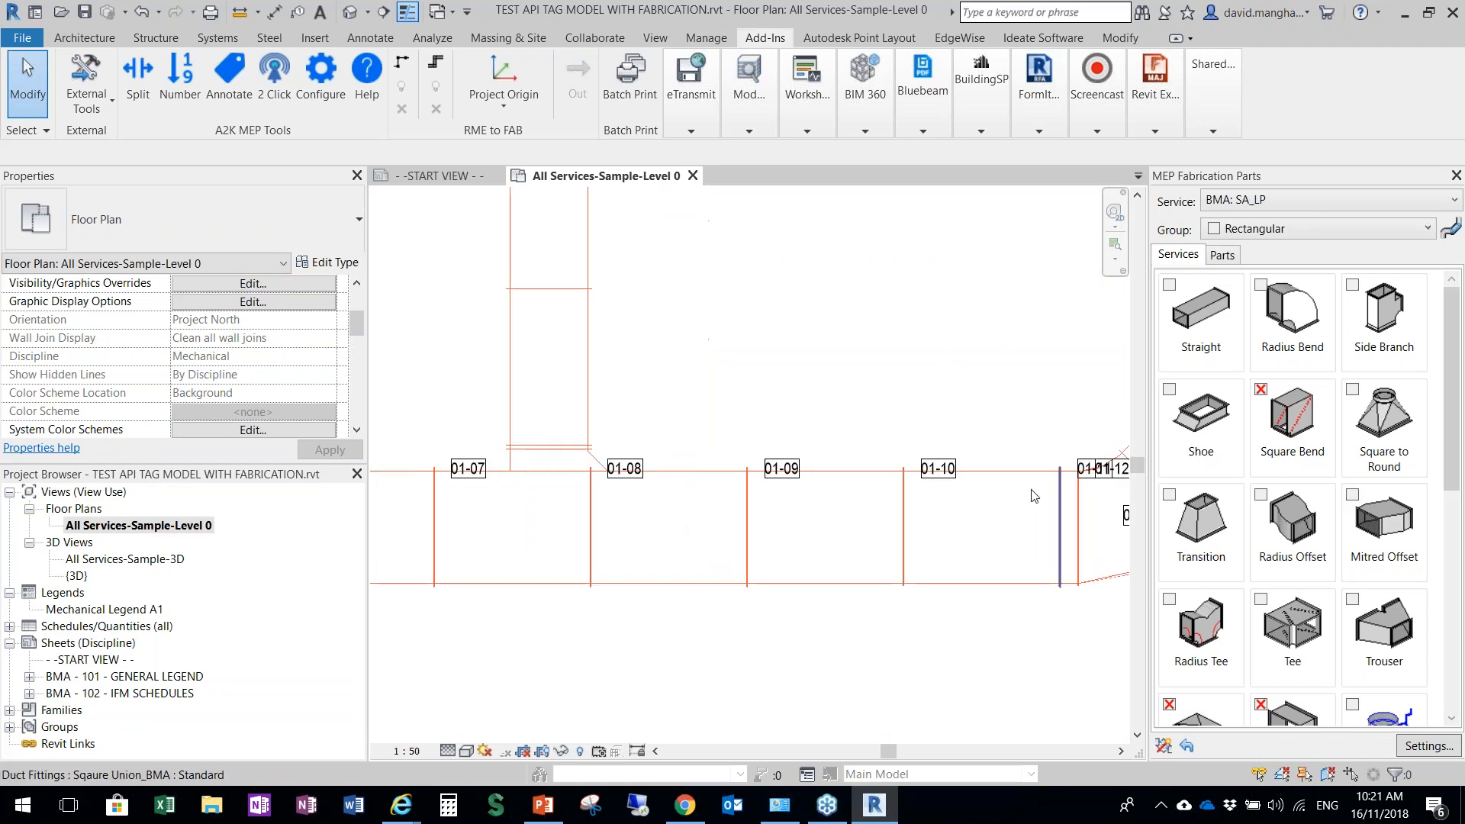
Examine the number tags on the angled section and bends of the red duct run, checking their alignment with each segment
middle_click_drag(950, 480, 622, 448)
scroll(622, 444, "down", 1)
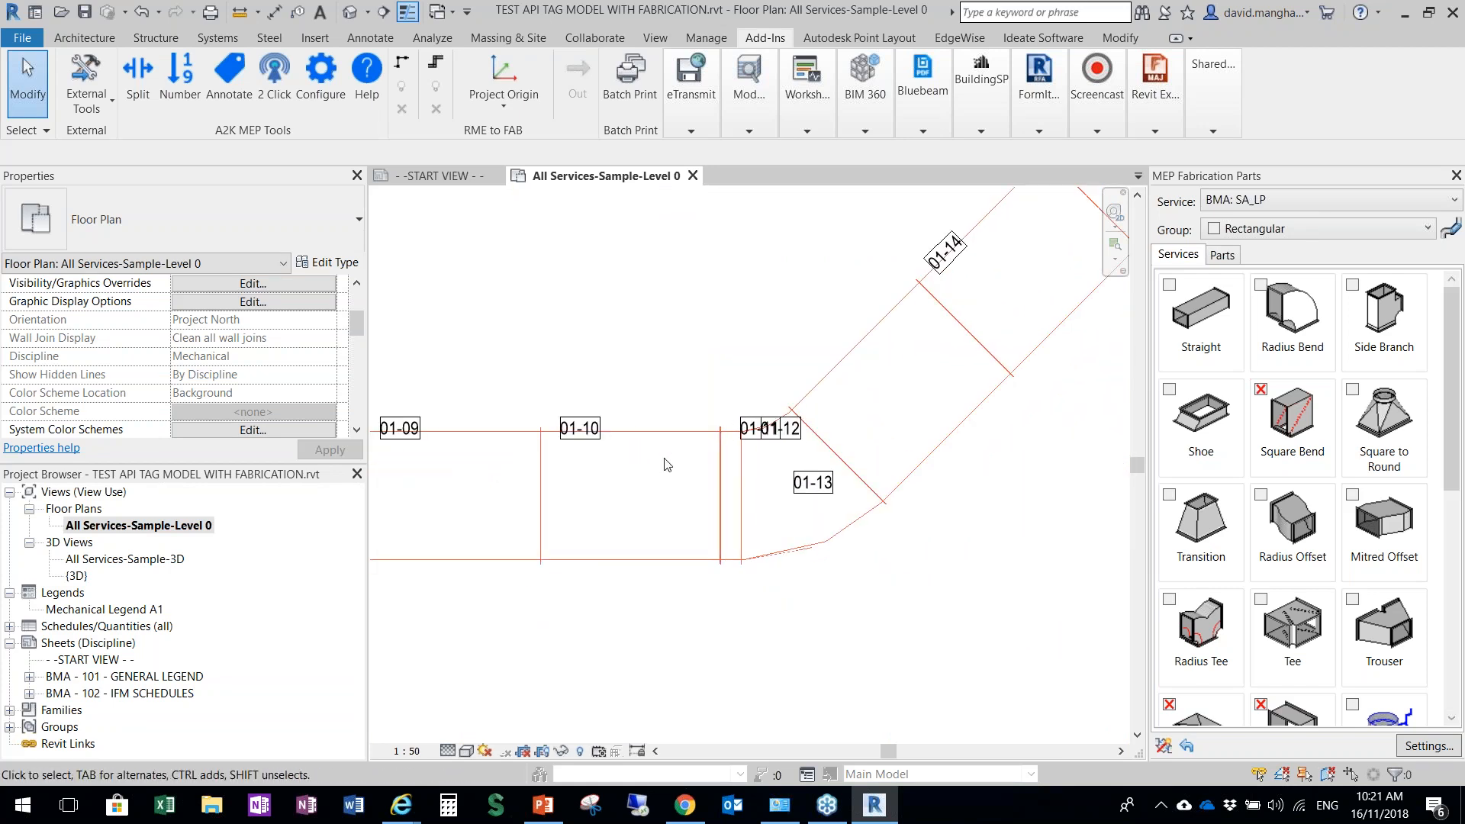
middle_click_drag(903, 410, 720, 615)
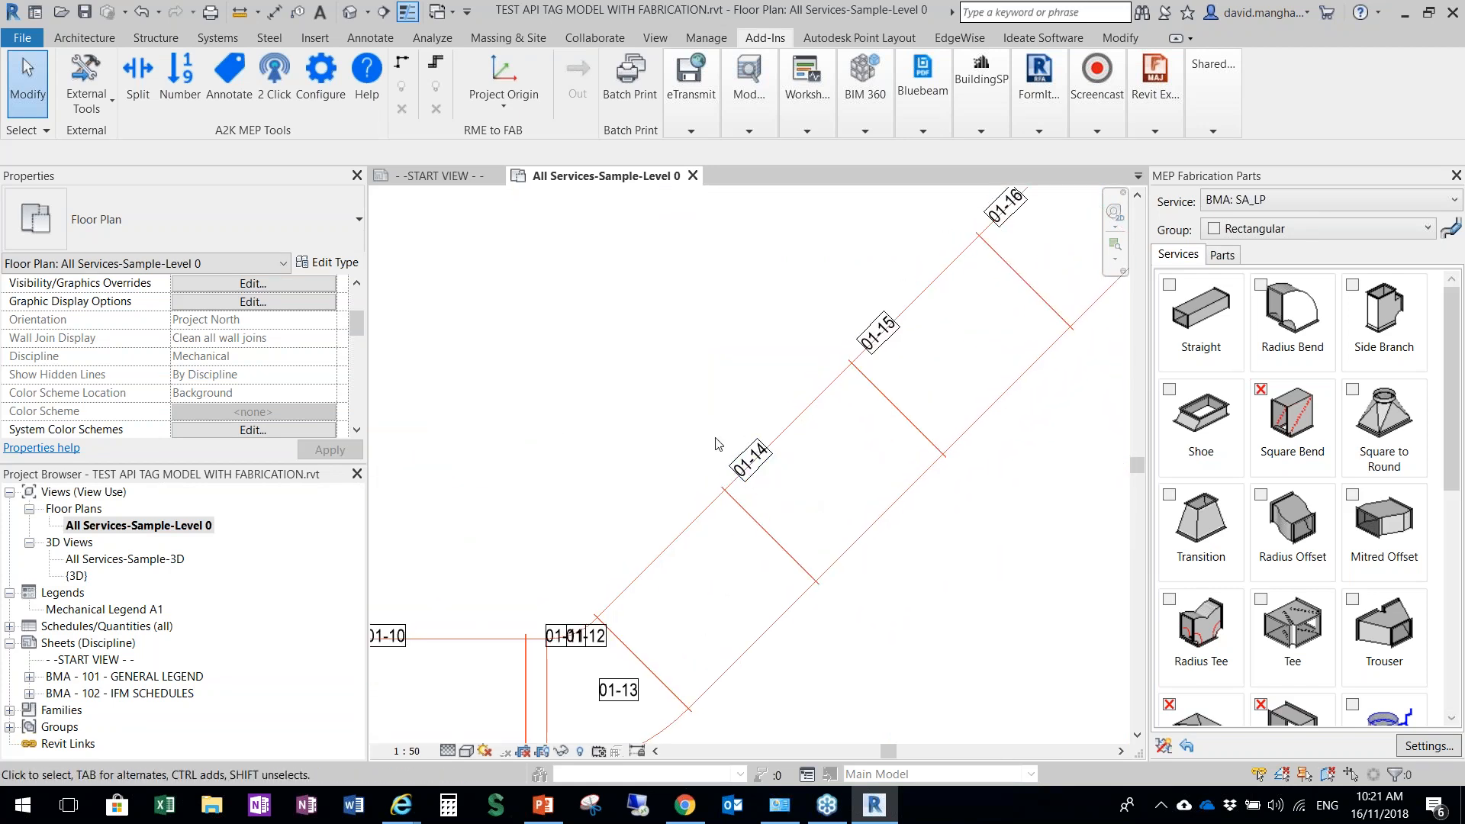
scroll(789, 503, "down", 2)
middle_click_drag(764, 503, 853, 450)
scroll(853, 449, "up", 2)
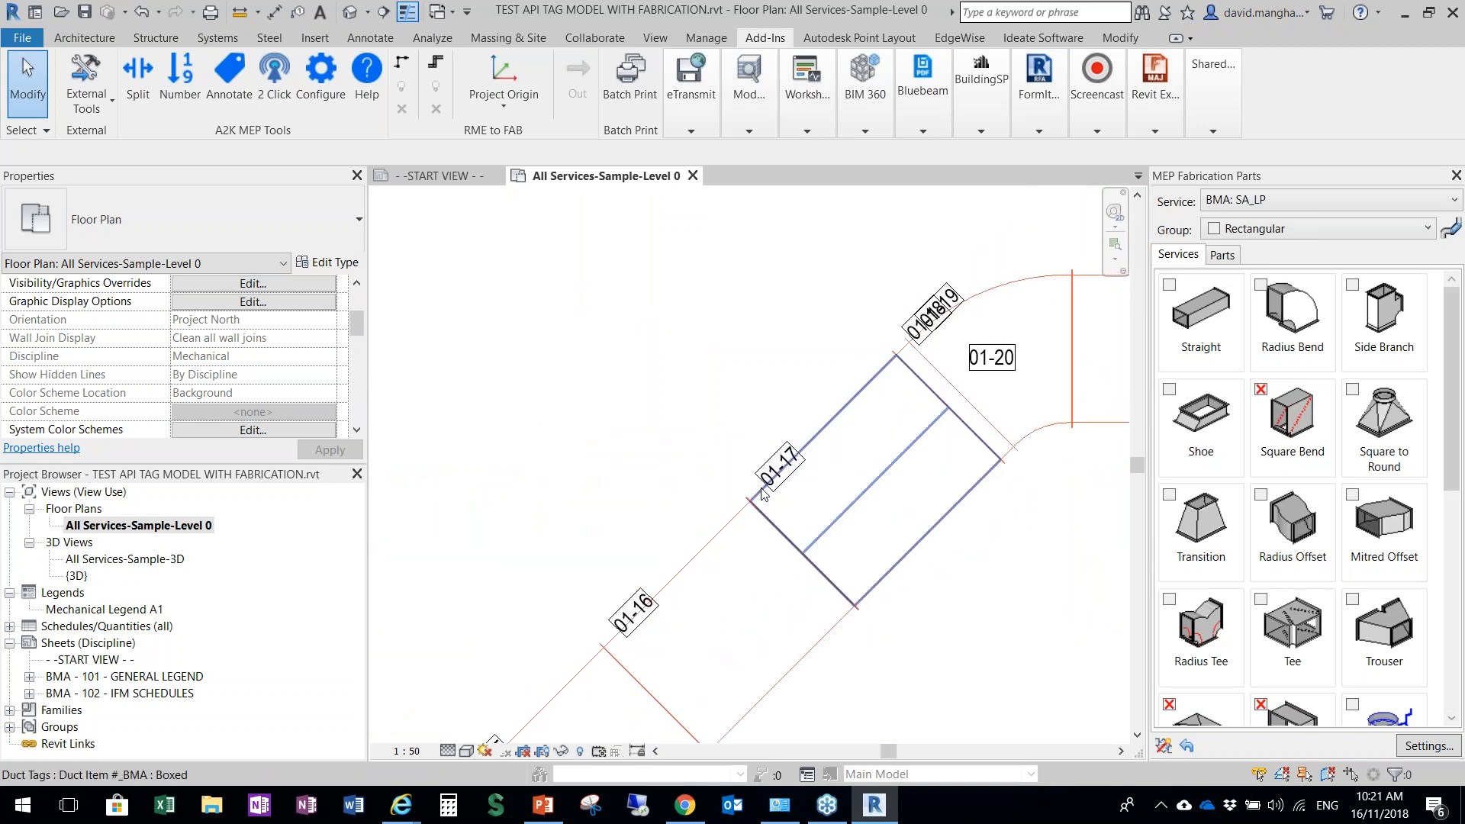
scroll(843, 526, "down", 1)
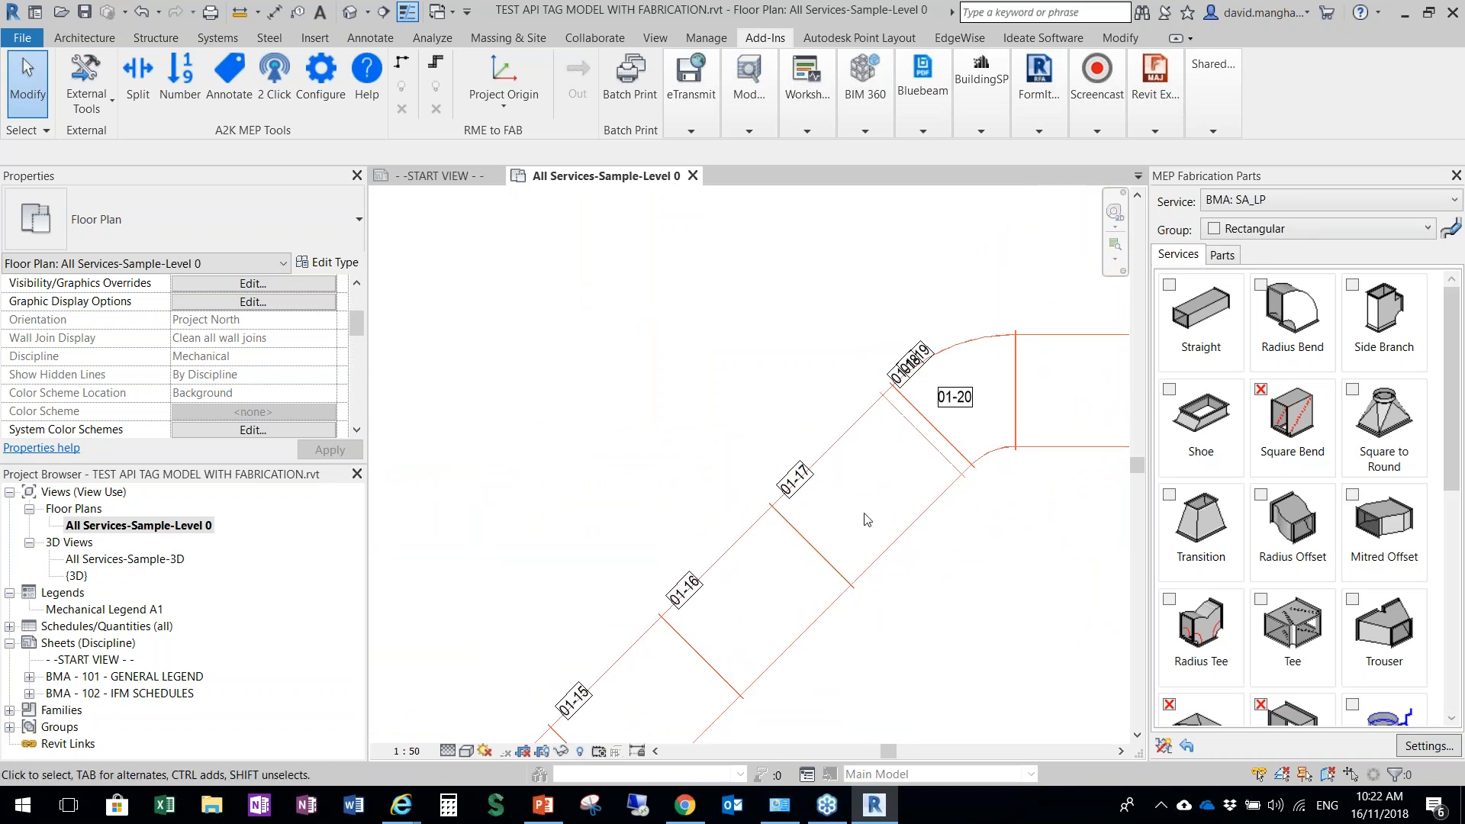
scroll(869, 516, "down", 1)
middle_click_drag(857, 468, 538, 473)
scroll(540, 470, "down", 2)
scroll(848, 451, "down", 2)
scroll(889, 526, "down", 1)
middle_click_drag(863, 471, 798, 291)
scroll(931, 433, "down", 3)
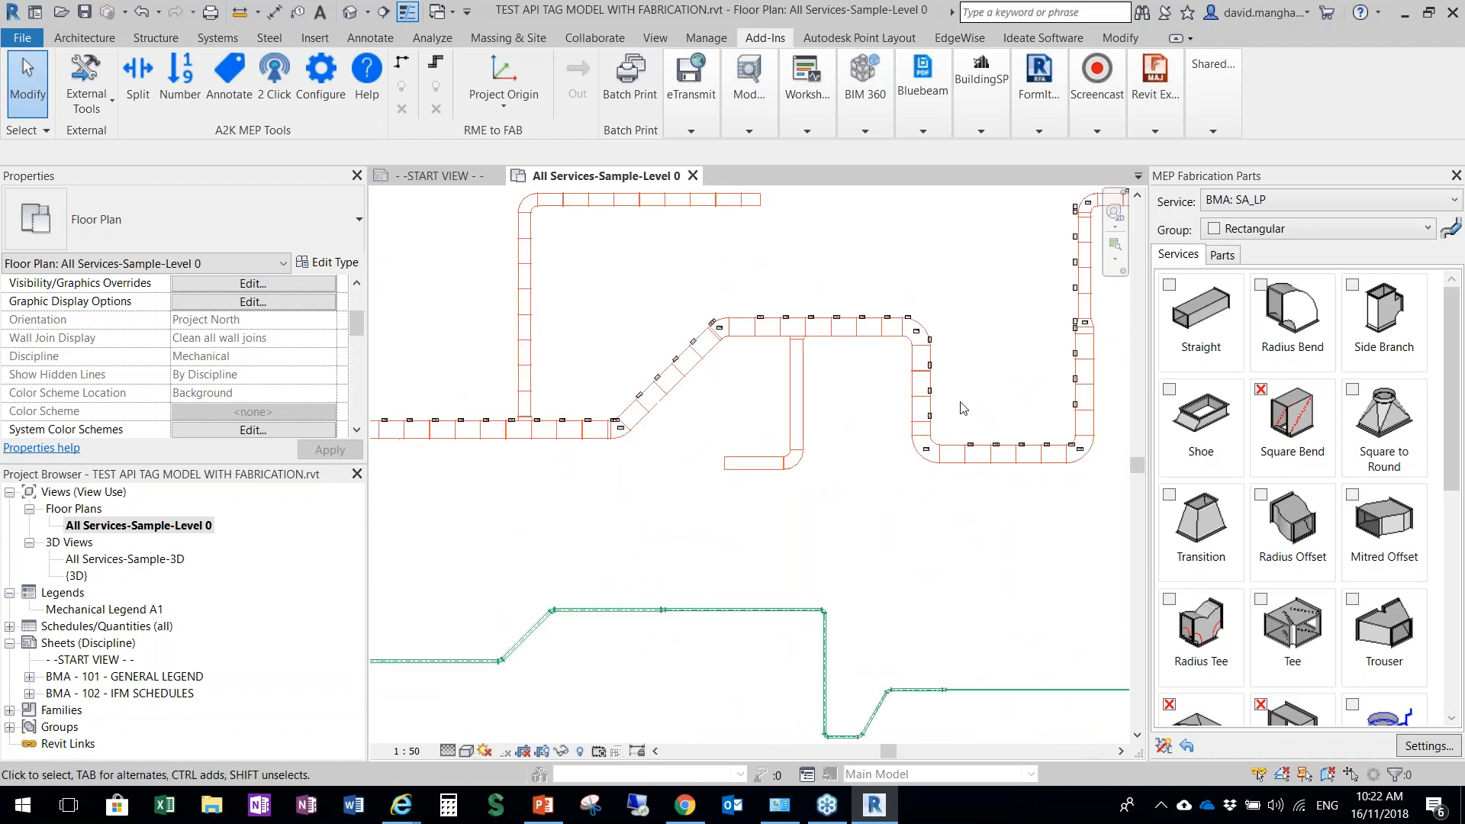
Annotate the whole black fabrication duct run with the number tag type of the Fabrication system, picking it as a run
scroll(963, 409, "down", 1)
middle_click_drag(926, 407, 701, 561)
scroll(696, 522, "up", 4)
scroll(671, 402, "up", 1)
middle_click_drag(671, 403, 902, 514)
scroll(902, 515, "down", 1)
scroll(904, 507, "down", 1)
middle_click_drag(690, 371, 977, 501)
scroll(460, 379, "down", 2)
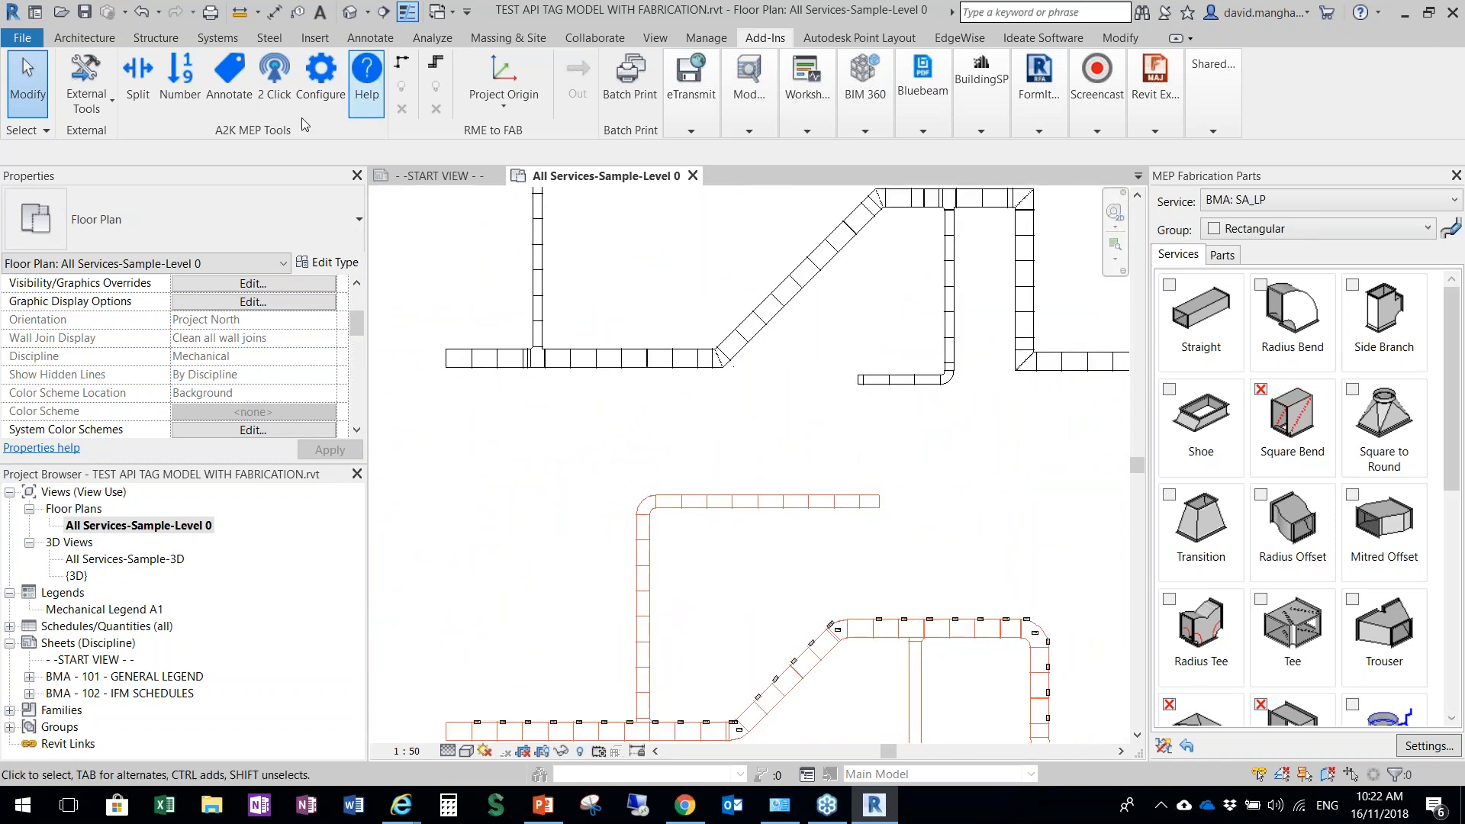
left_click(230, 69)
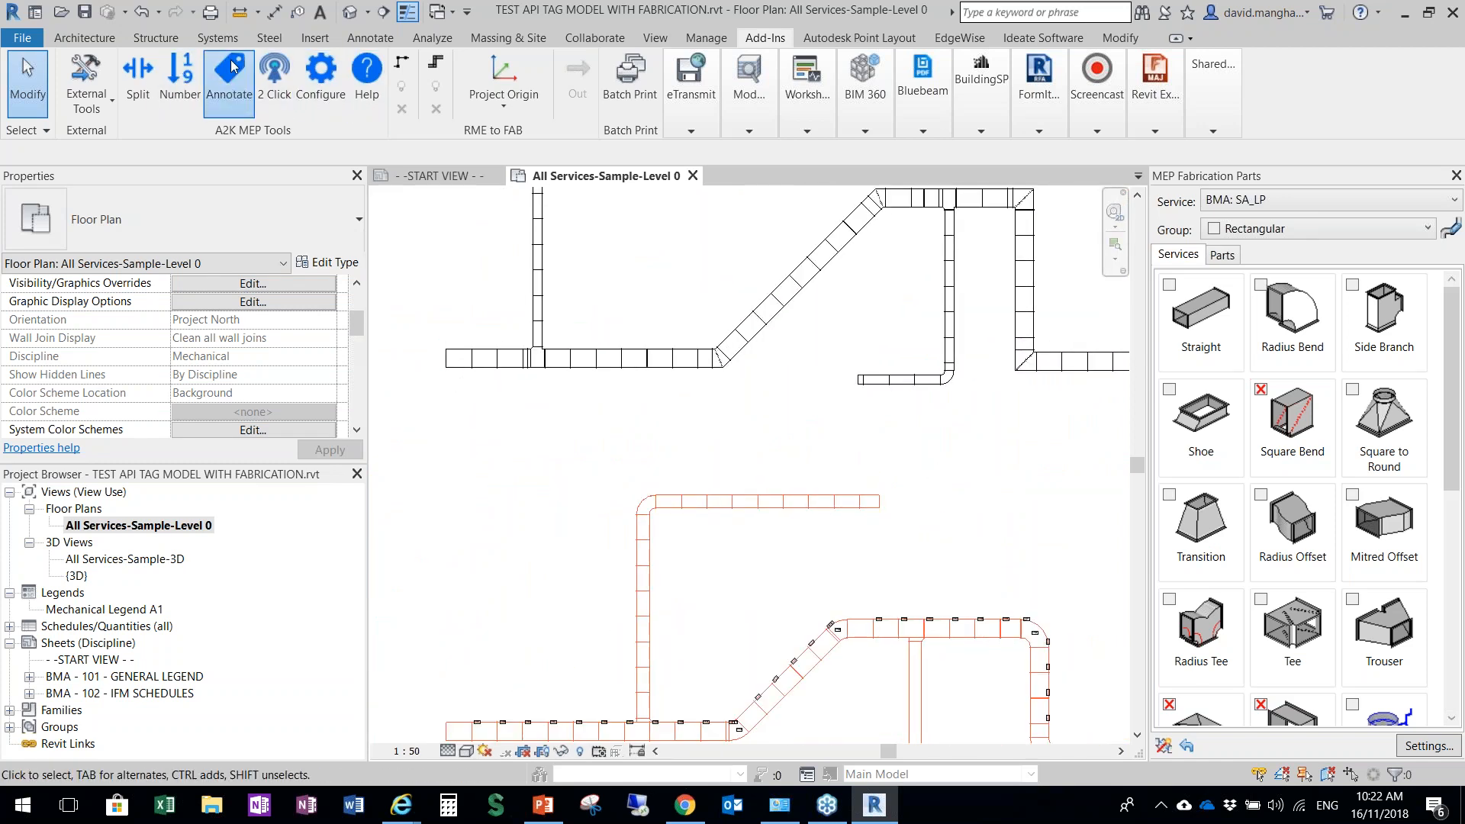
left_click(867, 233)
left_click(878, 261)
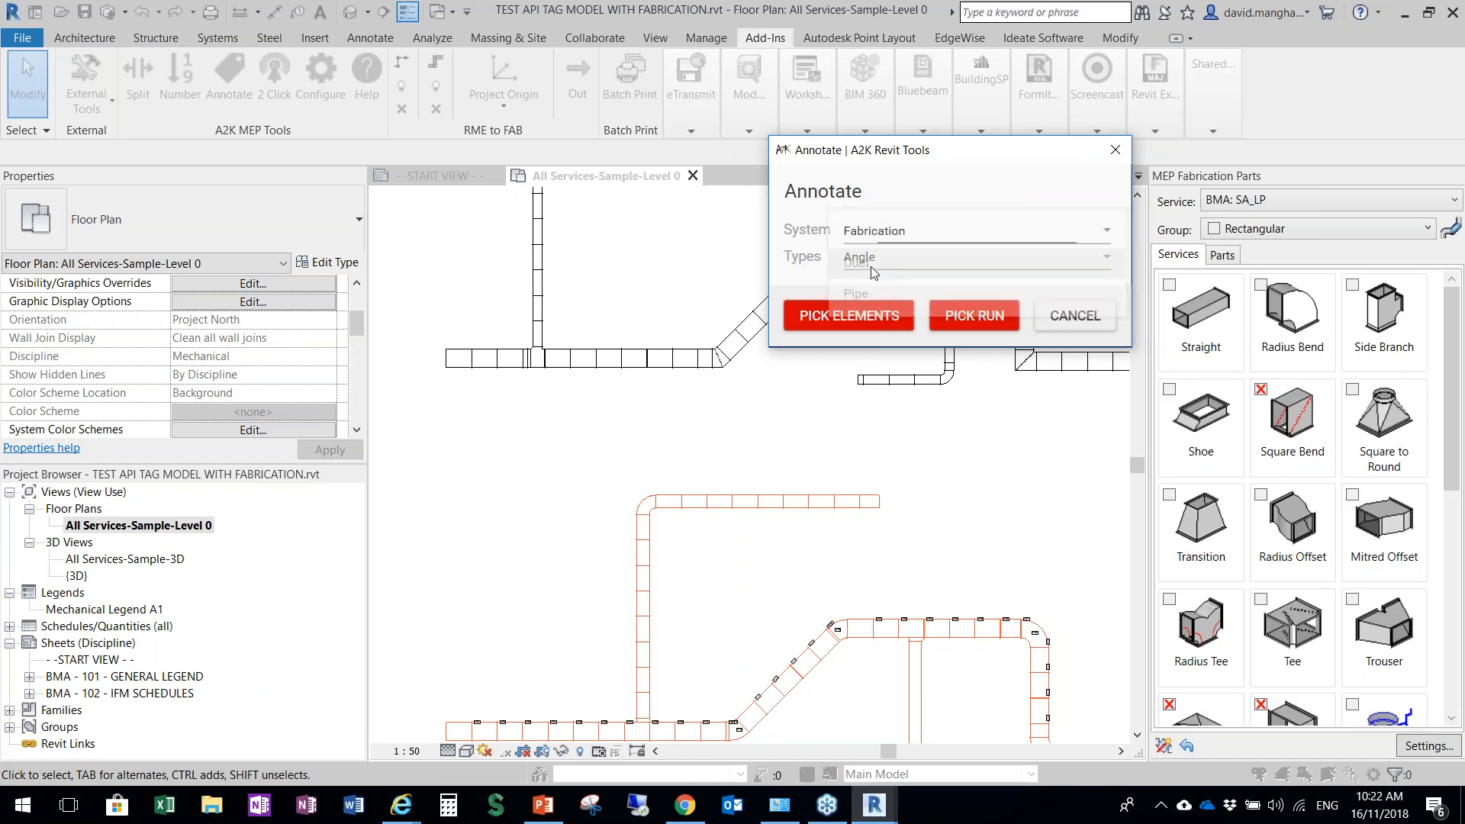
left_click(883, 260)
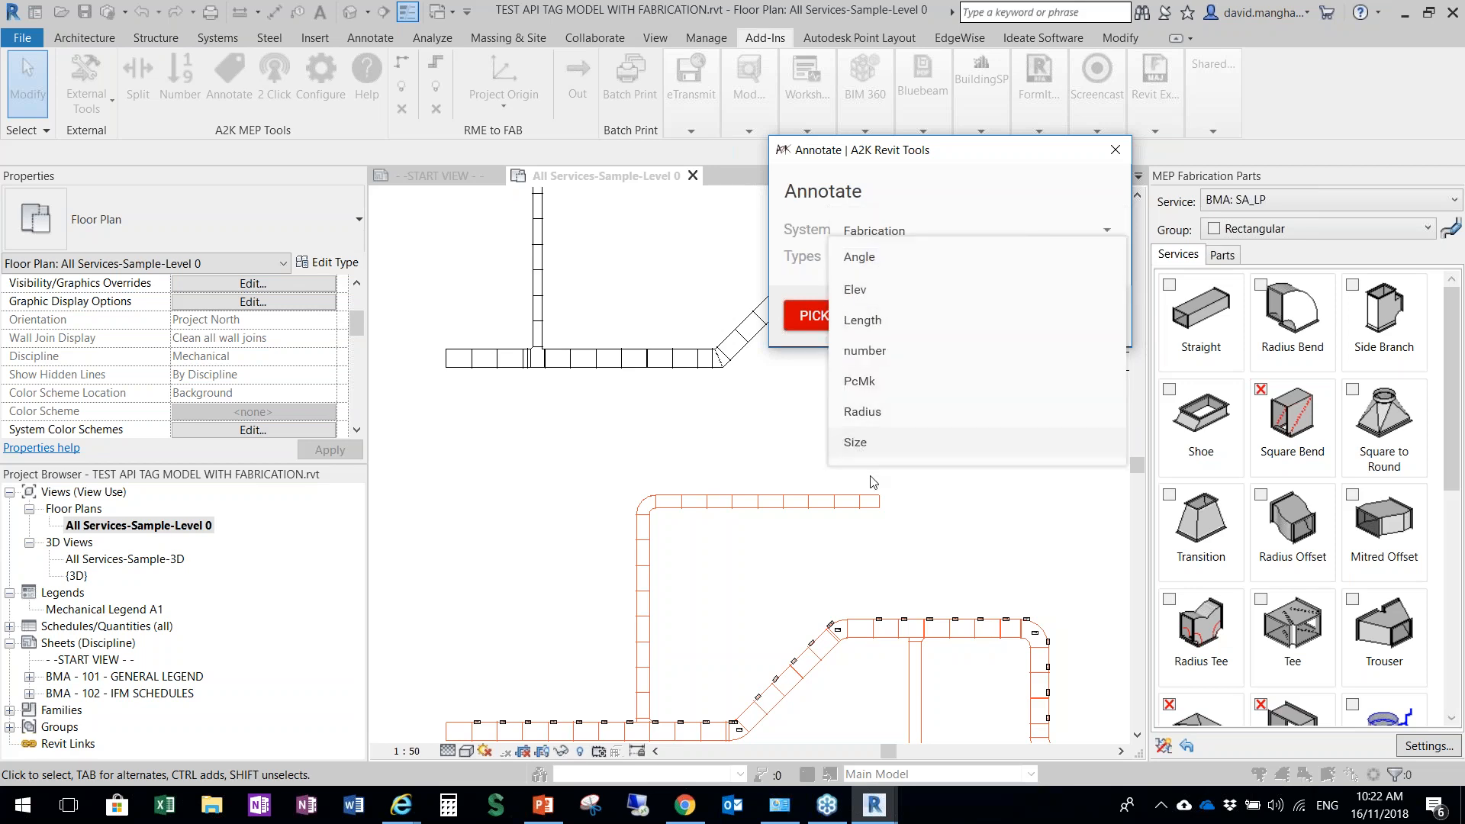
left_click(865, 351)
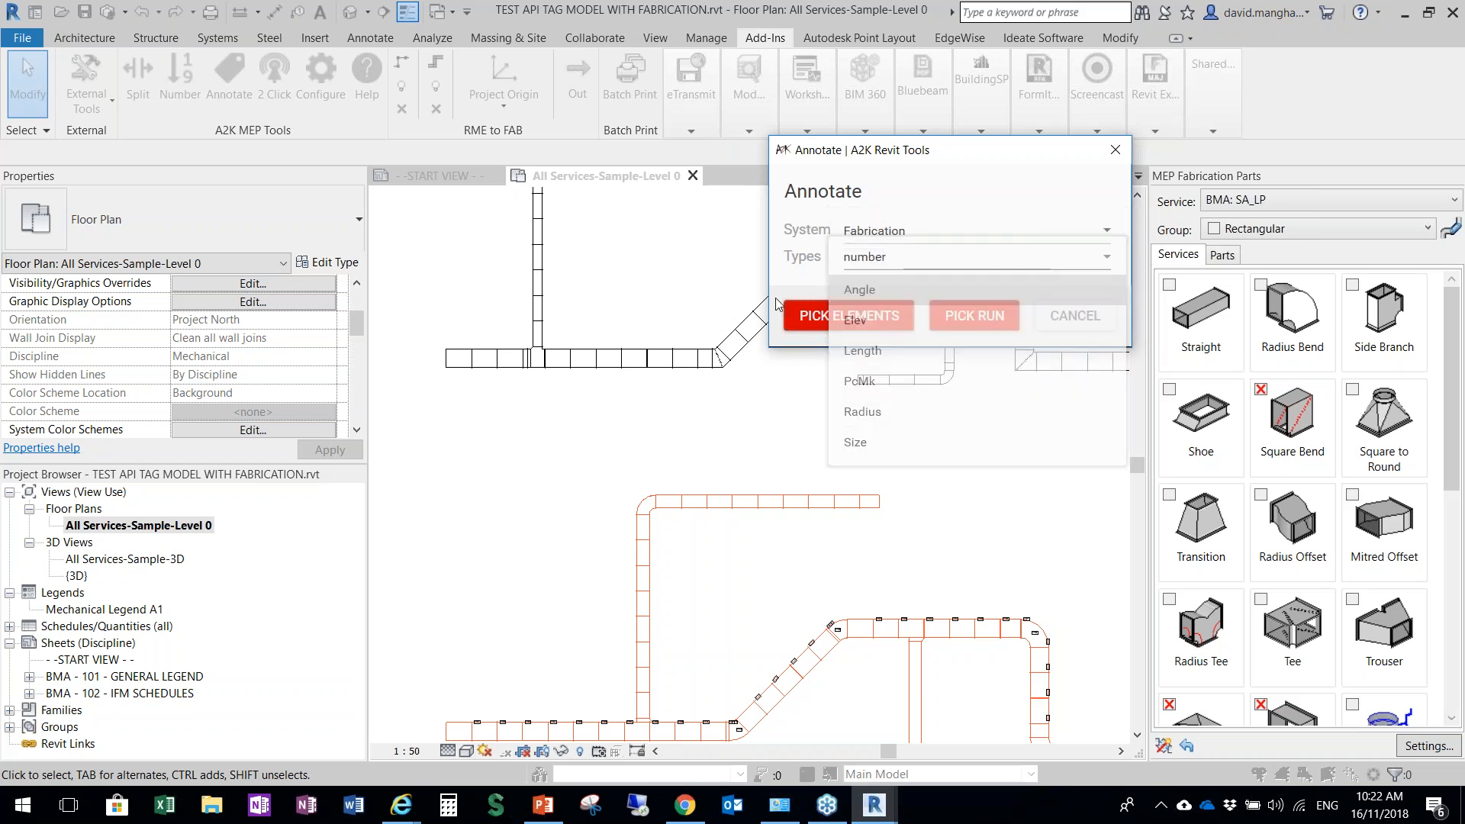
left_click(975, 315)
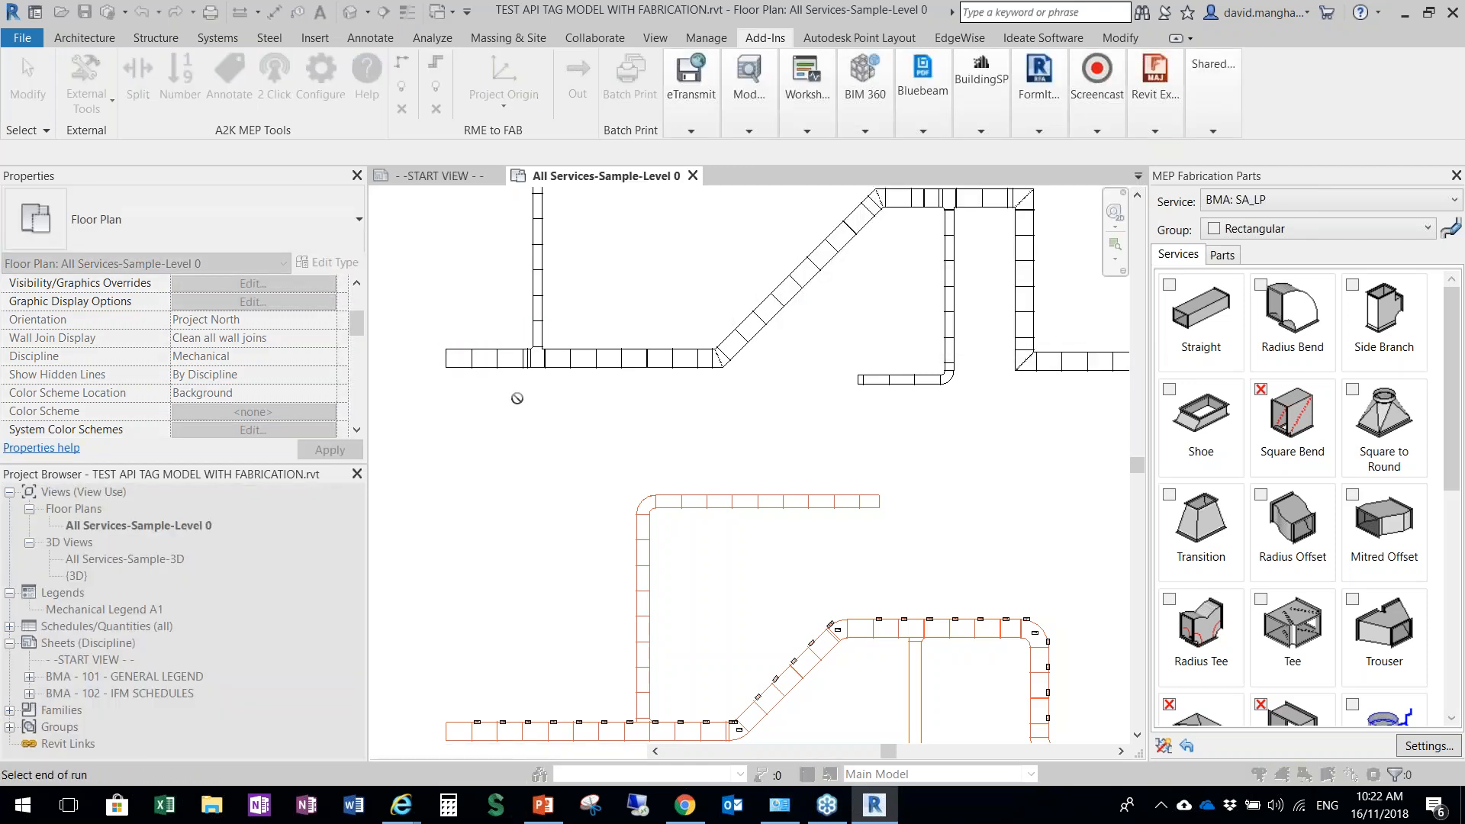
scroll(516, 396, "down", 3)
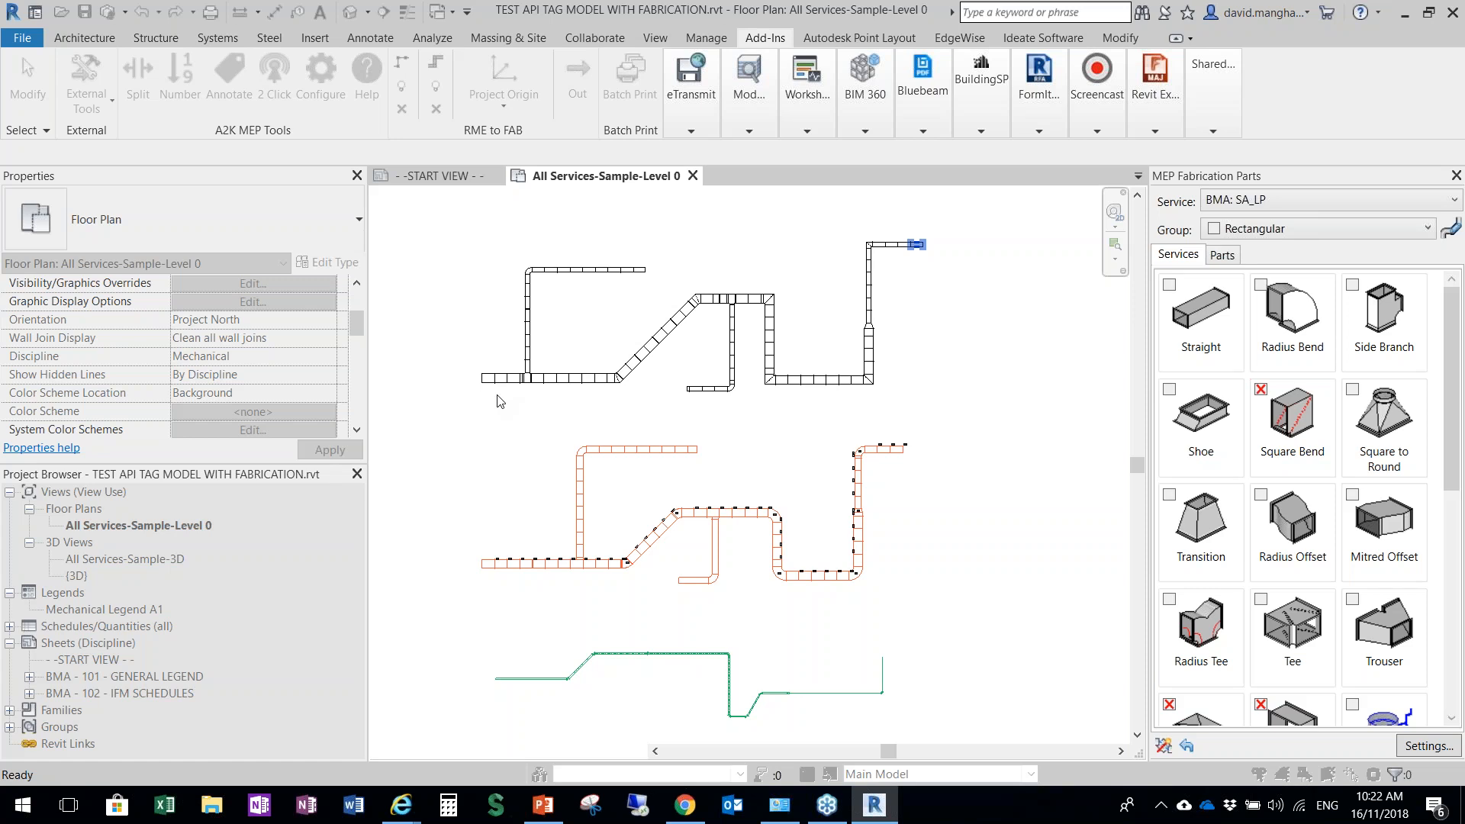
Examine the tags placed at the centre of each segment along the black fabrication duct run
scroll(504, 403, "up", 10)
scroll(514, 410, "down", 4)
scroll(672, 400, "up", 3)
scroll(740, 380, "down", 5)
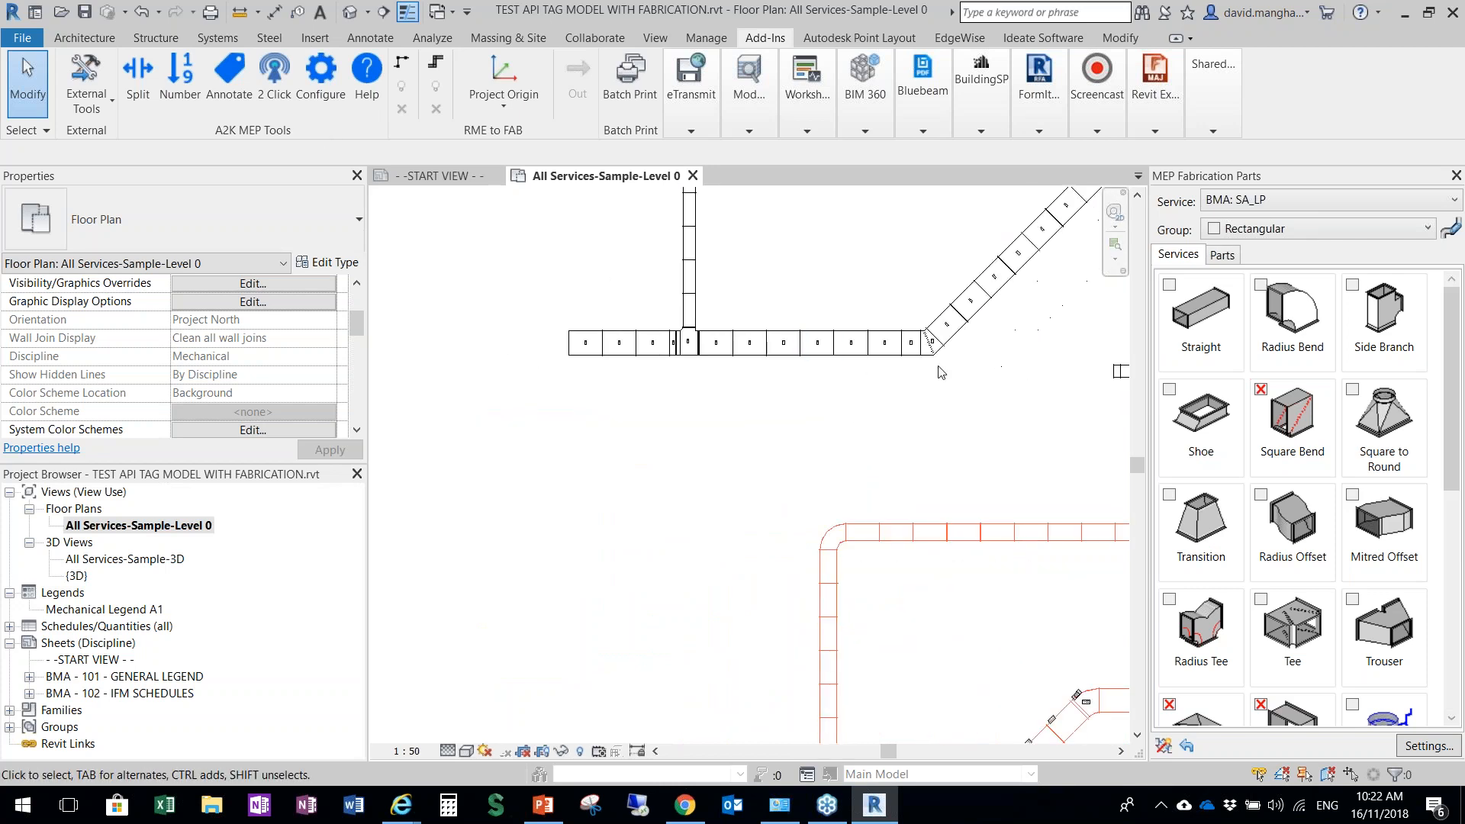
middle_click_drag(775, 409, 463, 517)
scroll(641, 445, "down", 2)
scroll(927, 293, "up", 4)
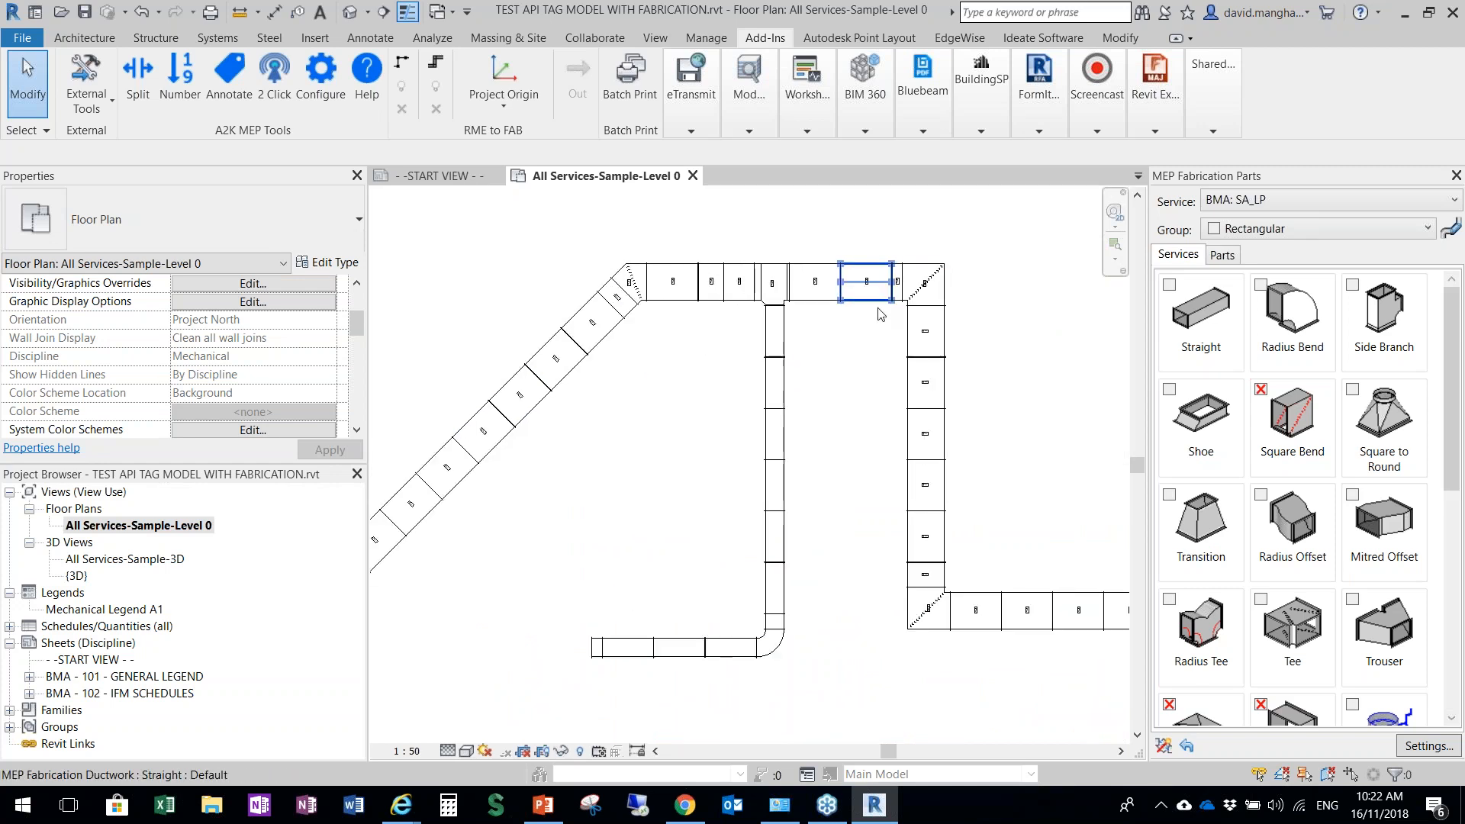
scroll(851, 338, "down", 2)
scroll(837, 439, "down", 4)
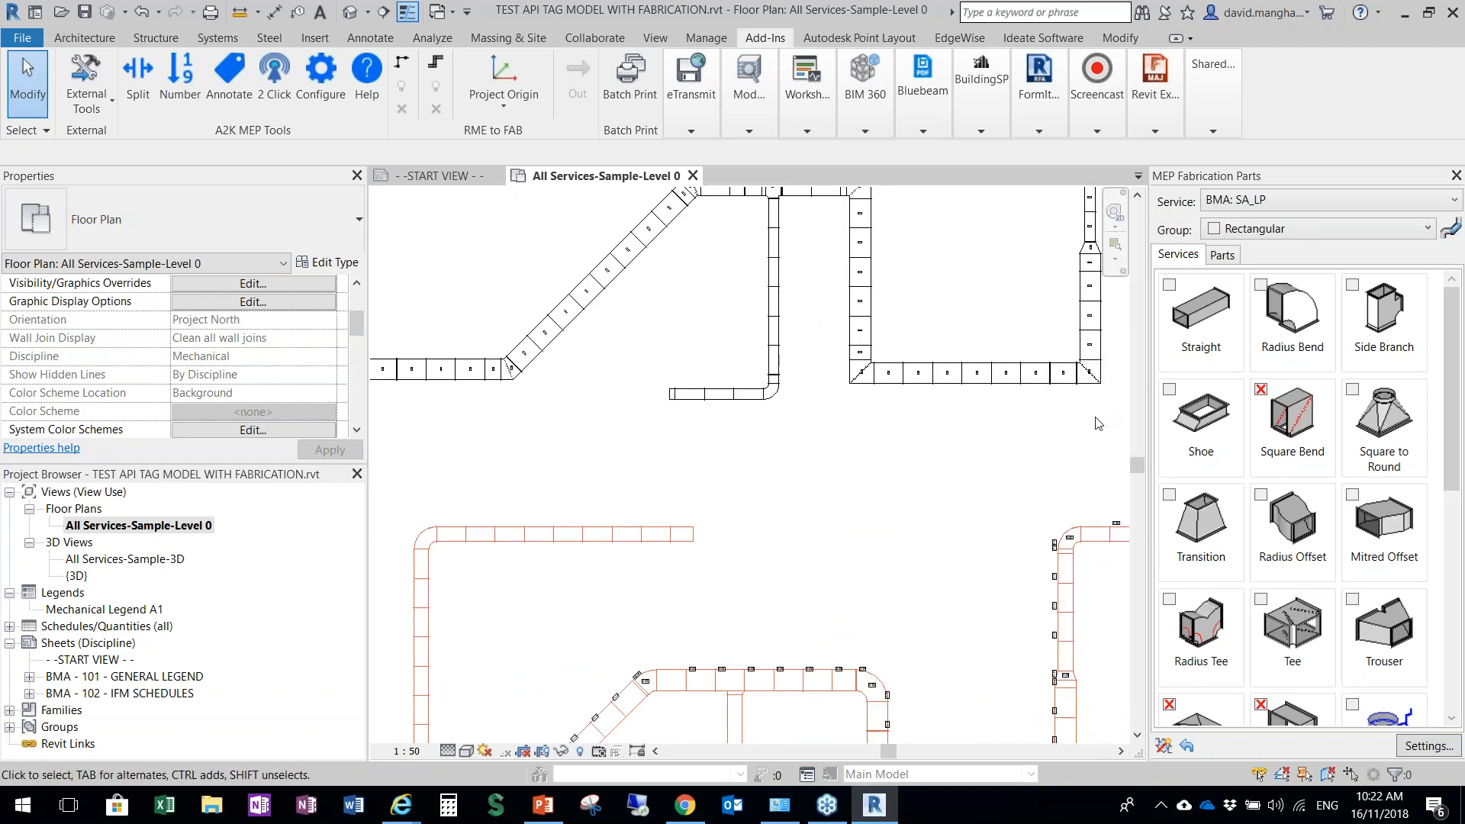
scroll(912, 368, "down", 2)
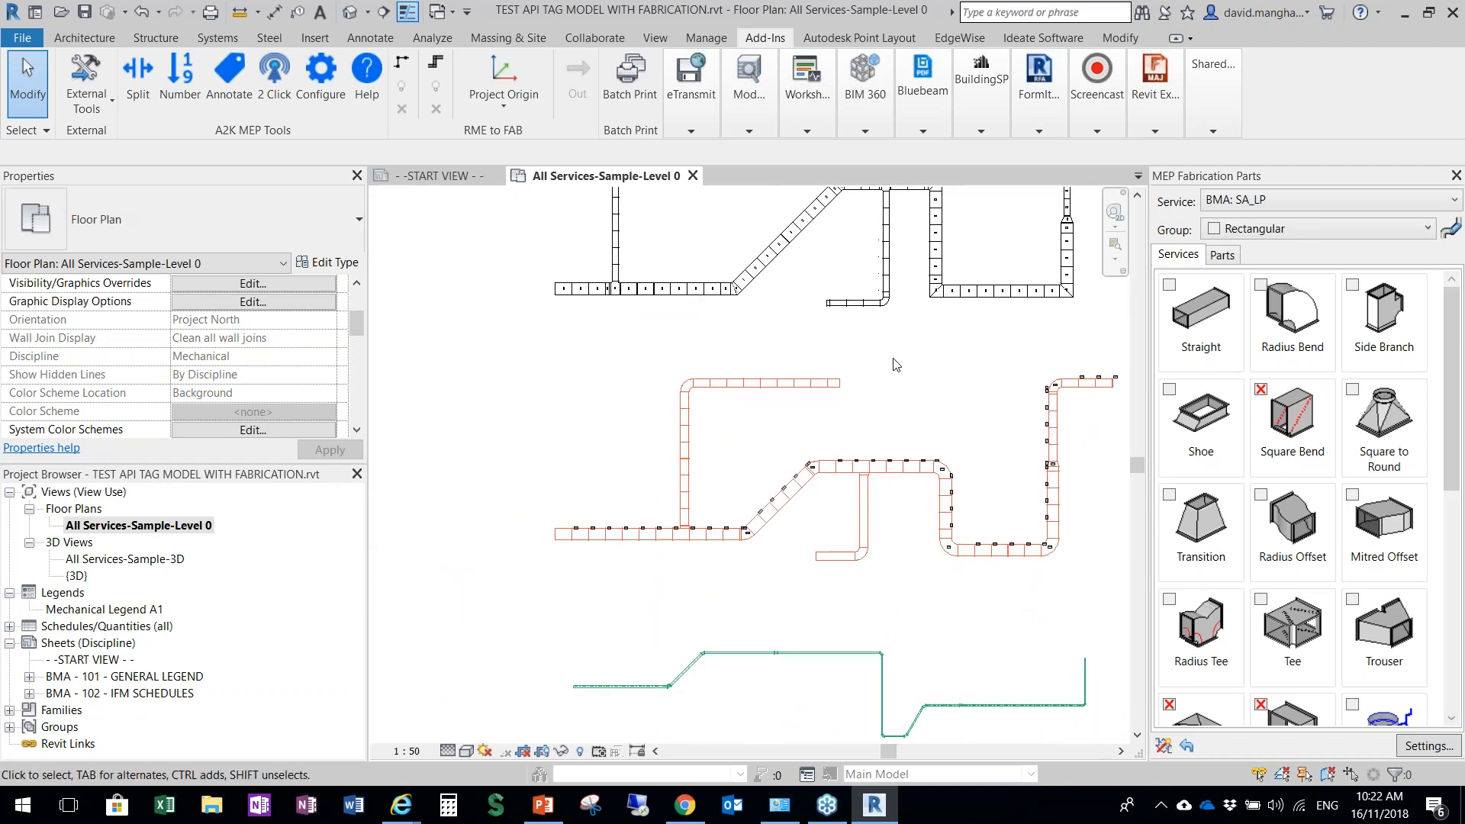
scroll(898, 365, "down", 1)
scroll(756, 505, "up", 2)
scroll(651, 550, "up", 4)
scroll(869, 380, "up", 6)
middle_click_drag(782, 318, 602, 378)
scroll(602, 379, "up", 1)
Try to place a Fabrication Angle tag near the black duct run's first mitred bend with the Two Click tool
left_click(222, 76)
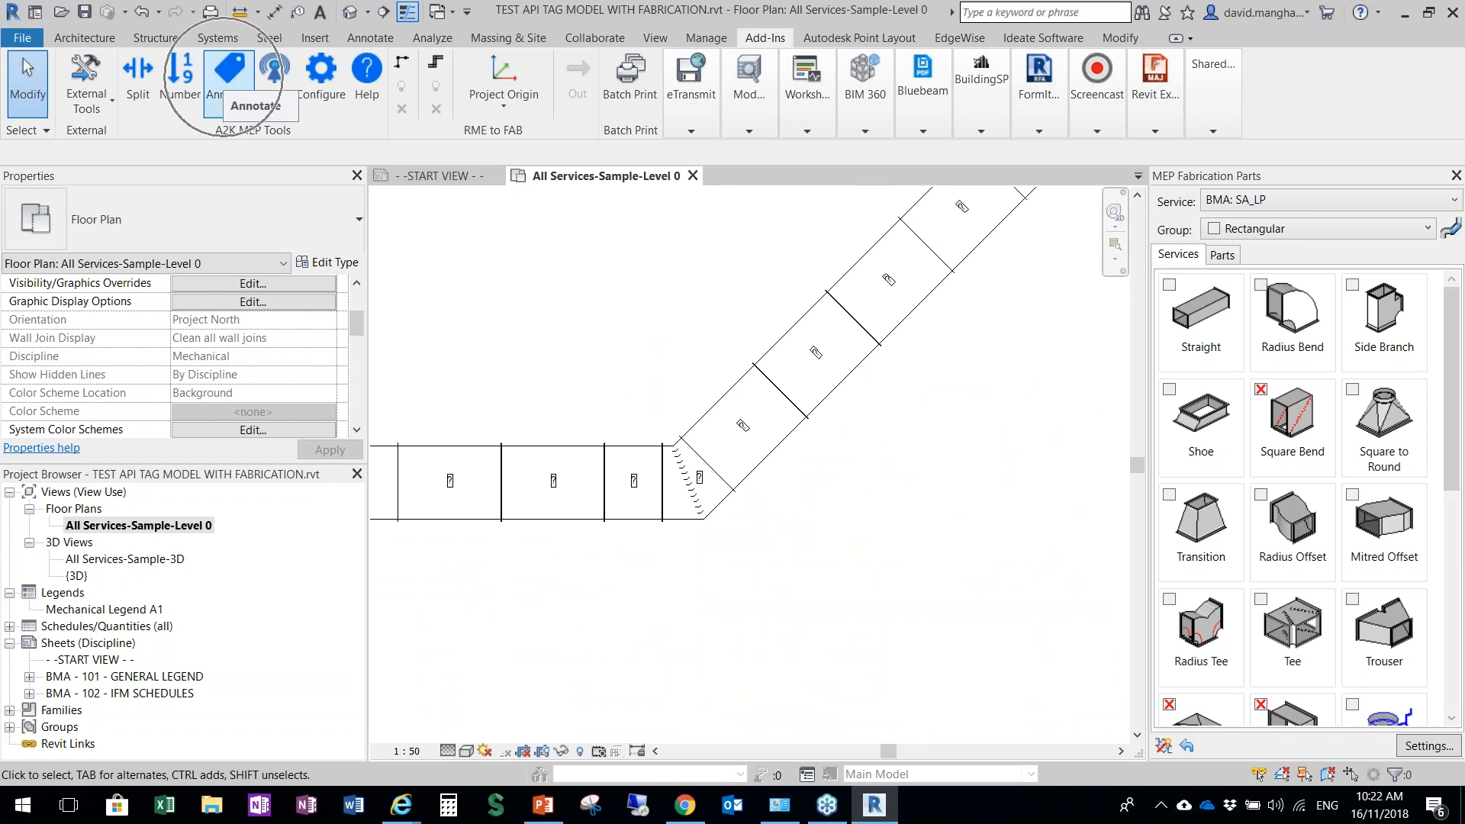
left_click(278, 74)
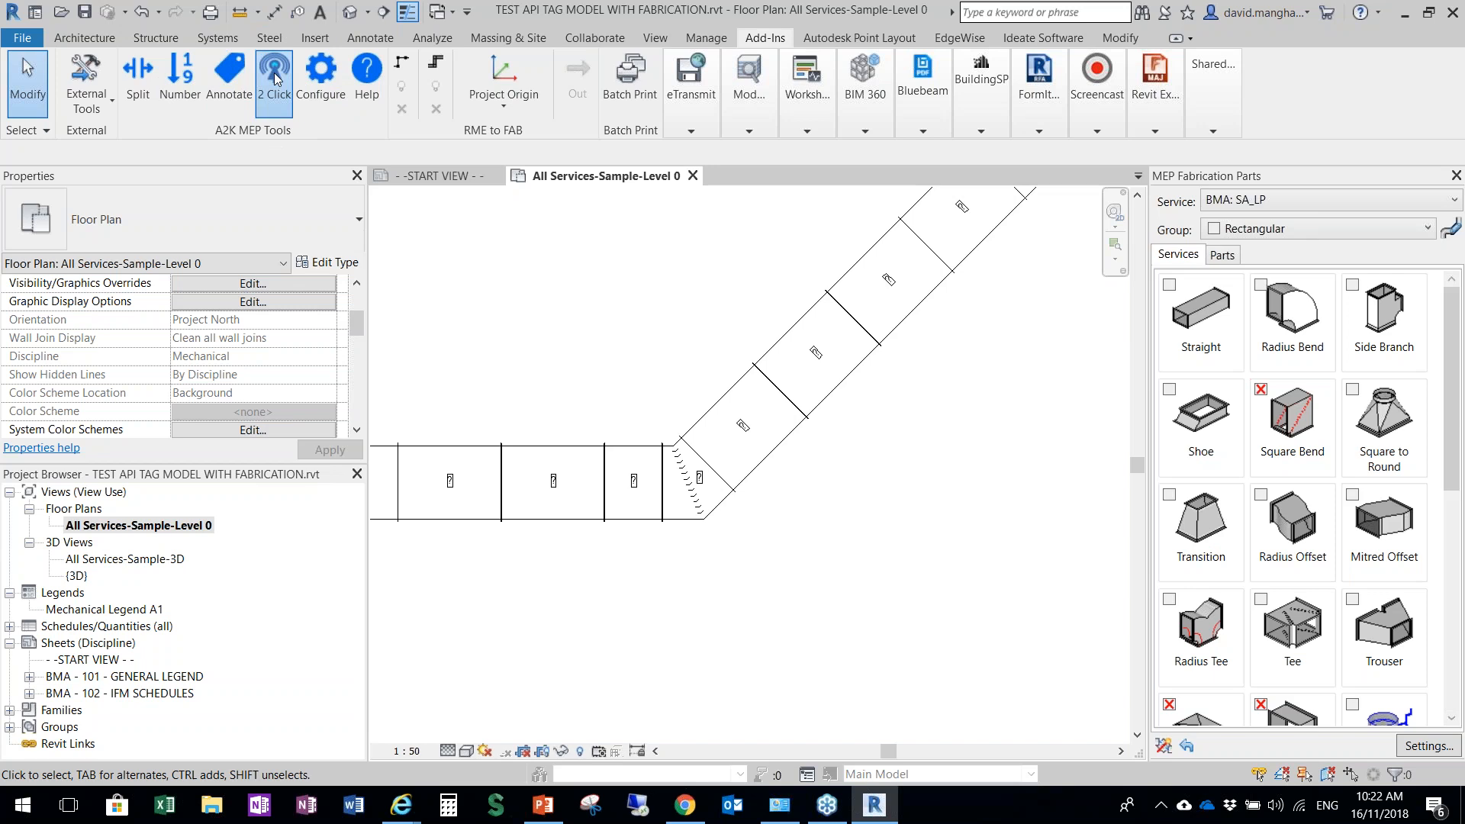
left_click(979, 220)
left_click(940, 248)
left_click(947, 246)
left_click(946, 248)
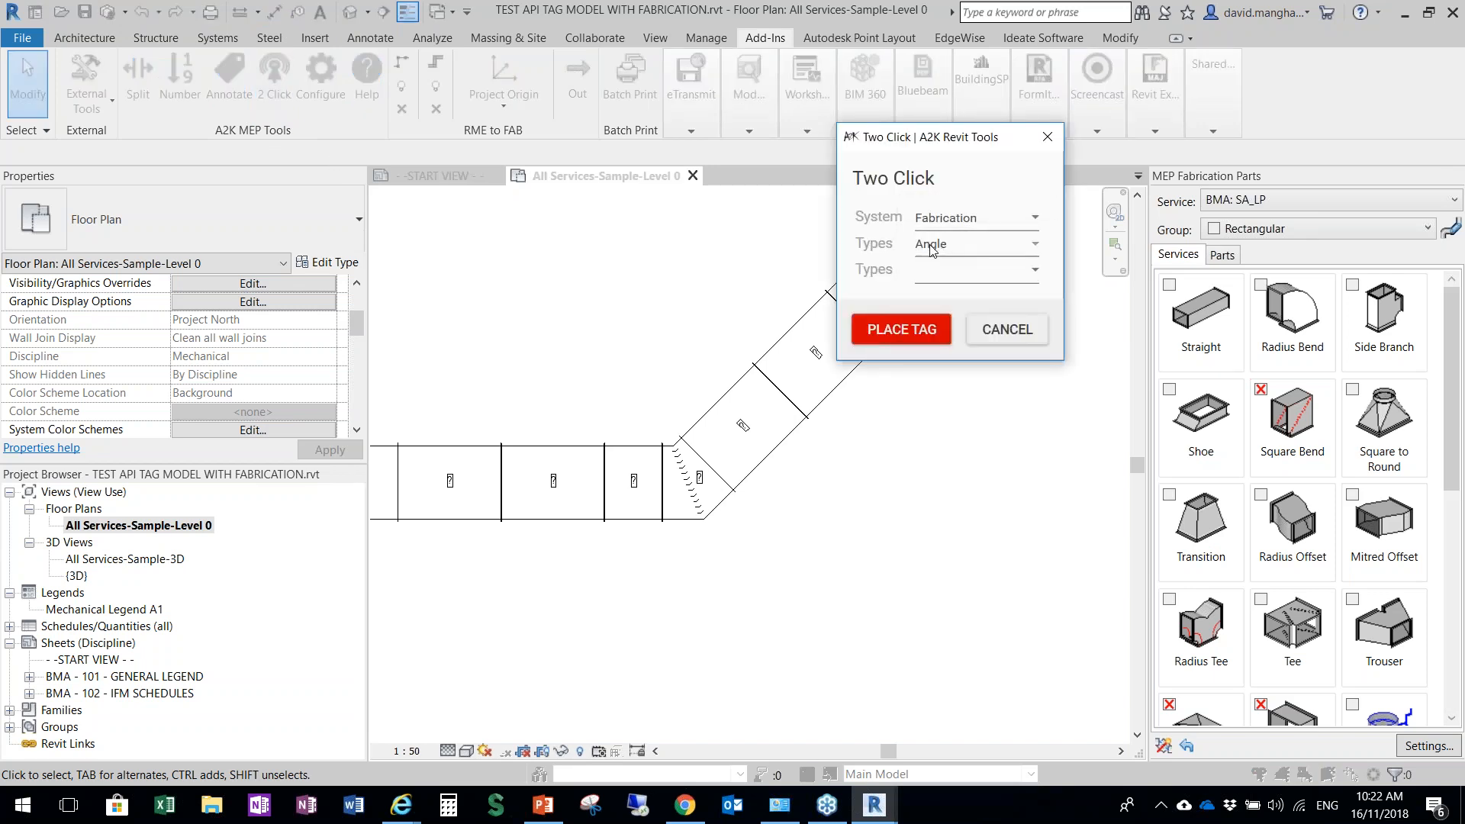
left_click(901, 330)
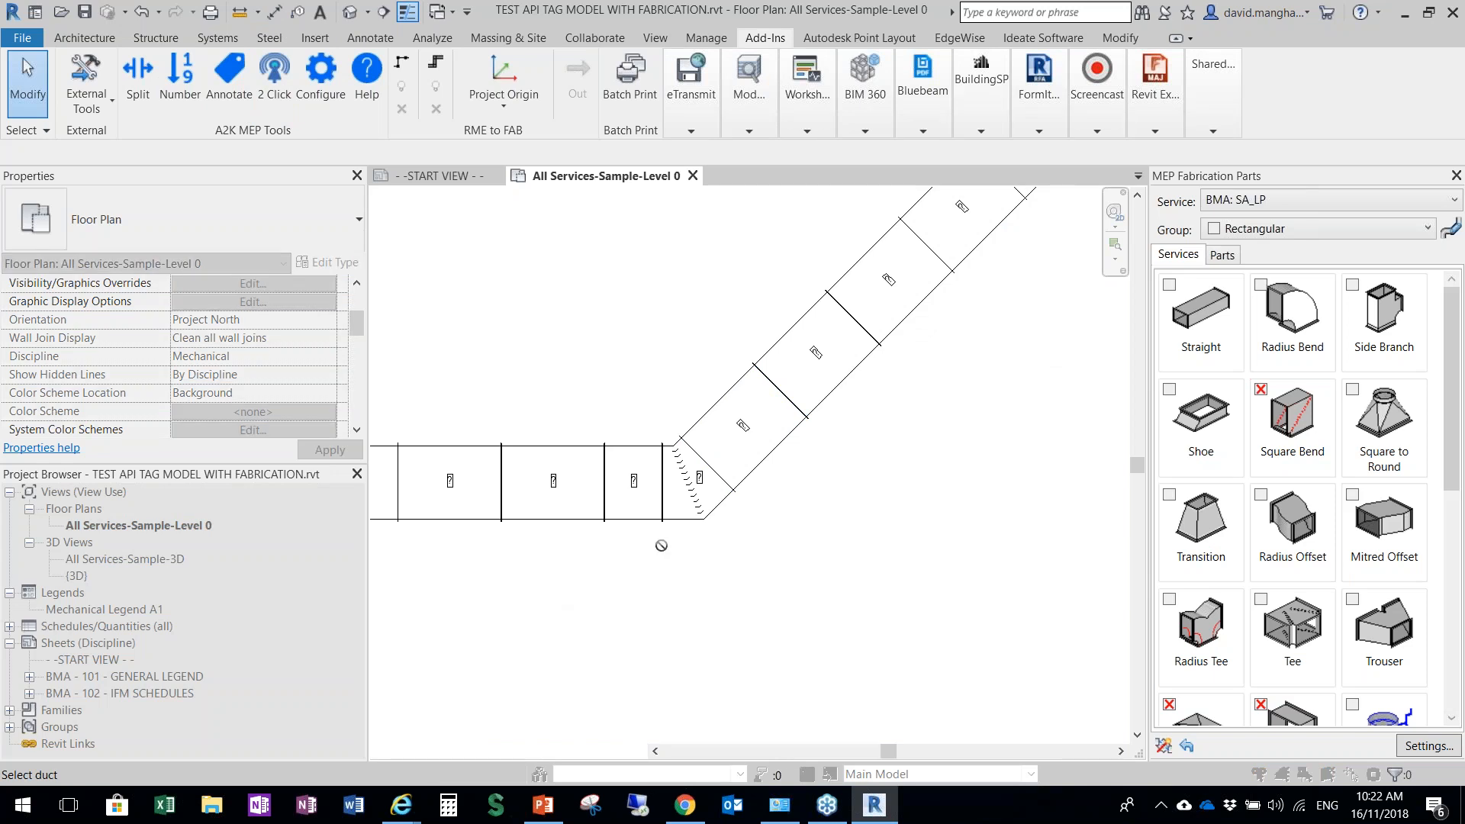
scroll(658, 432, "up", 2)
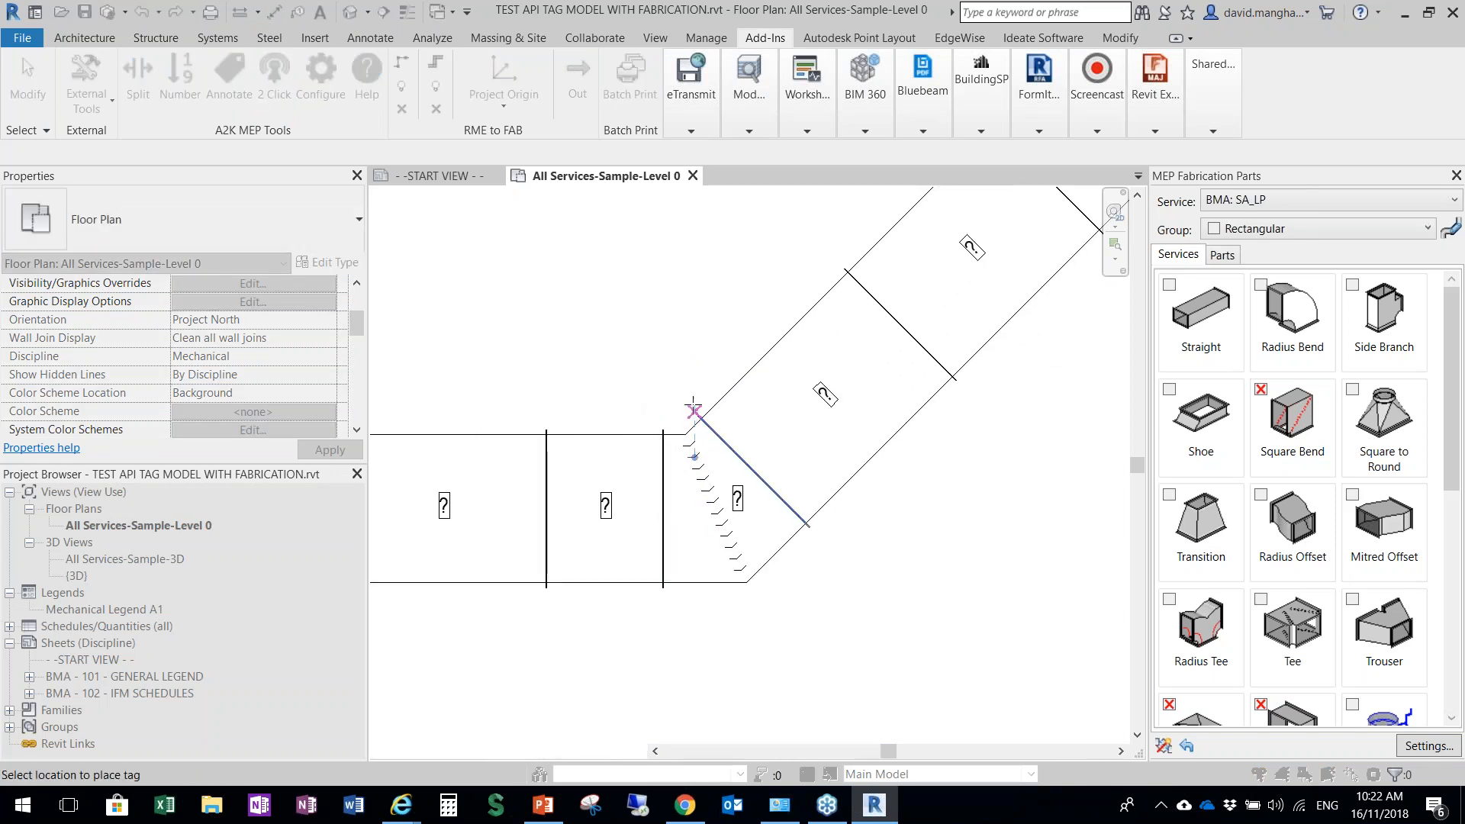
left_click(666, 413)
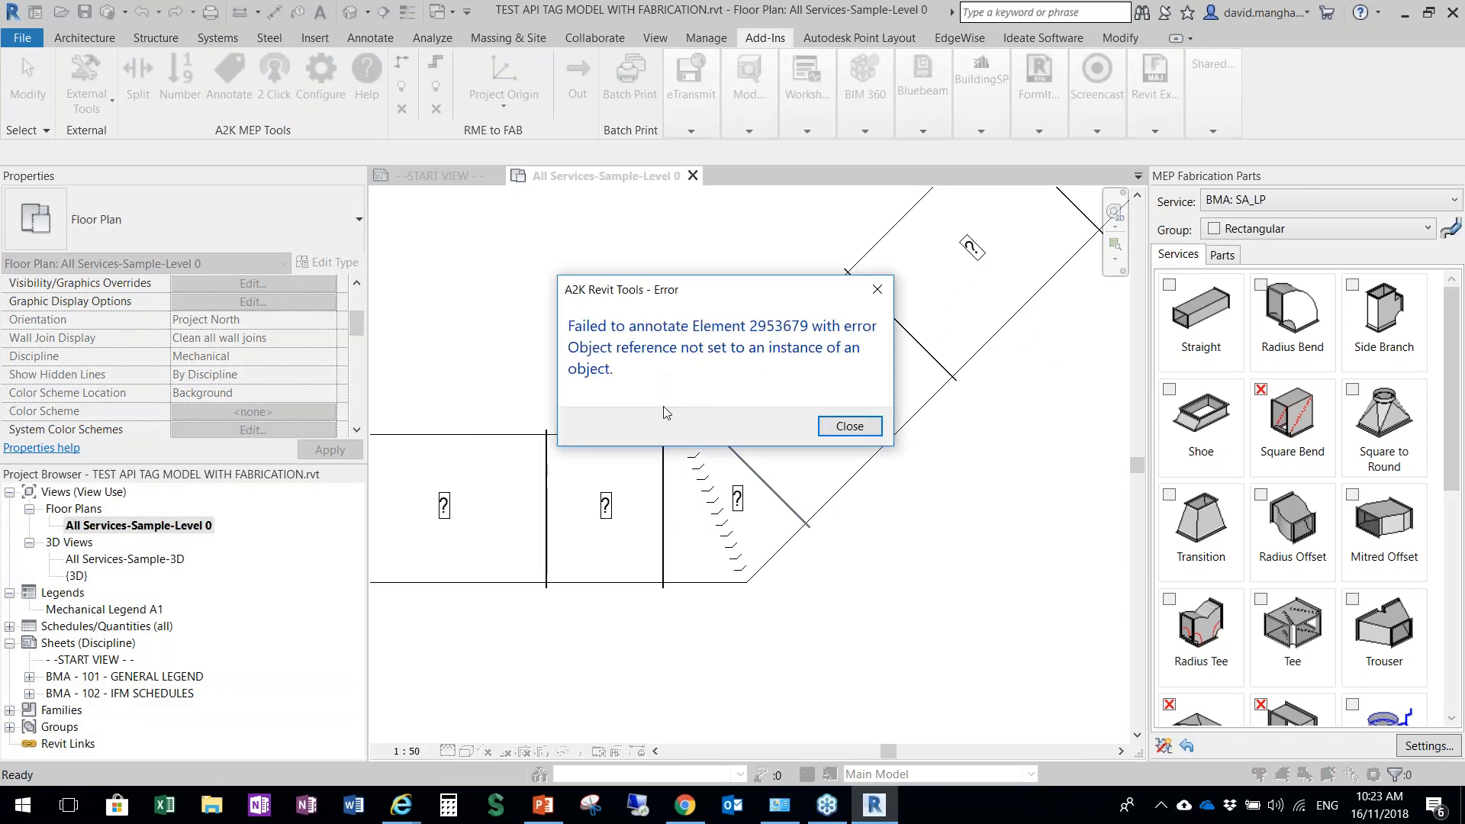
left_click(831, 429)
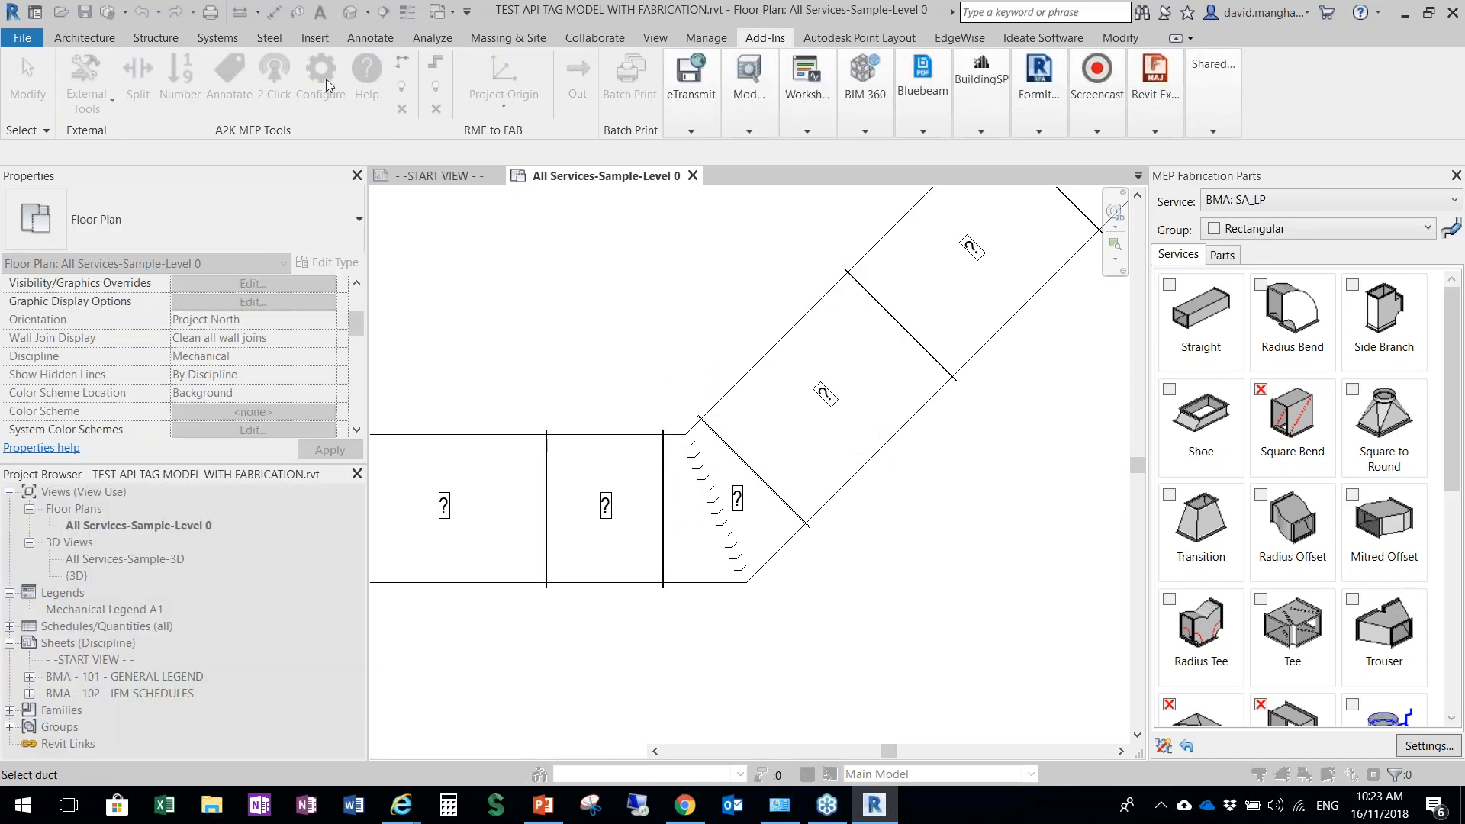
key("Escape")
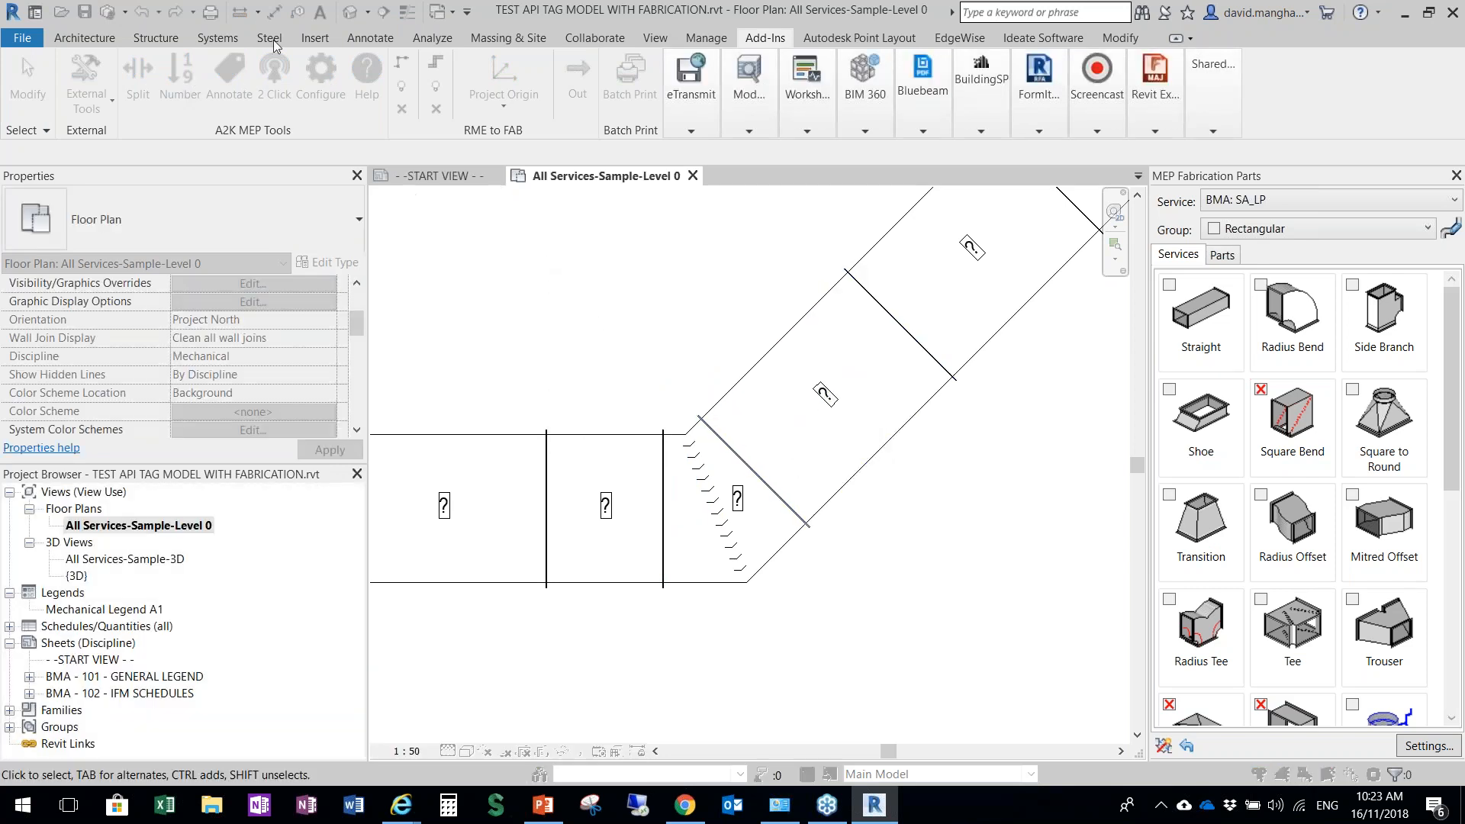
Try to place a Fabrication Radius tag near the same bend of the black duct run with the Two Click tool
left_click(275, 76)
left_click(970, 216)
left_click(951, 249)
left_click(959, 248)
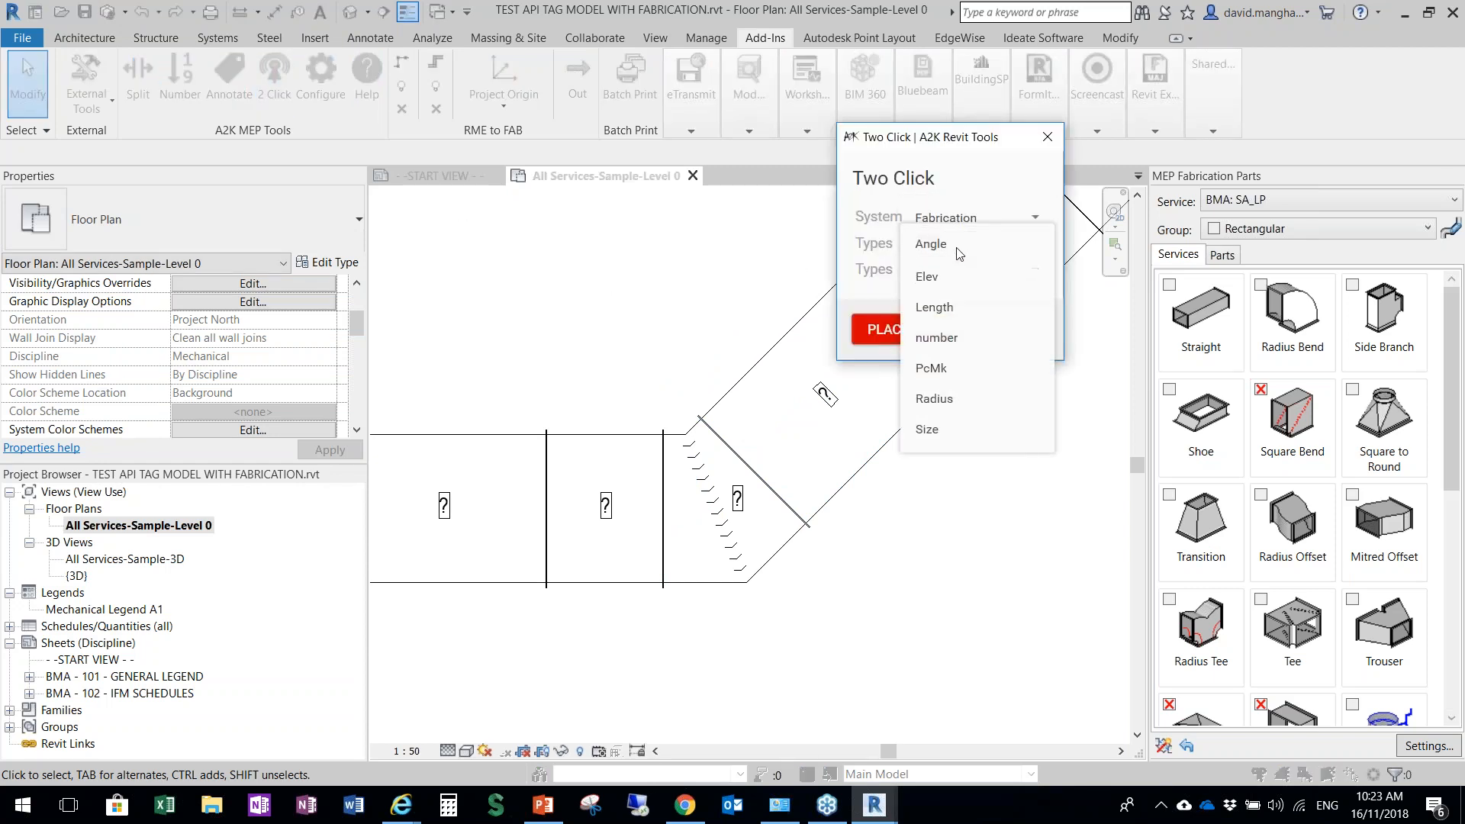
left_click(954, 398)
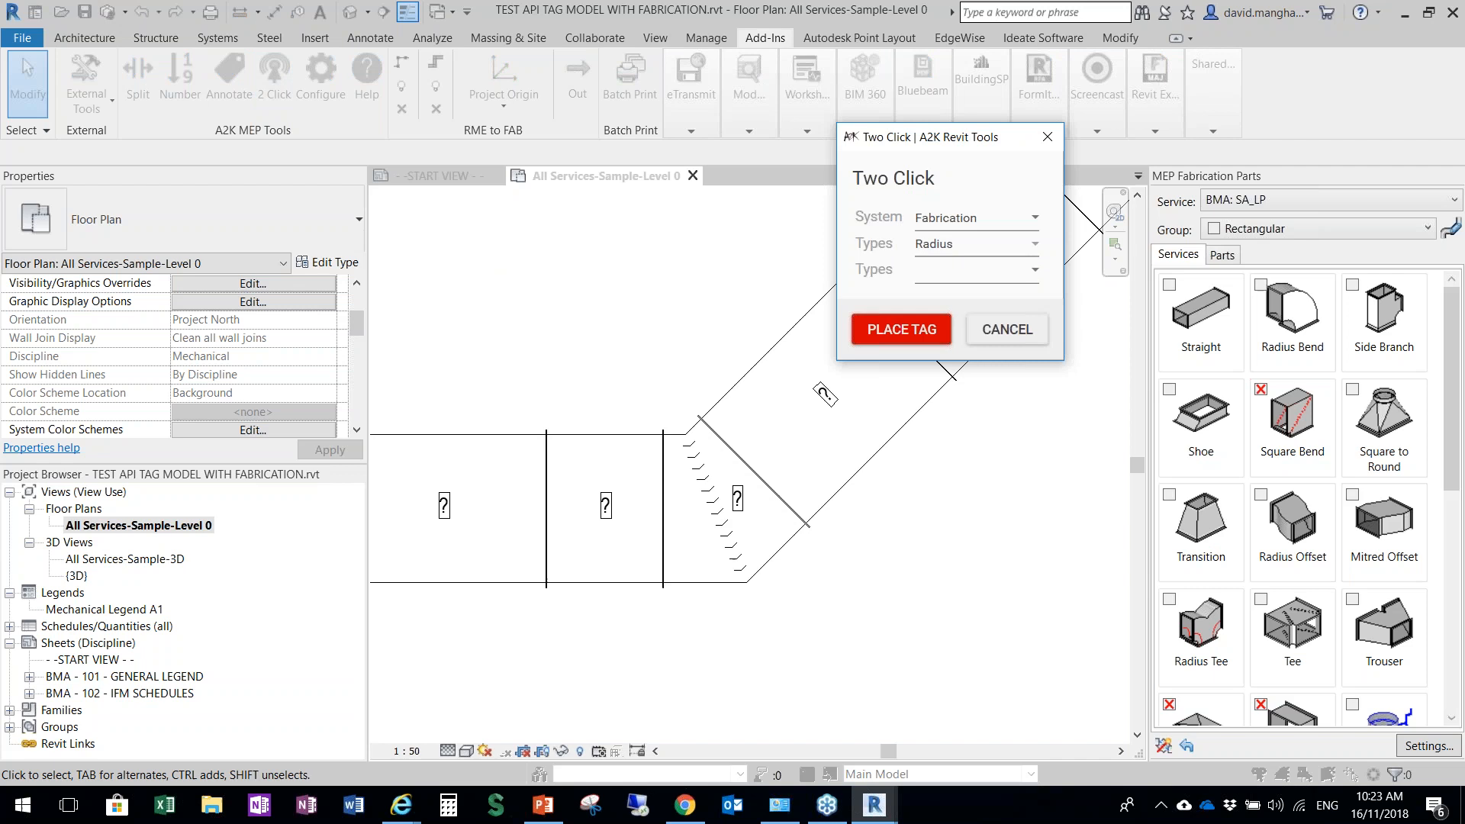
left_click(902, 330)
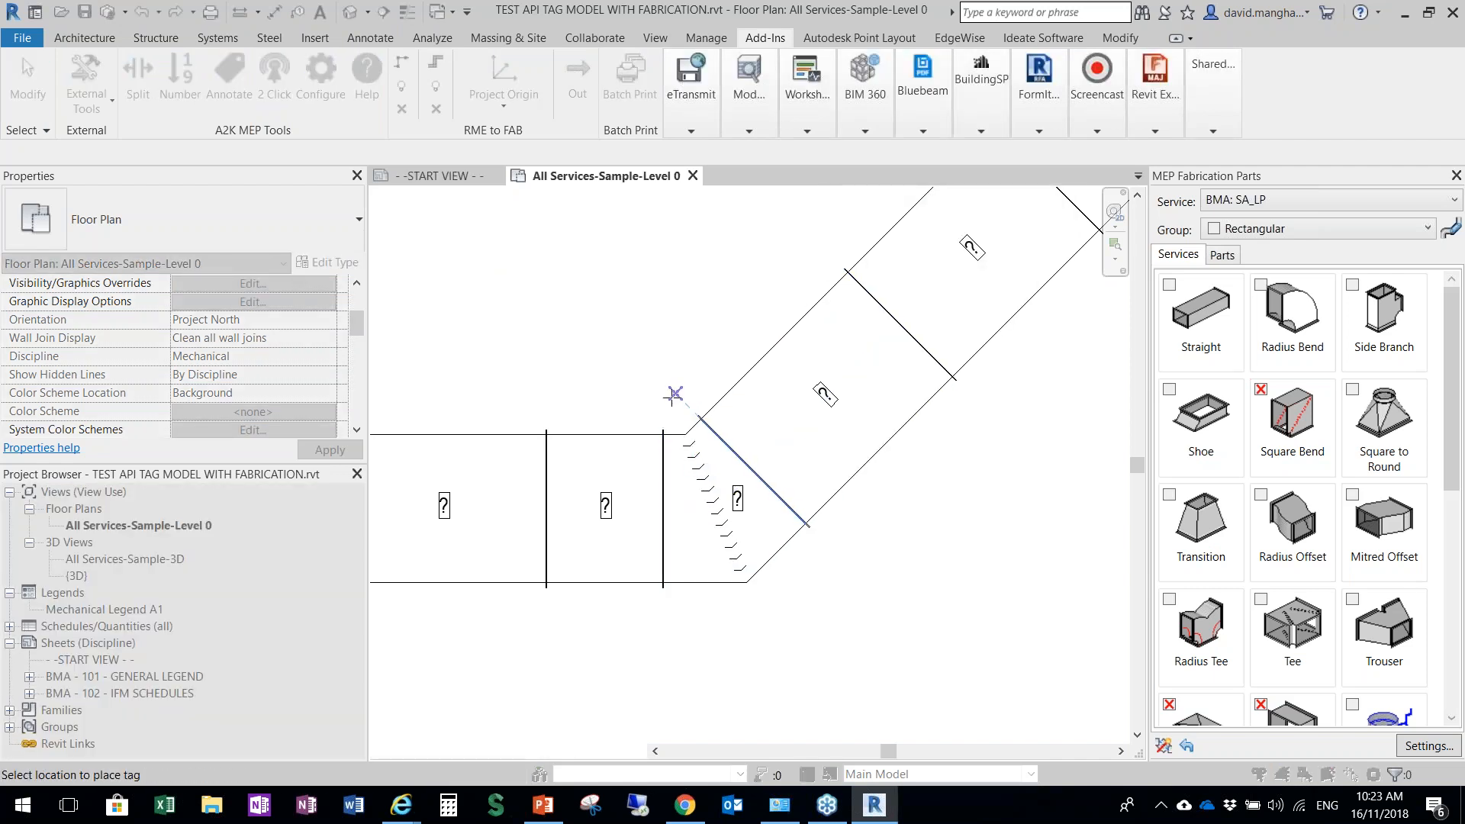
left_click(674, 394)
left_click(849, 426)
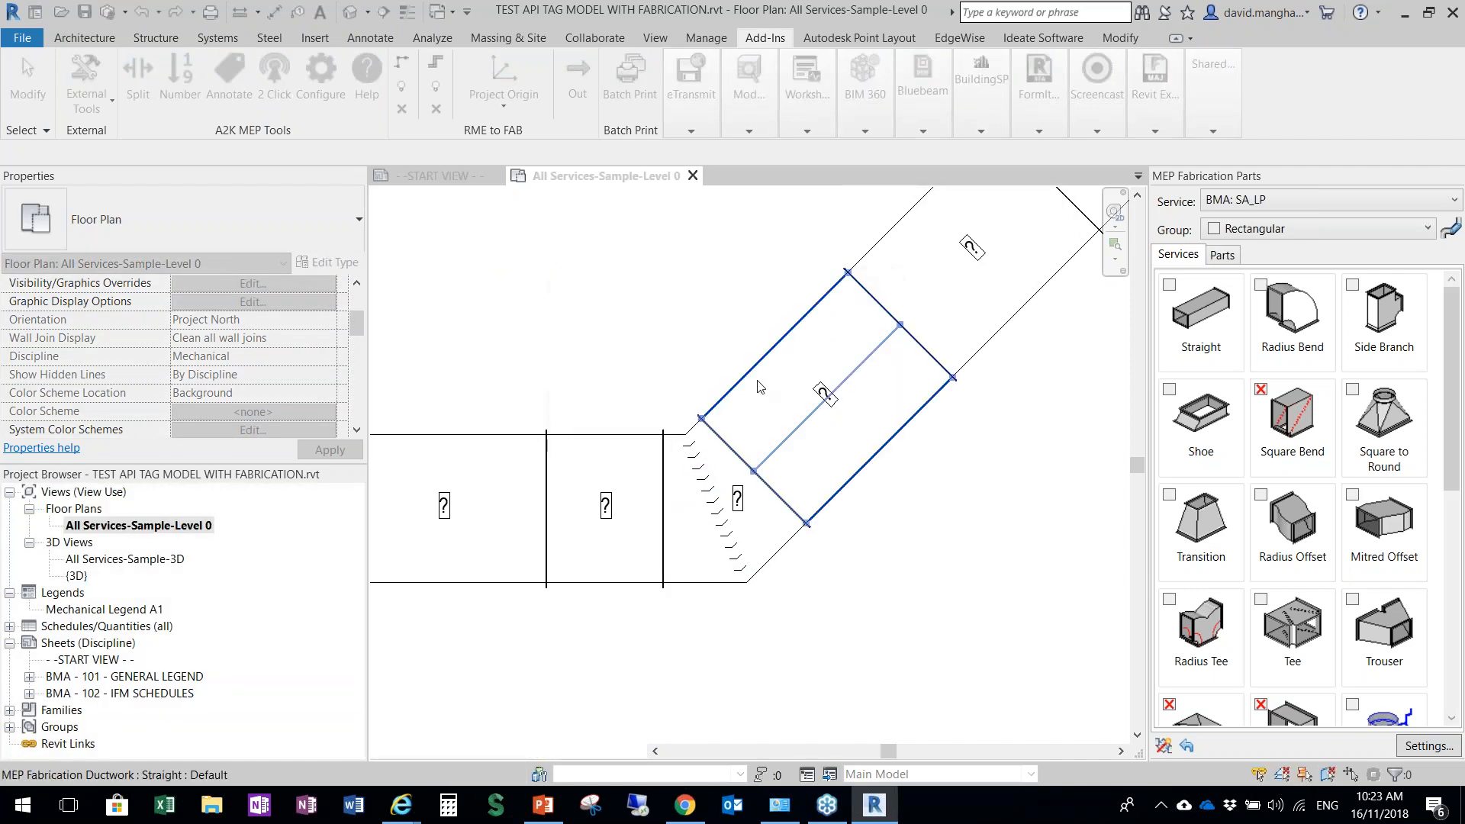
middle_click_drag(673, 323, 666, 355)
key("Escape")
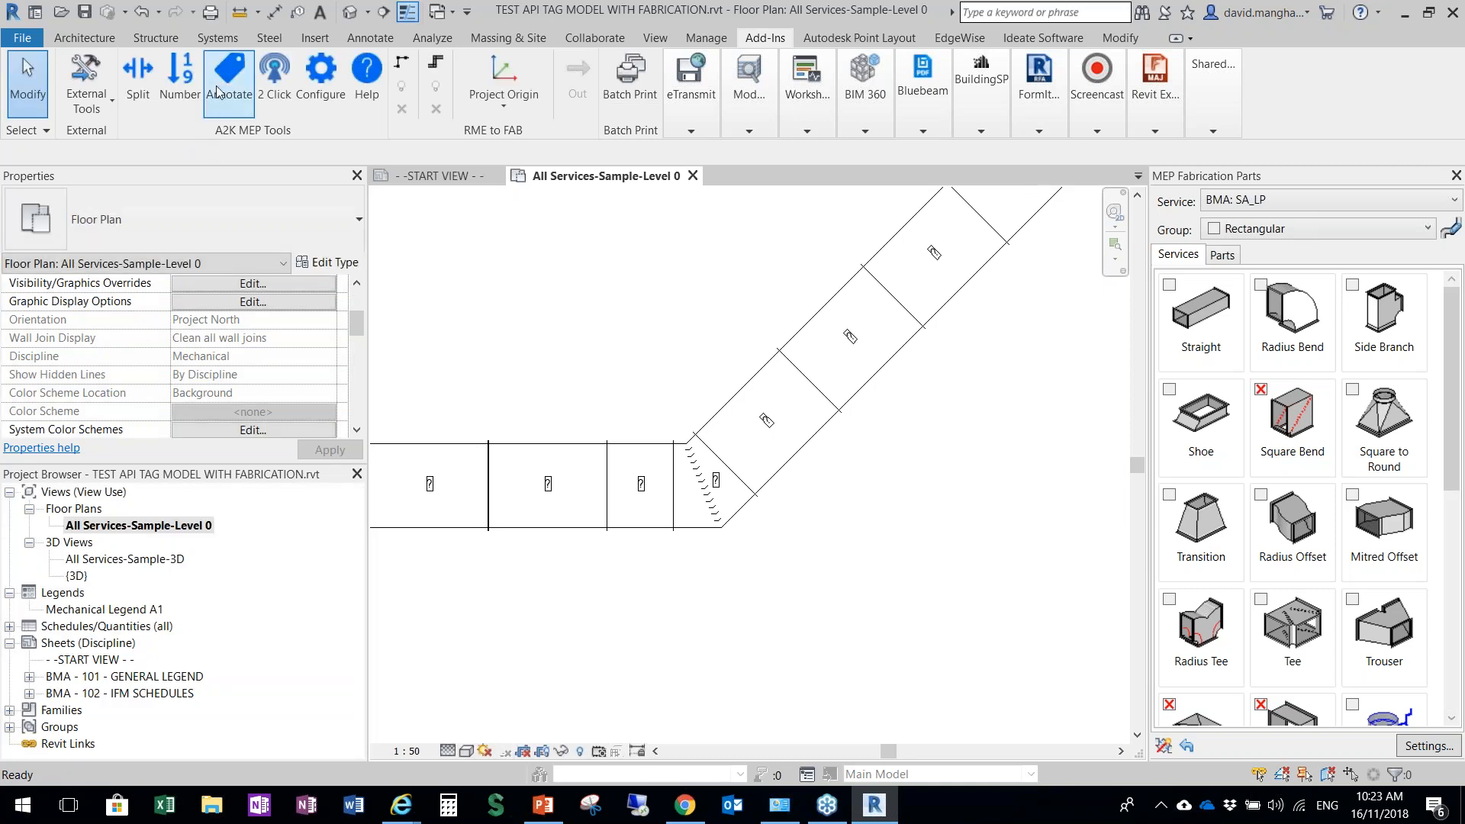
Try to place a Fabrication Size tag beside the first angled straight duct of the black run with the Two Click tool
left_click(274, 74)
left_click(959, 238)
left_click(949, 219)
left_click(948, 220)
left_click(936, 251)
left_click(943, 243)
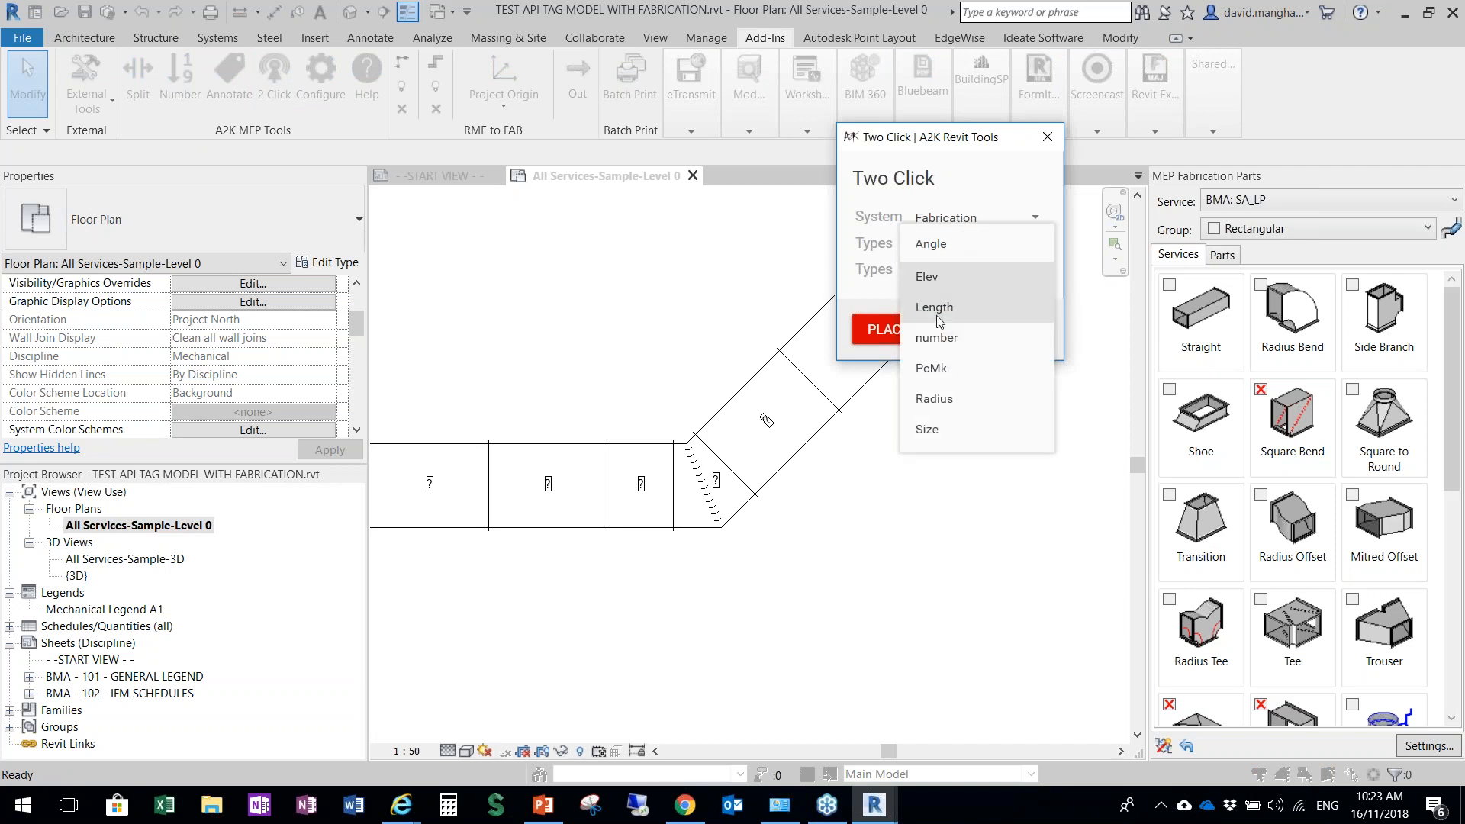
left_click(944, 434)
left_click(923, 334)
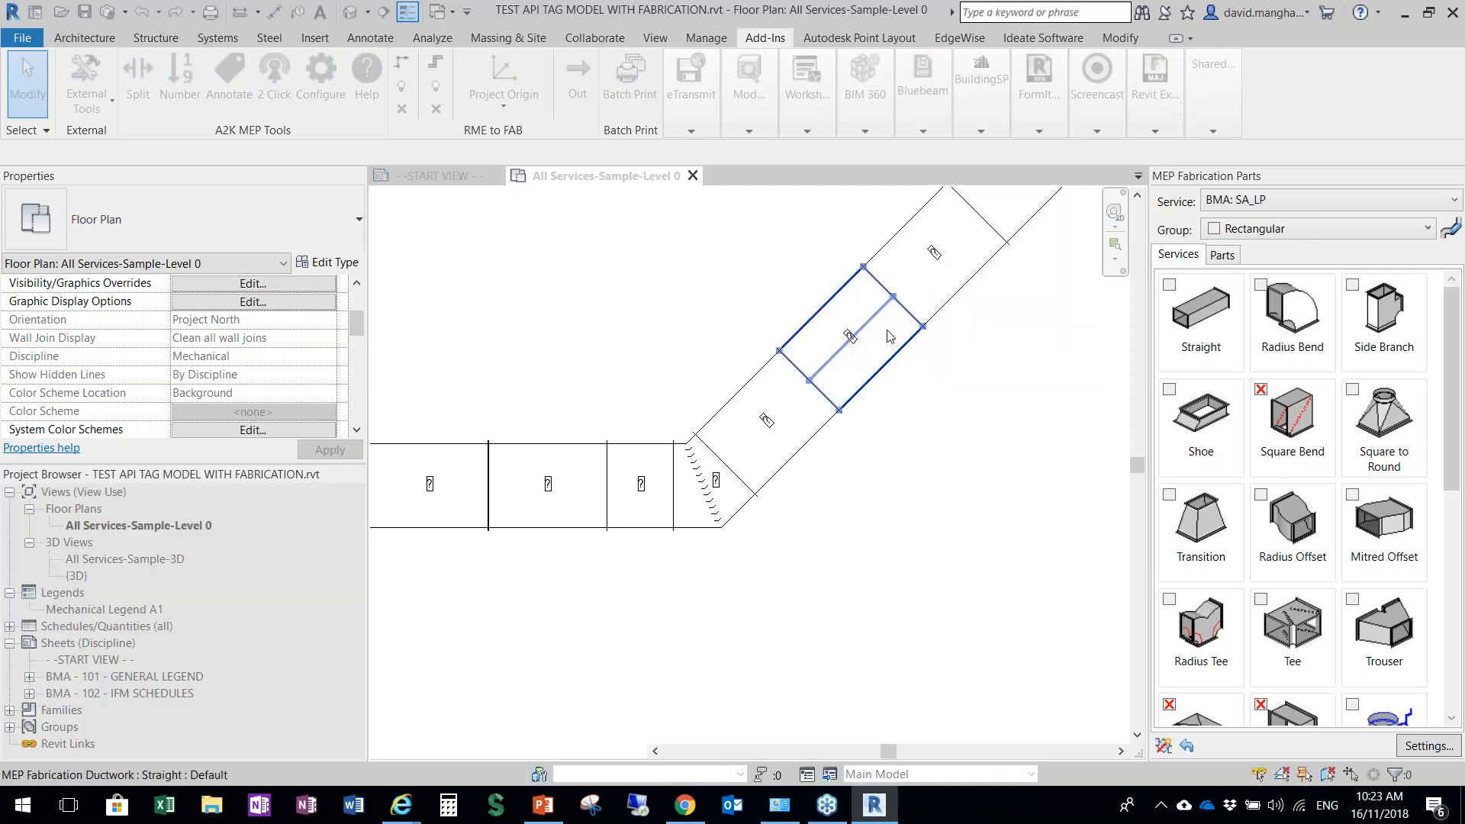
left_click(748, 409)
left_click(725, 373)
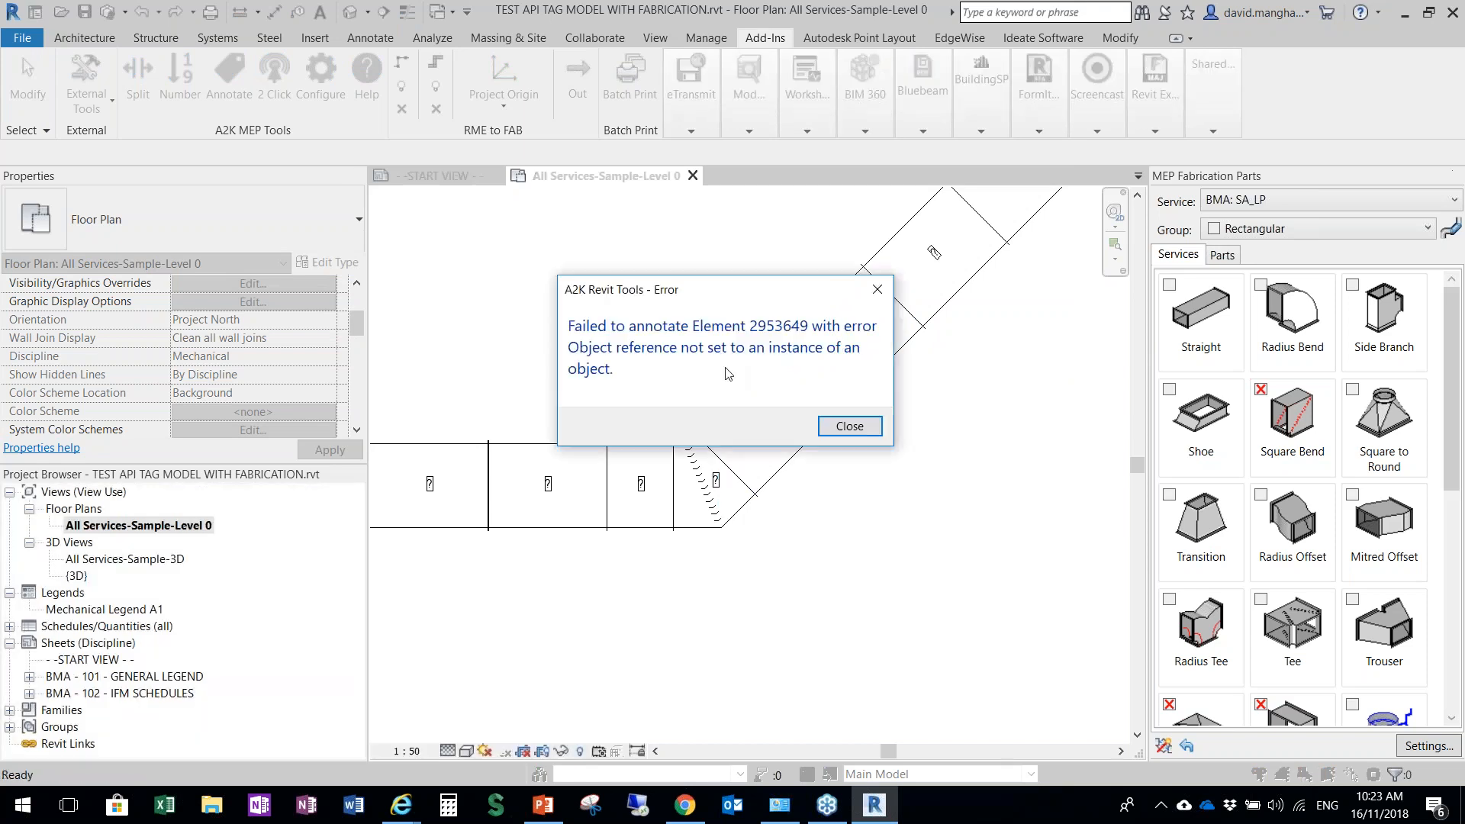
left_click(838, 429)
Place a Radius - Angle tag of type Duct Fitting Radius_BMA Standard beside the 01-20 bend of the orange duct run with Two Click
scroll(833, 425, "down", 3)
middle_click_drag(856, 487, 727, 245)
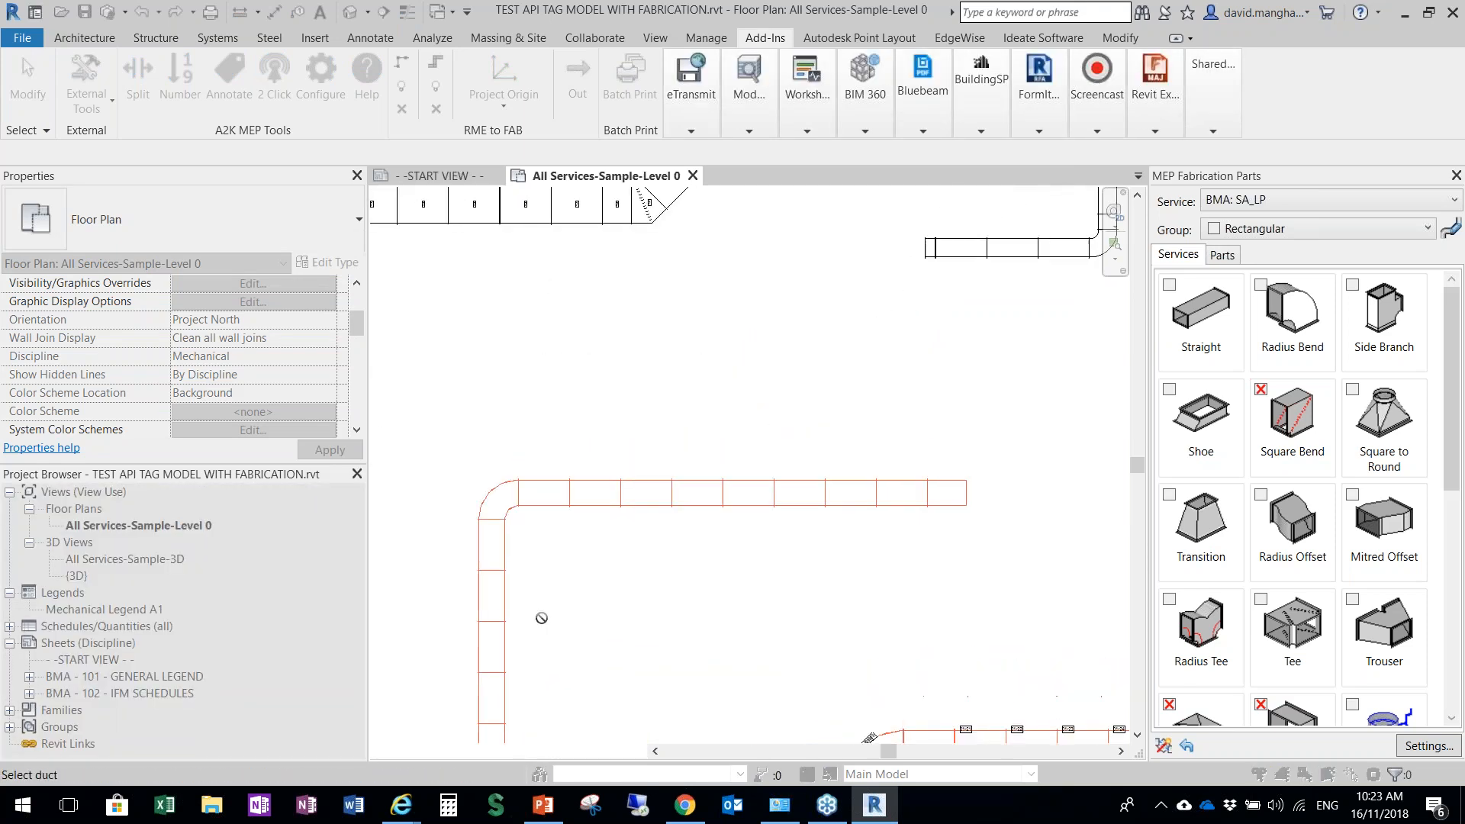
scroll(763, 554, "down", 3)
scroll(954, 553, "up", 8)
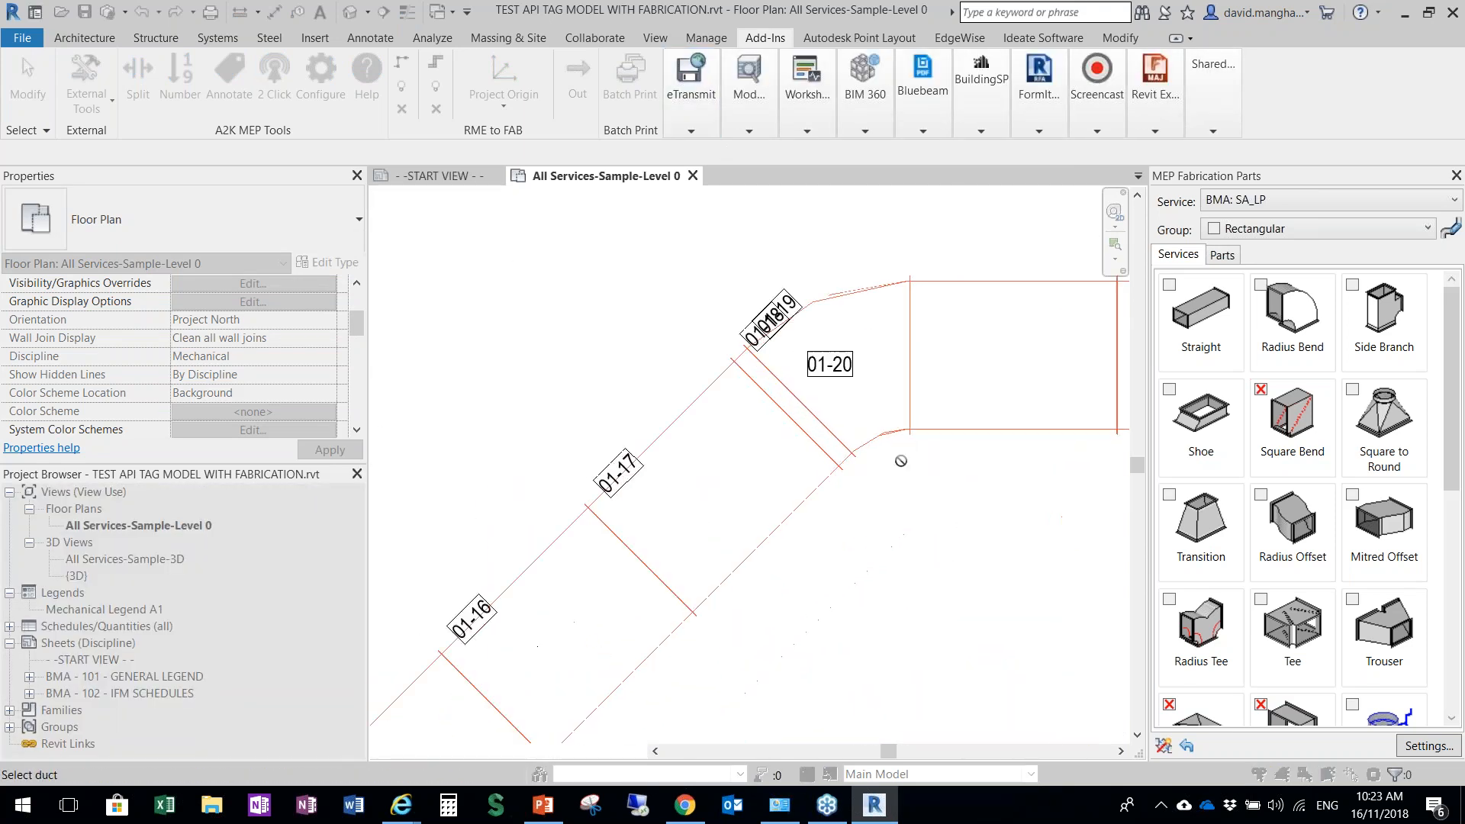
middle_click_drag(875, 470, 747, 417)
key("Escape")
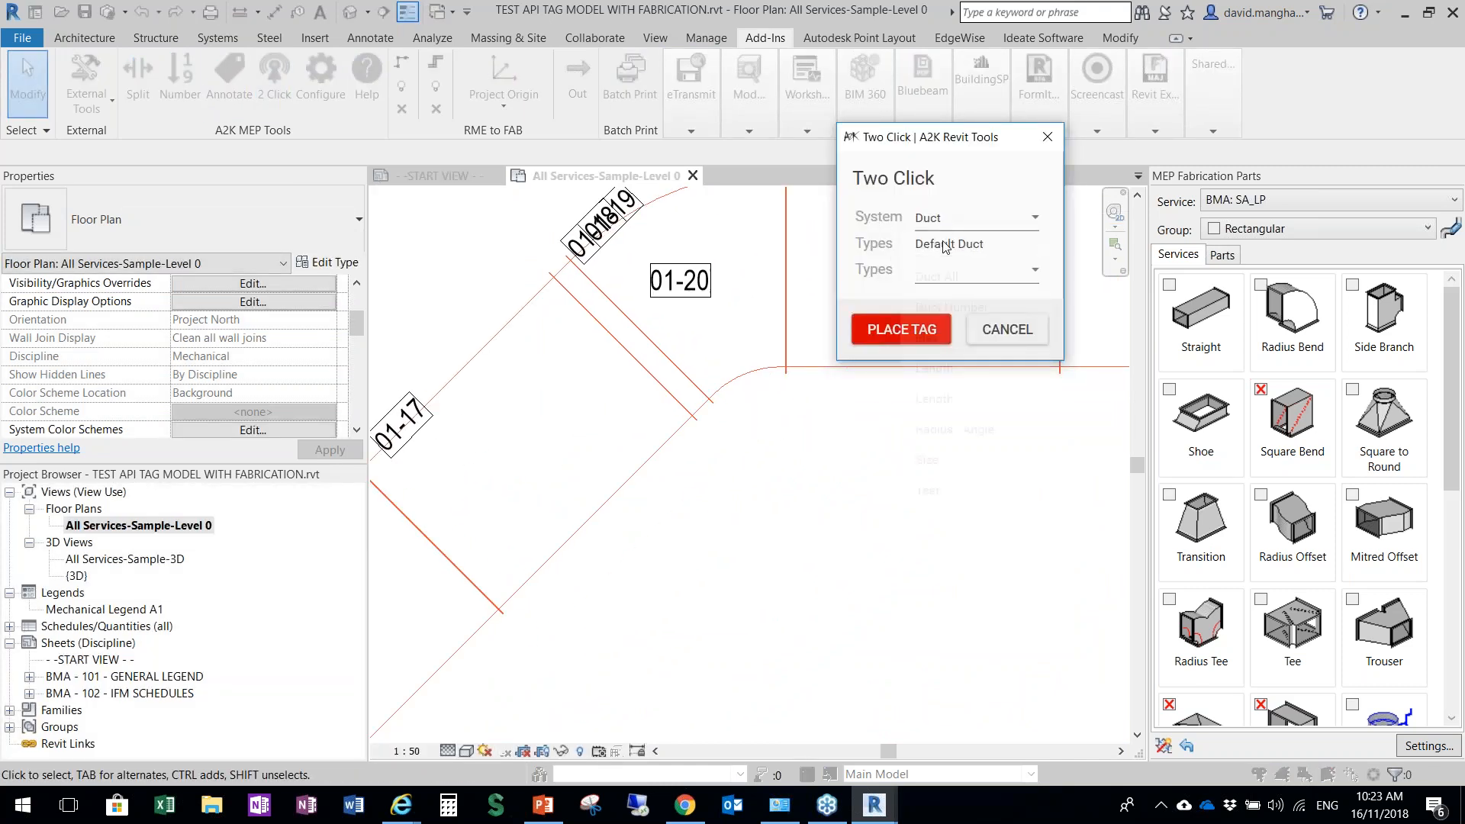
left_click(927, 244)
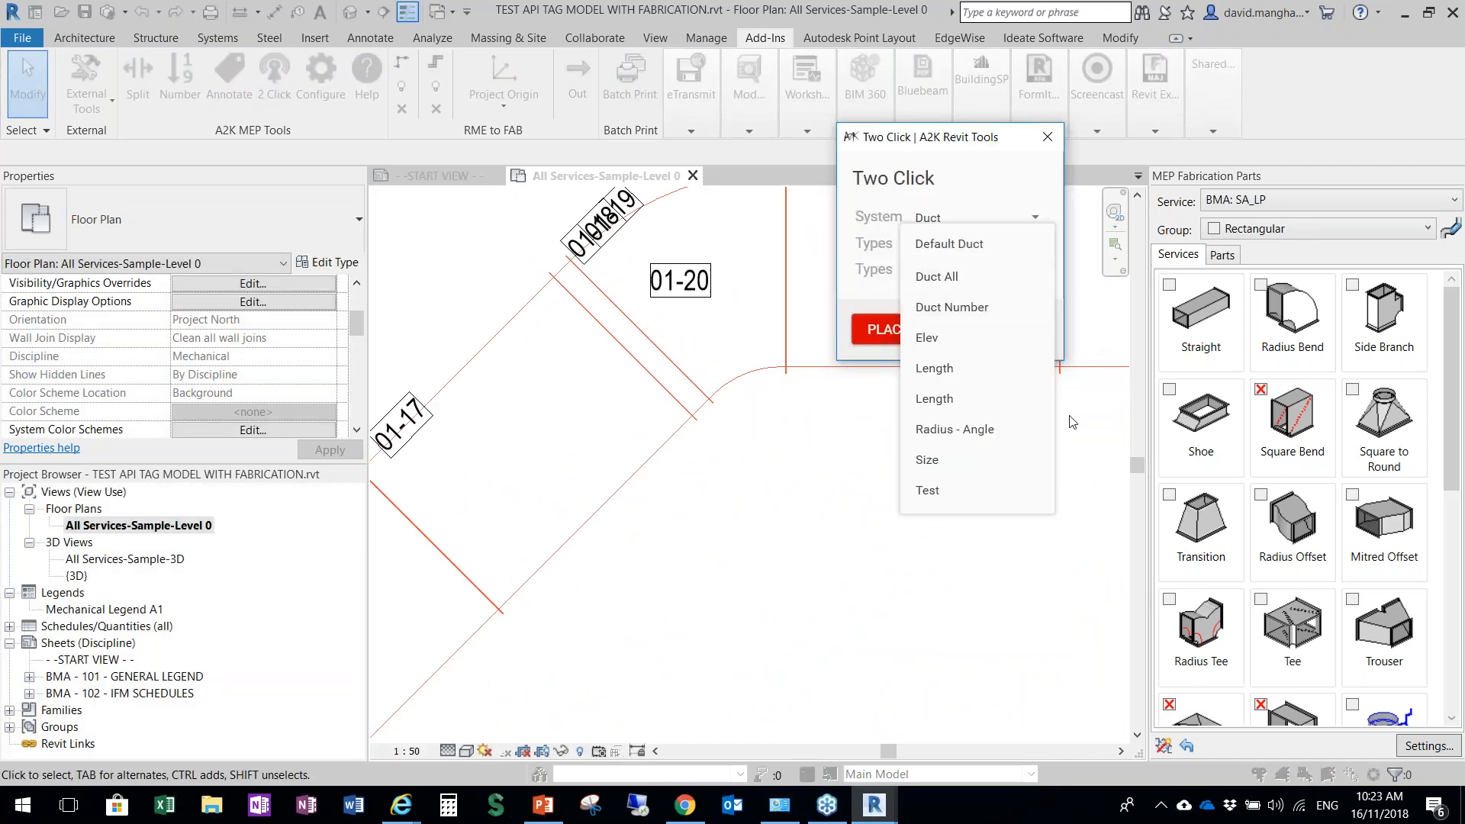
left_click(955, 429)
left_click(937, 276)
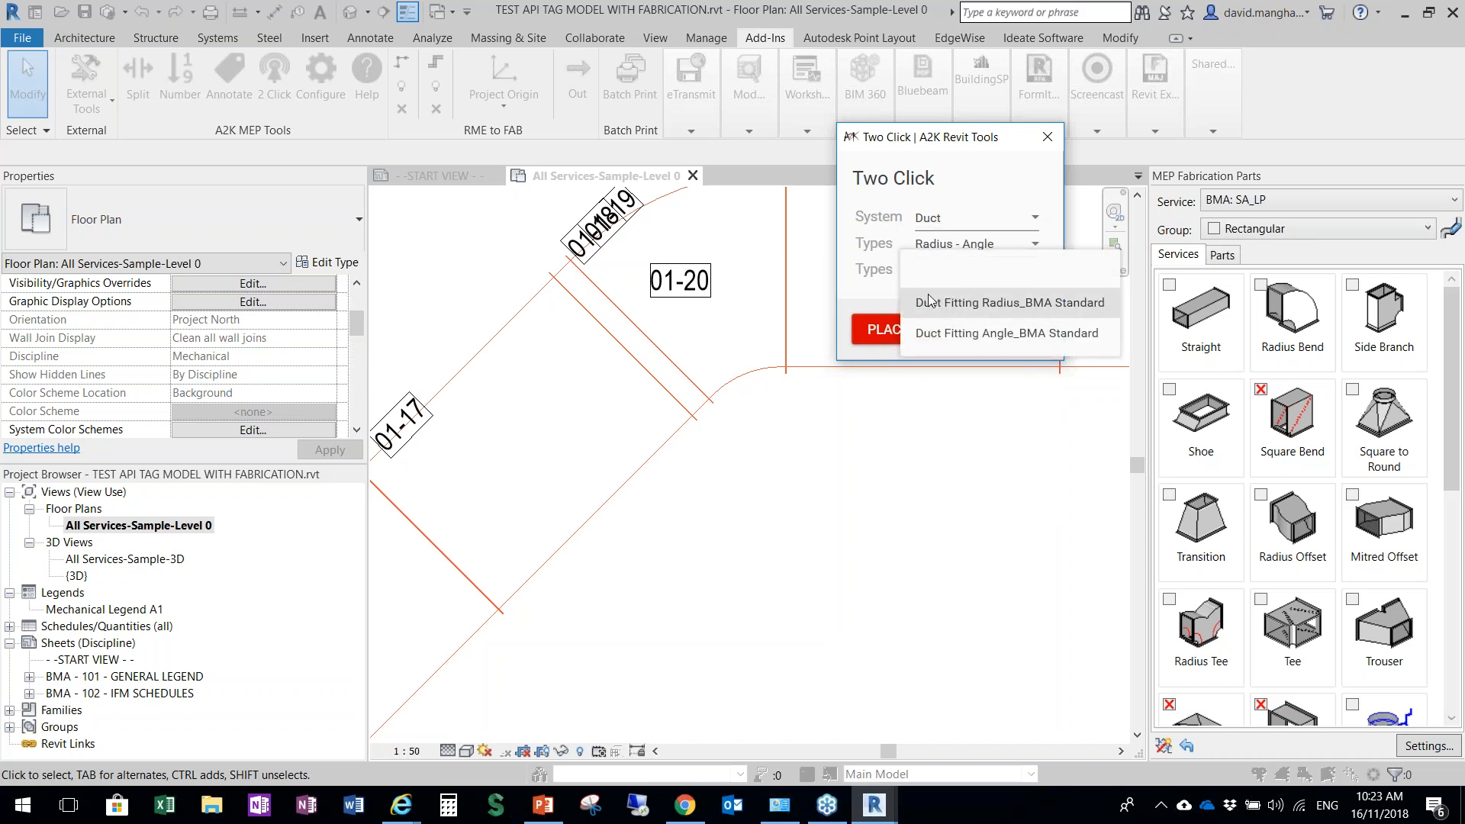
left_click(951, 303)
left_click(970, 331)
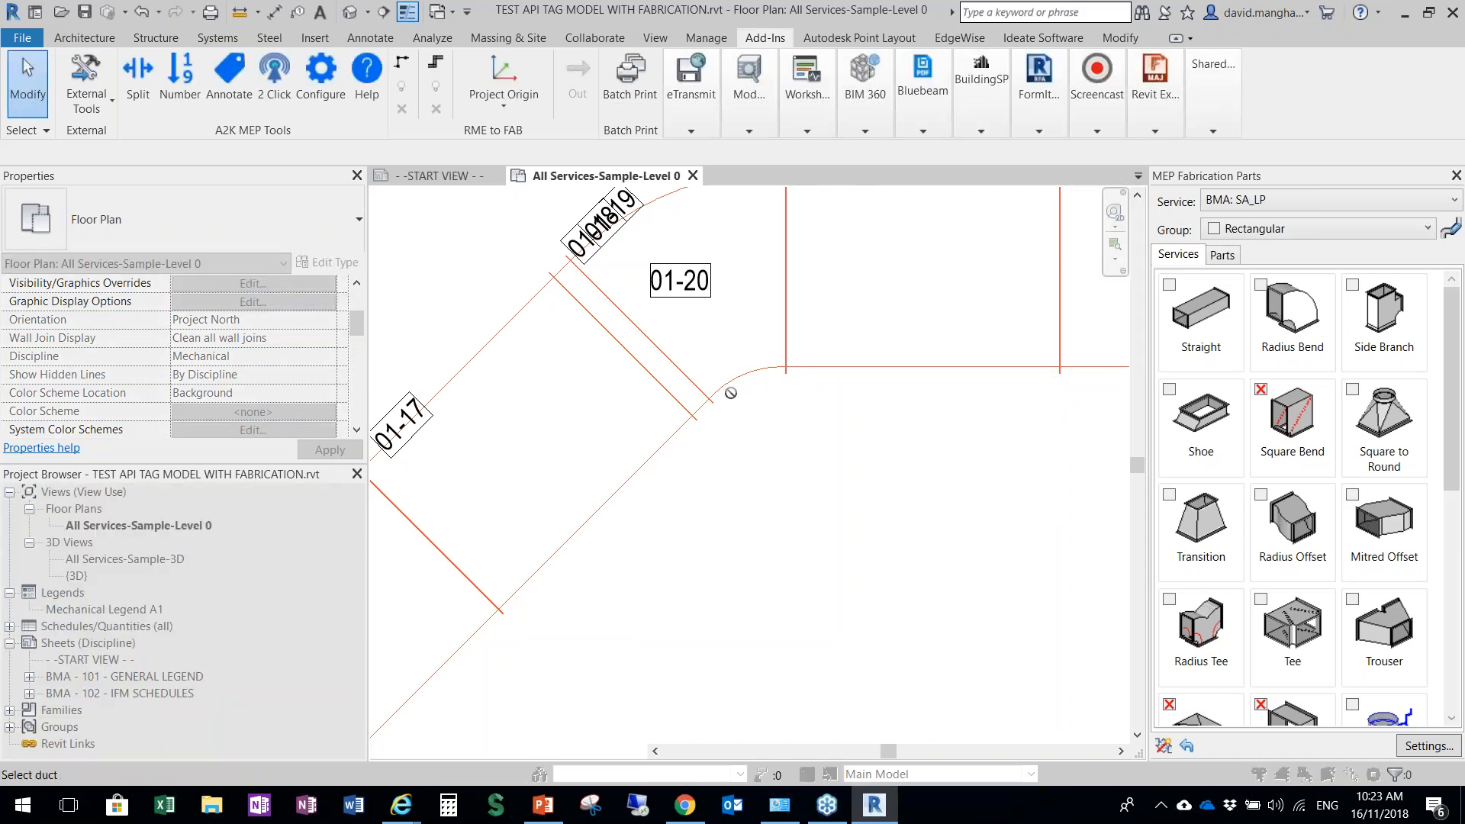
left_click(764, 418)
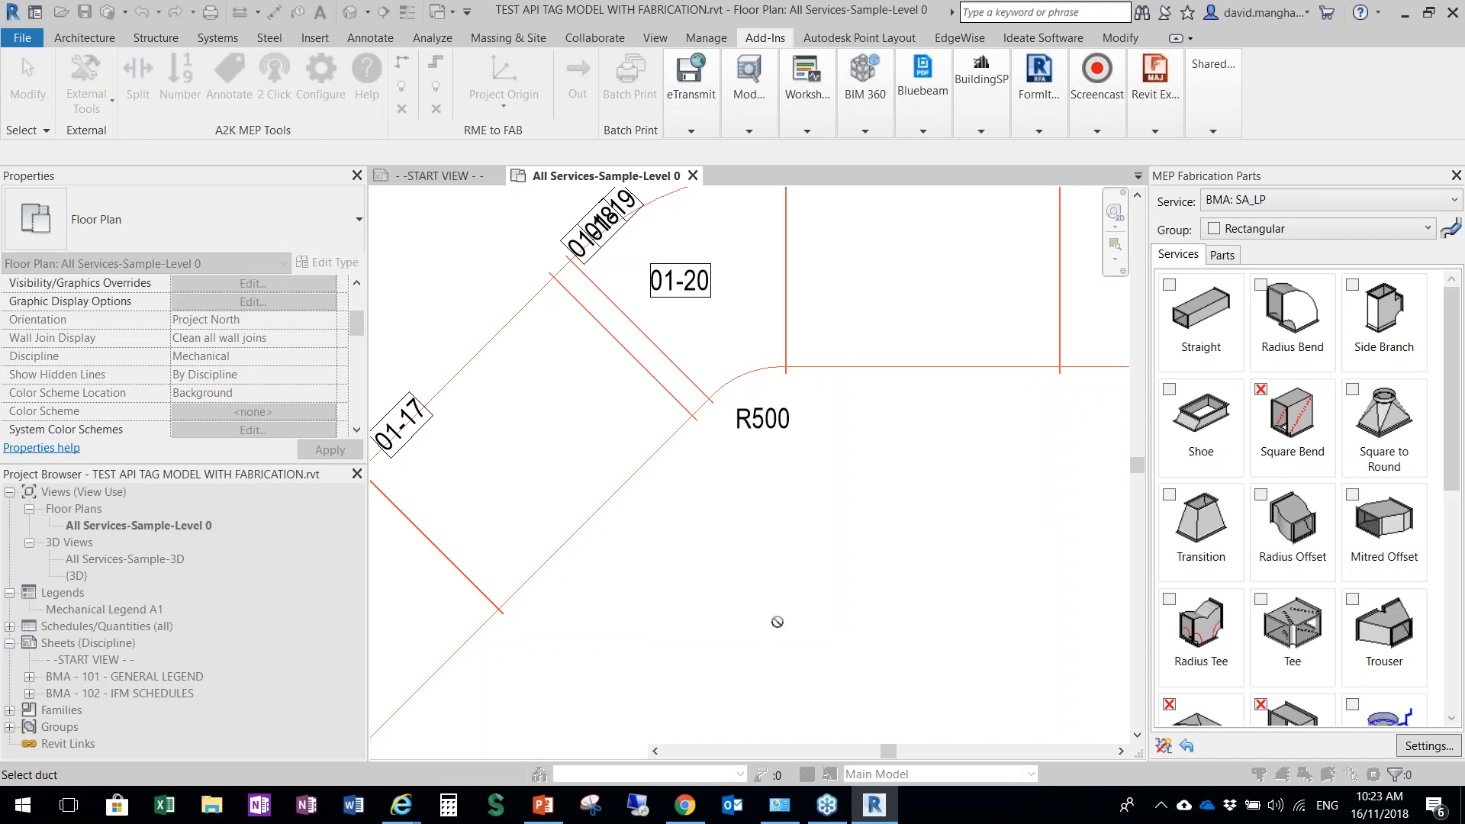
Place a Duct Fitting Radius_BMA Standard tag near the 01-13 bend of the orange duct run with Two Click
scroll(811, 412, "down", 5)
middle_click_drag(634, 593, 908, 374)
scroll(908, 374, "up", 1)
scroll(840, 415, "up", 6)
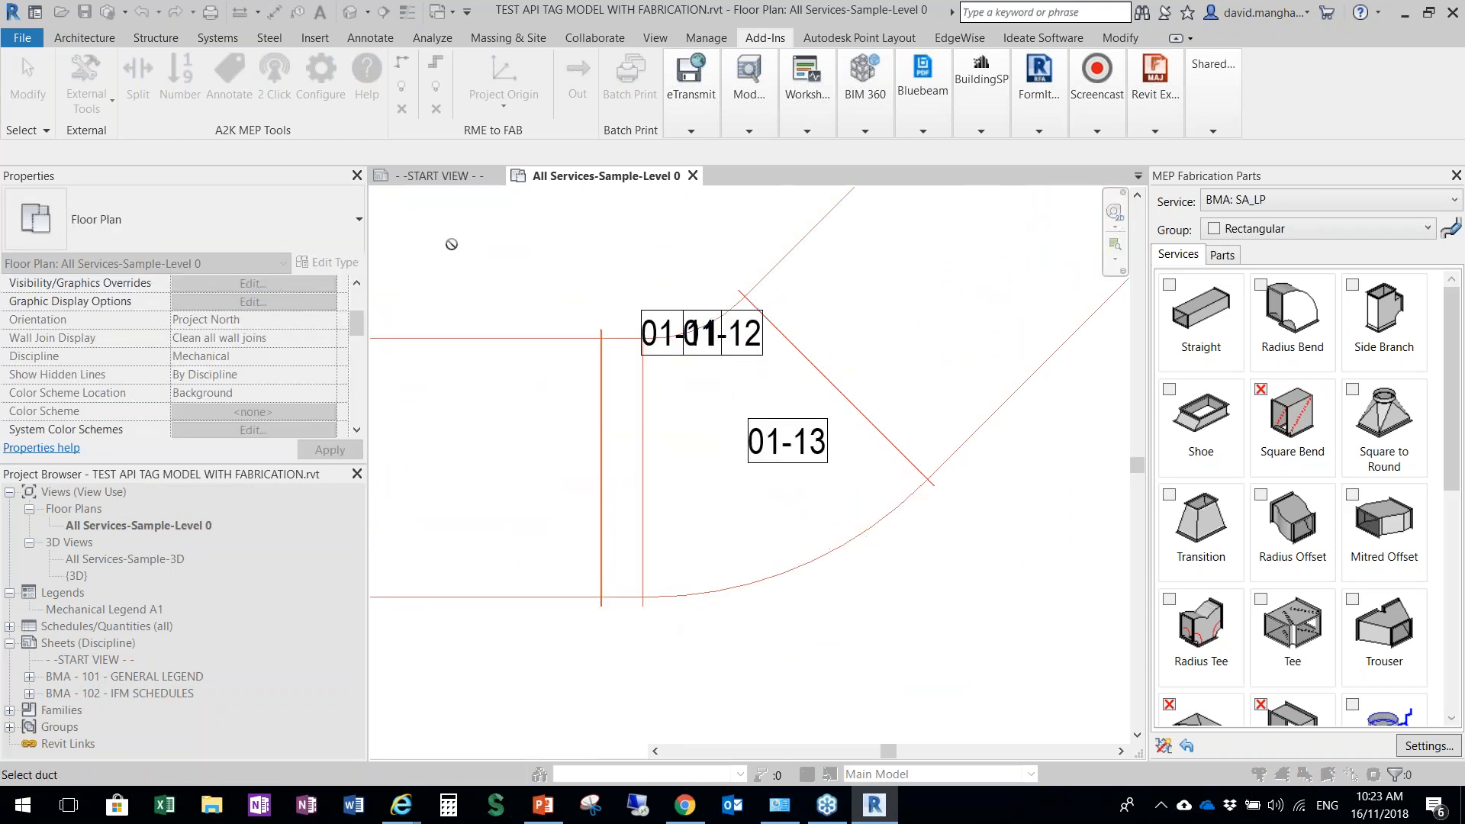
key("Escape")
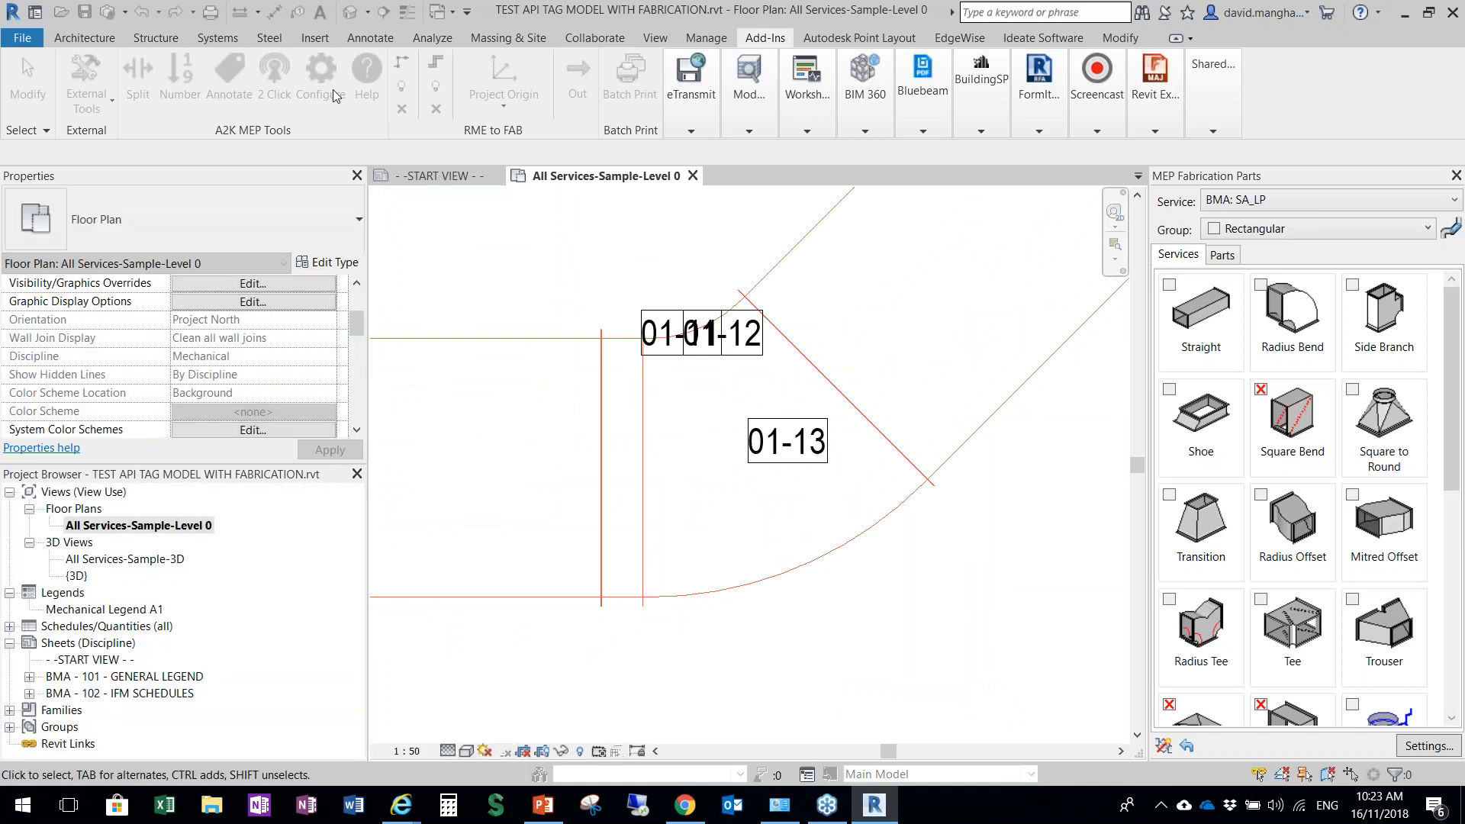
left_click(940, 244)
left_click(957, 426)
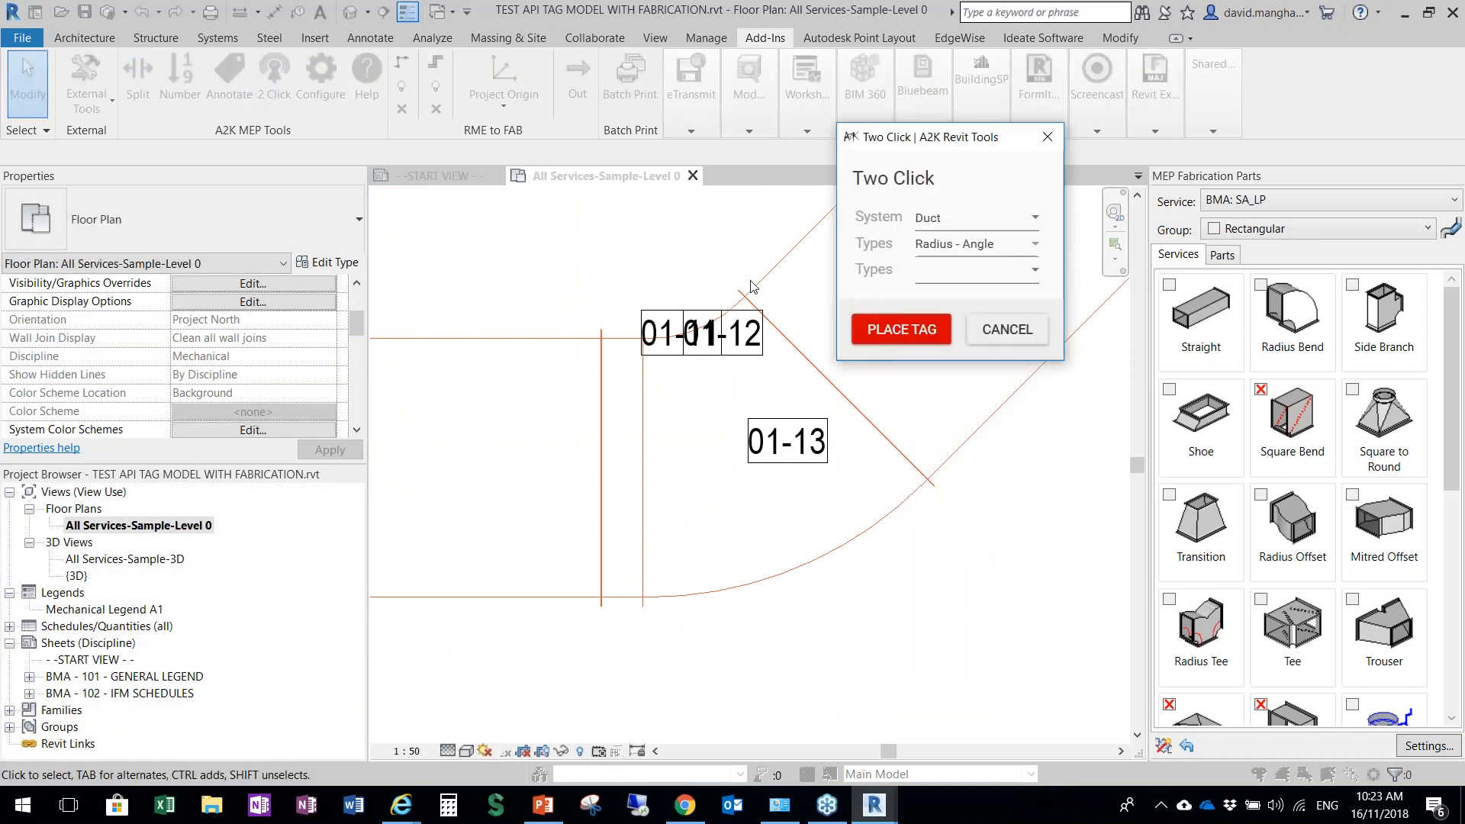
left_click(1018, 285)
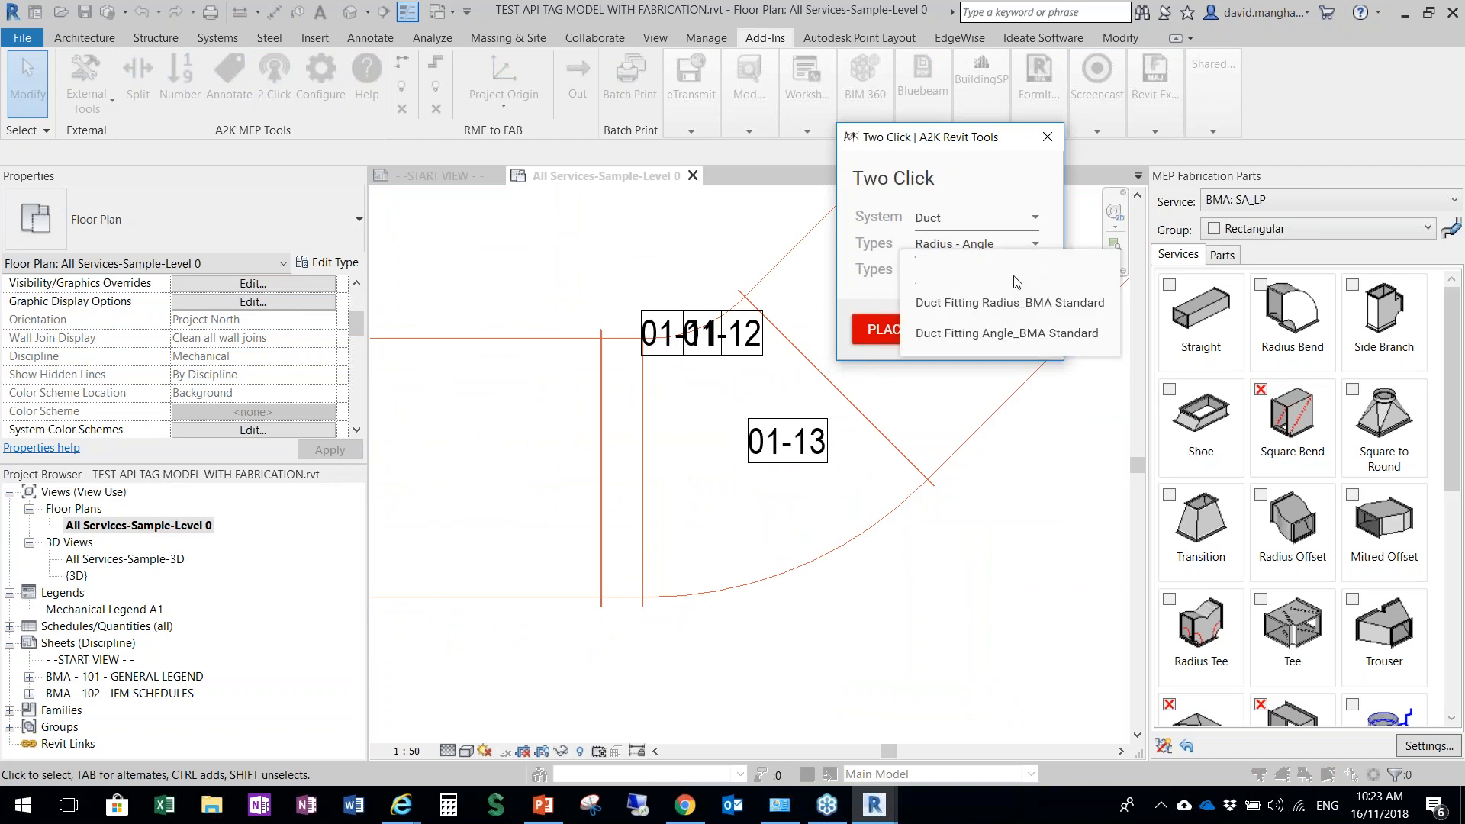
left_click(988, 306)
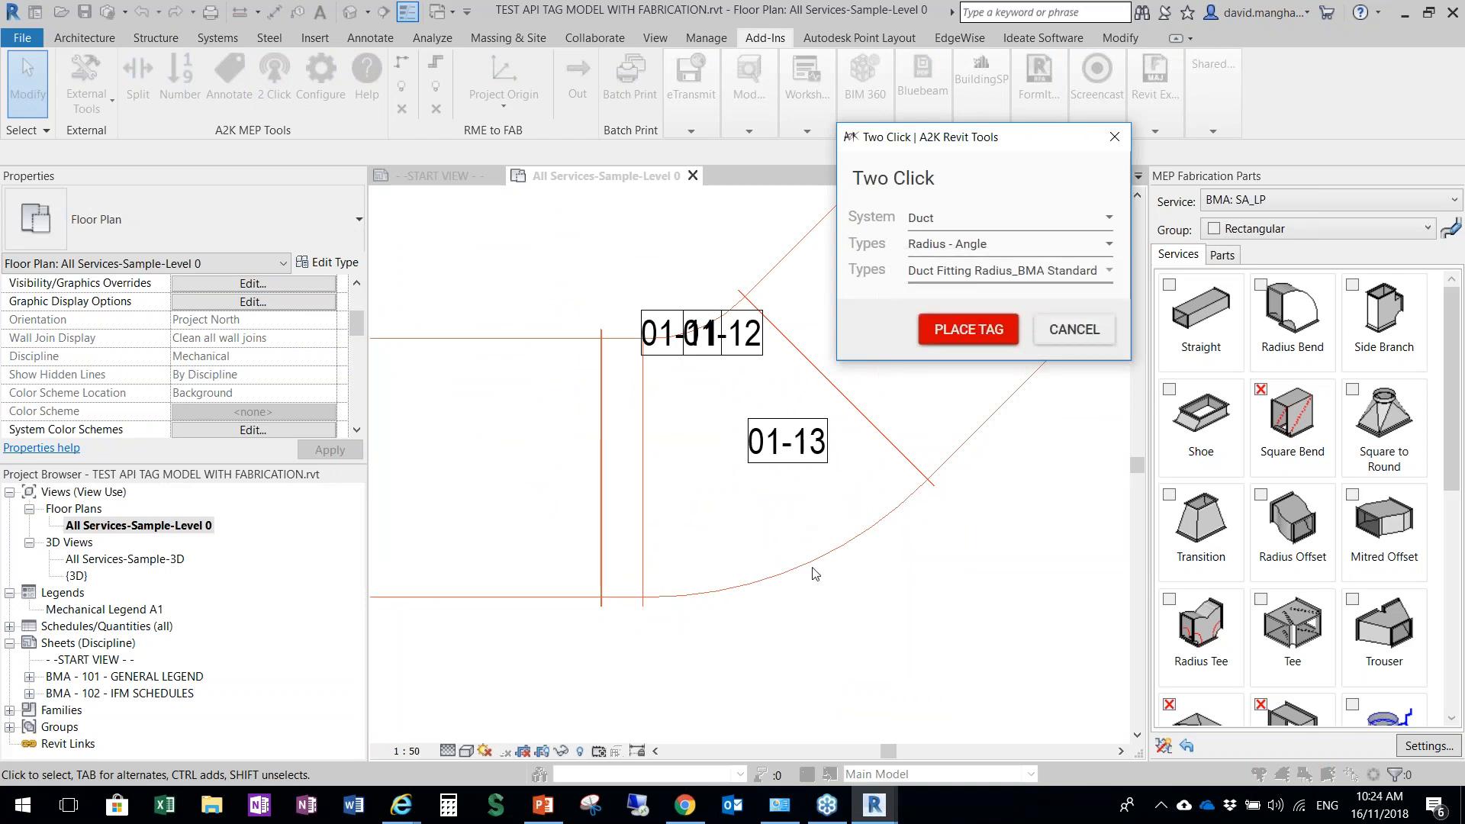
left_click(982, 331)
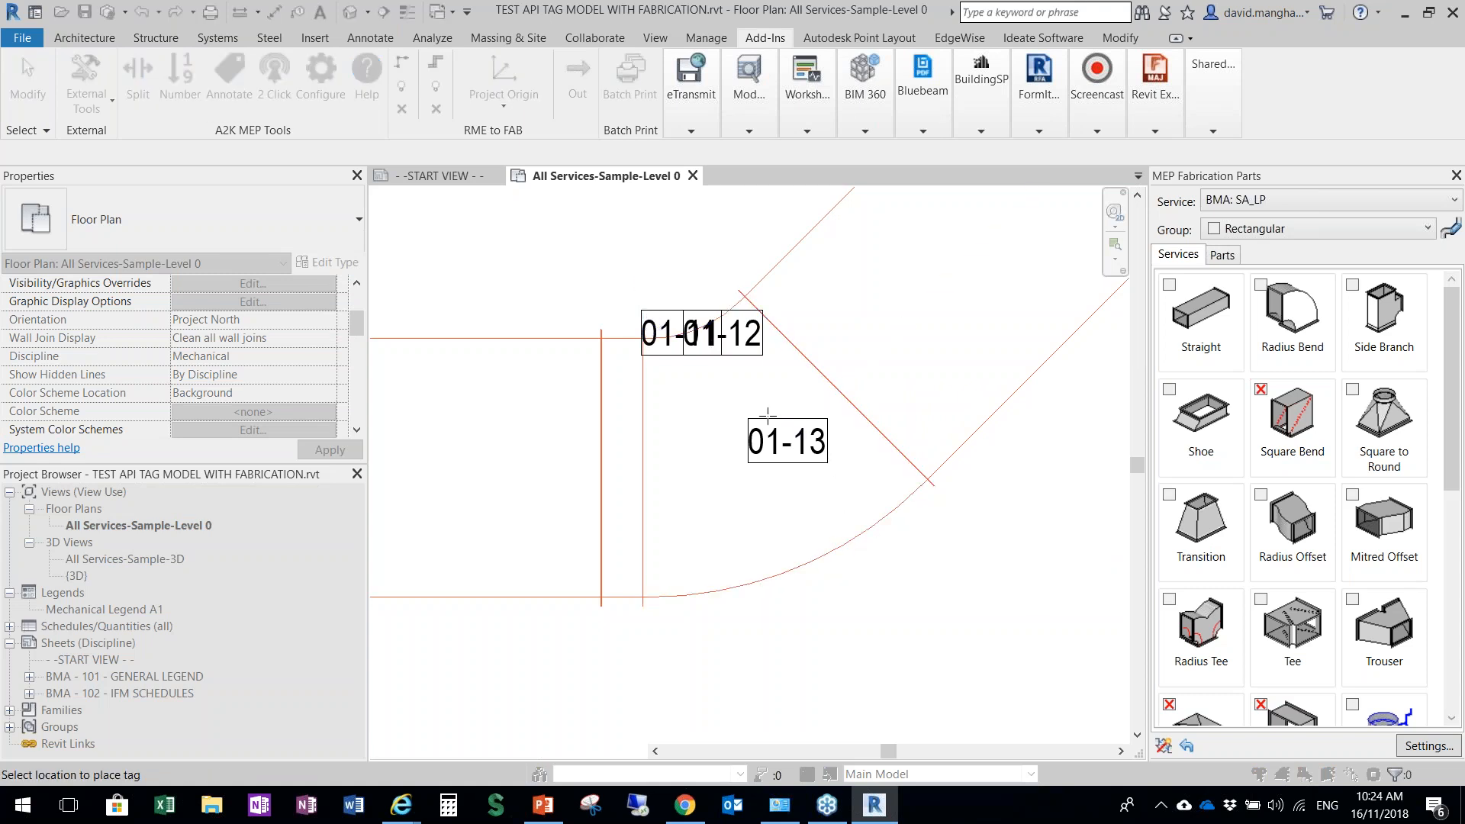
scroll(833, 404, "down", 6)
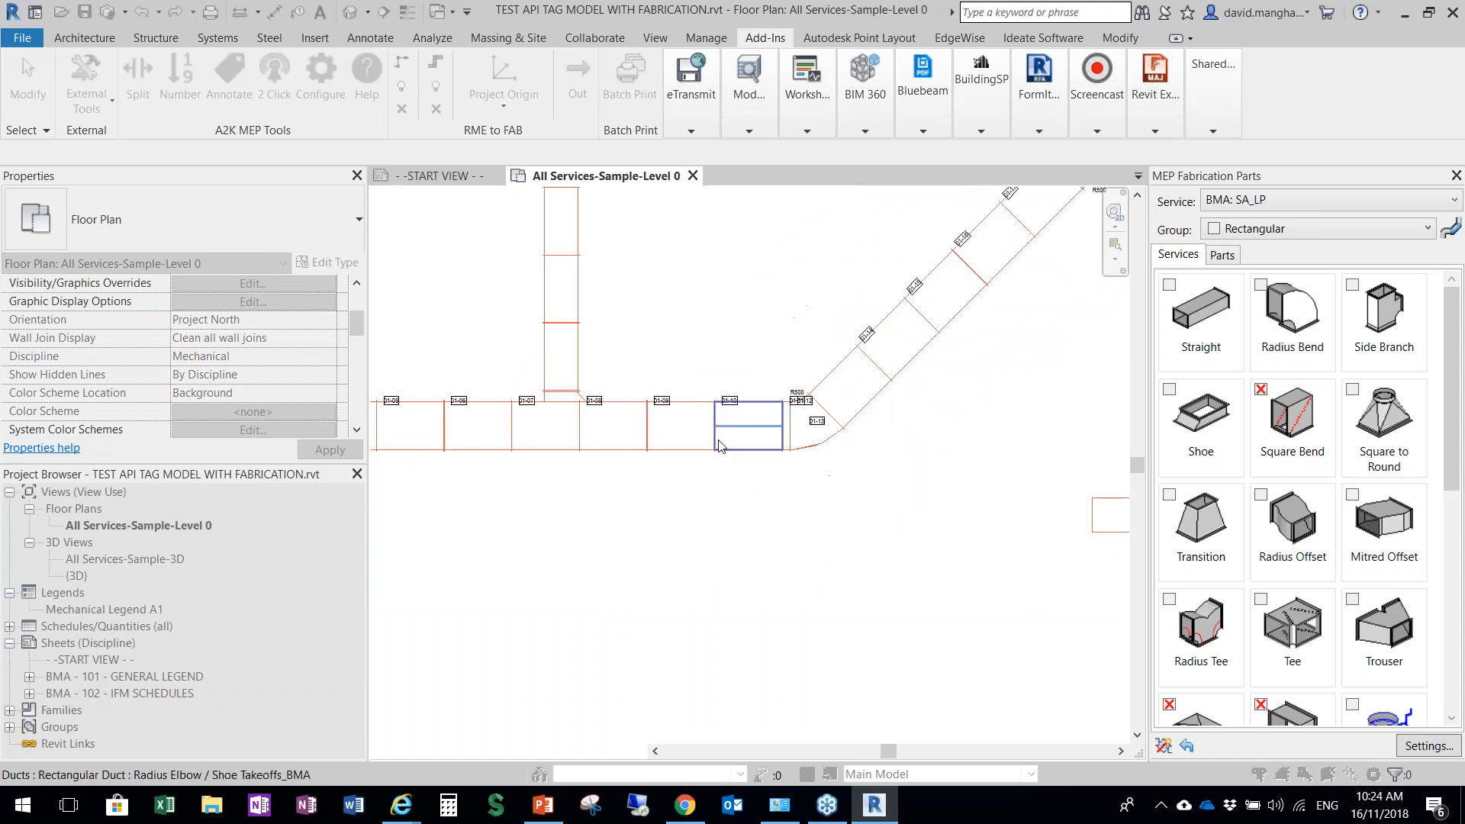
Place Duct Fitting Radius tags beside further bends of the orange duct run, up to the 01-51 bend
middle_click_drag(683, 437, 173, 531)
middle_click_drag(1061, 280, 506, 467)
key("Escape")
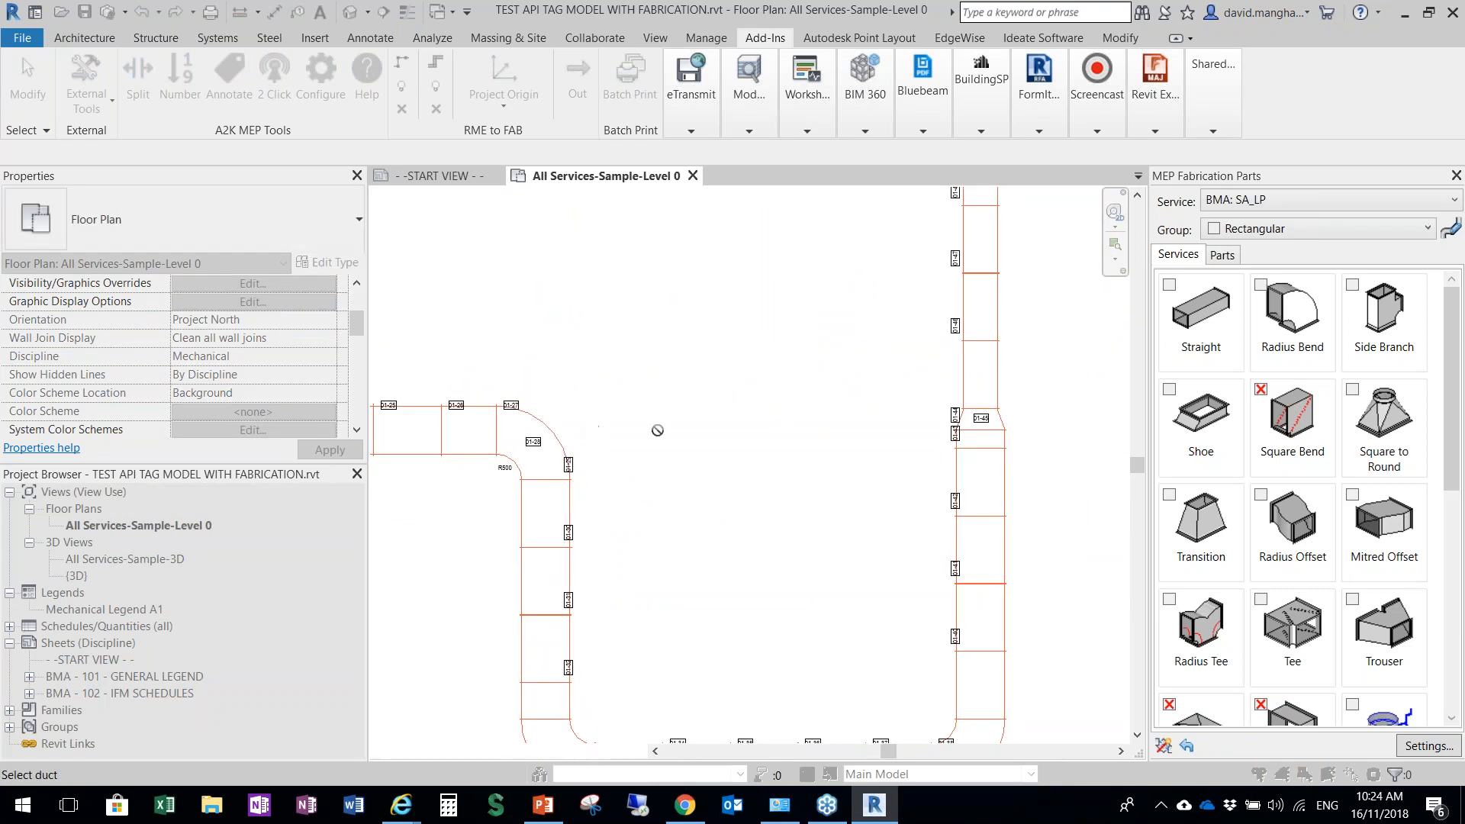
scroll(813, 431, "down", 3)
scroll(916, 272, "up", 4)
left_click(893, 296)
left_click(893, 295)
scroll(886, 329, "up", 2)
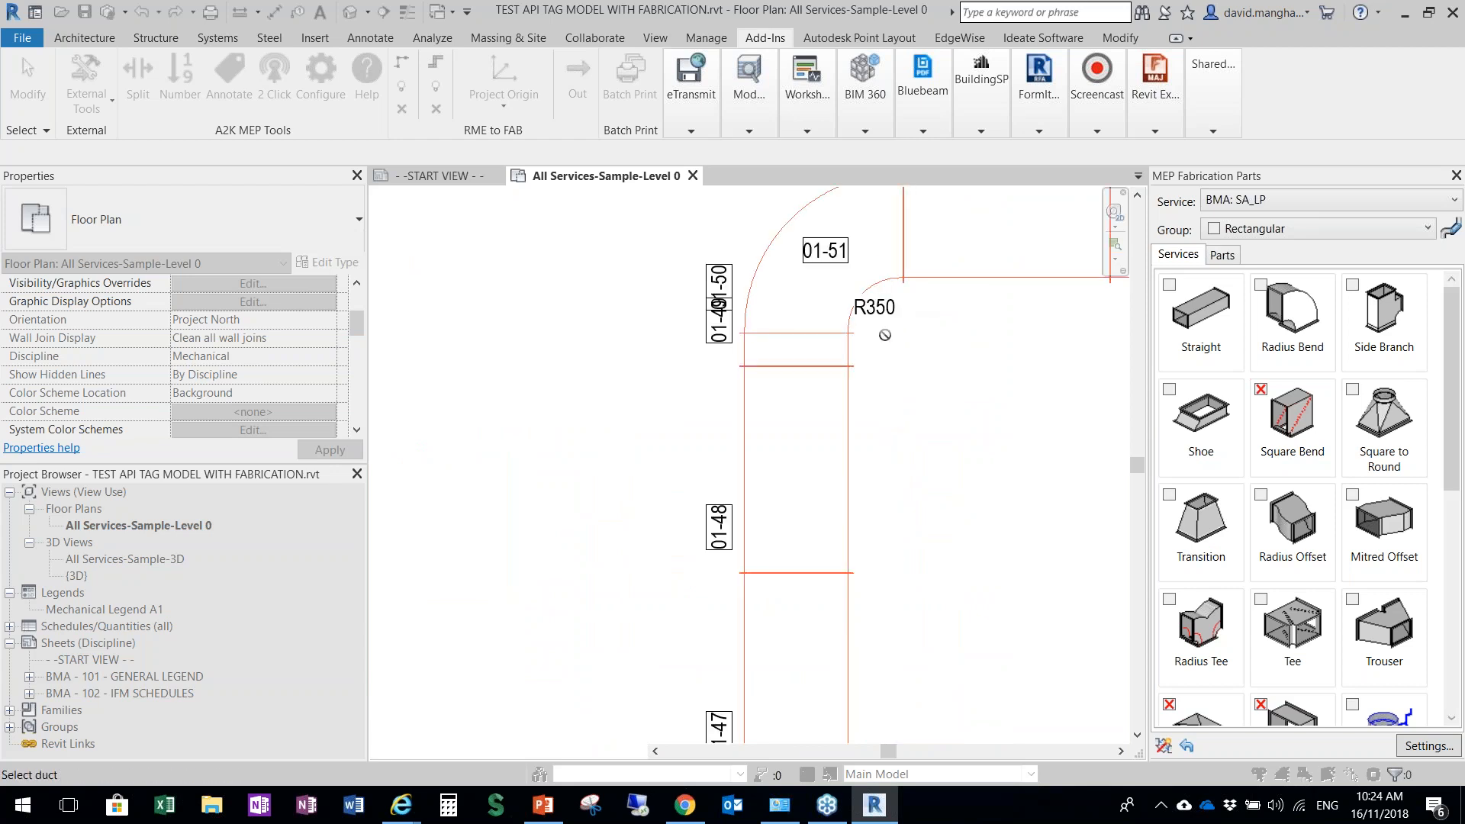
key("Escape")
scroll(885, 317, "up", 1)
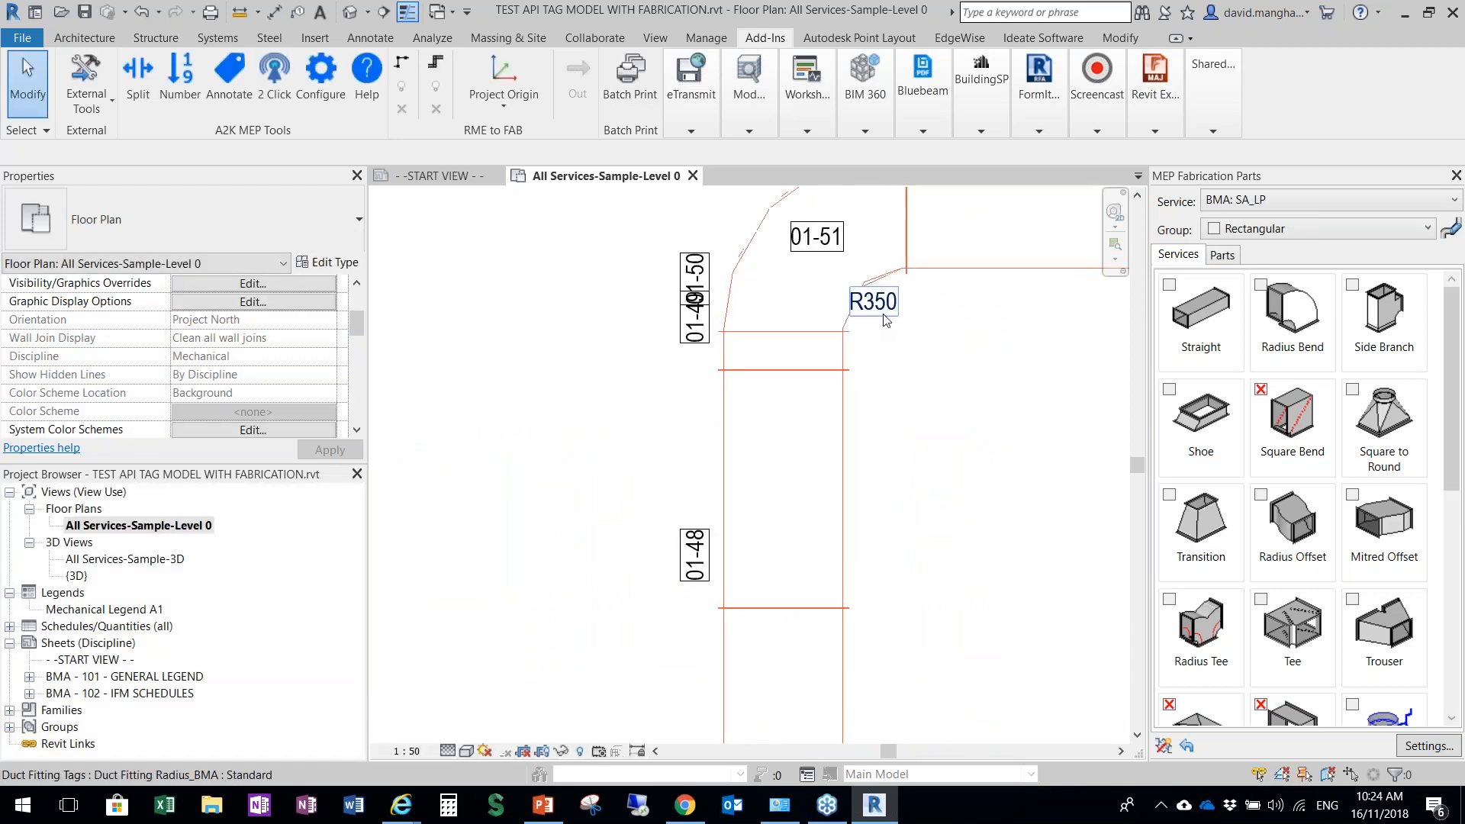
scroll(888, 319, "down", 2)
middle_click_drag(661, 409, 714, 265)
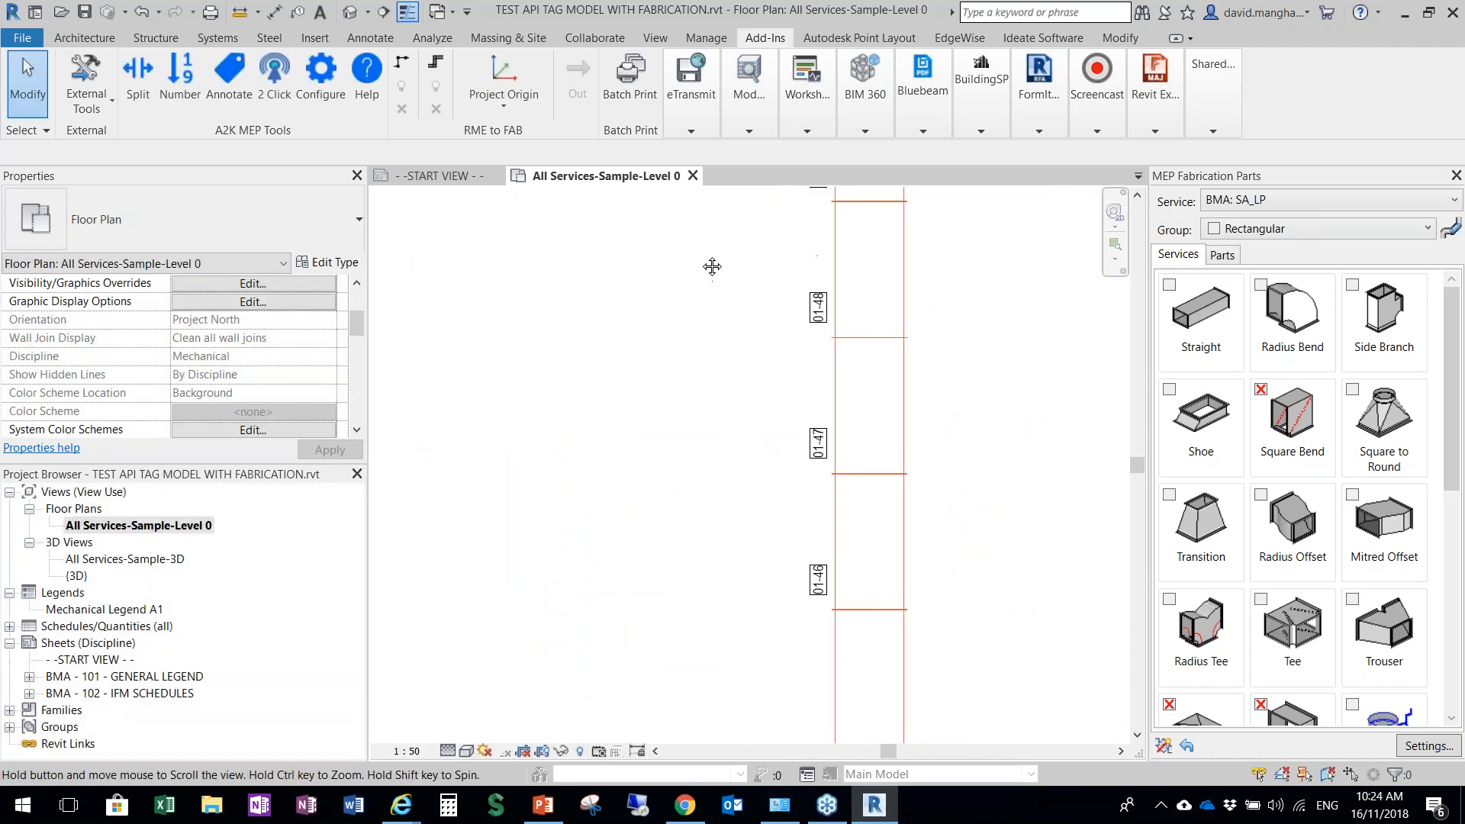
left_click(319, 76)
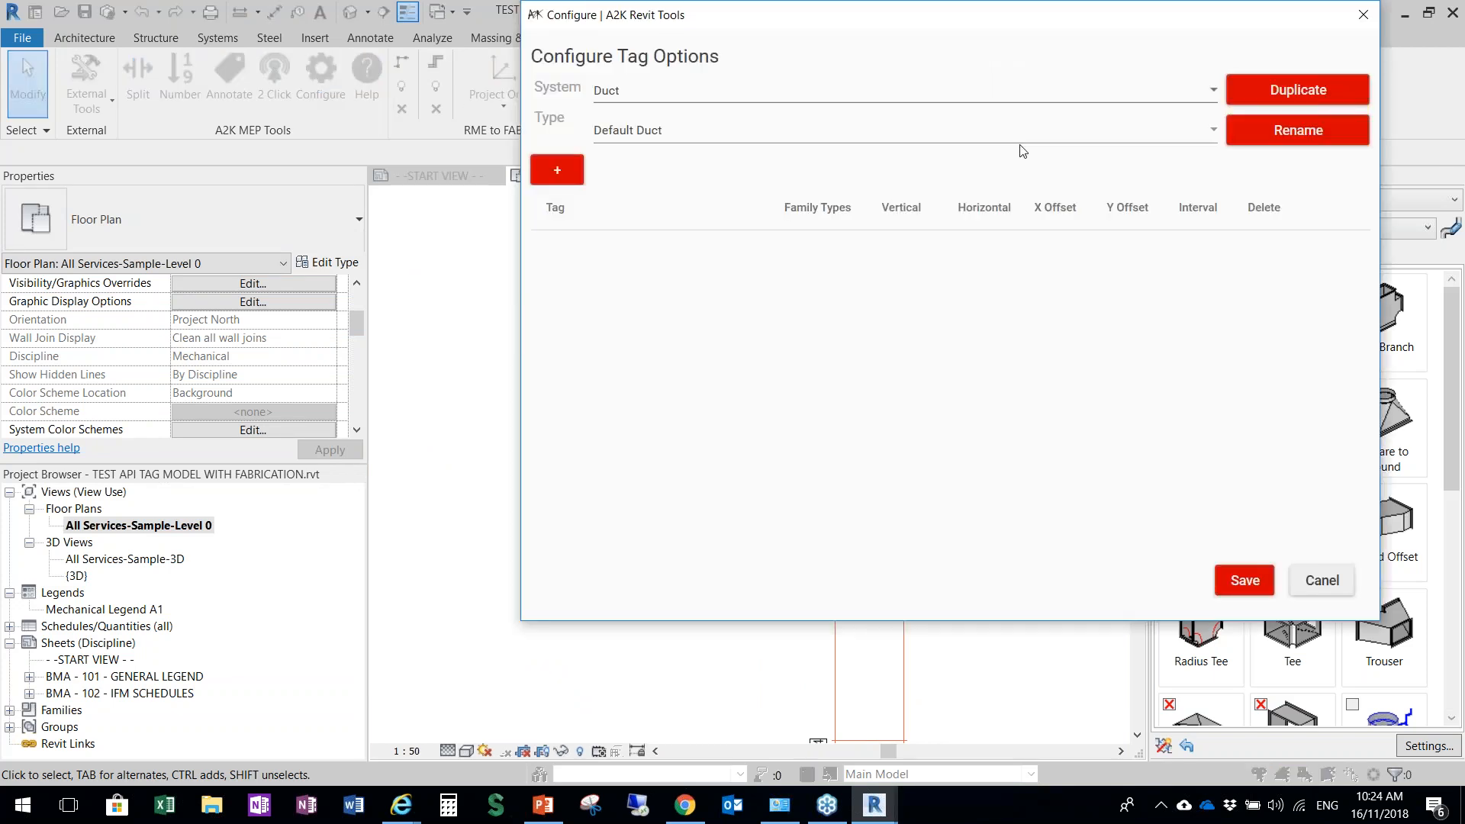
left_click(1324, 580)
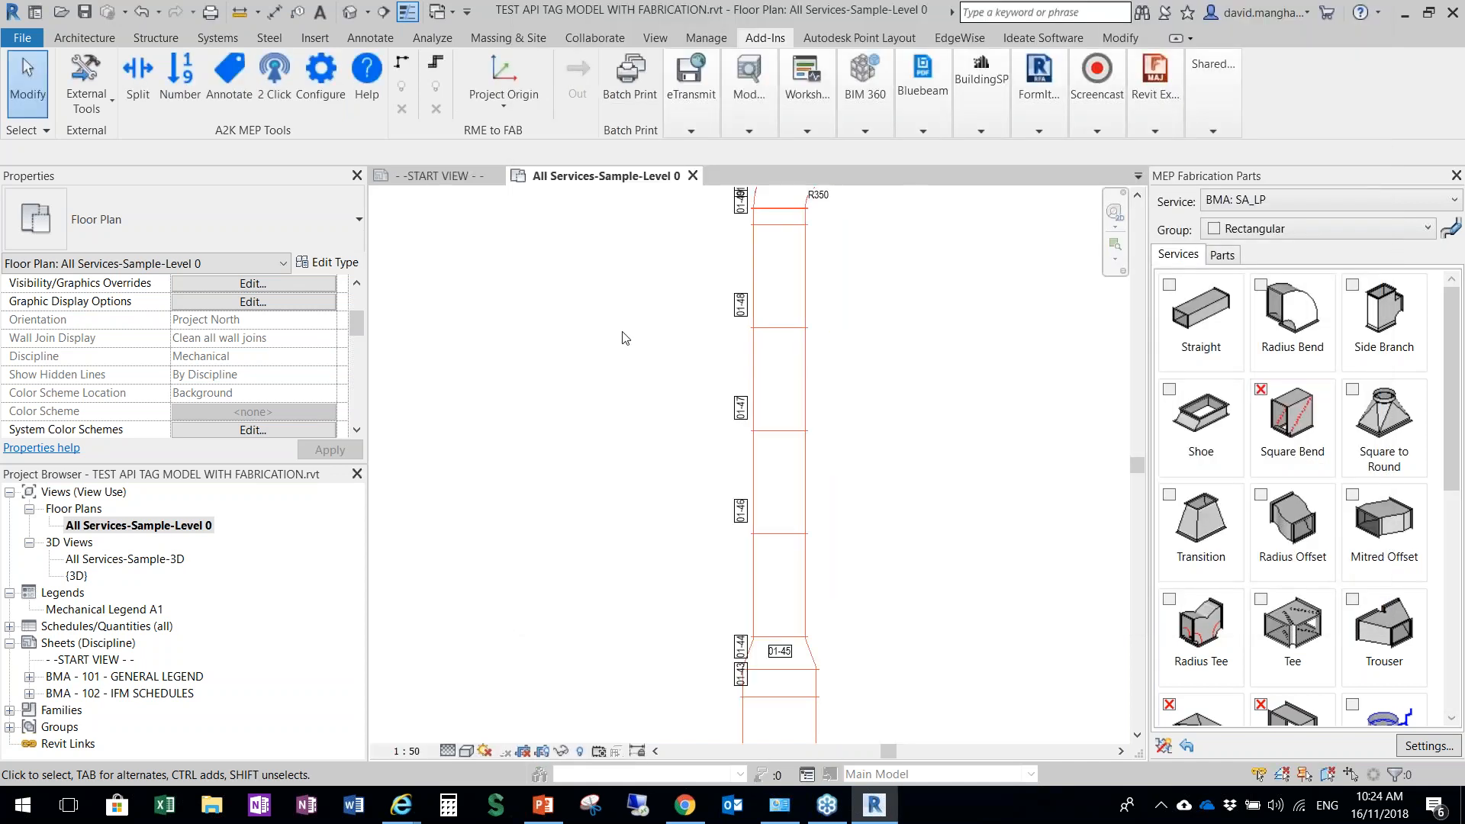
Review the annotated black and orange duct runs and the green run across the floor plan
scroll(628, 432, "down", 5)
scroll(654, 447, "down", 3)
middle_click_drag(670, 406, 690, 485)
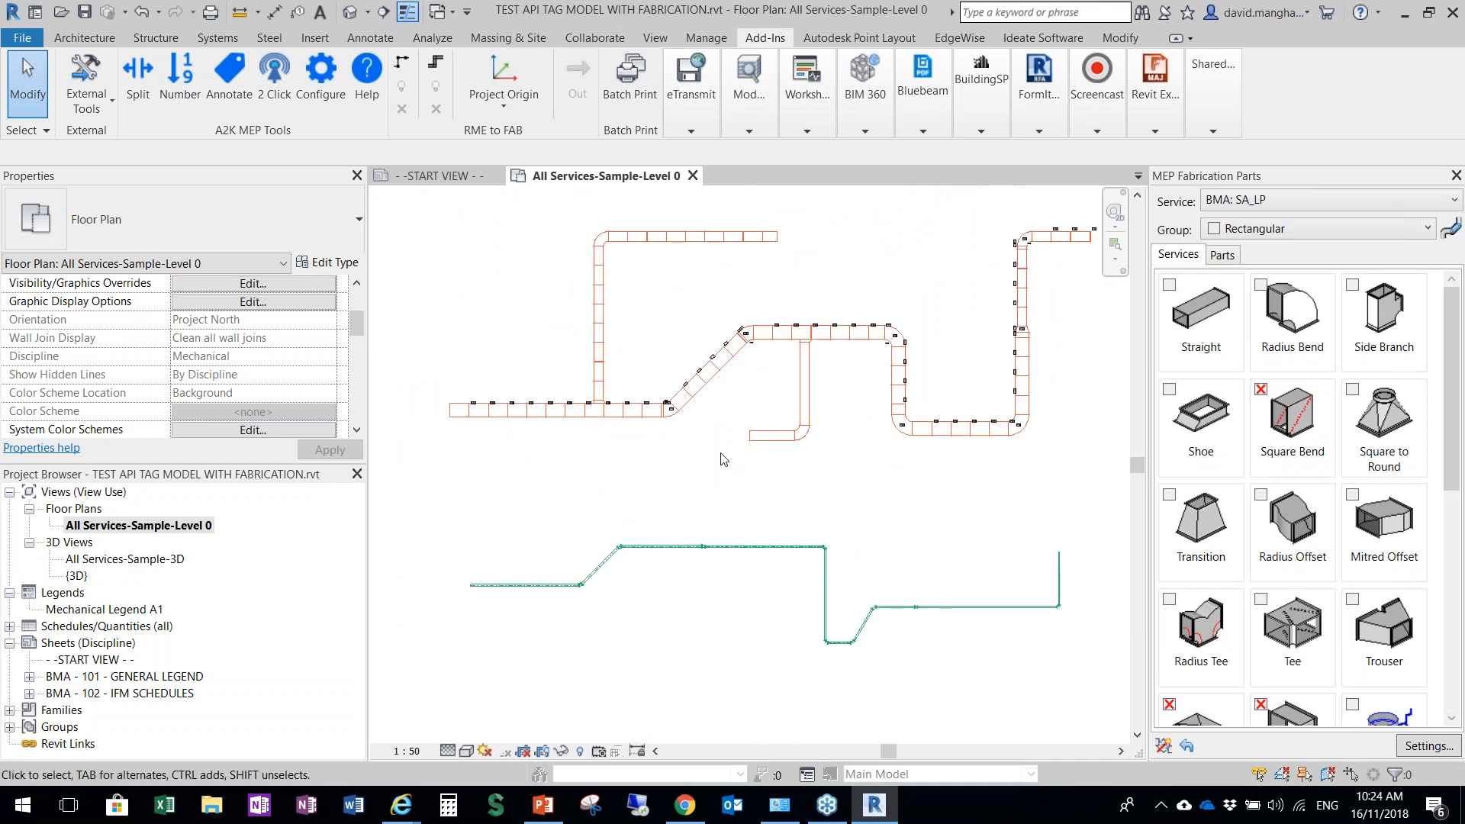
scroll(724, 433, "up", 2)
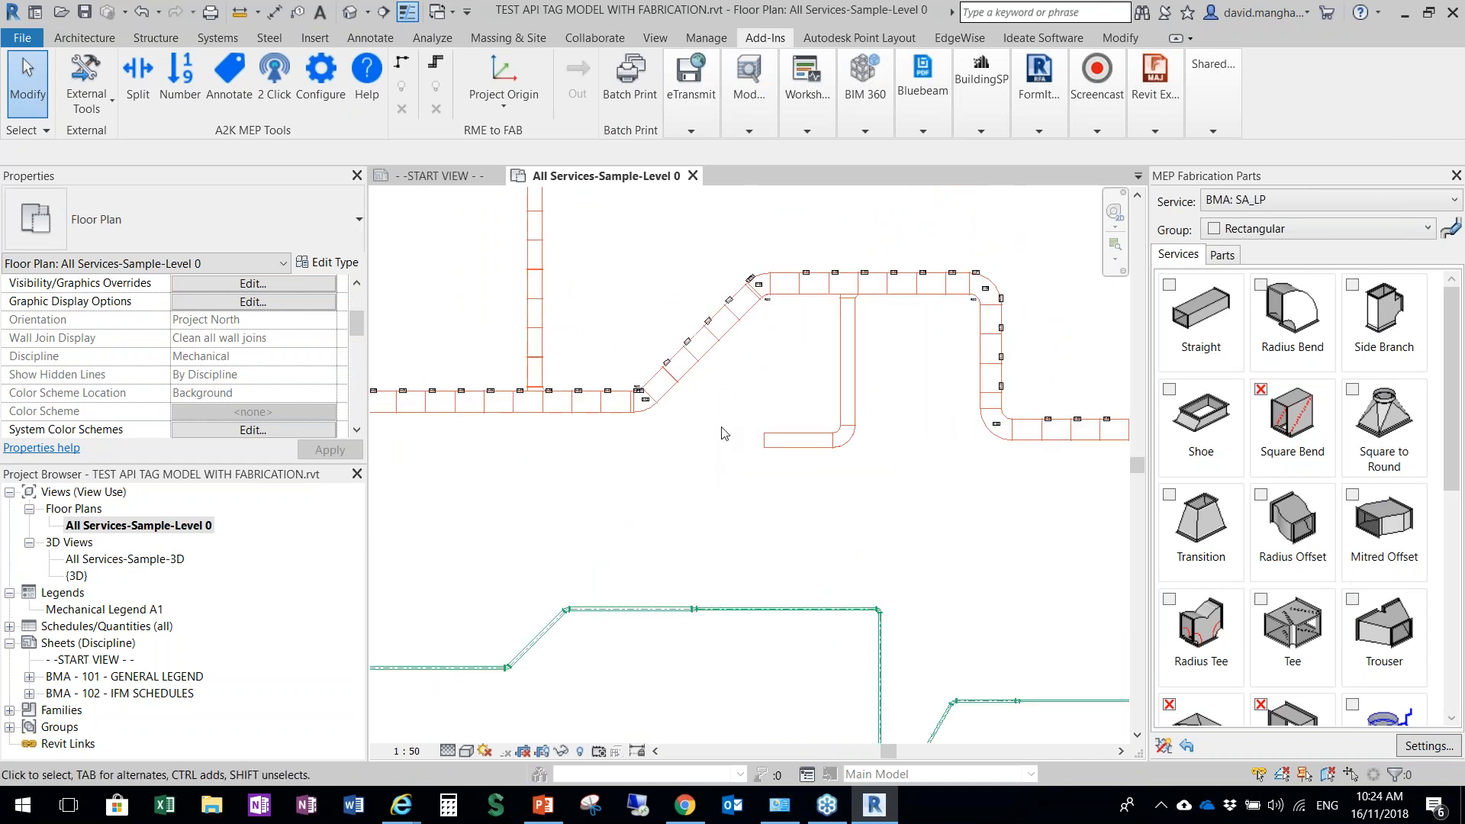
scroll(724, 434, "down", 4)
middle_click_drag(770, 385, 754, 412)
scroll(745, 396, "up", 1)
scroll(693, 432, "up", 1)
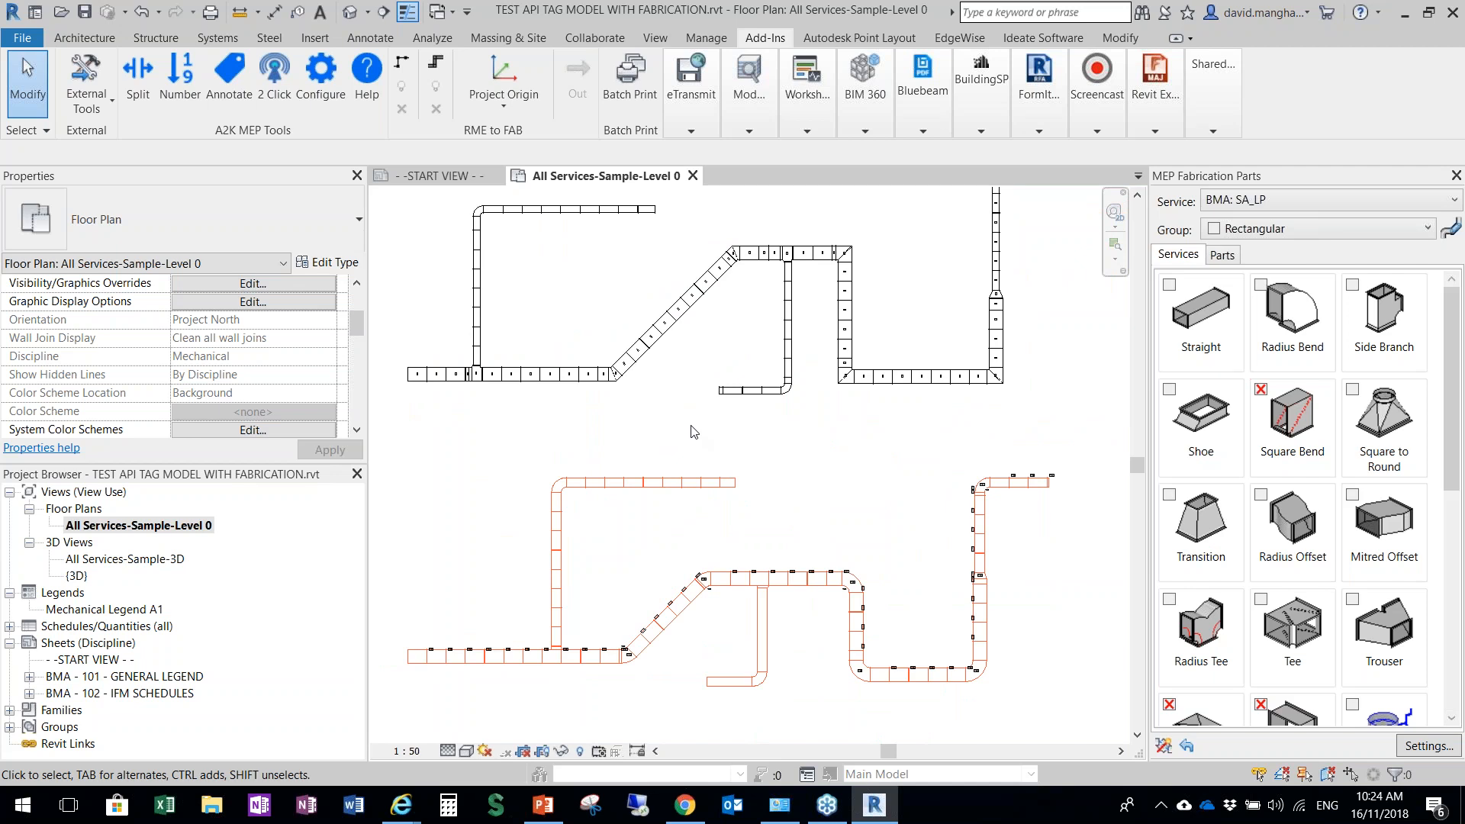
middle_click_drag(690, 425, 691, 442)
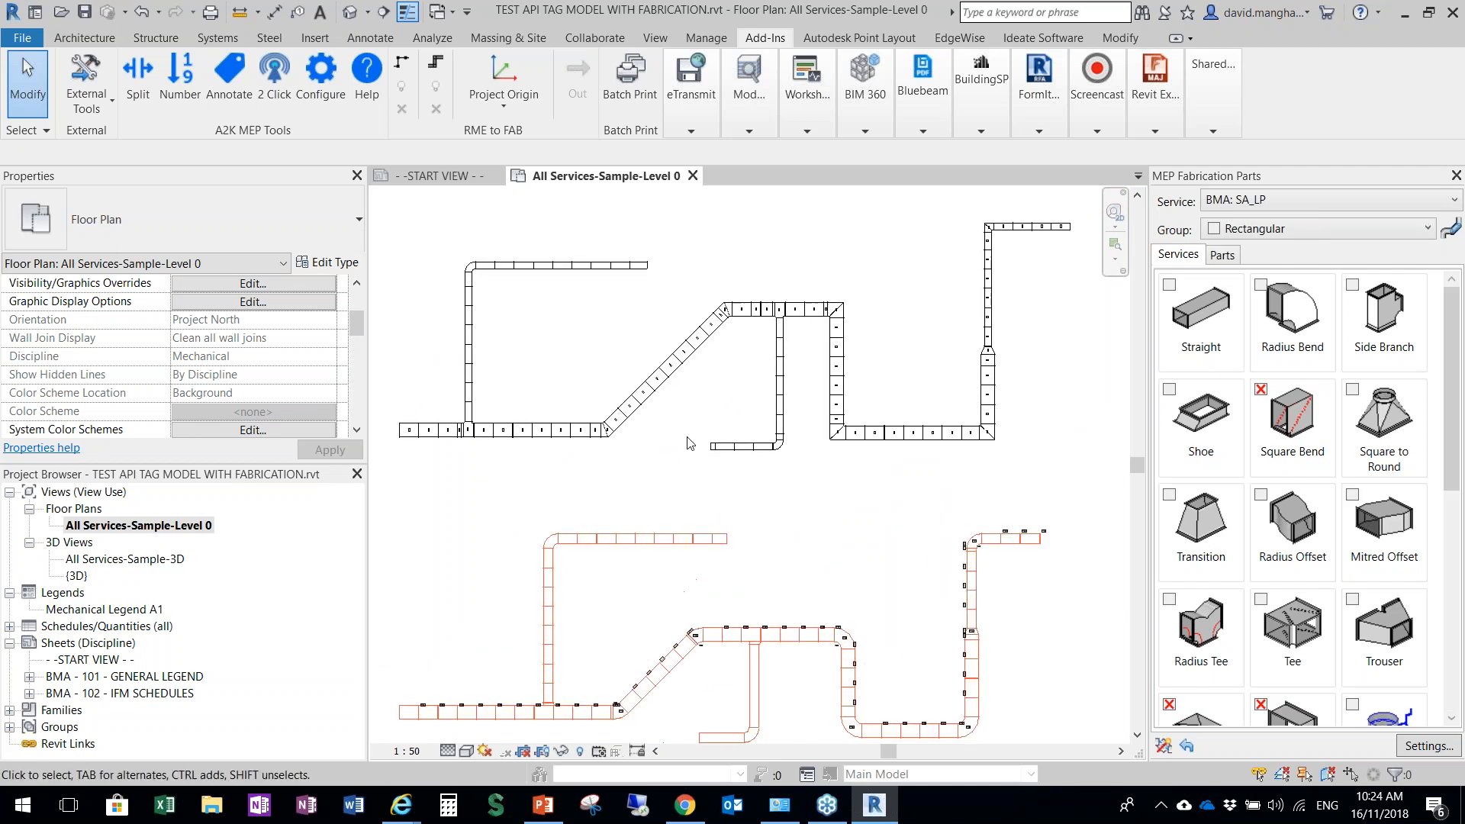
Switch to the TAGGING API Webinar presentation in PowerPoint, maximize it and show the Functionality slide with the product link
left_click(544, 805)
scroll(253, 369, "down", 6)
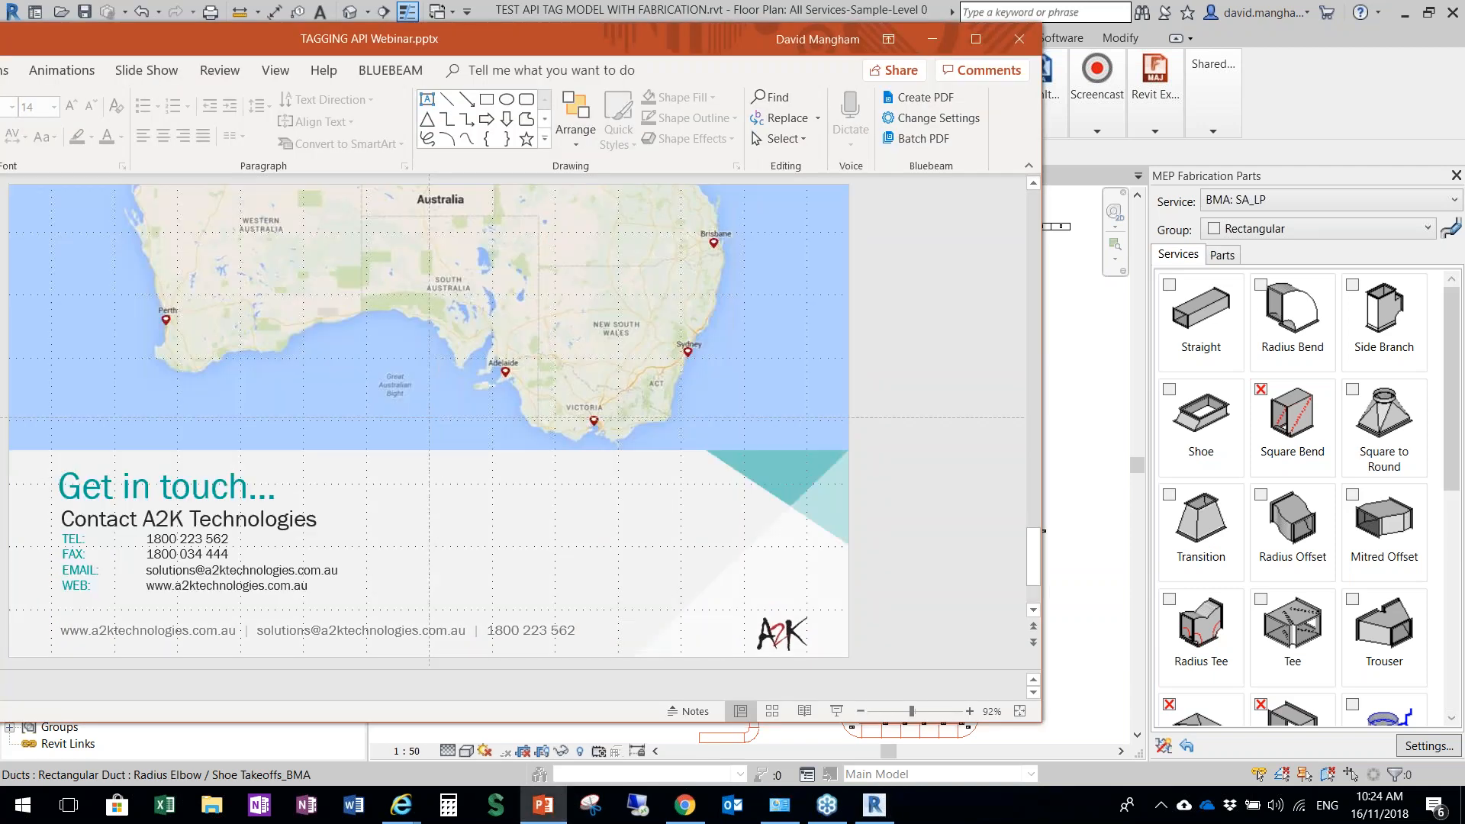
scroll(252, 369, "up", 14)
scroll(253, 368, "down", 4)
scroll(191, 588, "down", 2)
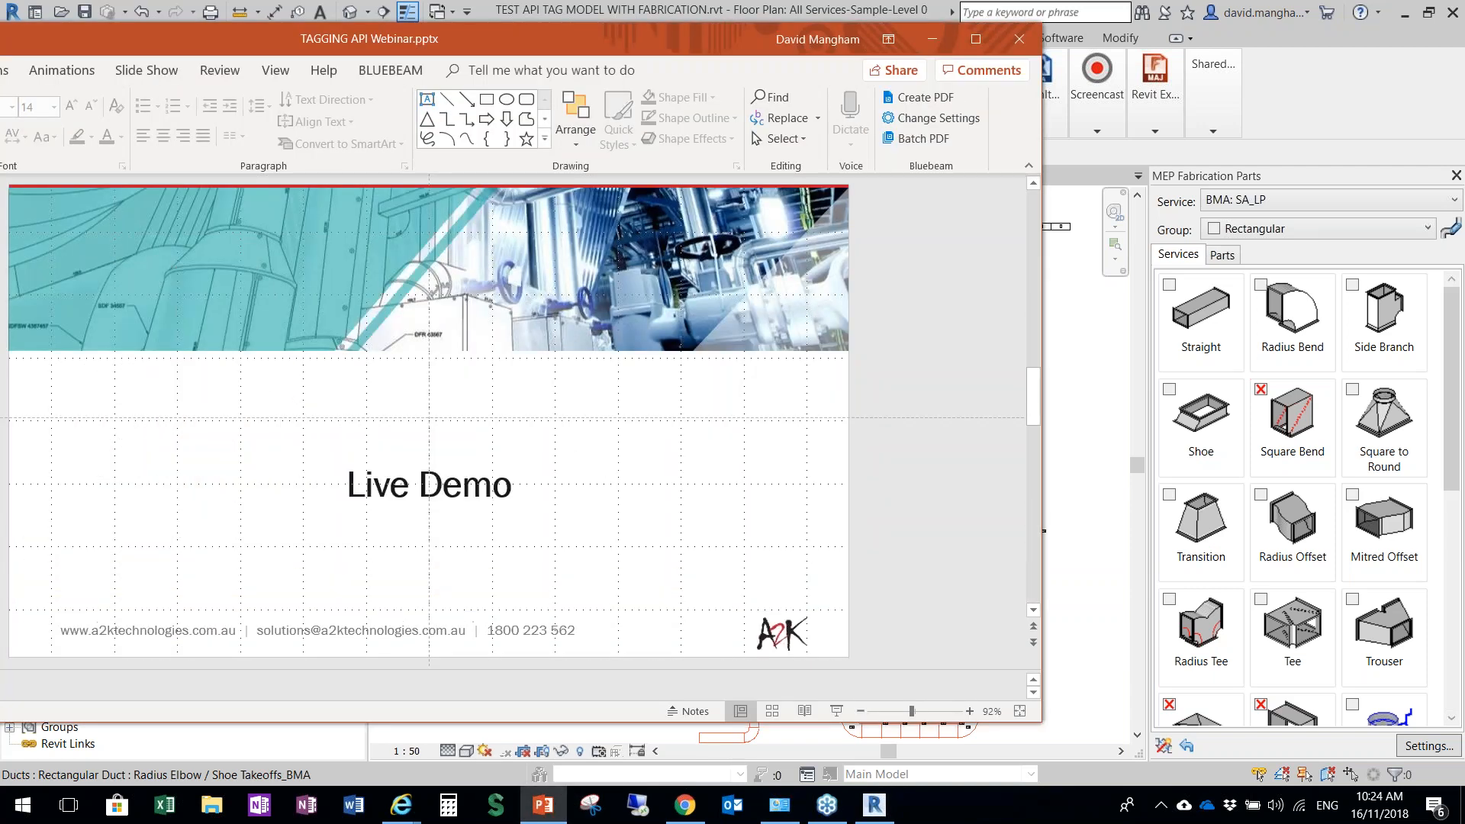
left_click_drag(585, 38, 795, 0)
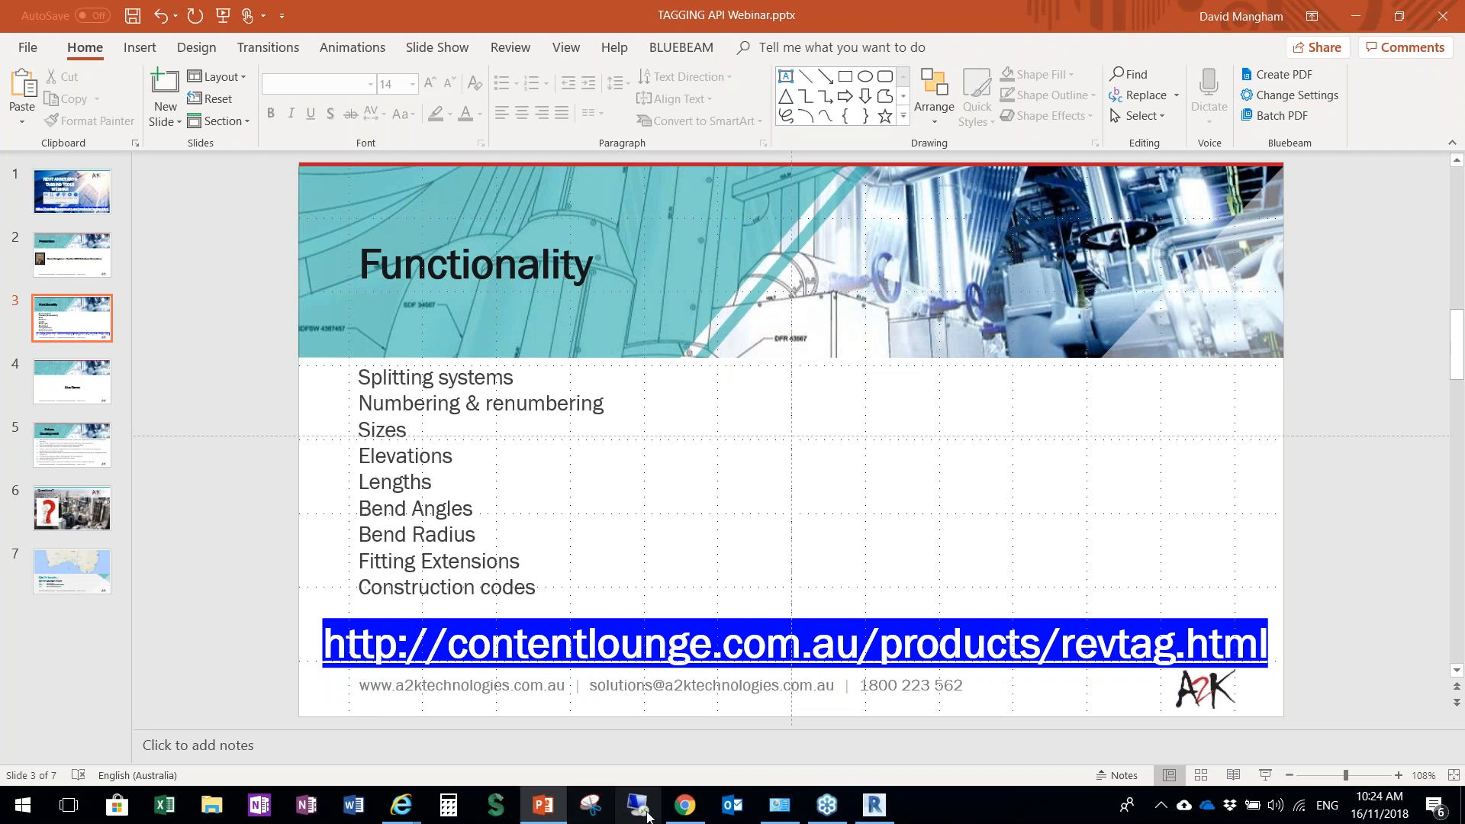
Switch to Chrome and examine the RevTag product page on Content Lounge, including its options and product description
left_click(683, 805)
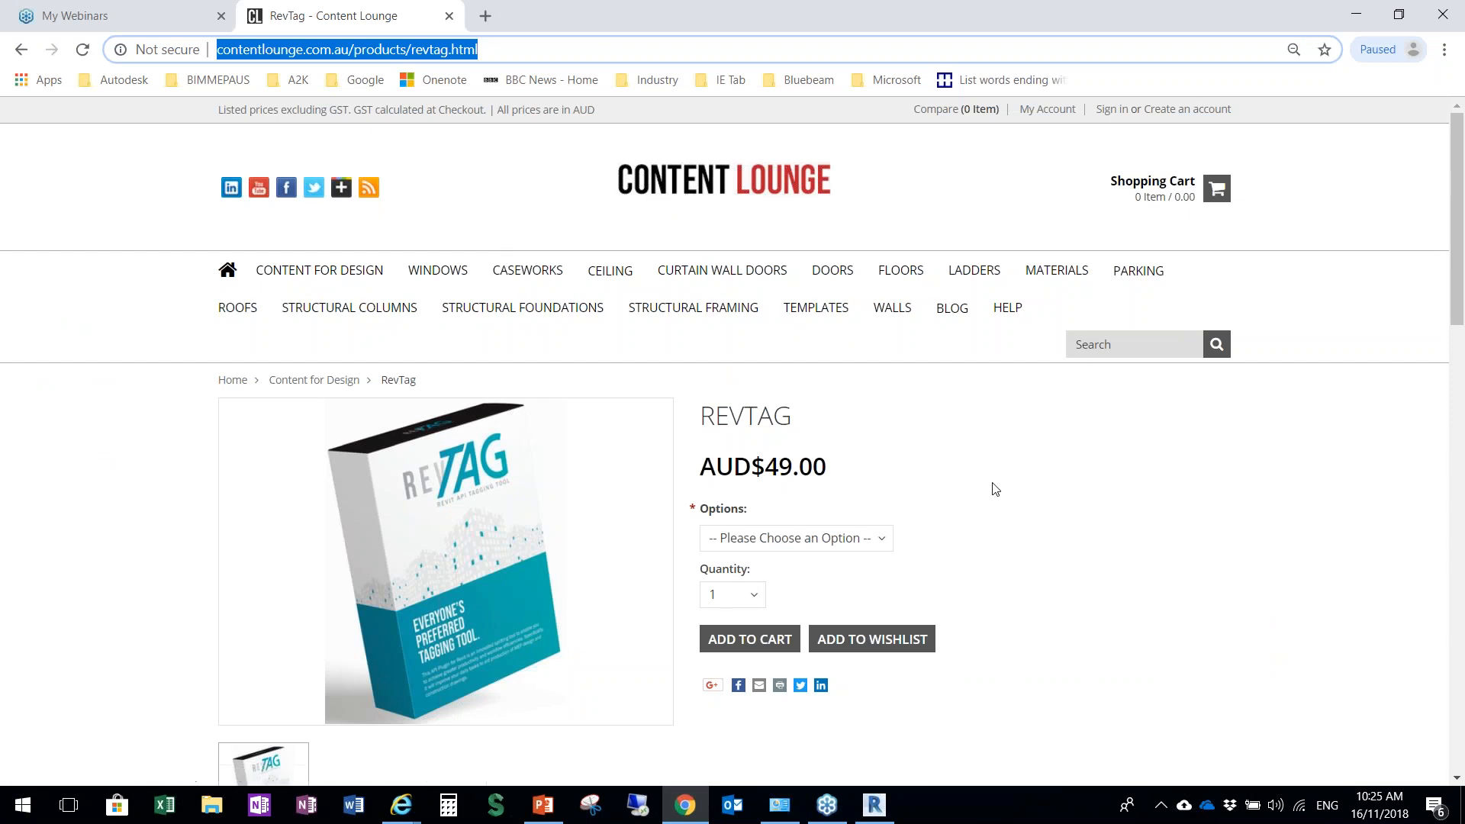
scroll(1093, 510, "down", 1)
scroll(1093, 510, "up", 1)
scroll(1114, 651, "down", 2)
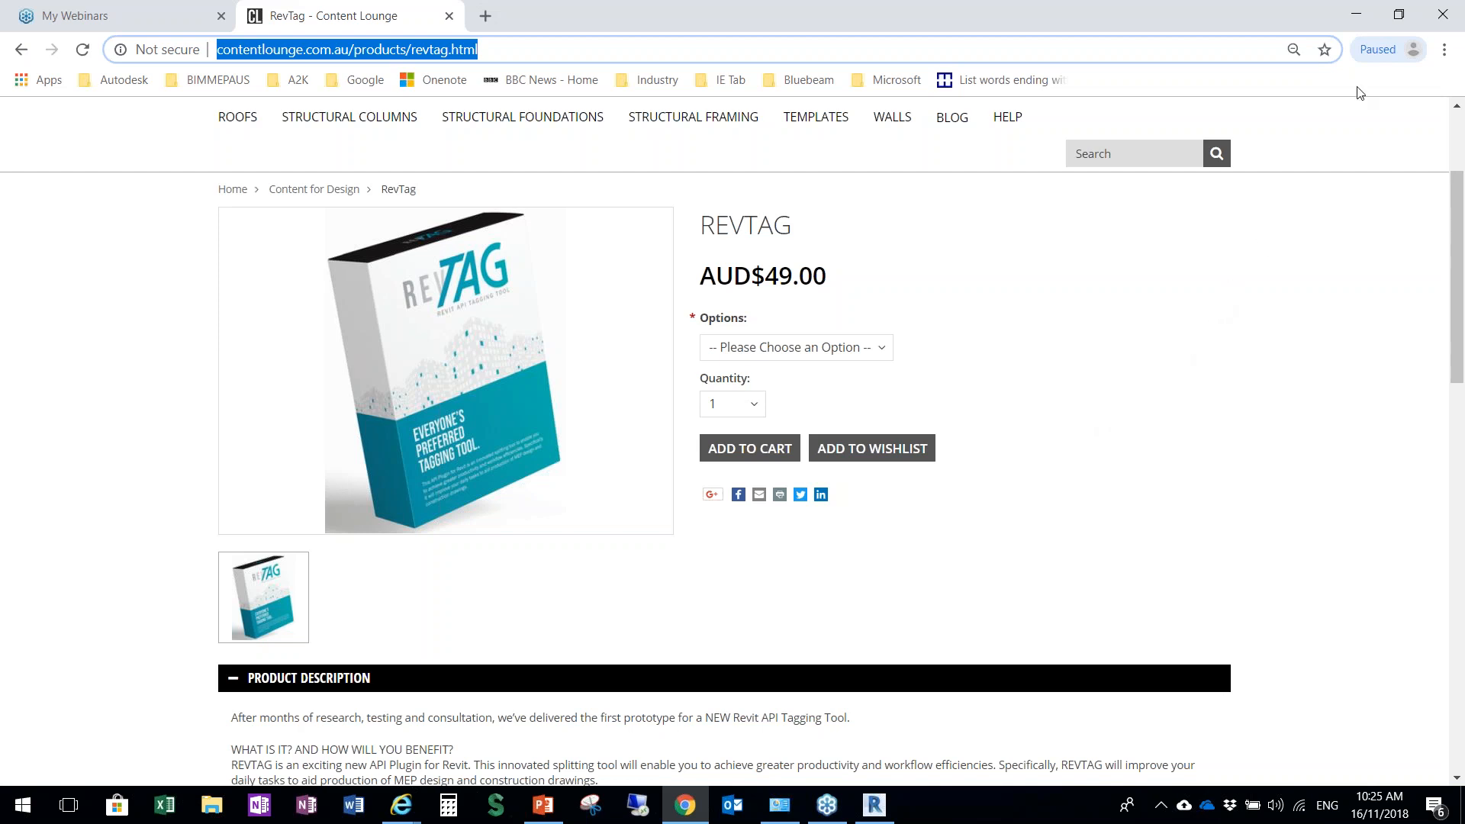
left_click(1458, 60)
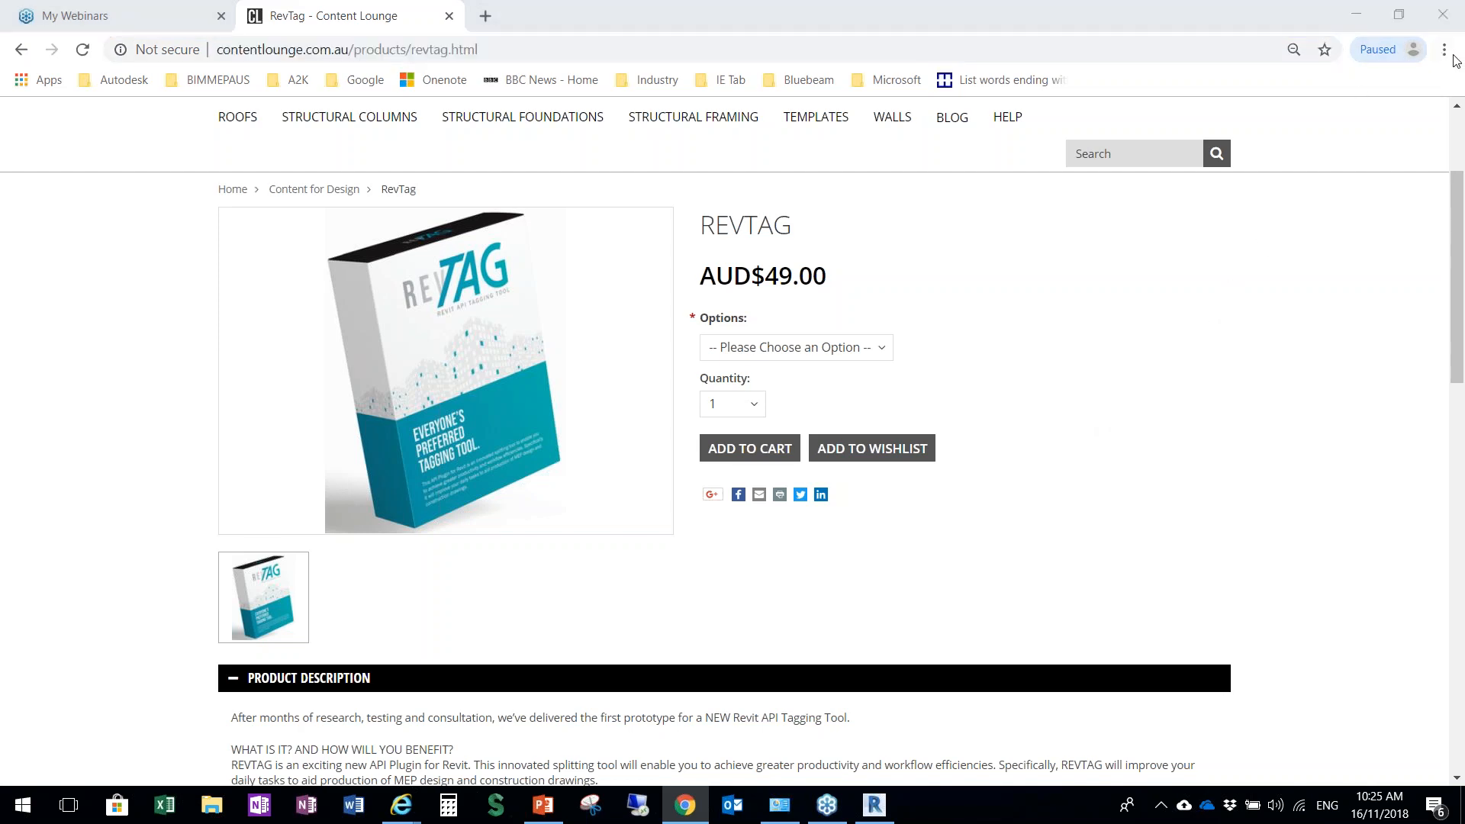